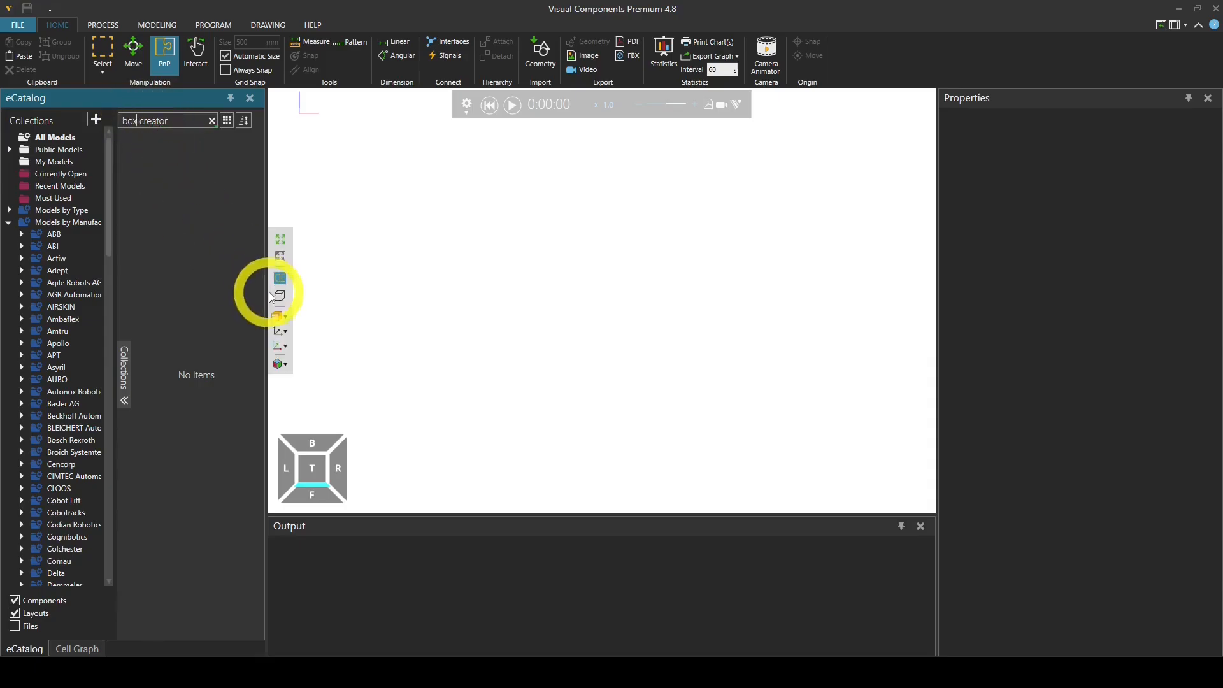
Step: Add a Box Creator and a Box Sealer from the catalog, placing the sealer beyond the creator's outfeed side at about X 3671, Y -451
left_click_drag(189, 210, 560, 284)
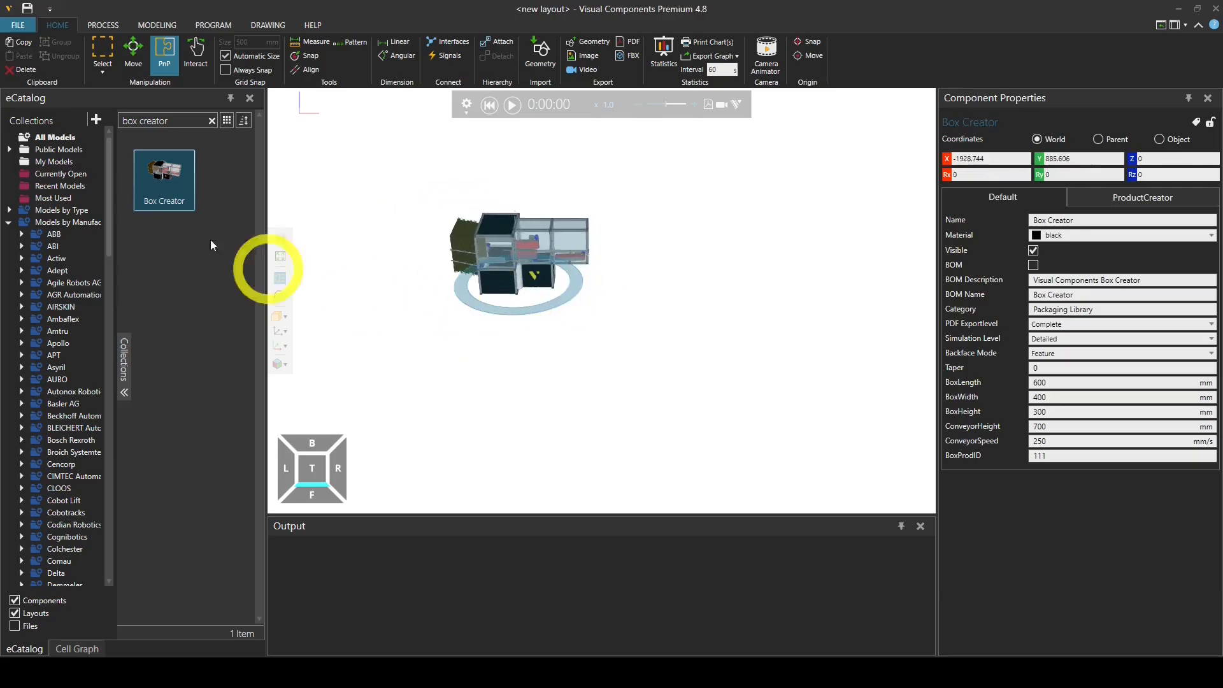
left_click(212, 121)
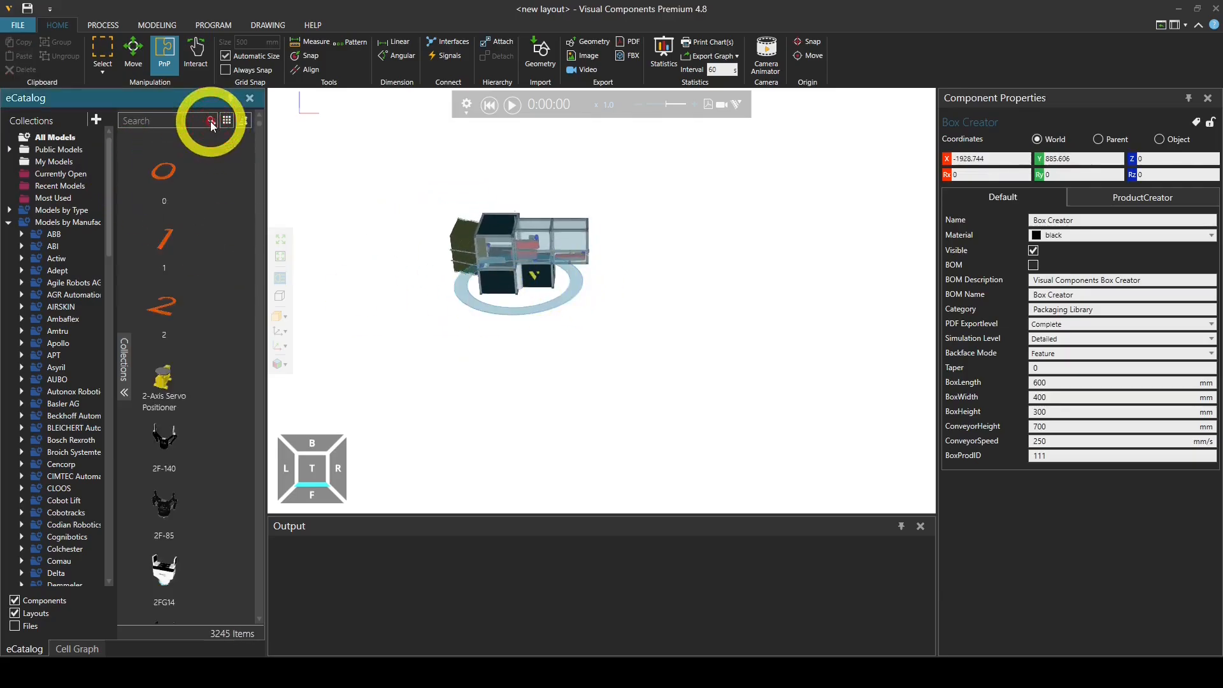
left_click(162, 121)
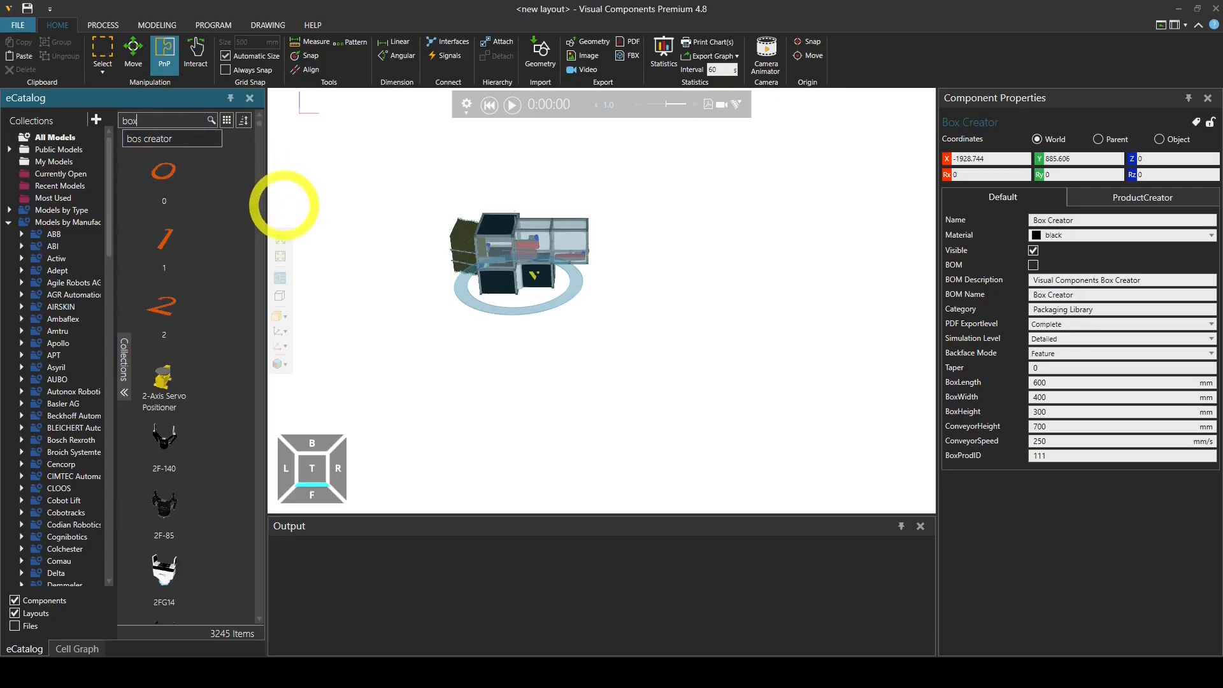
type("box sealer")
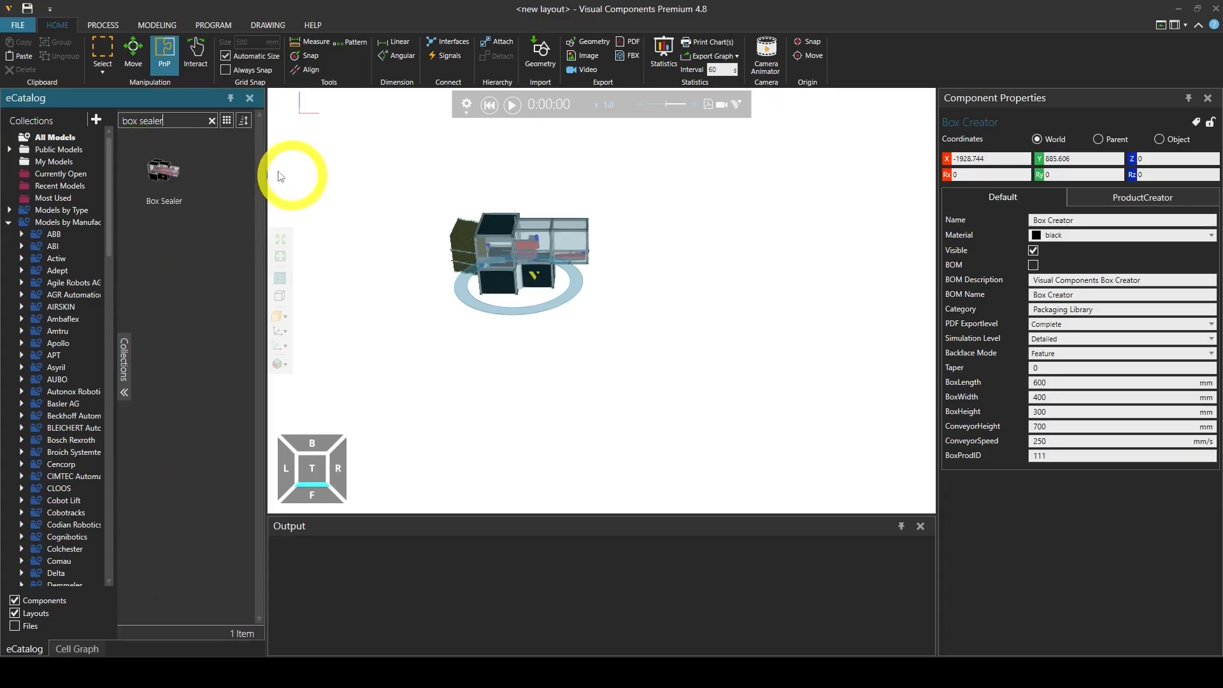
left_click_drag(146, 175, 699, 391)
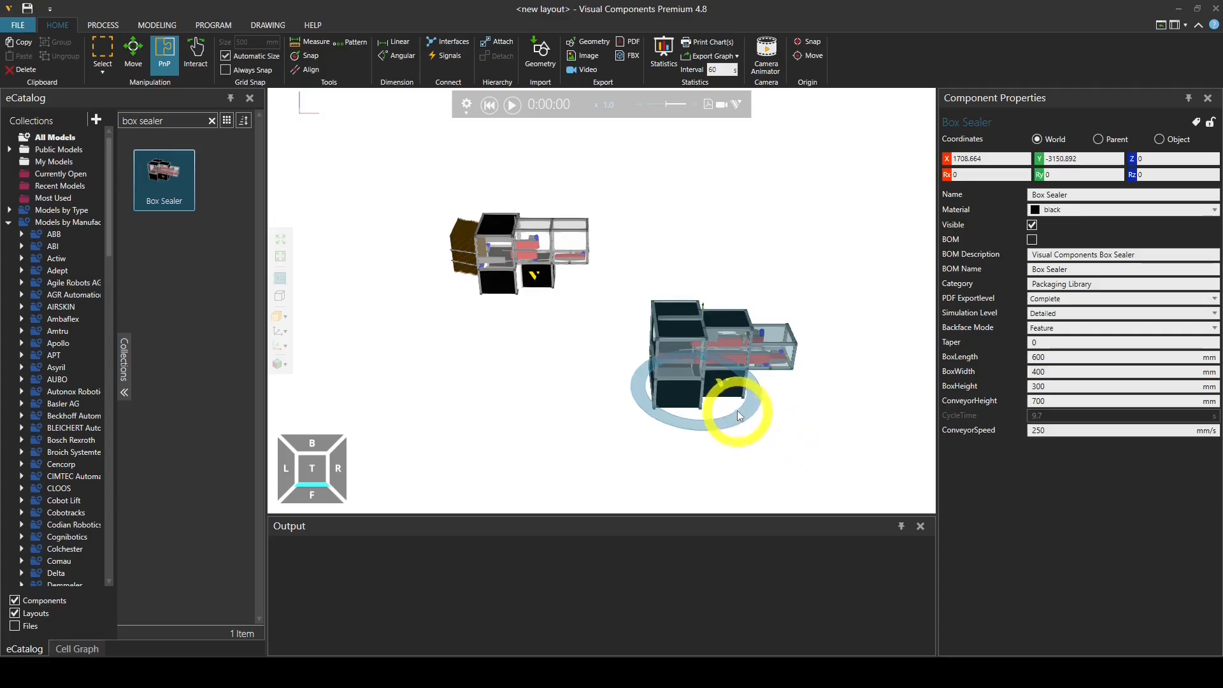
left_click_drag(732, 398, 803, 321)
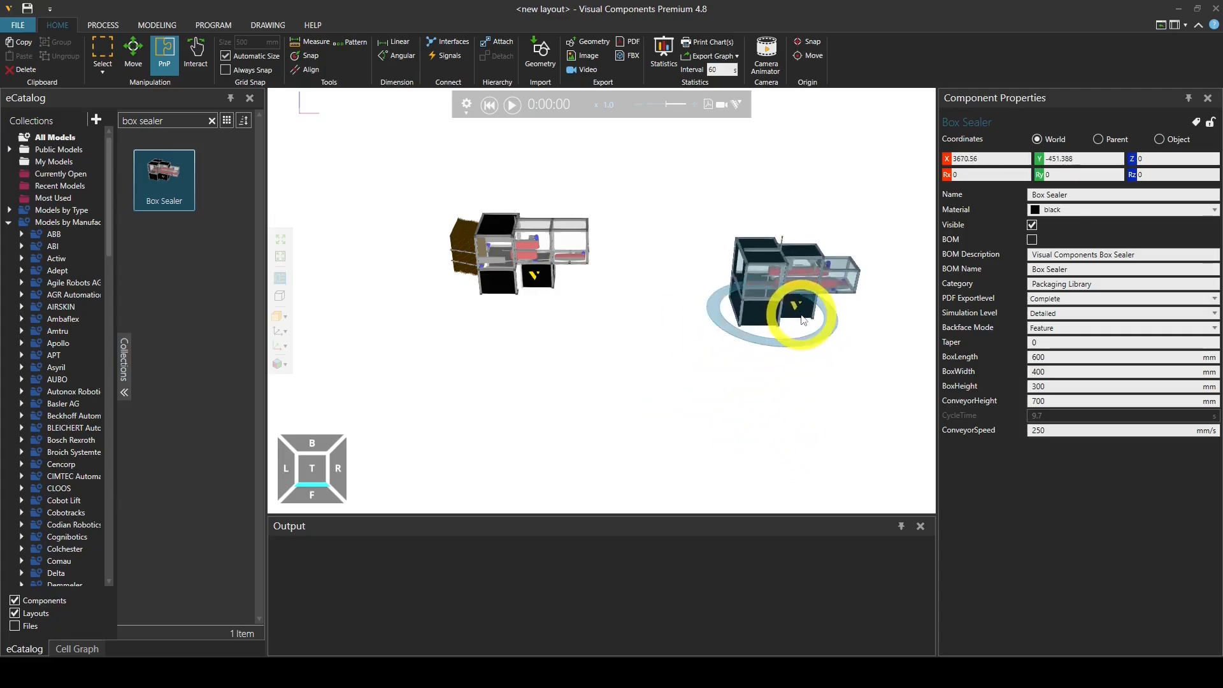
Step: Search the catalog for "box wrapper" and place a Box Wrapper behind the Box Sealer at about X 5424, Y 6084
left_click(211, 121)
left_click(177, 123)
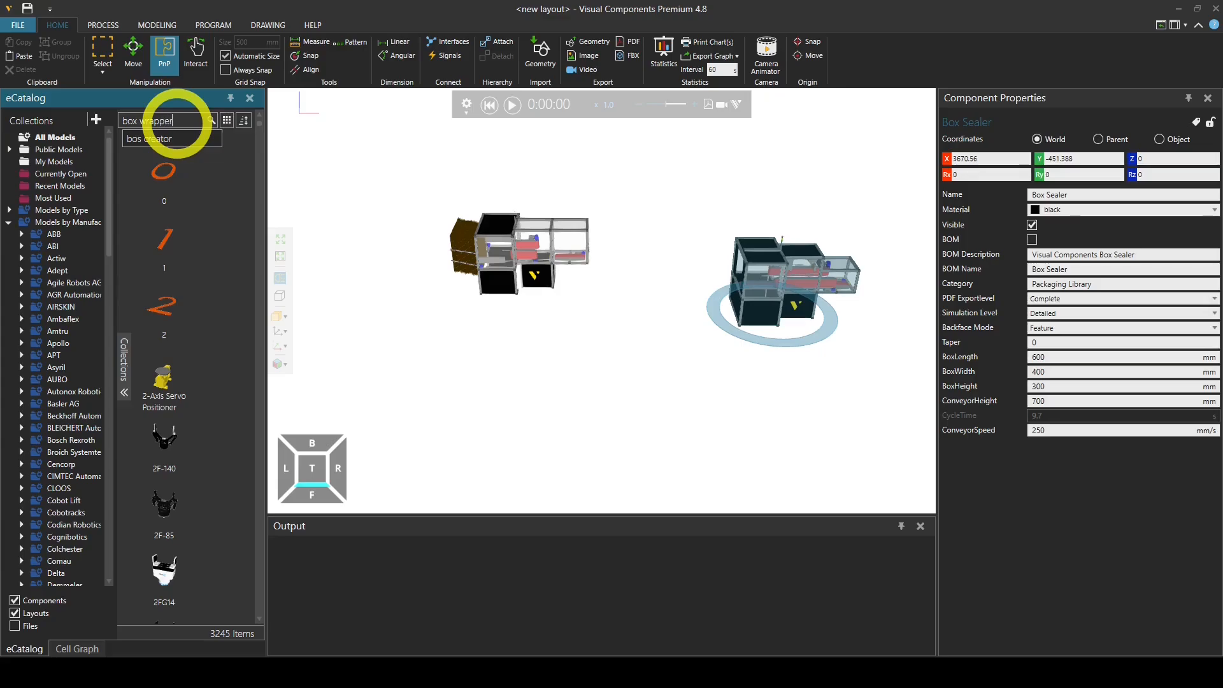
type("box wrapper")
key("Return")
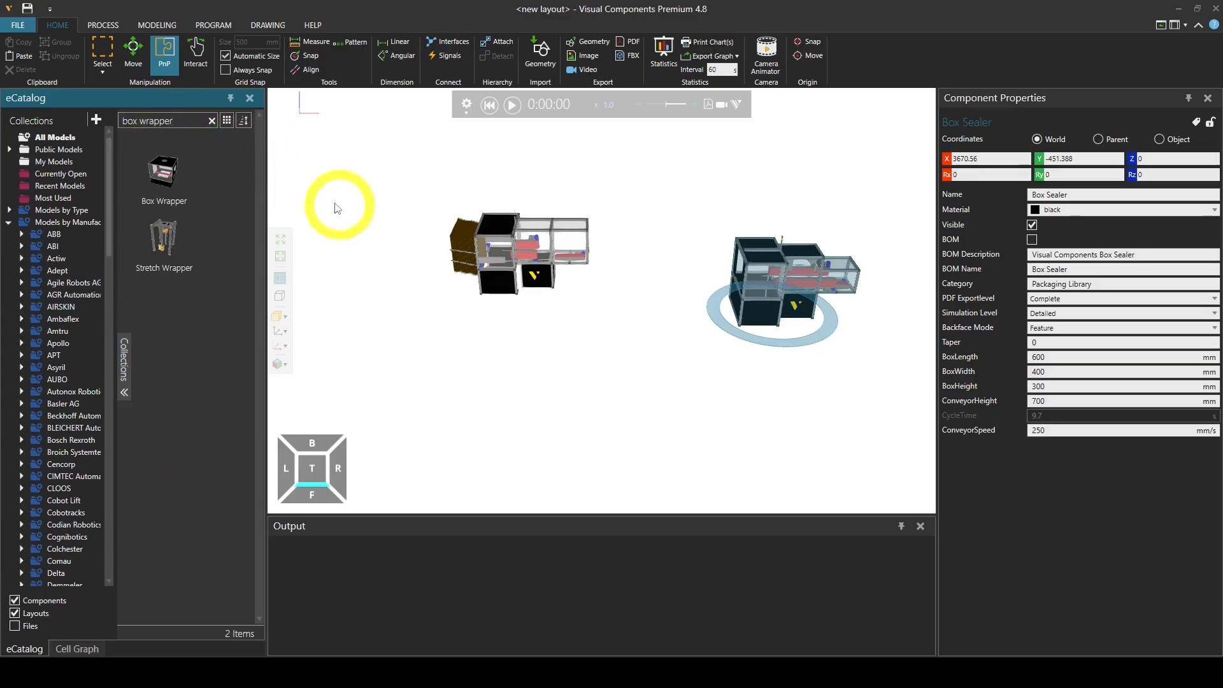
left_click_drag(162, 176, 546, 374)
left_click_drag(468, 364, 724, 224)
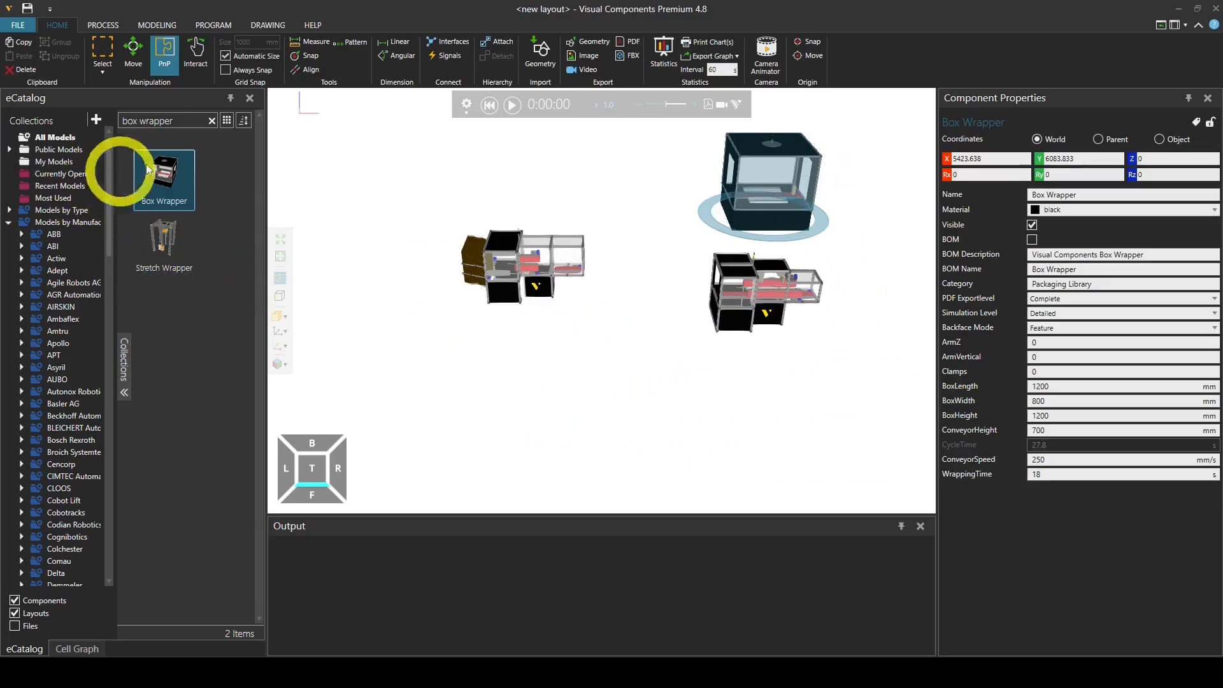
Step: Search the catalog for "sensor conveyor" and add a Sensor Conveyor to the open floor between the Box Creator and Box Sealer
left_click(211, 120)
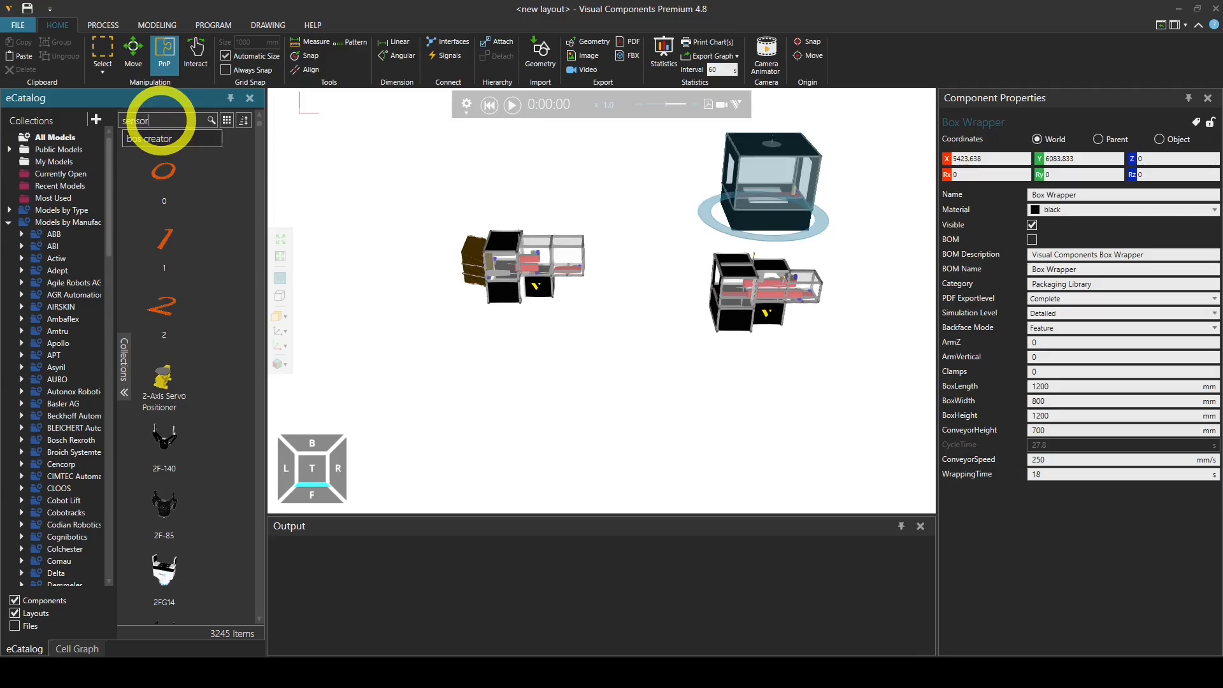
type("conve")
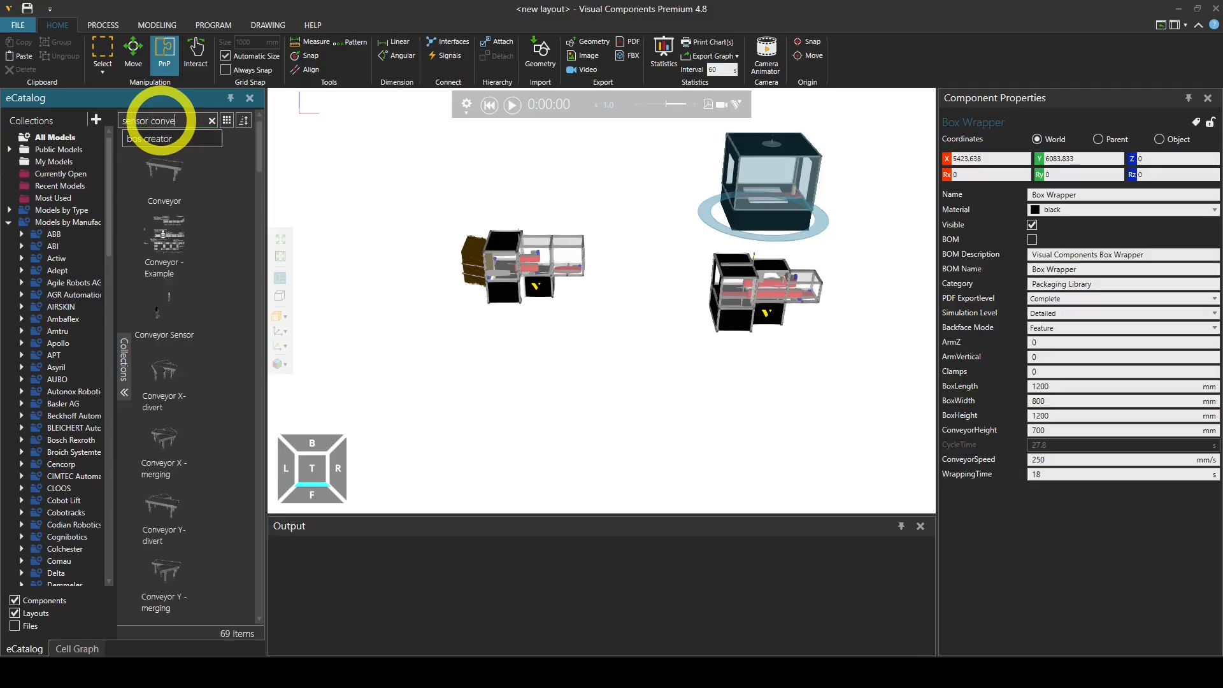
type("ypd")
key("BackSpace")
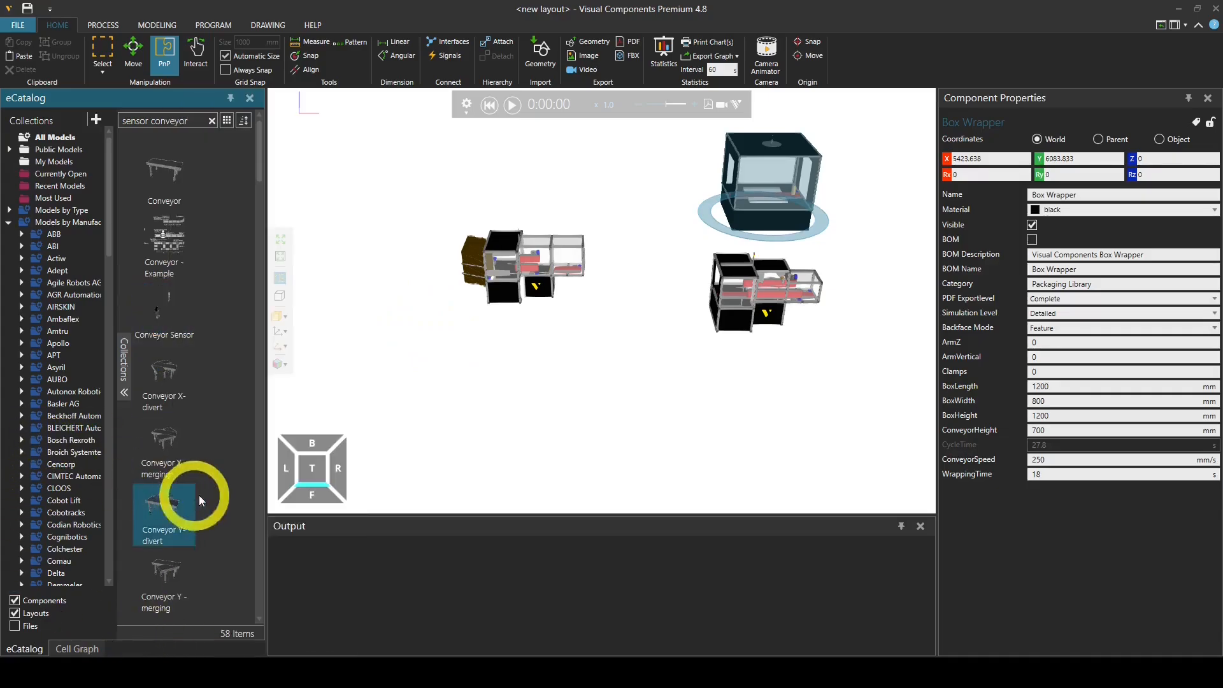
scroll(212, 427, "down", 5)
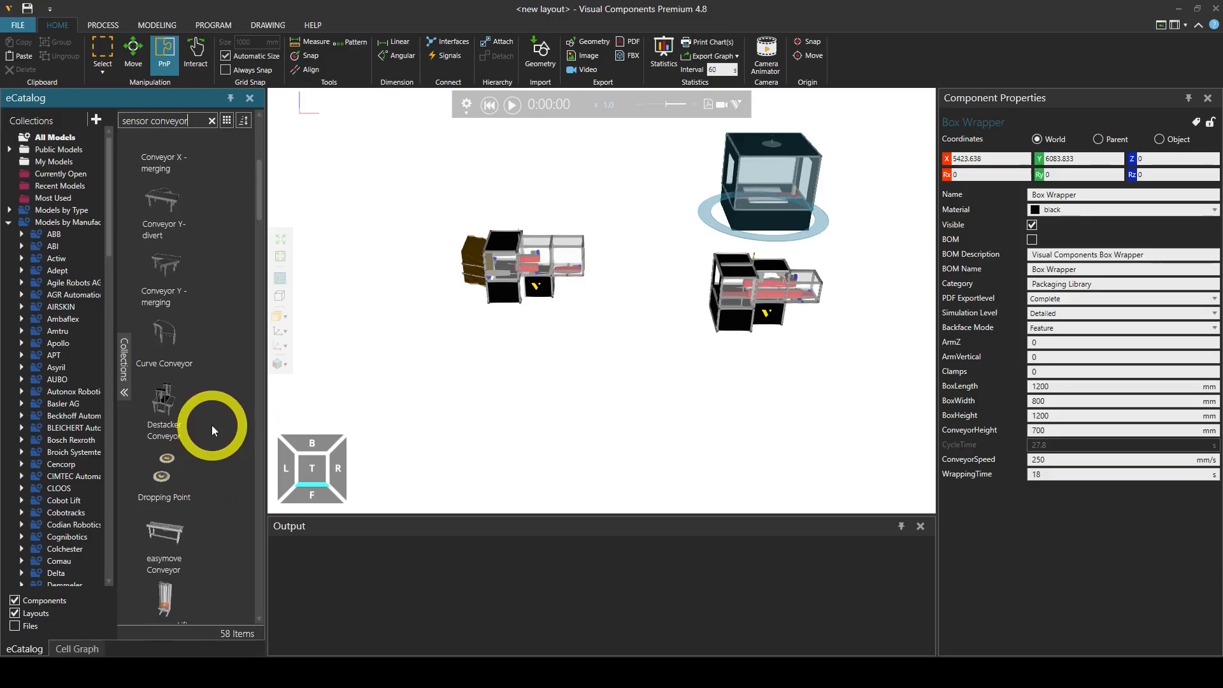
scroll(193, 375, "down", 6)
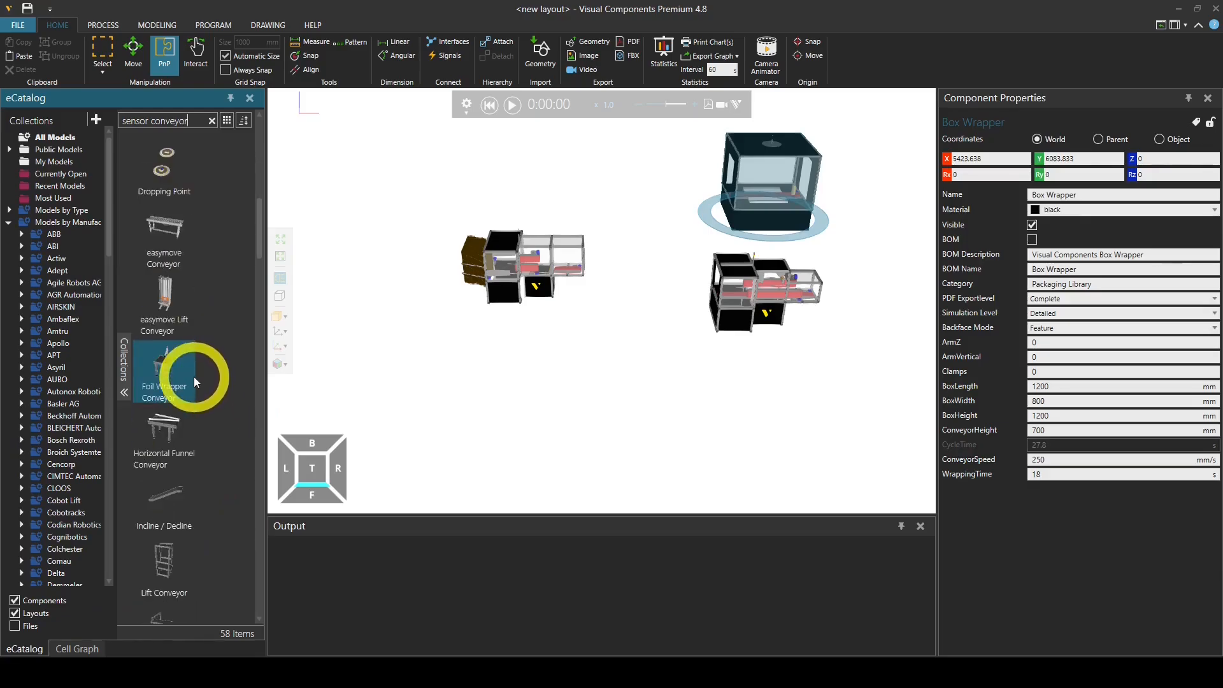
scroll(194, 377, "up", 8)
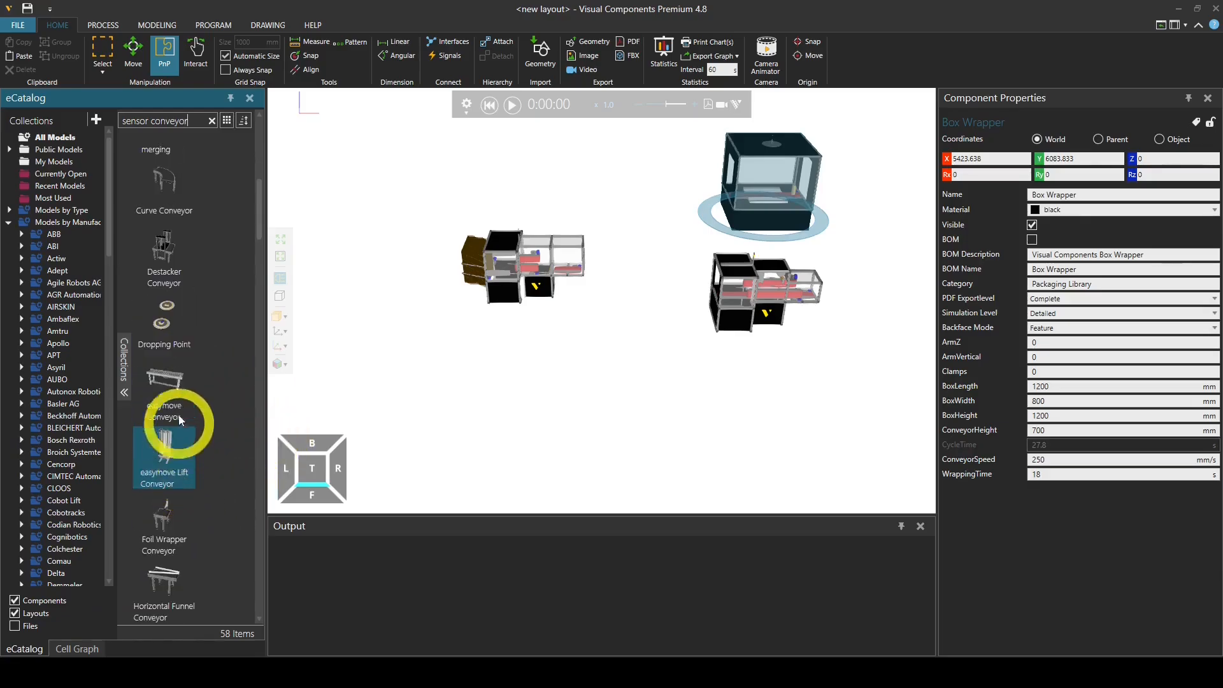
scroll(187, 360, "up", 2)
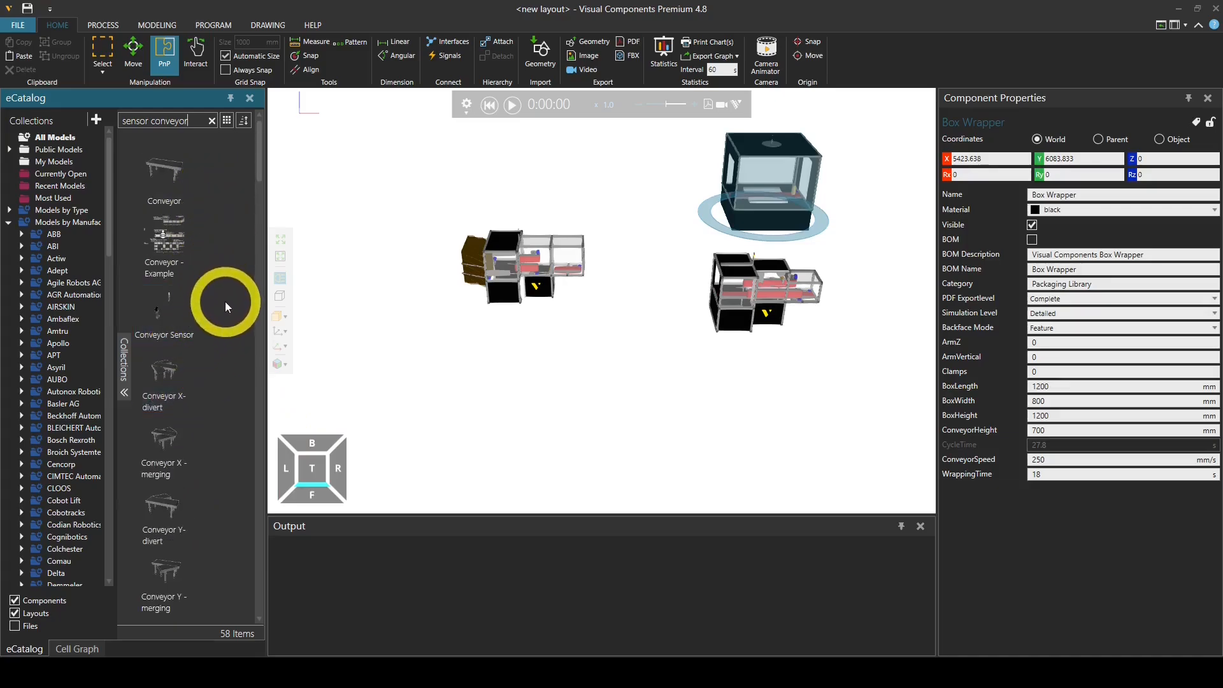
scroll(163, 405, "down", 5)
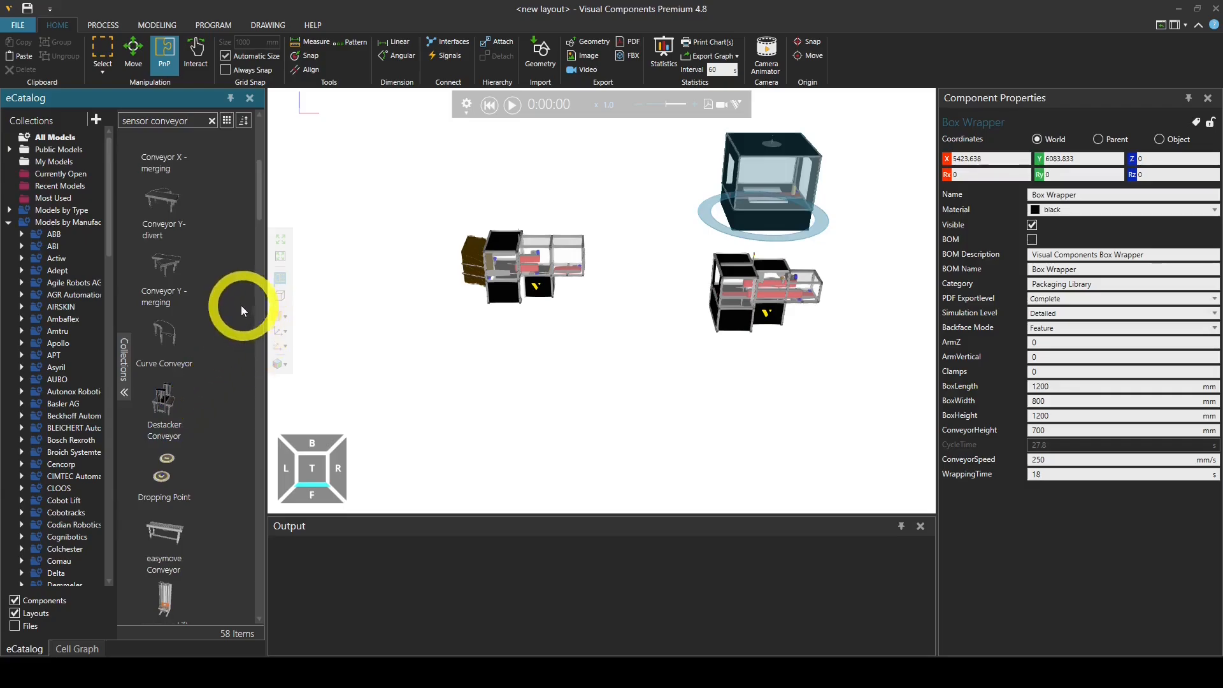
scroll(208, 306, "down", 10)
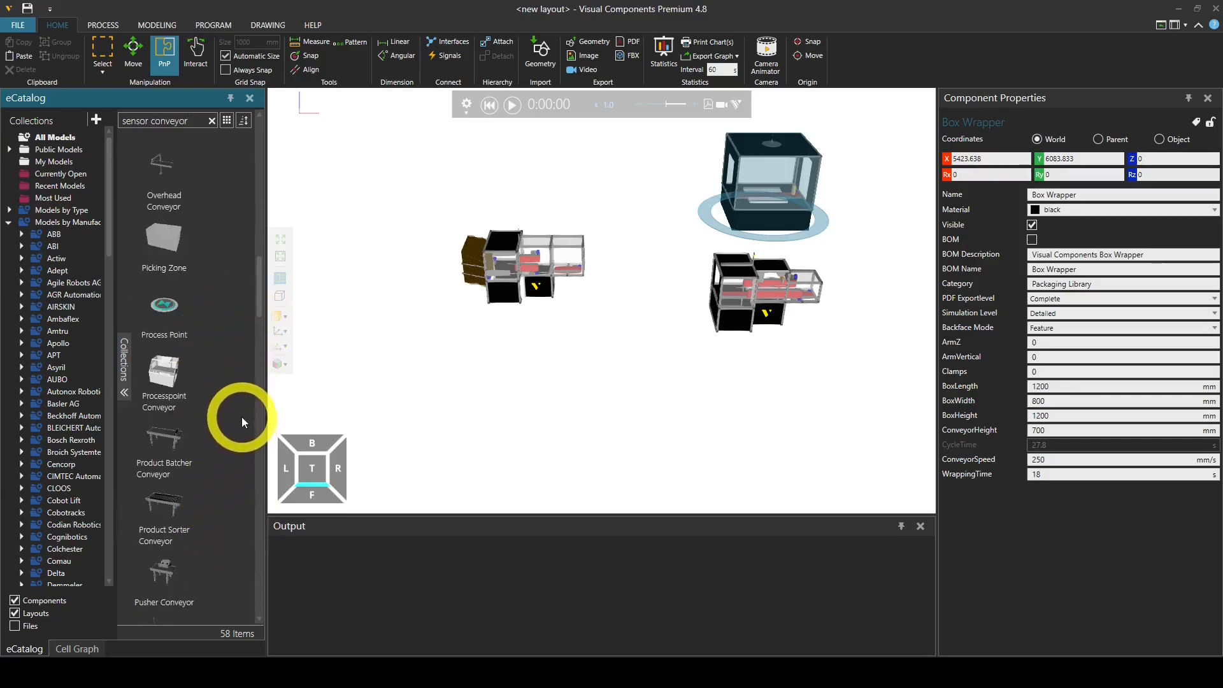
scroll(199, 454, "down", 2)
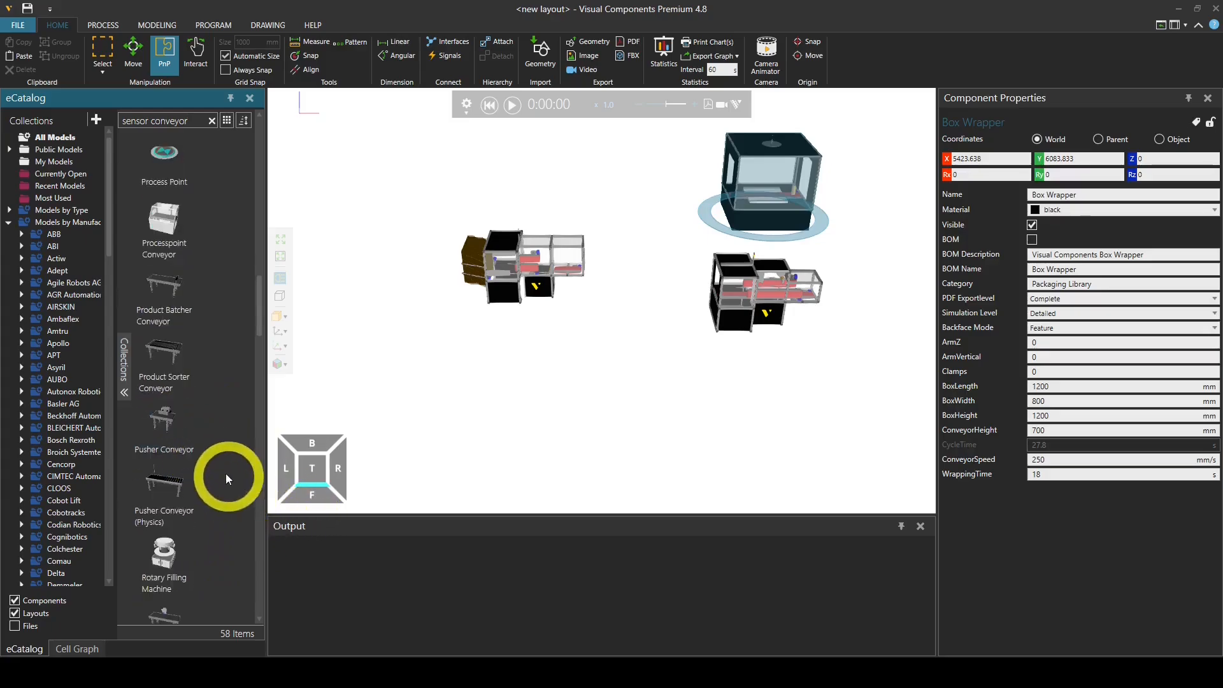
scroll(223, 475, "down", 3)
left_click_drag(178, 552, 607, 356)
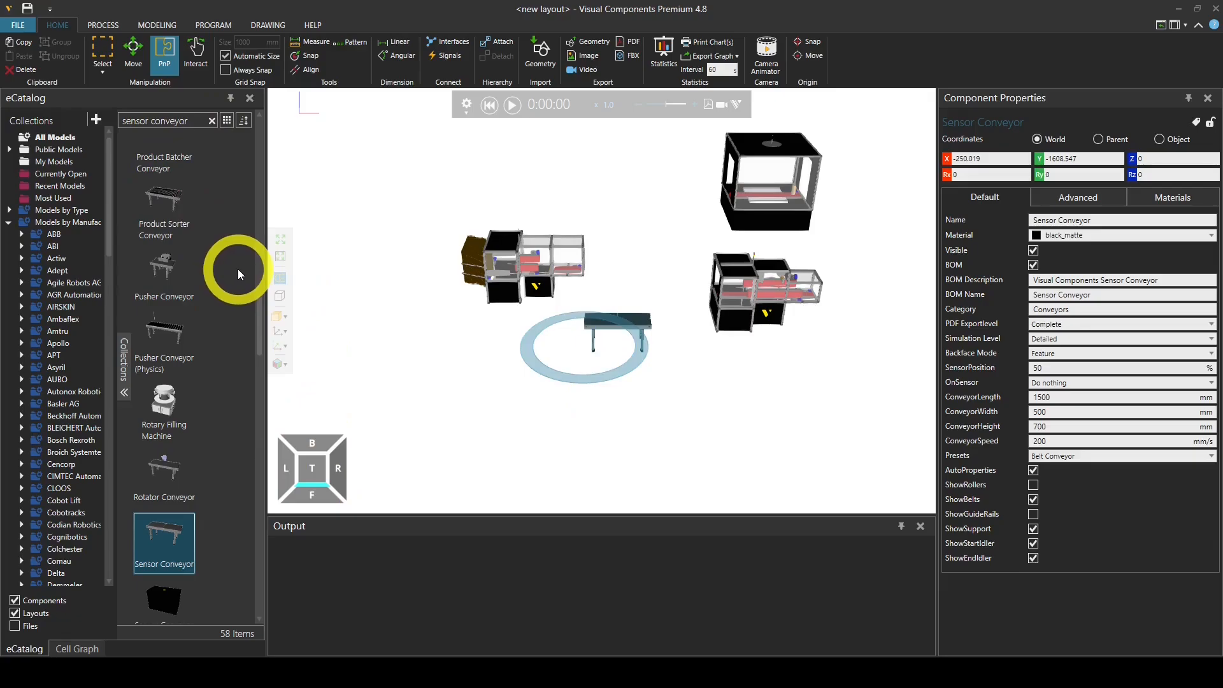
Step: Add a Product Batcher Conveyor and a Product Sorter Conveyor from the catalog in front of the Box Creator
scroll(197, 327, "up", 3)
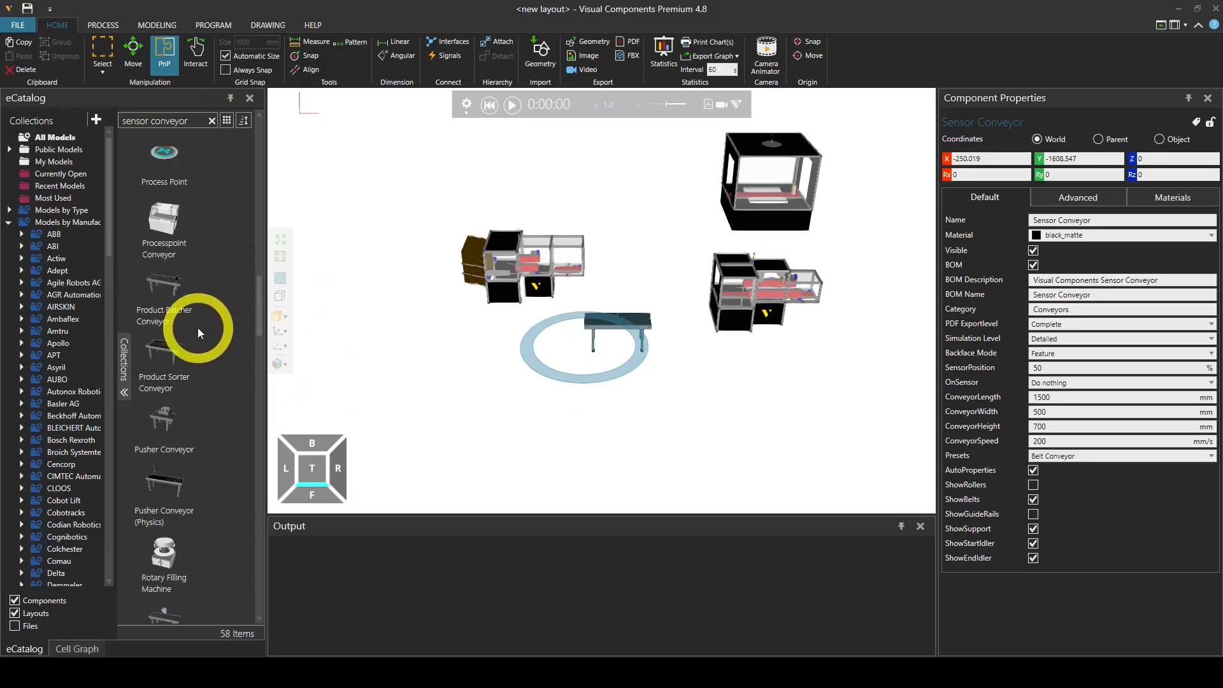
left_click_drag(175, 317, 501, 408)
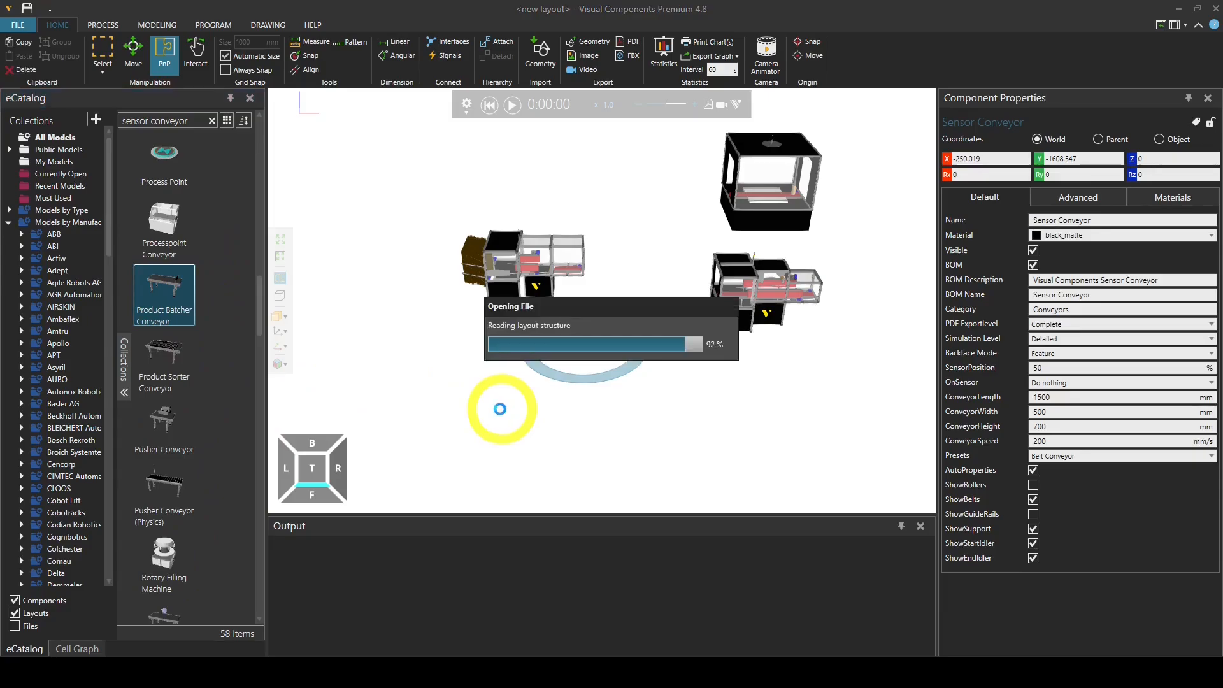
left_click_drag(188, 367, 438, 409)
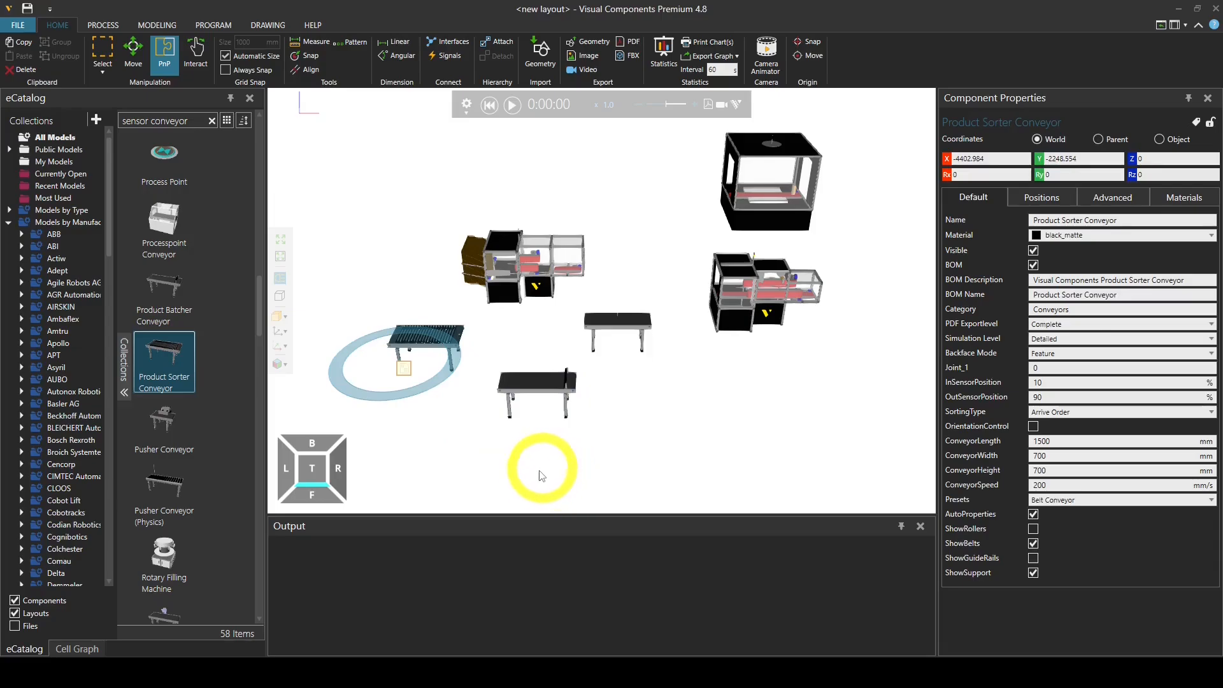
Step: Search the catalog for "shape feeder" and place a Shape Feeder beside the Product Sorter Conveyor at about X -5681, Y -1141
left_click(211, 121)
left_click(172, 120)
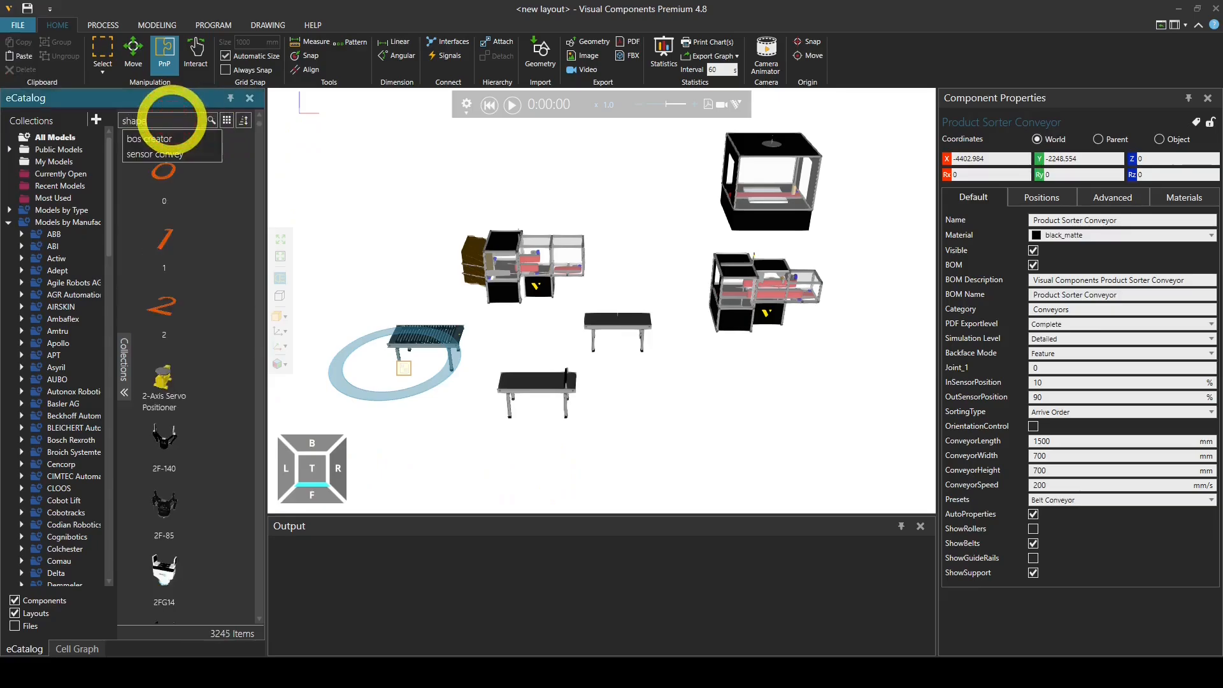
type("shape feeder")
key("Return")
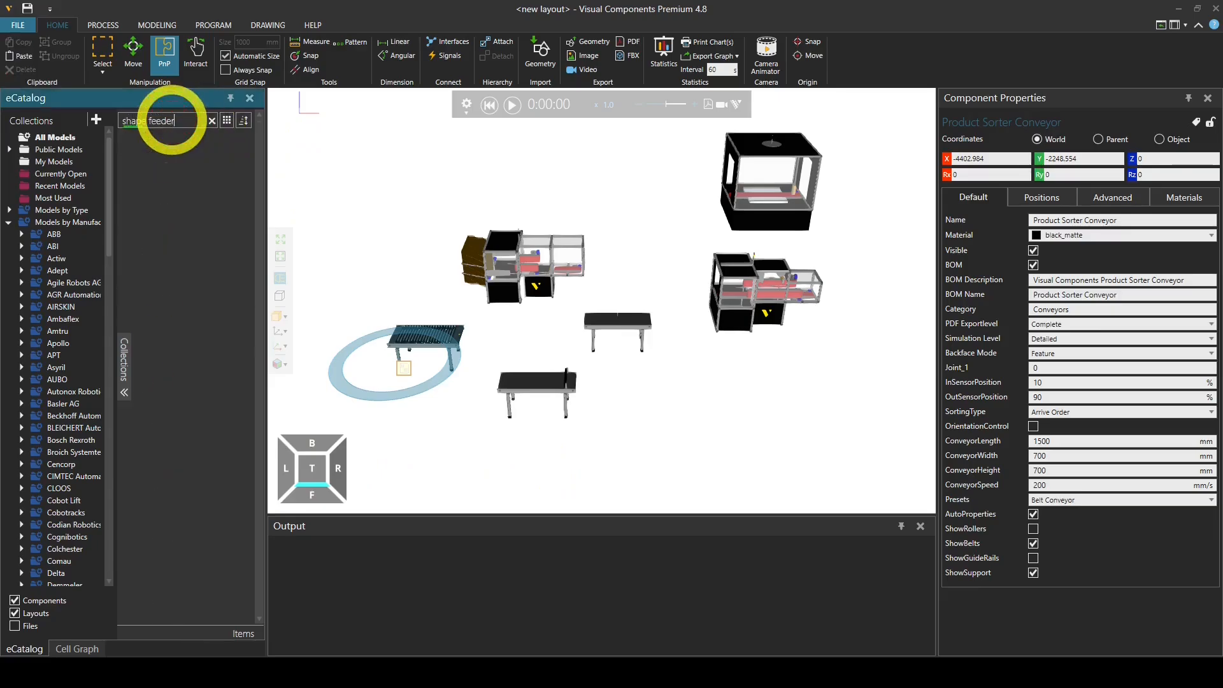
left_click(171, 247)
left_click_drag(171, 246, 379, 341)
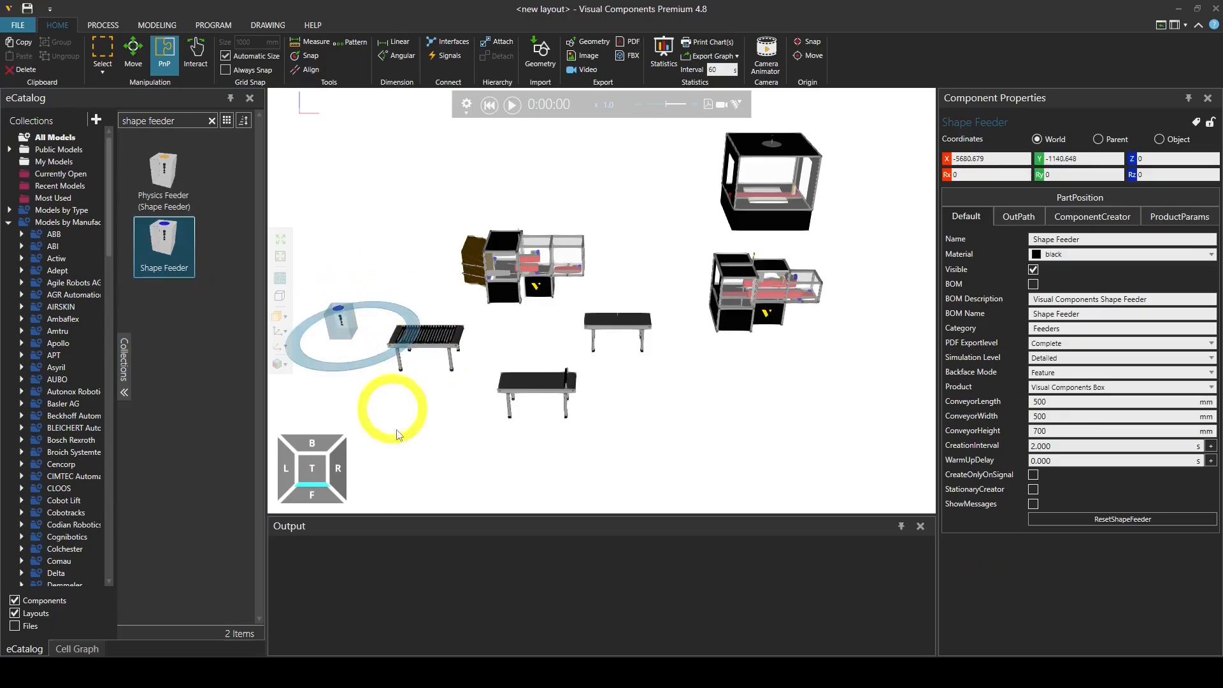
Step: Clear the catalog search and move the Box Creator to about X -2853, Y 1580
left_click(212, 120)
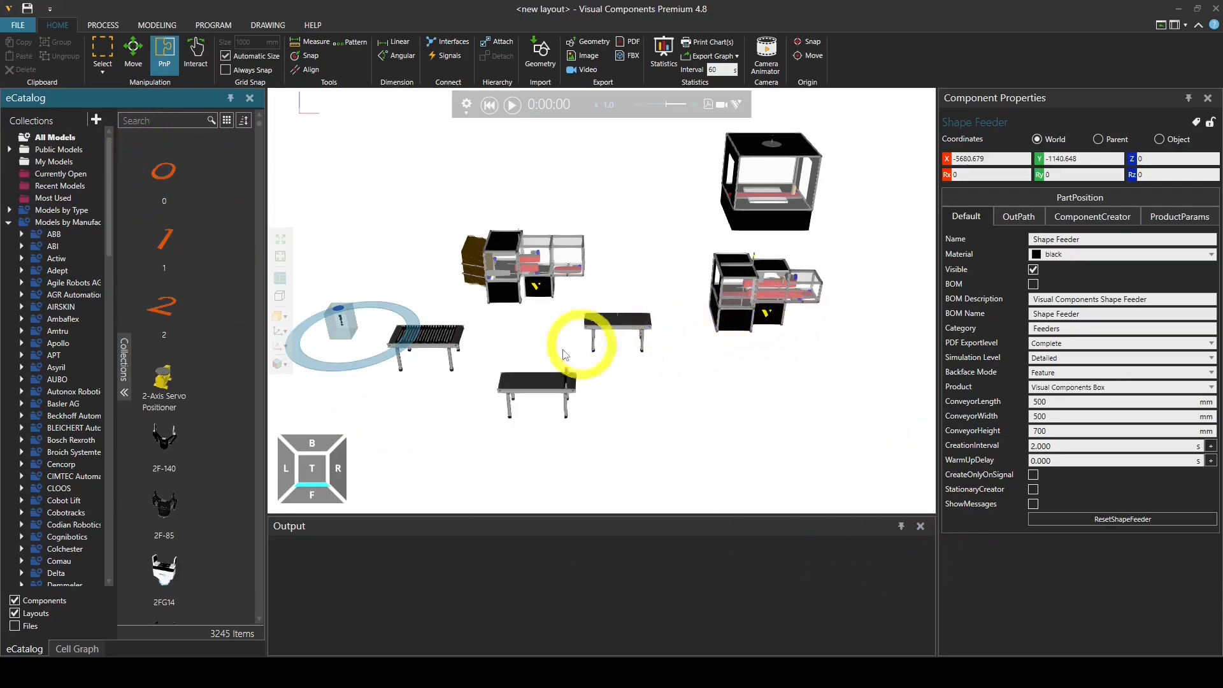
left_click(518, 266)
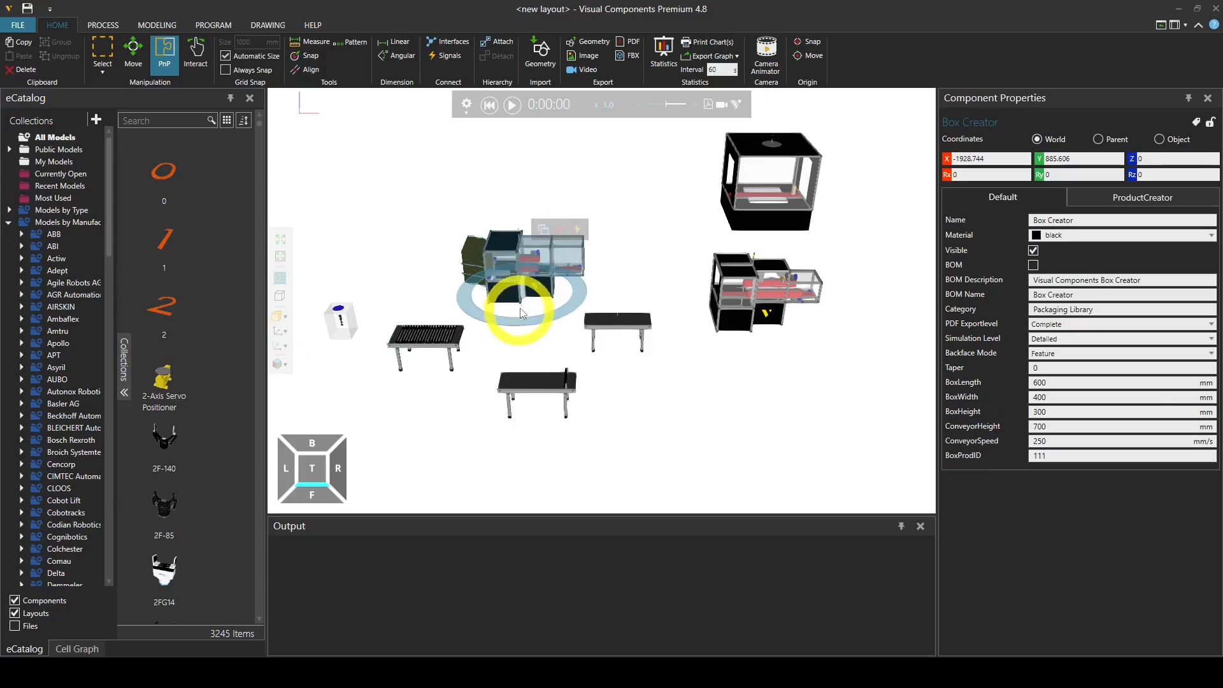
left_click_drag(523, 309, 486, 292)
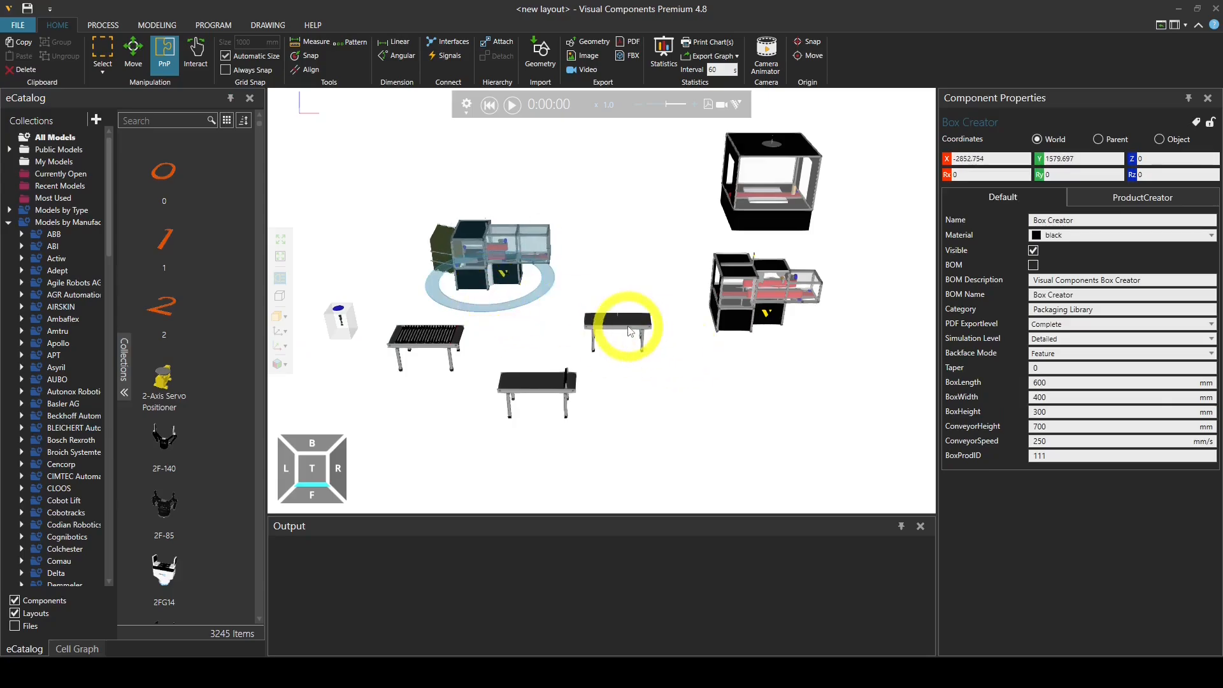
Step: Snap the Sensor Conveyor to the Box Creator's outfeed and set its ConveyorLength to 3000 mm
left_click_drag(629, 328, 567, 292)
scroll(567, 293, "up", 5)
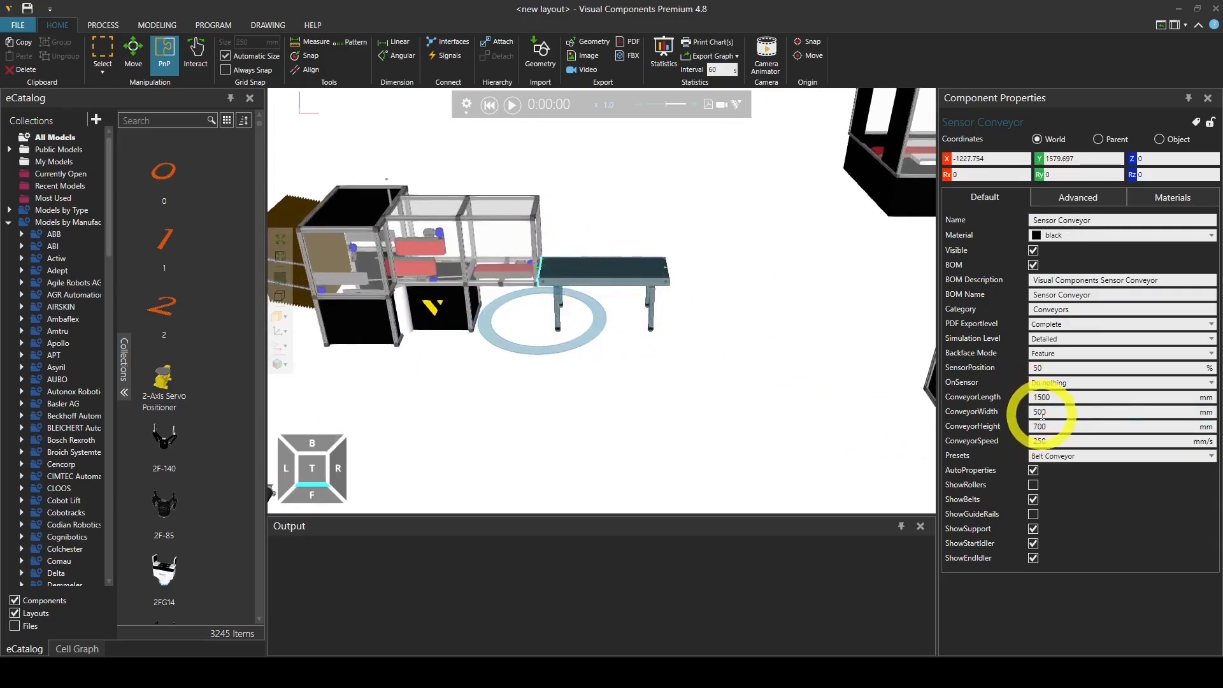
left_click(987, 399)
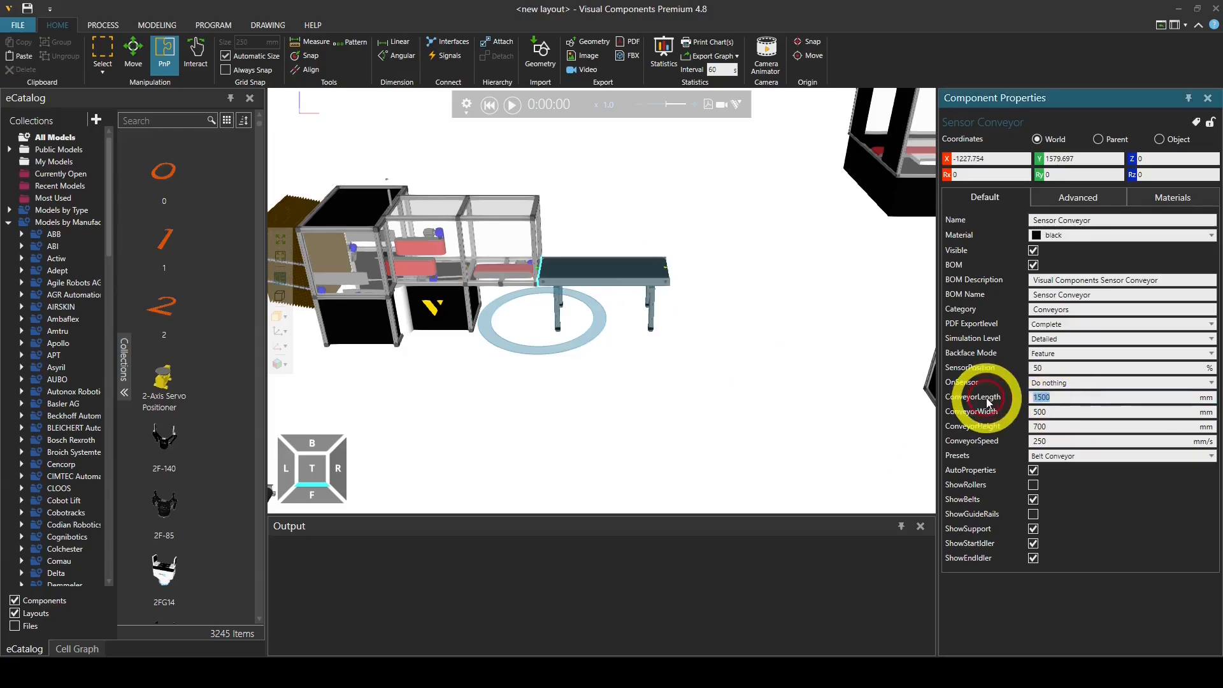
type("3000")
key("Return")
Step: Snap the Box Sealer to the free end of the Sensor Conveyor and the Box Wrapper to the sealer's outfeed
scroll(767, 276, "down", 4)
middle_click_drag(767, 276, 491, 291)
left_click(700, 389)
left_click_drag(679, 412, 611, 341)
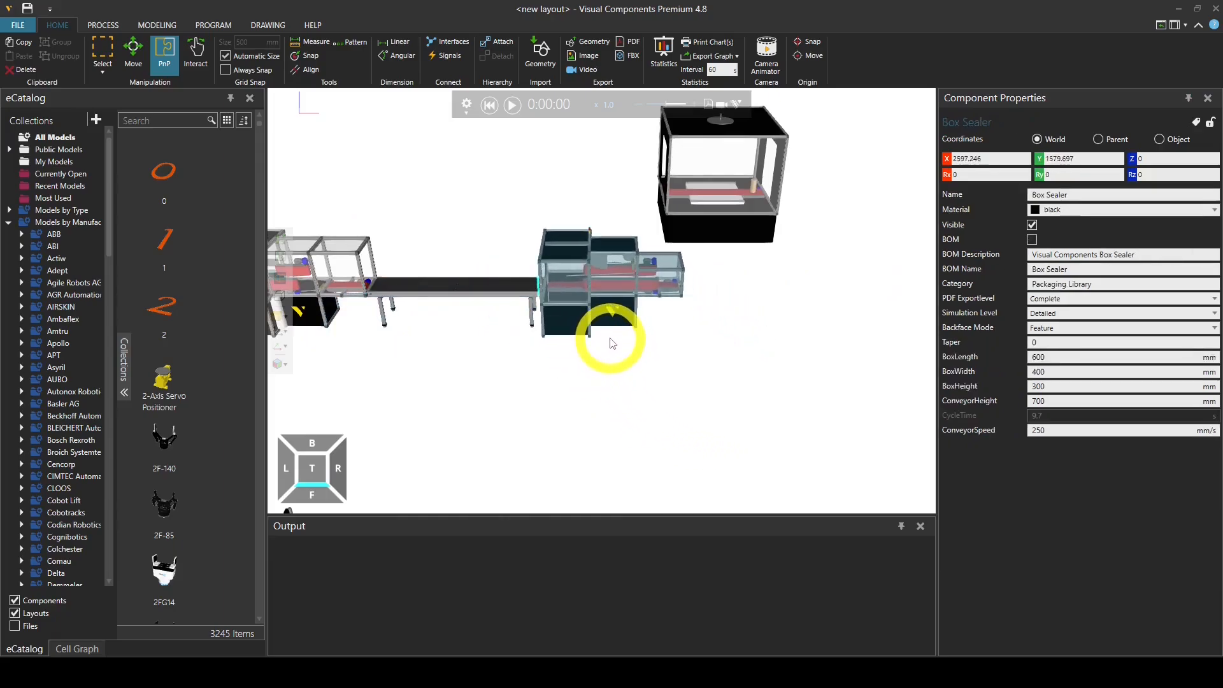
left_click(743, 210)
left_click_drag(729, 242, 764, 341)
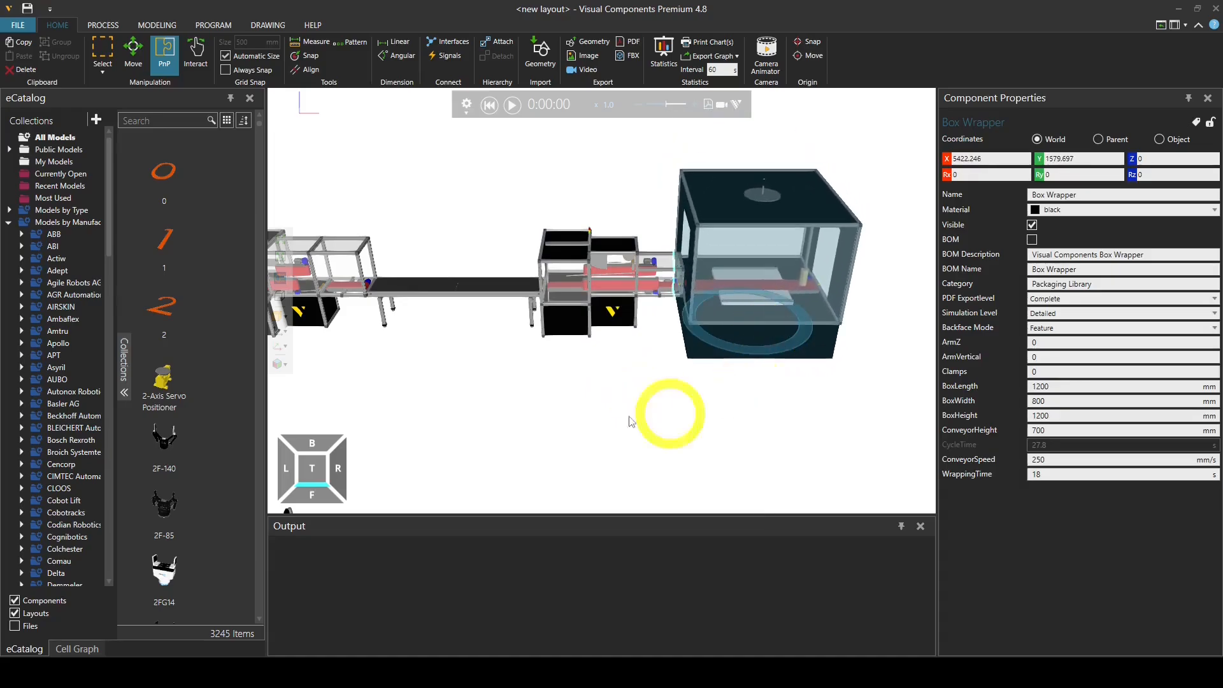
Step: Switch to the top view and pull the Box Wrapper away from the Box Sealer to about X 6761, Y 2115
scroll(568, 380, "down", 3)
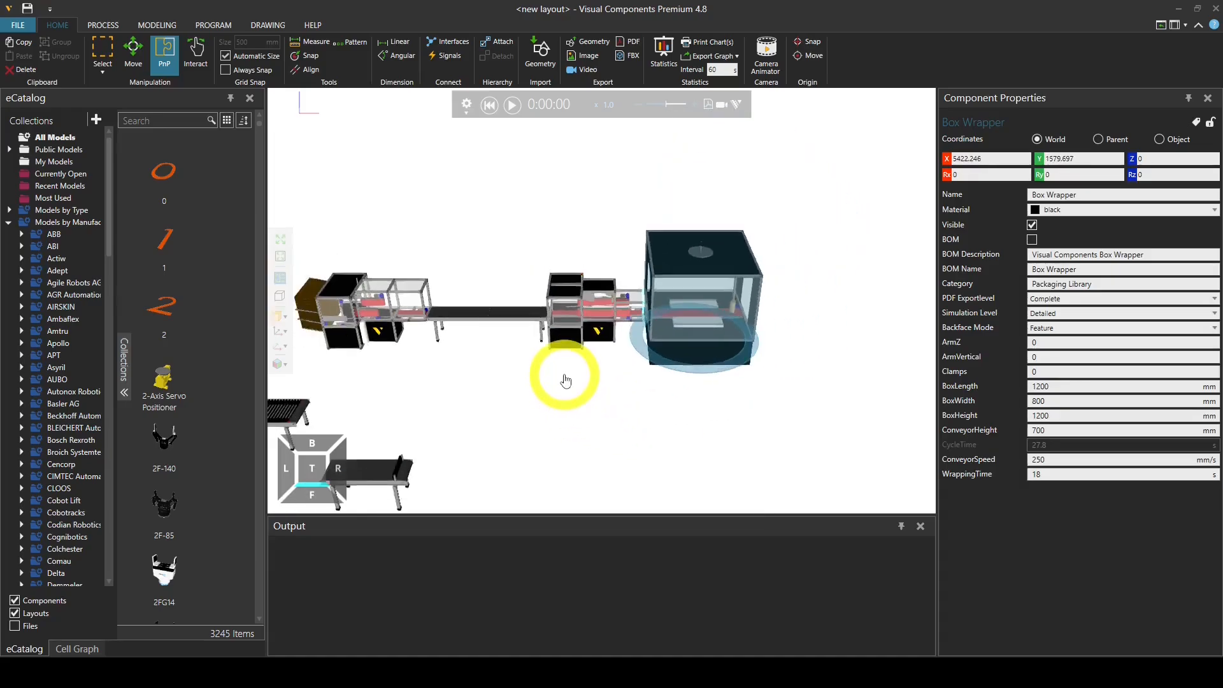
left_click(312, 471)
mouse_move(467, 383)
left_mouse_down()
mouse_move(437, 374)
mouse_move(505, 333)
mouse_move(466, 367)
left_mouse_up()
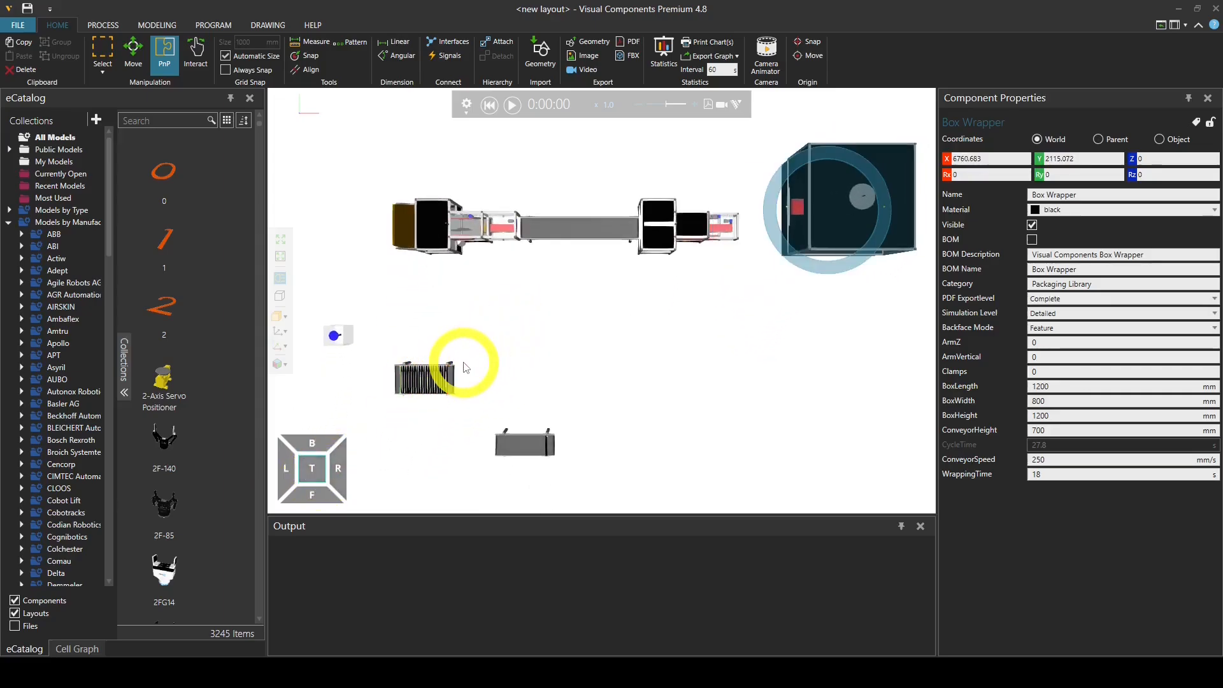
Step: Undo the Box Wrapper's move so it sits at the Box Sealer's outfeed again
key("ctrl+z")
left_click_drag(784, 279, 786, 251)
Step: Move the Product Sorter Conveyor below the line, then snap the Product Batcher Conveyor to its outfeed and the Shape Feeder to its infeed
left_click_drag(392, 395, 486, 341)
left_click_drag(535, 456, 535, 338)
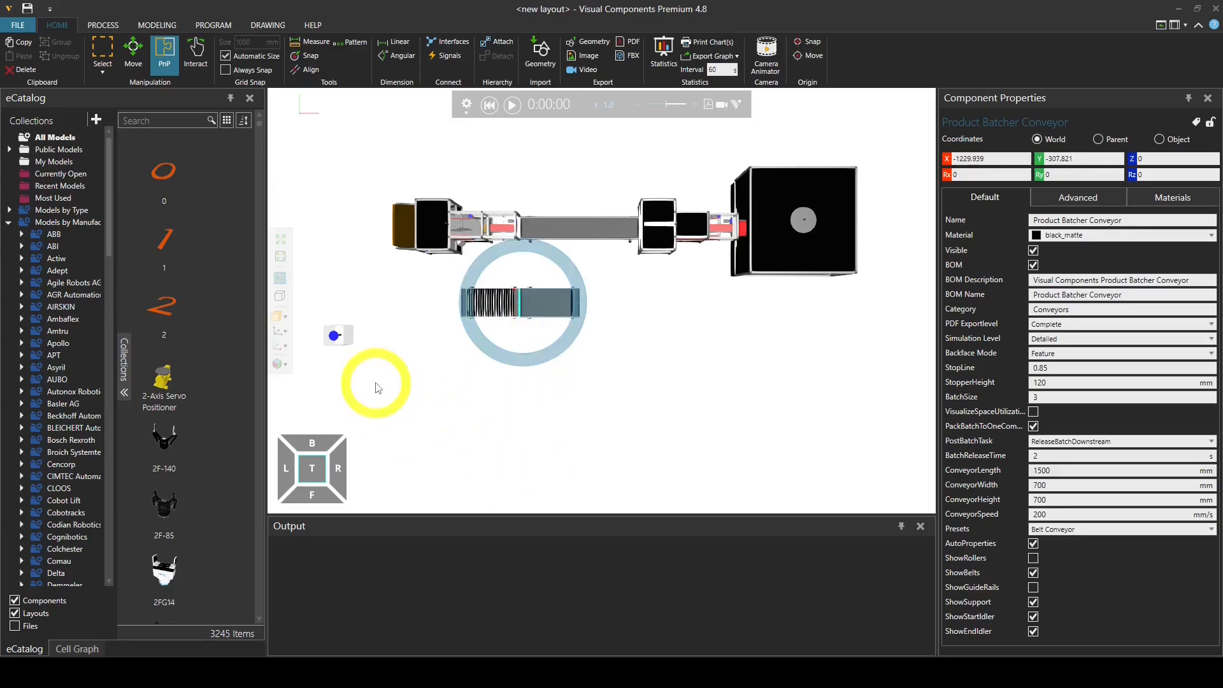
left_click(331, 335)
left_click_drag(390, 365, 474, 326)
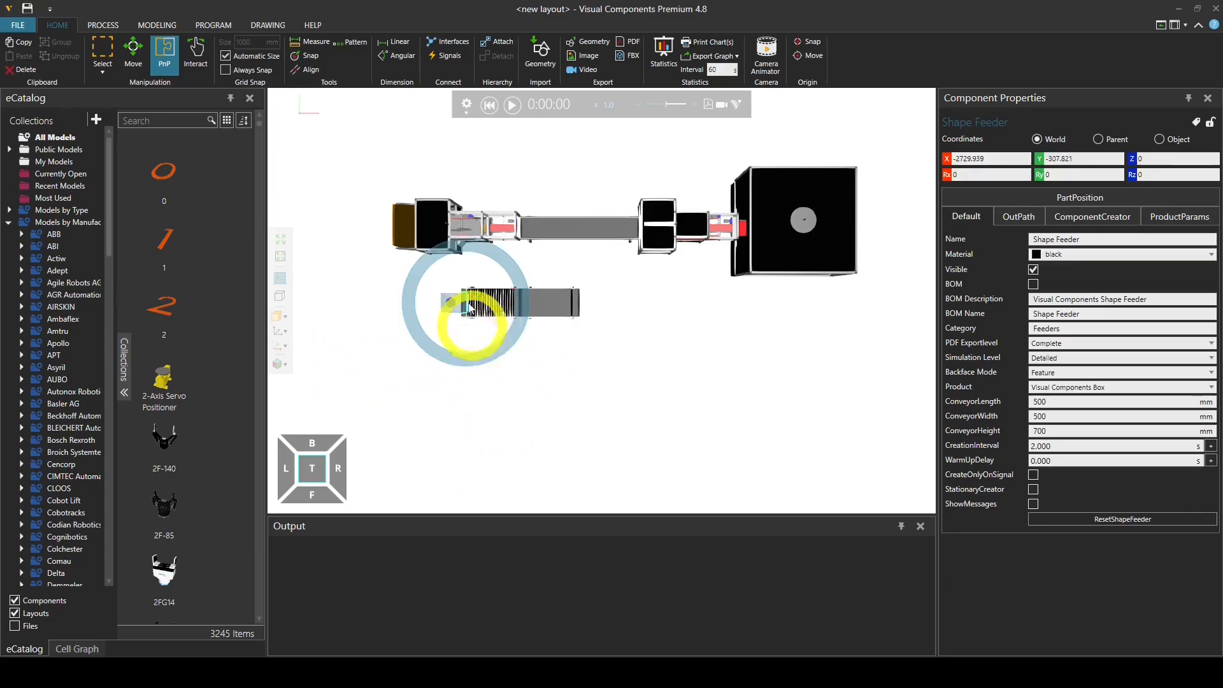
scroll(470, 283, "up", 5)
right_click_drag(565, 400, 62, 360)
left_click(151, 121)
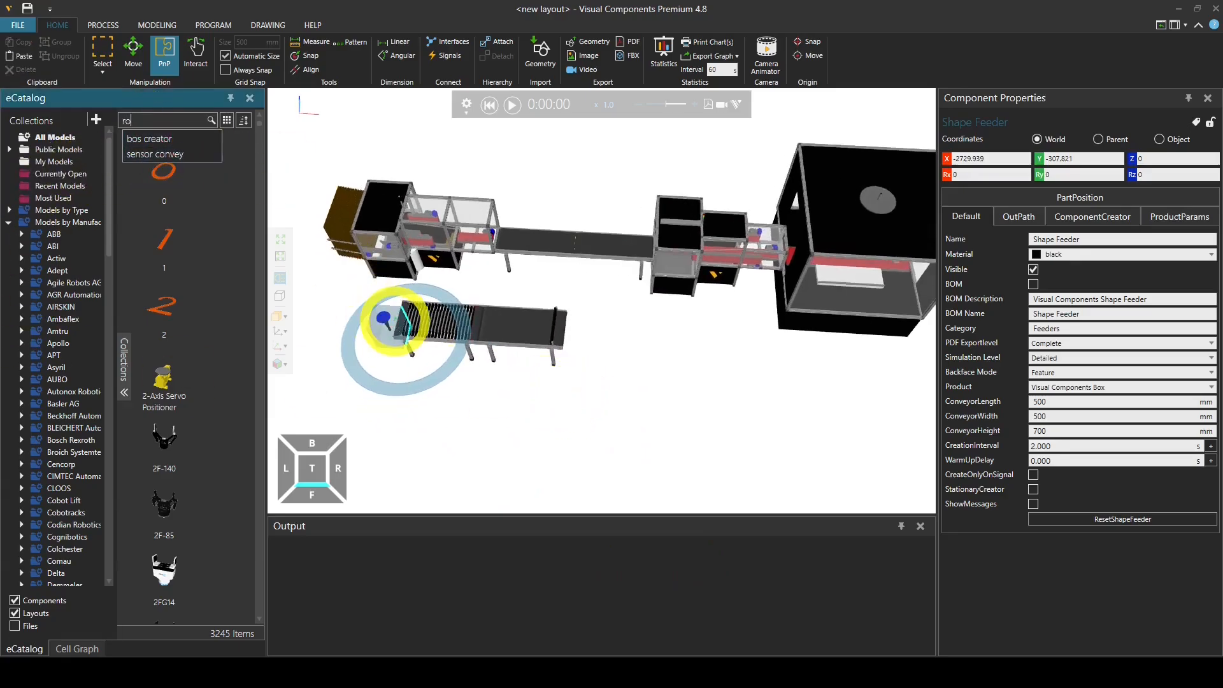
type("roboit")
key("BackSpace")
key("BackSpace")
type("t")
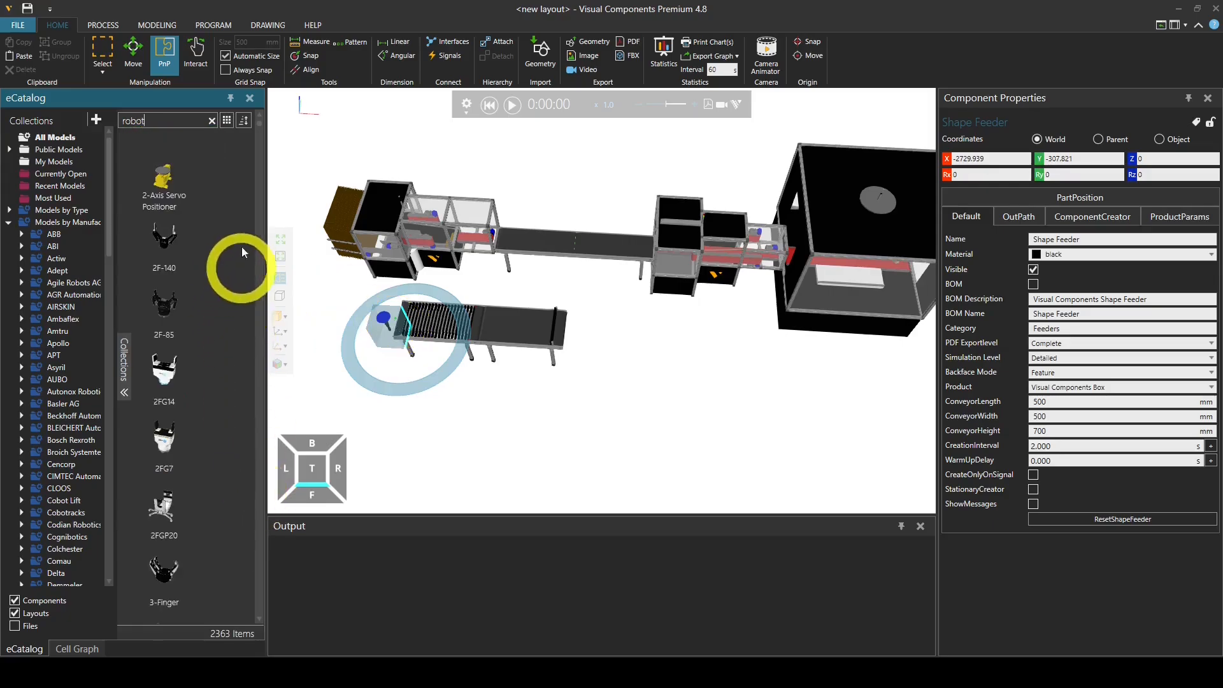
left_click(212, 121)
Step: Add a Generic Articulated Robot from the Visual Components Robots collection at about X 747, Y -1668
scroll(70, 382, "down", 8)
scroll(80, 455, "down", 15)
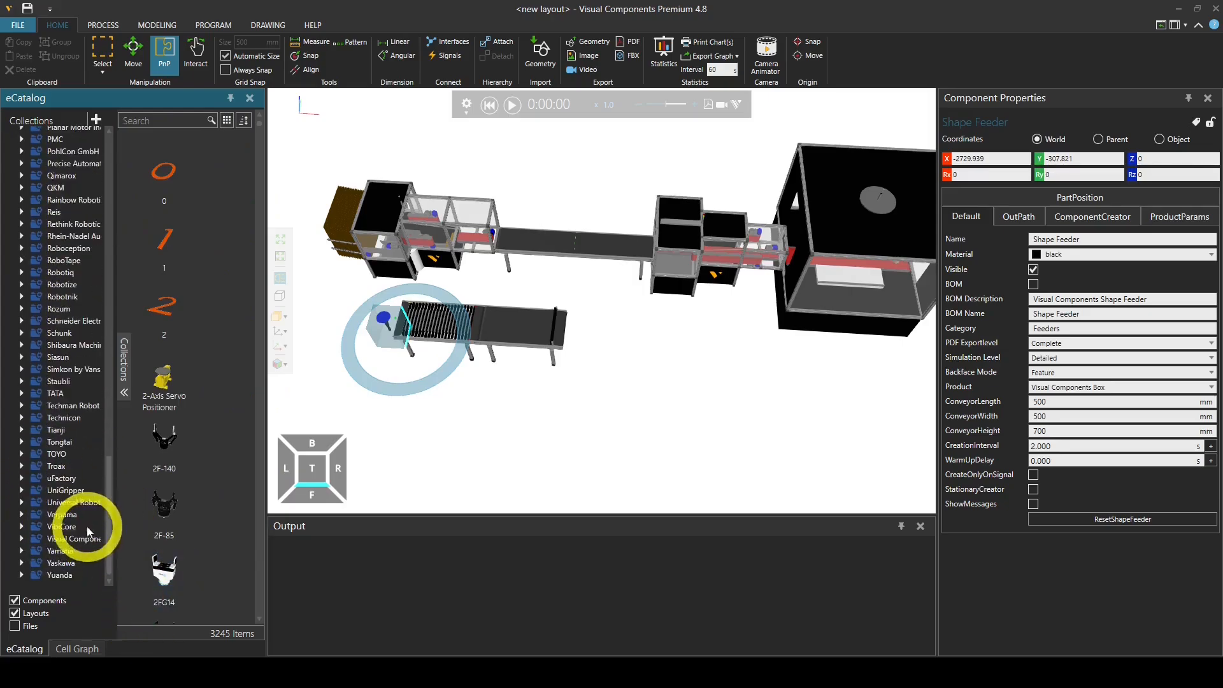
double_click(94, 540)
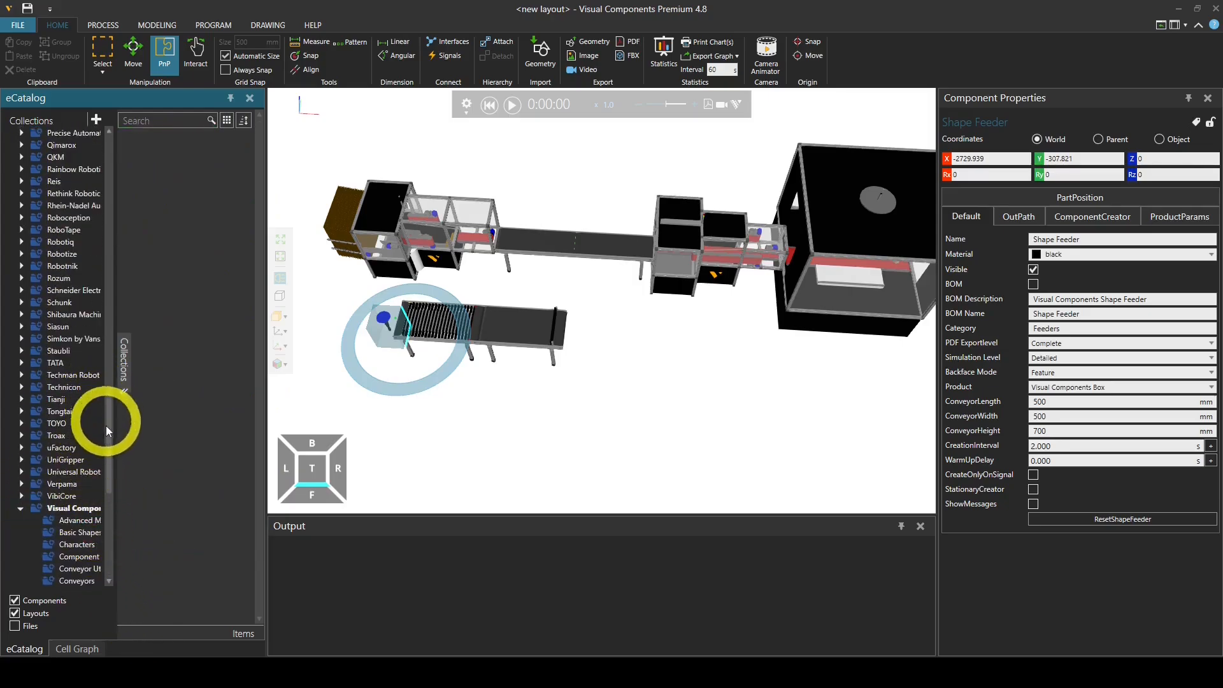
left_click_drag(108, 431, 110, 580)
left_click(78, 503)
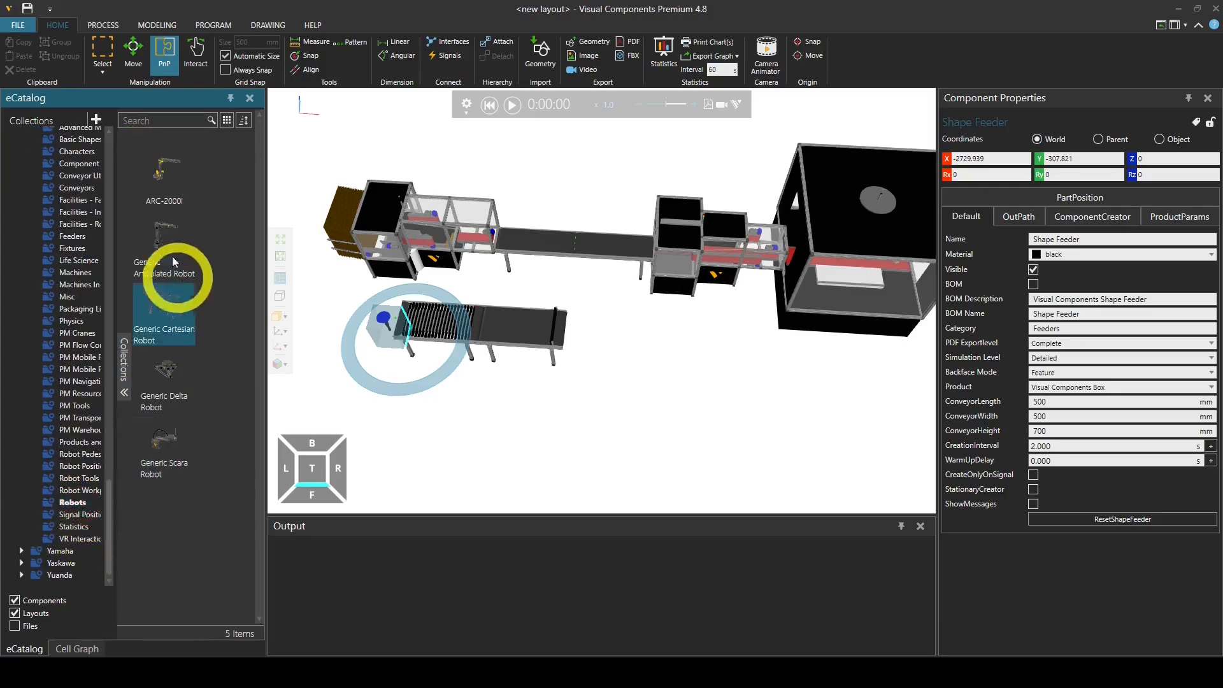
left_click_drag(158, 263, 584, 418)
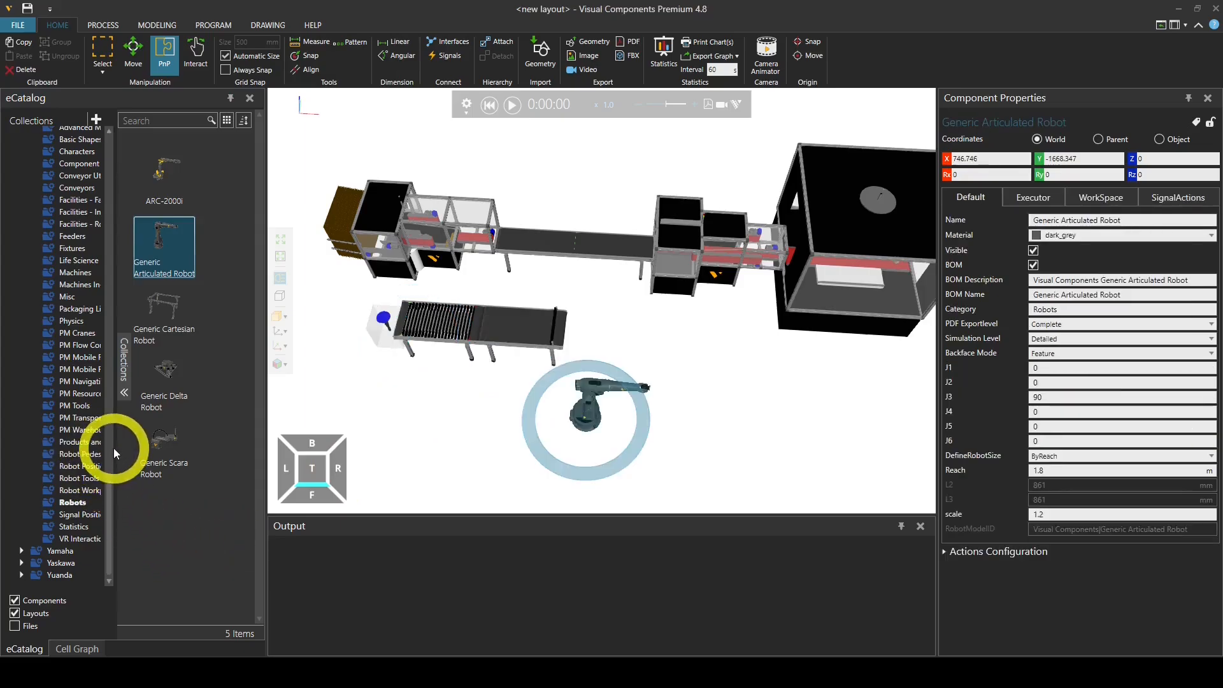
Step: Add a Simple Robot Pedestal at about X -1534, Y -2004 and mount a Parametric Suction Cup Gripper on the robot's flange
left_click_drag(118, 449, 148, 446)
left_click(90, 454)
left_click_drag(203, 178, 449, 427)
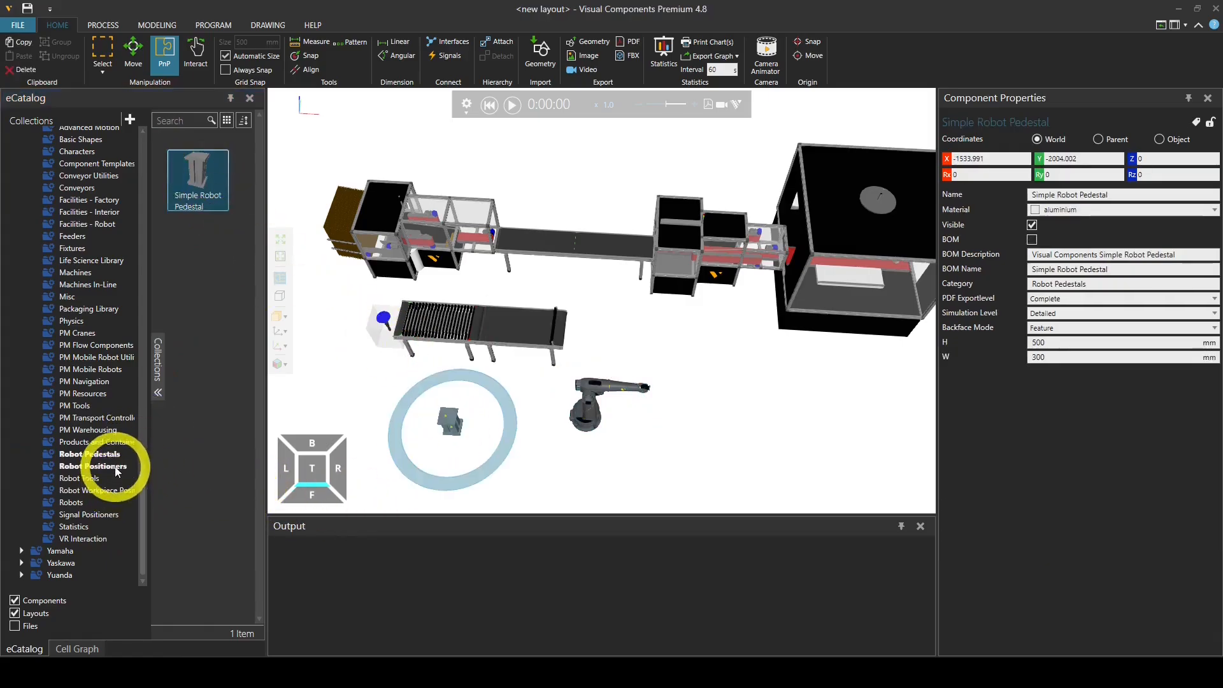
left_click(93, 481)
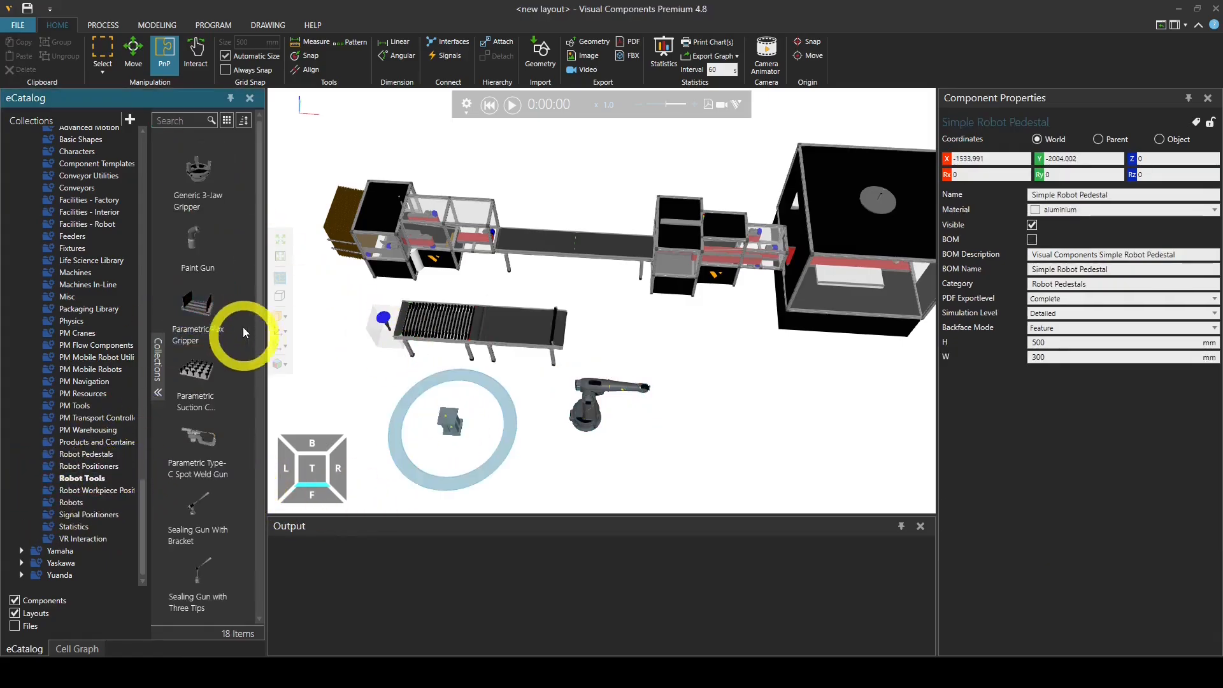
left_click_drag(195, 382, 679, 414)
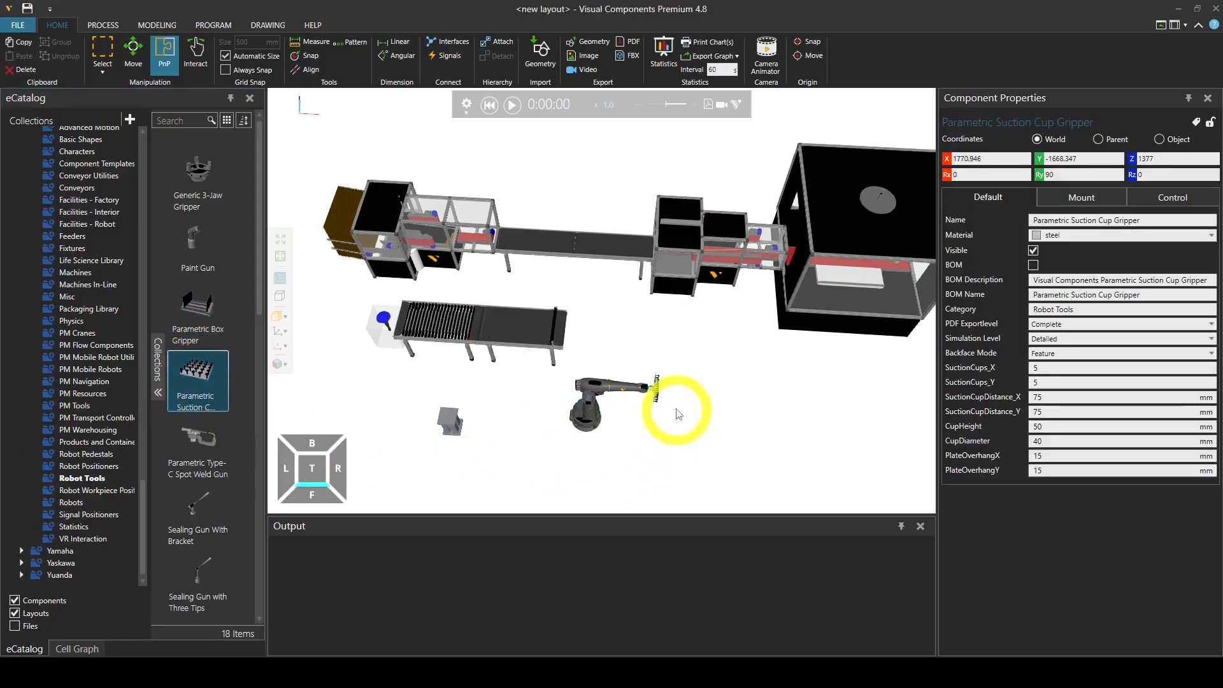
Step: Place the Simple Robot Pedestal between the Sensor Conveyor and the feeding conveyors at about X -466, Y 768
left_click(451, 423)
left_click_drag(468, 457, 535, 288)
left_click(312, 469)
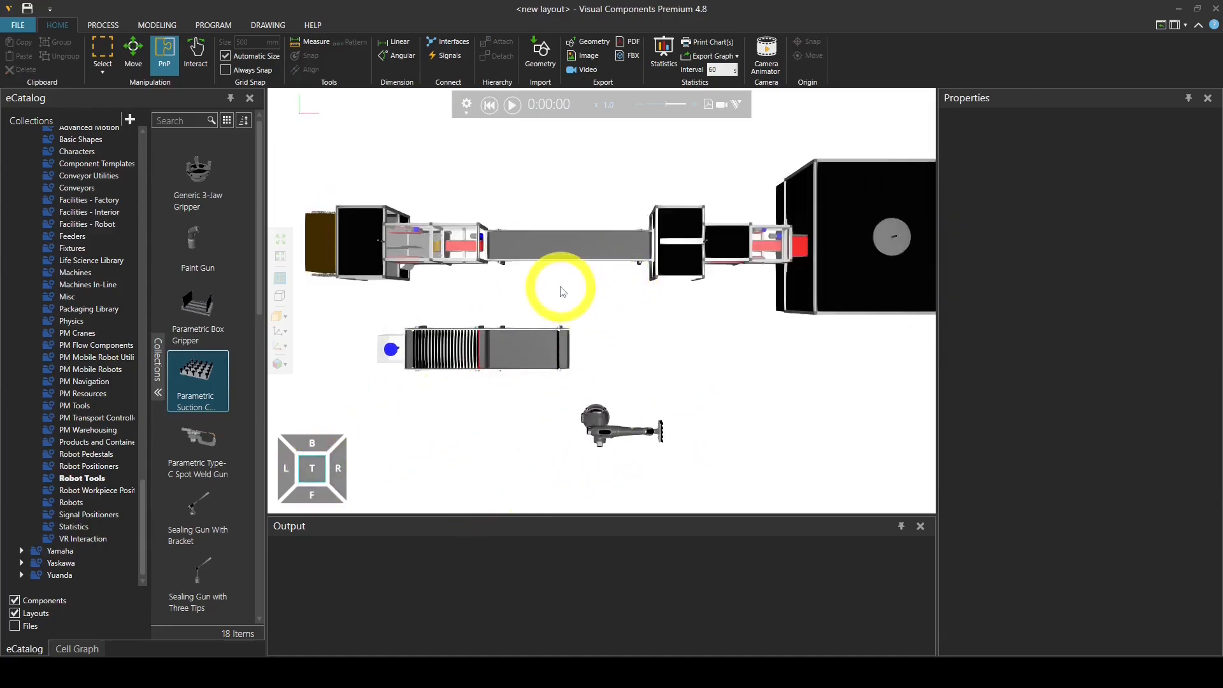
left_click(561, 286)
left_click_drag(589, 317, 575, 317)
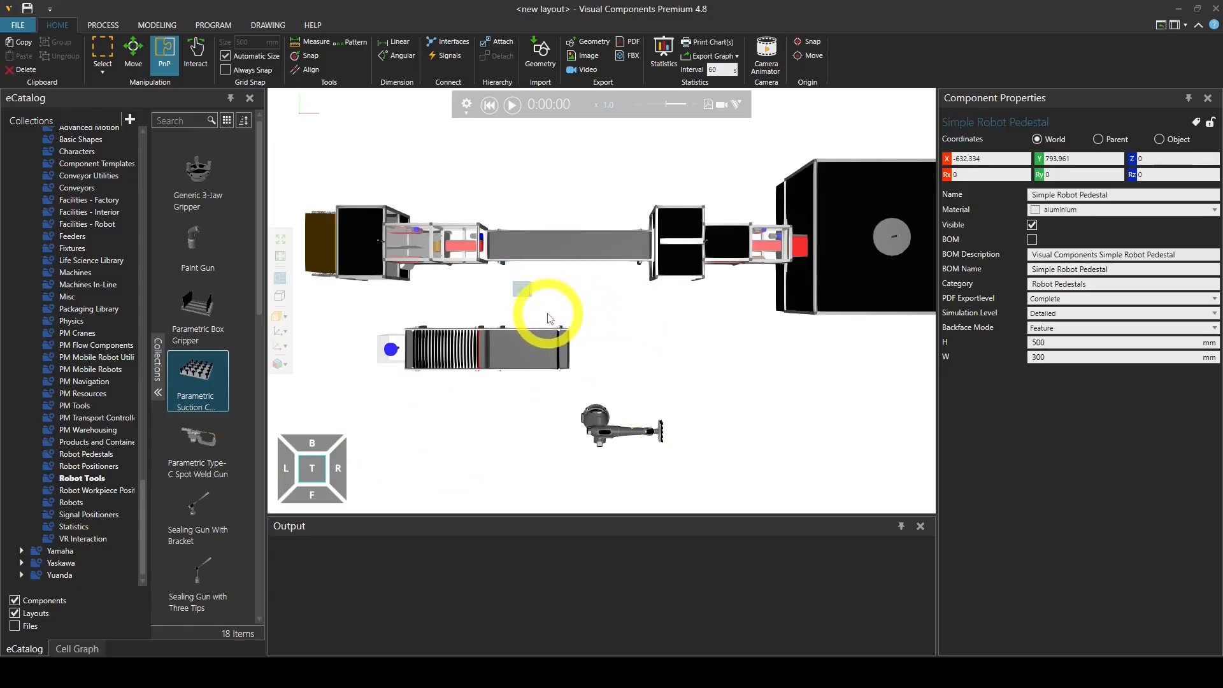
left_click_drag(554, 314, 553, 314)
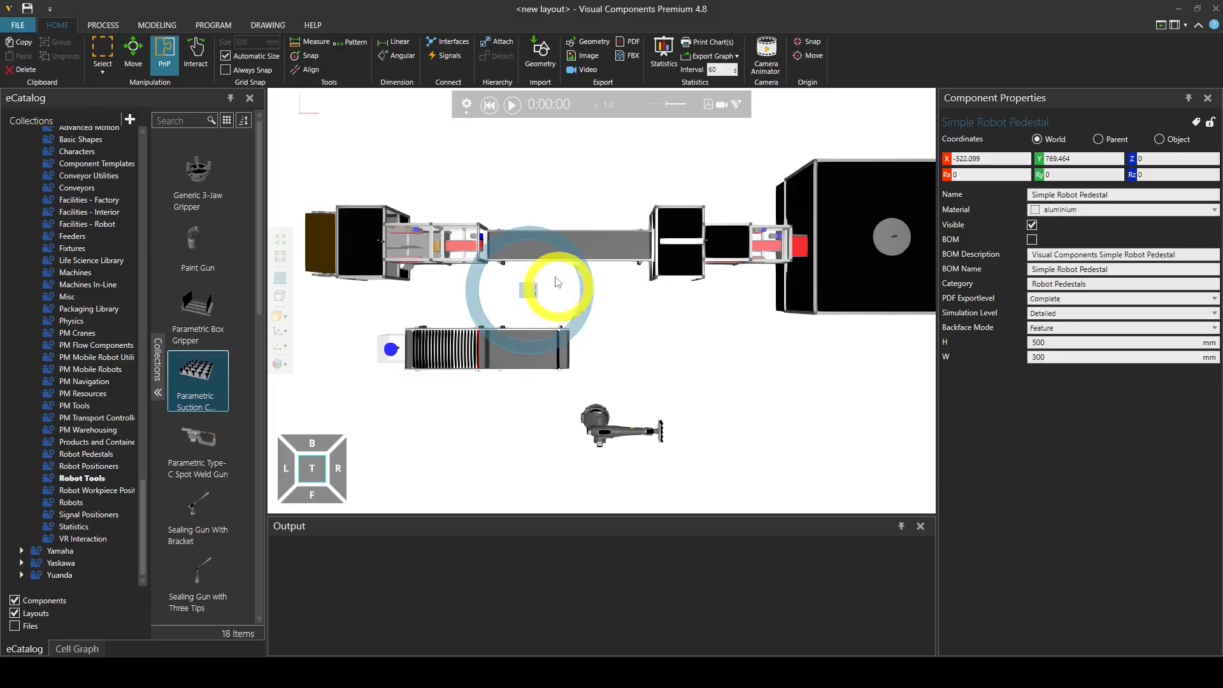
scroll(563, 291, "up", 2)
right_click_drag(568, 293, 568, 282)
scroll(587, 249, "up", 2)
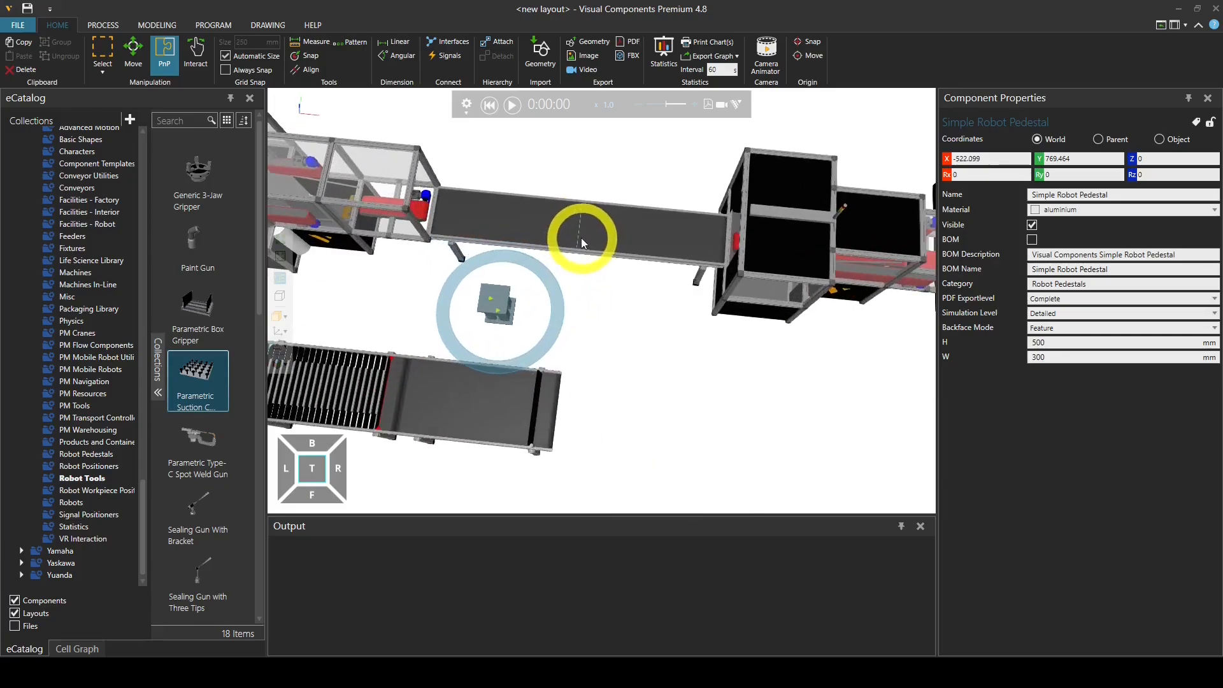
left_click_drag(519, 305, 532, 311)
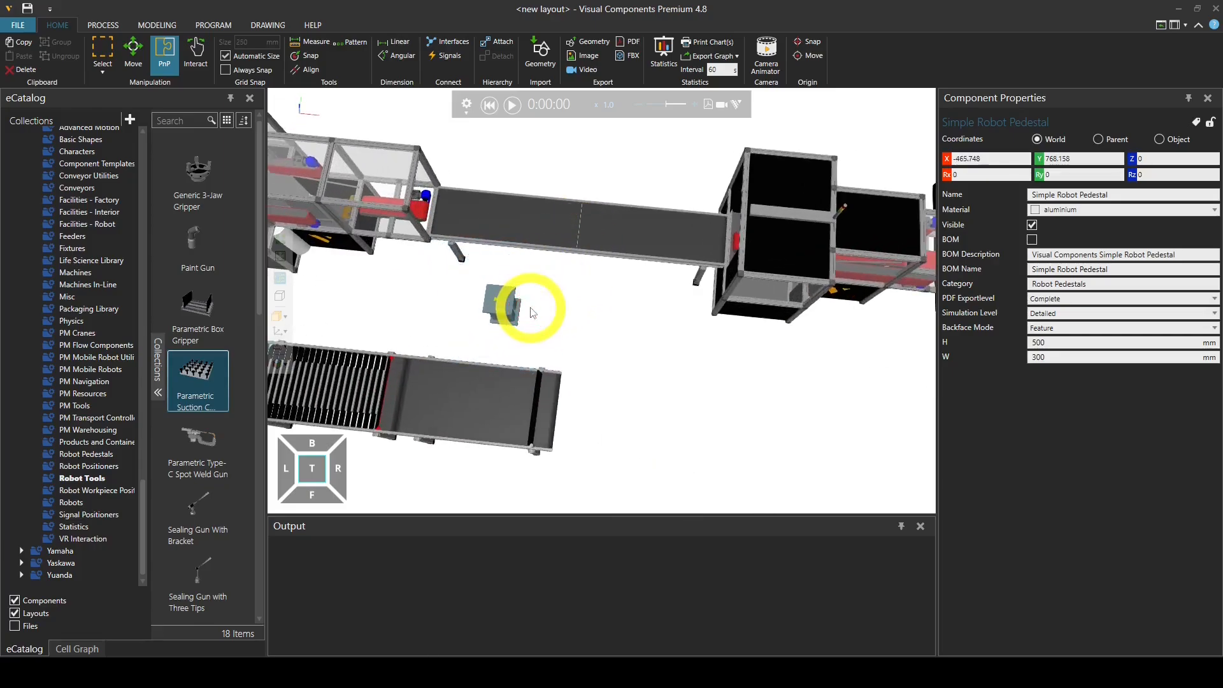
Step: Snap the Generic Articulated Robot with its gripper onto the Simple Robot Pedestal
left_click(647, 403)
scroll(690, 373, "down", 2)
middle_click_drag(689, 369, 690, 364)
left_click_drag(682, 494, 576, 268)
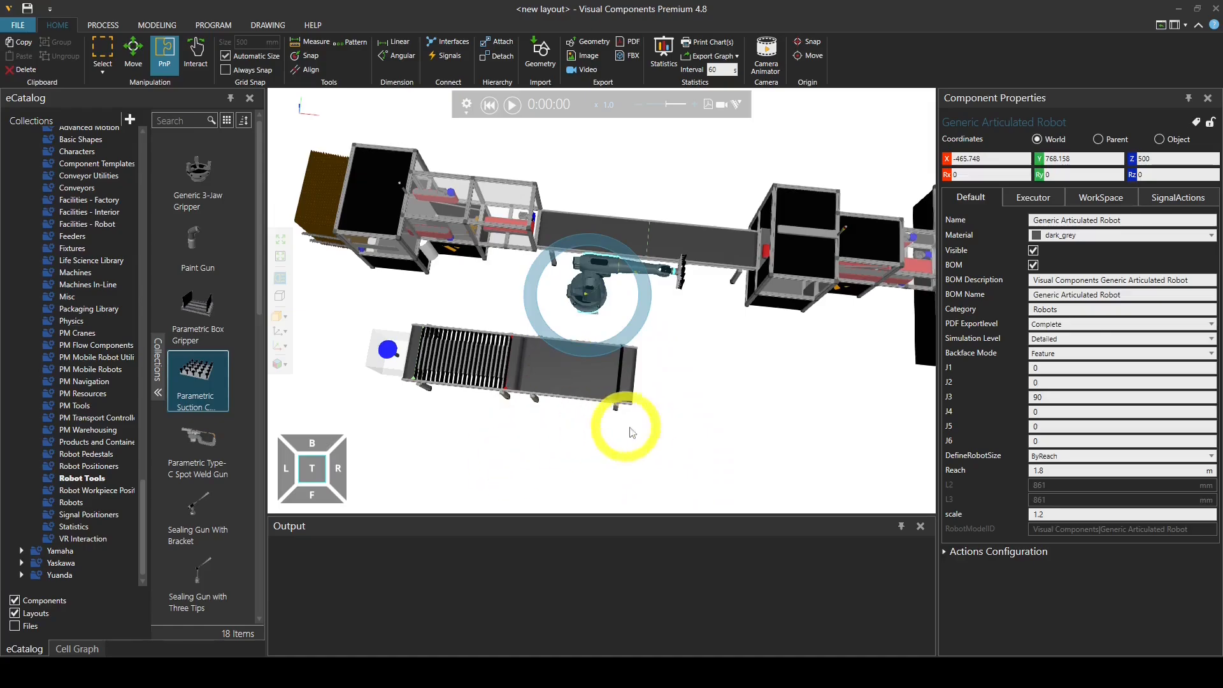
left_click(697, 416)
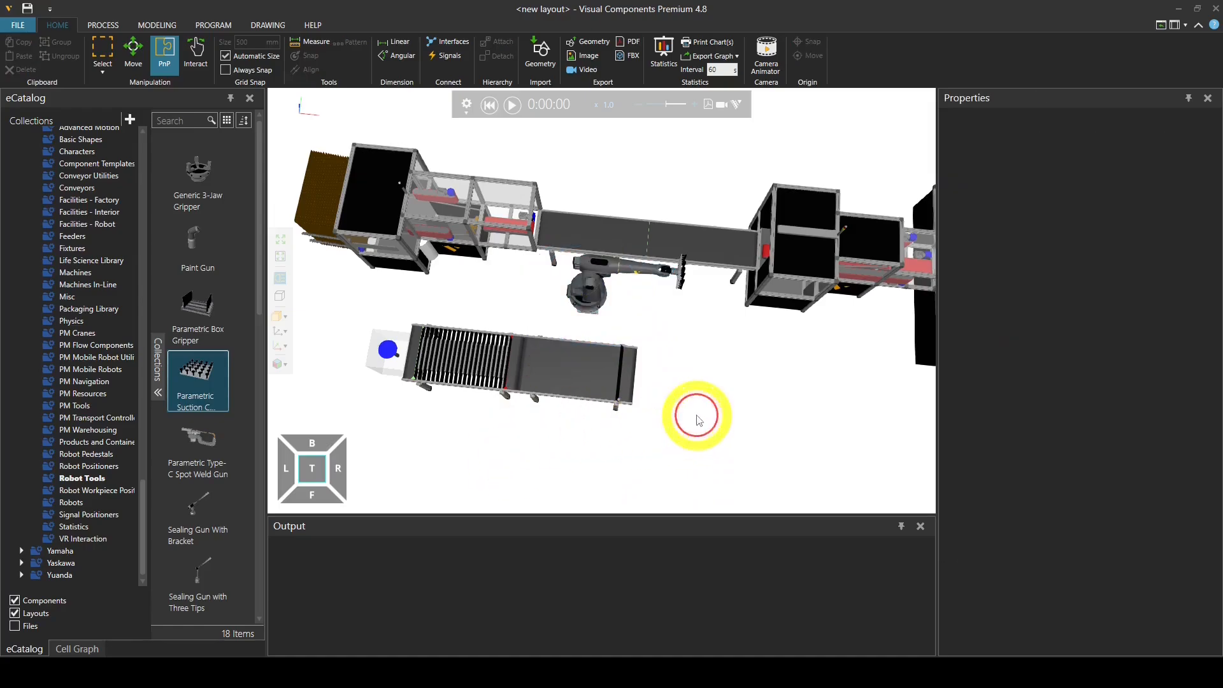
Step: Move the Shape Feeder, sorter and batcher conveyors together beside the robot, with the batcher at about X -350, Y -225
left_click(312, 470)
left_click(395, 376)
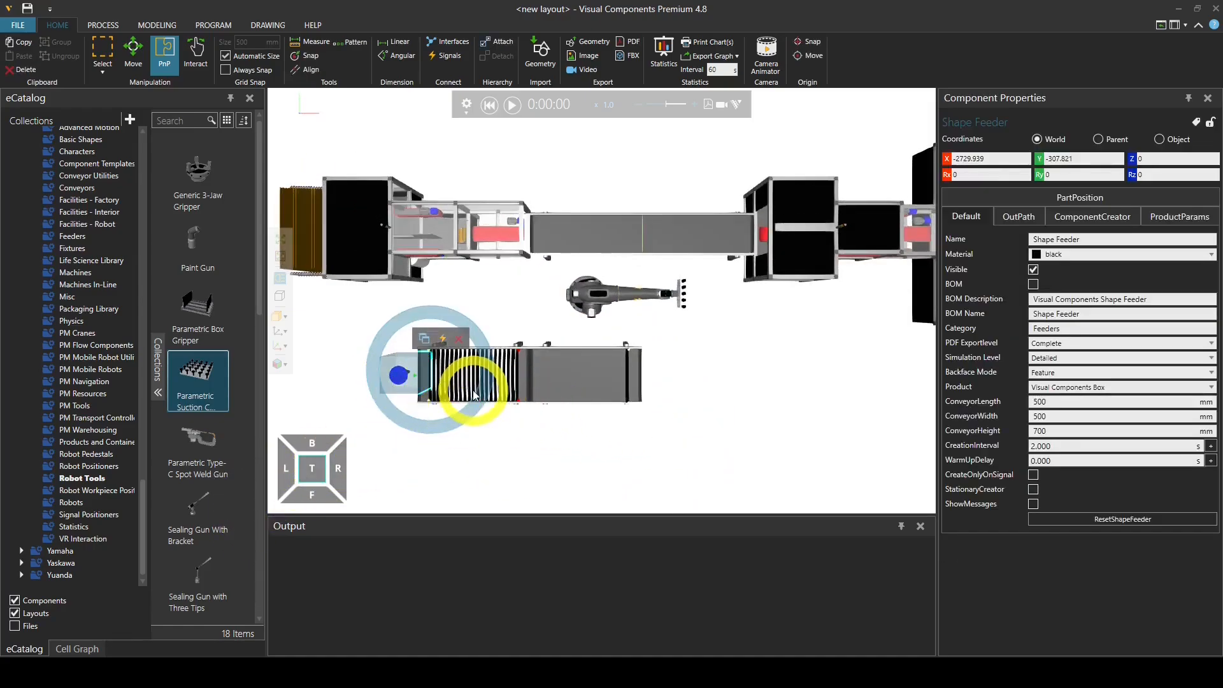
left_click(554, 376, "ctrl")
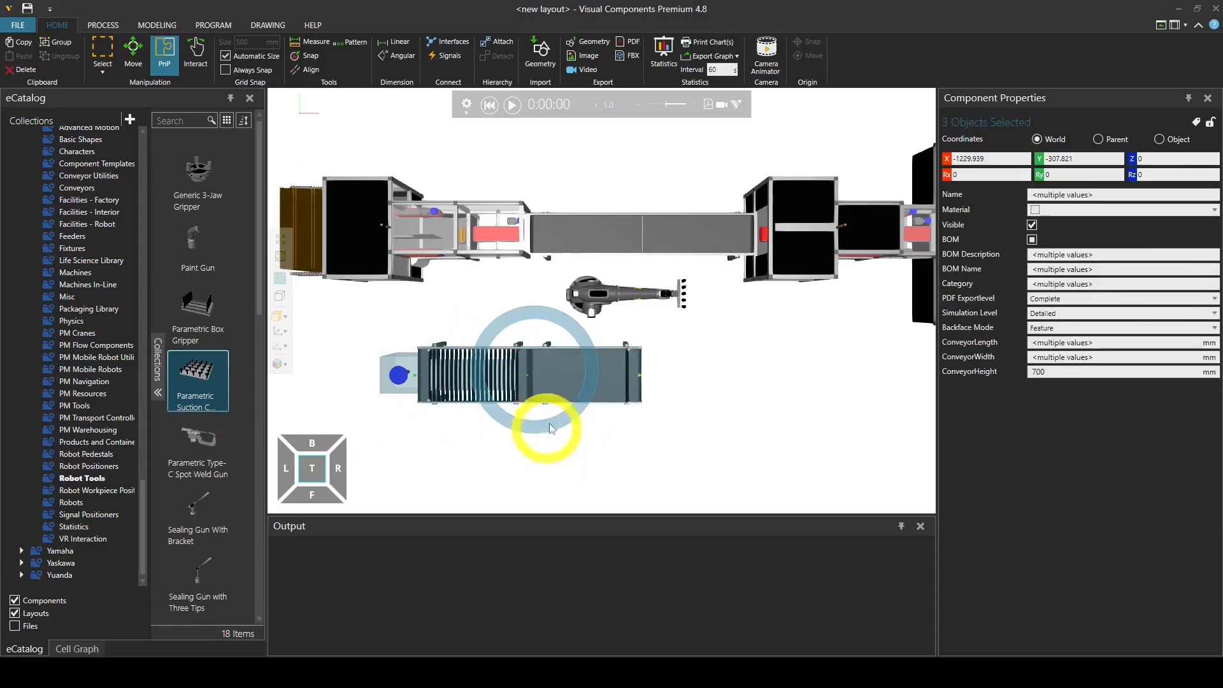
left_click_drag(549, 415, 610, 412)
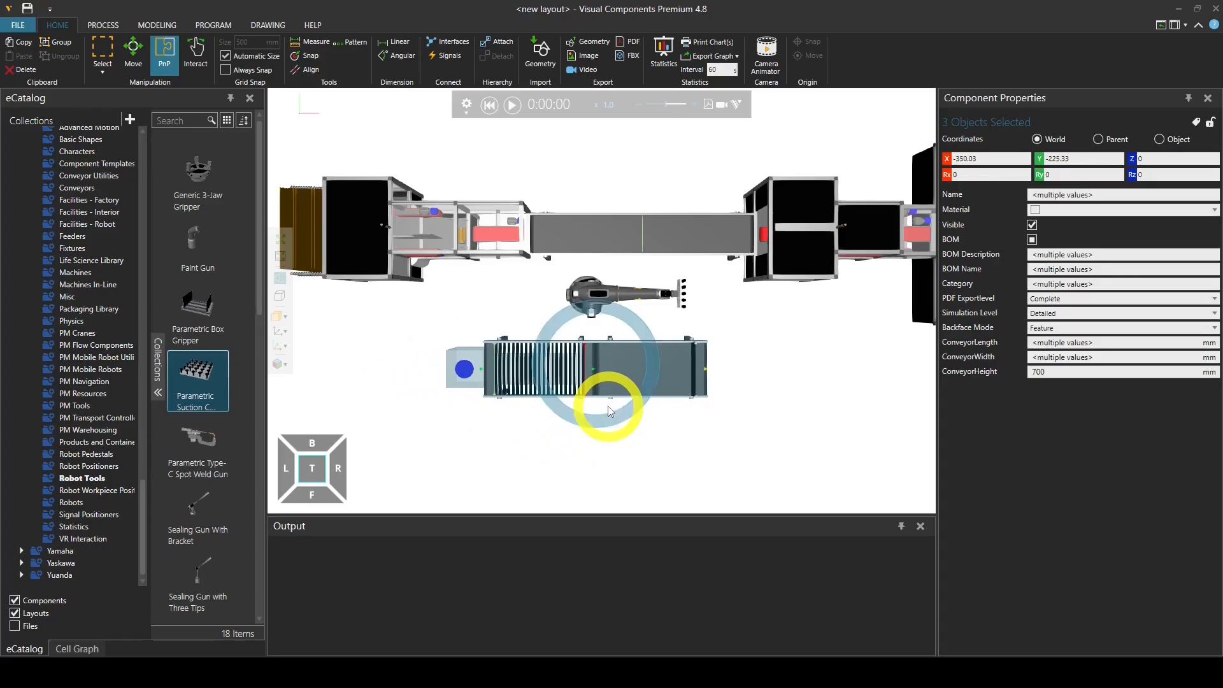
left_click(681, 475)
Step: Set the Shape Feeder's product BoxHeight, BoxWidth and BoxLength to 200
right_click_drag(716, 470, 699, 442)
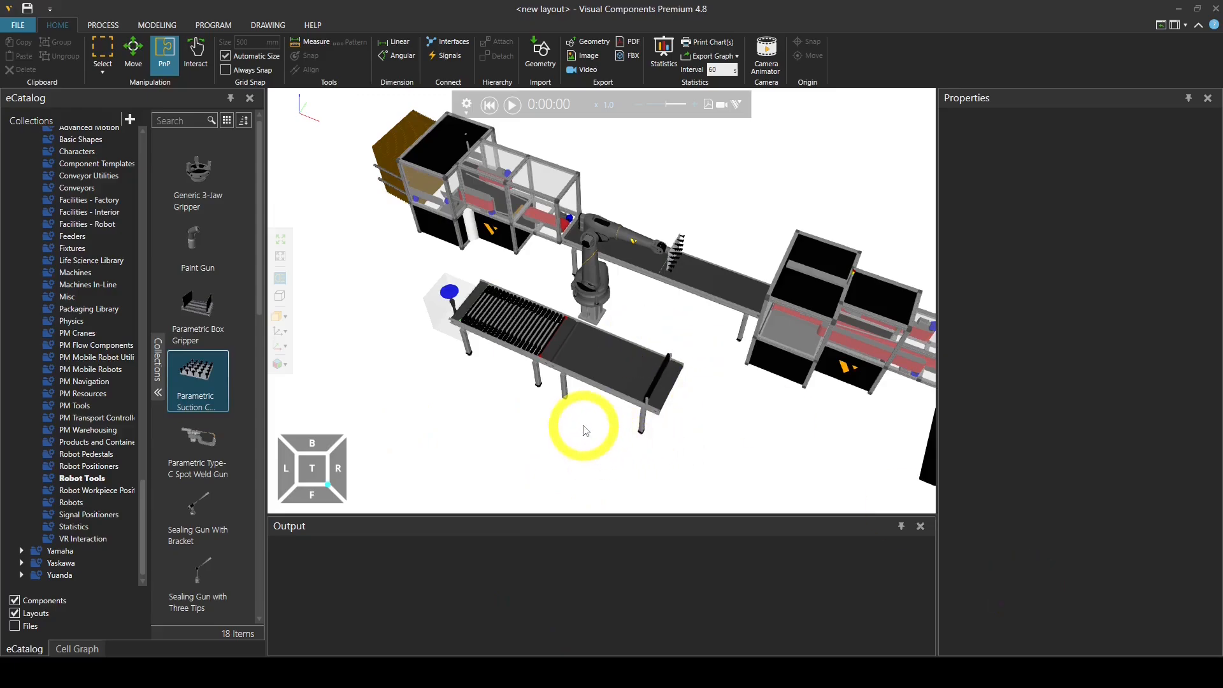
scroll(585, 431, "down", 1)
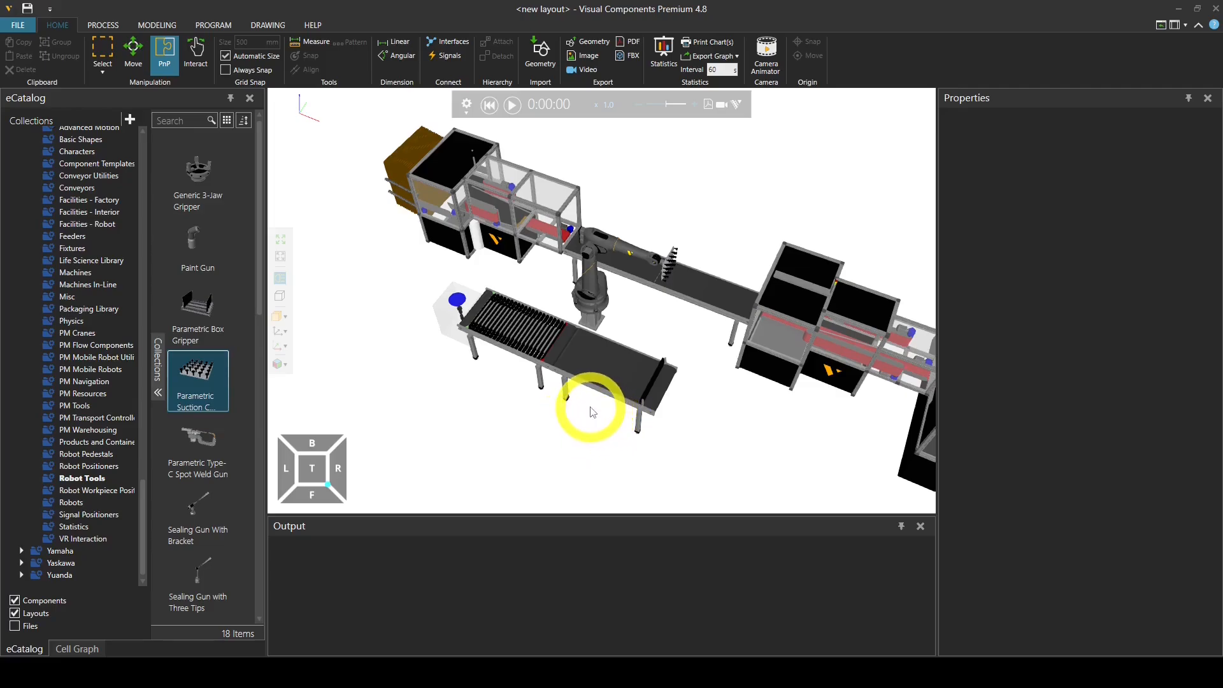
left_click(448, 322)
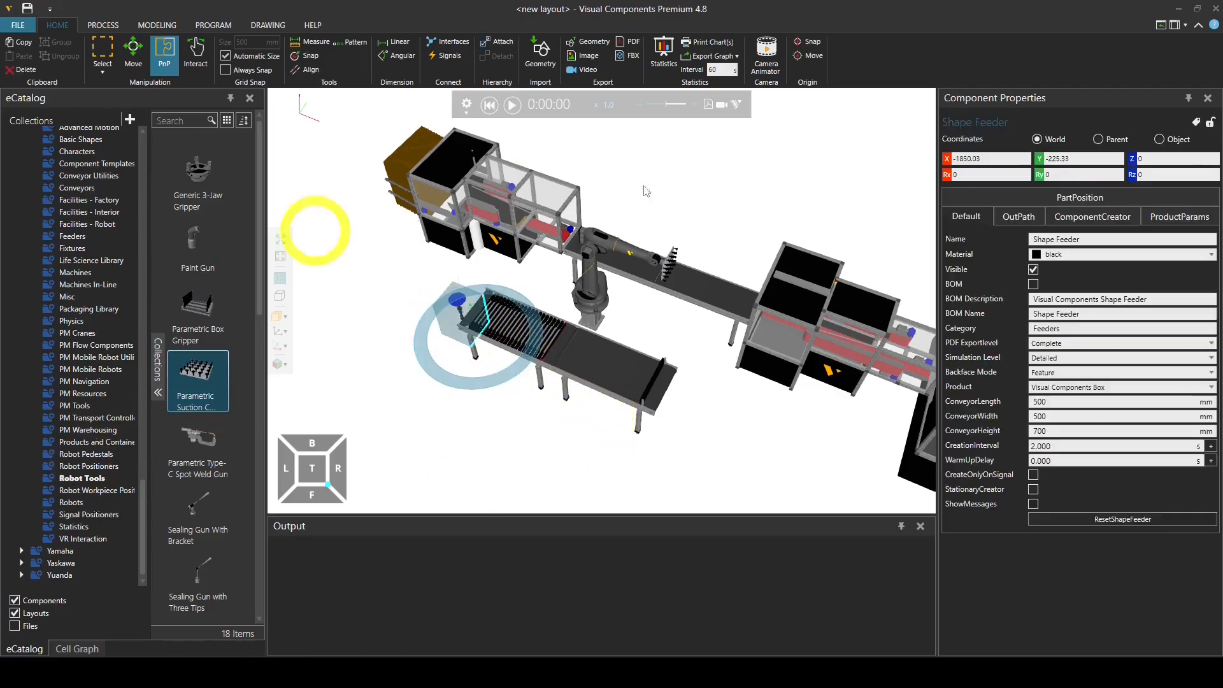
left_click(1171, 218)
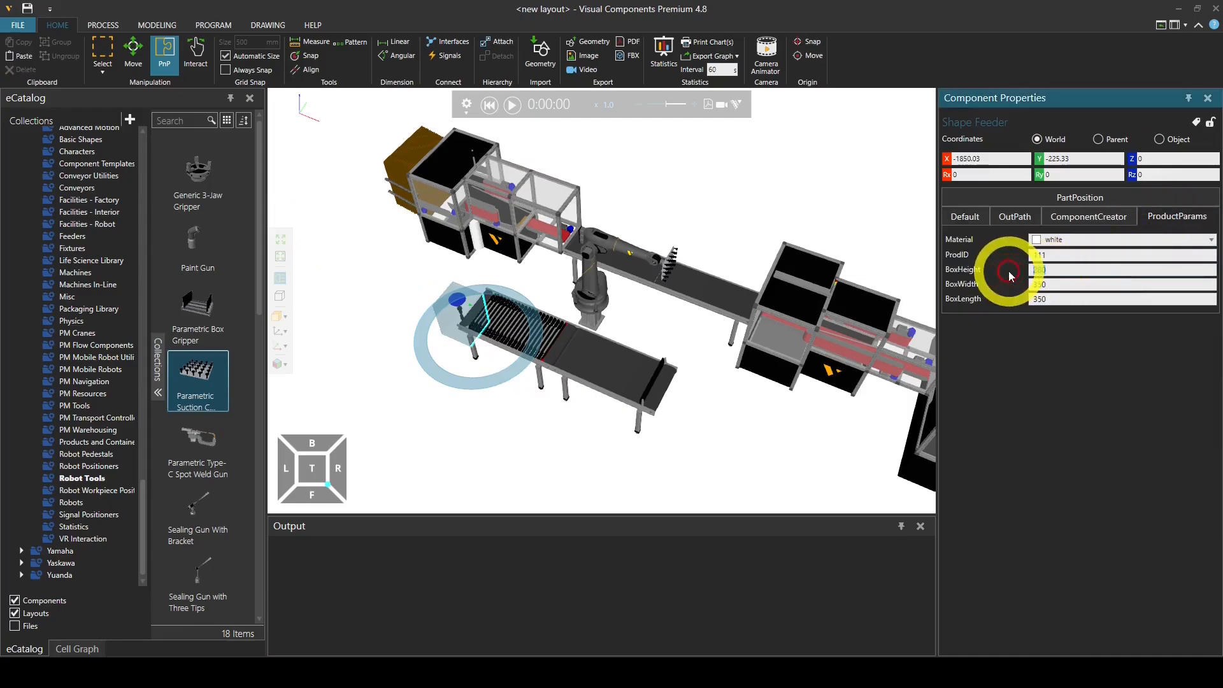
key("Tab")
type("200")
key("Tab")
type("2020")
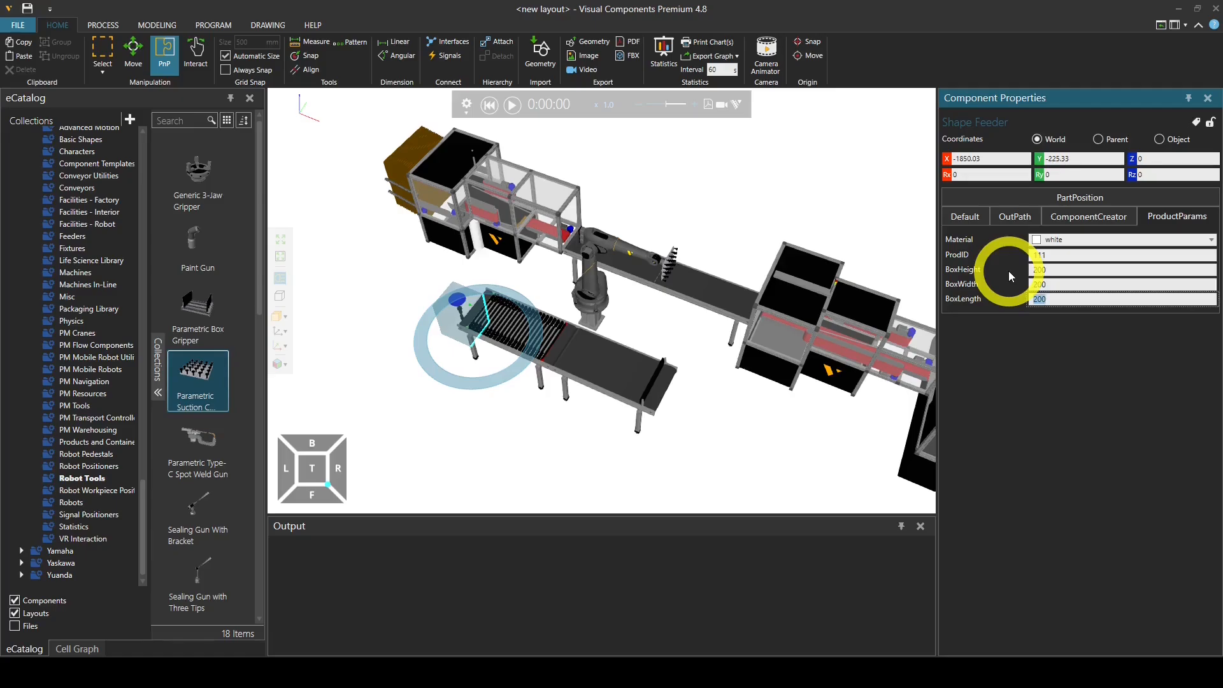
left_click(561, 426)
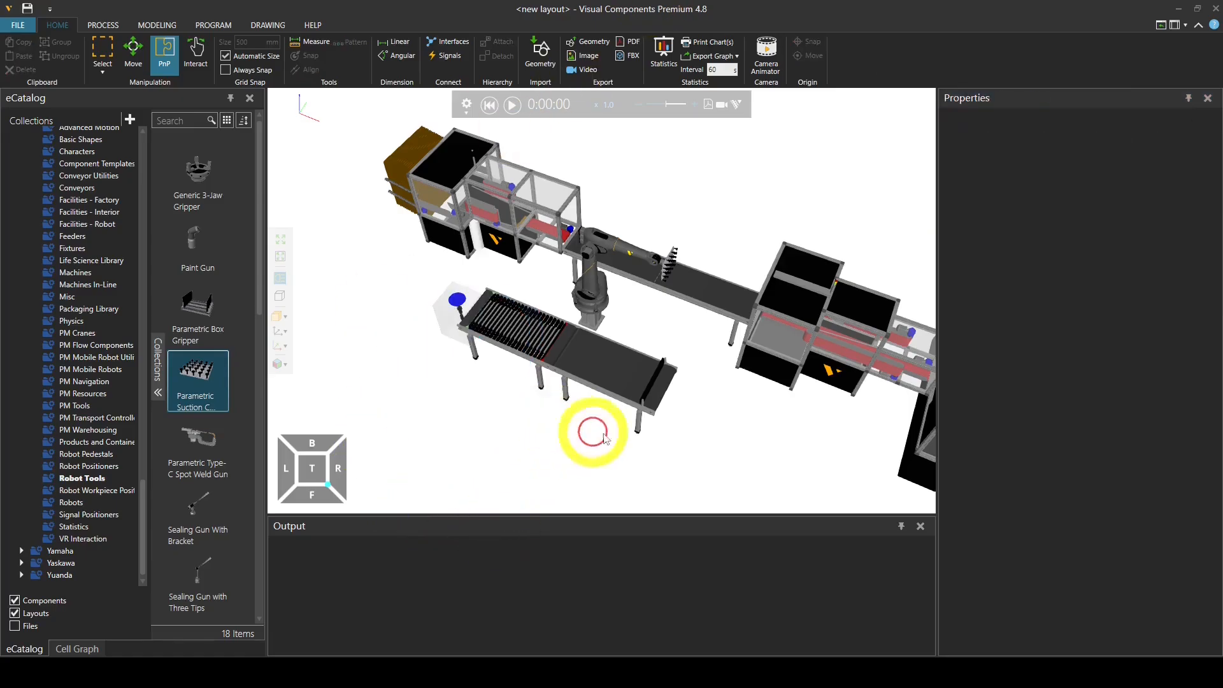
Step: Check the ConveyorWidth of the Product Sorter Conveyor and the Product Batcher Conveyor
left_click(524, 331)
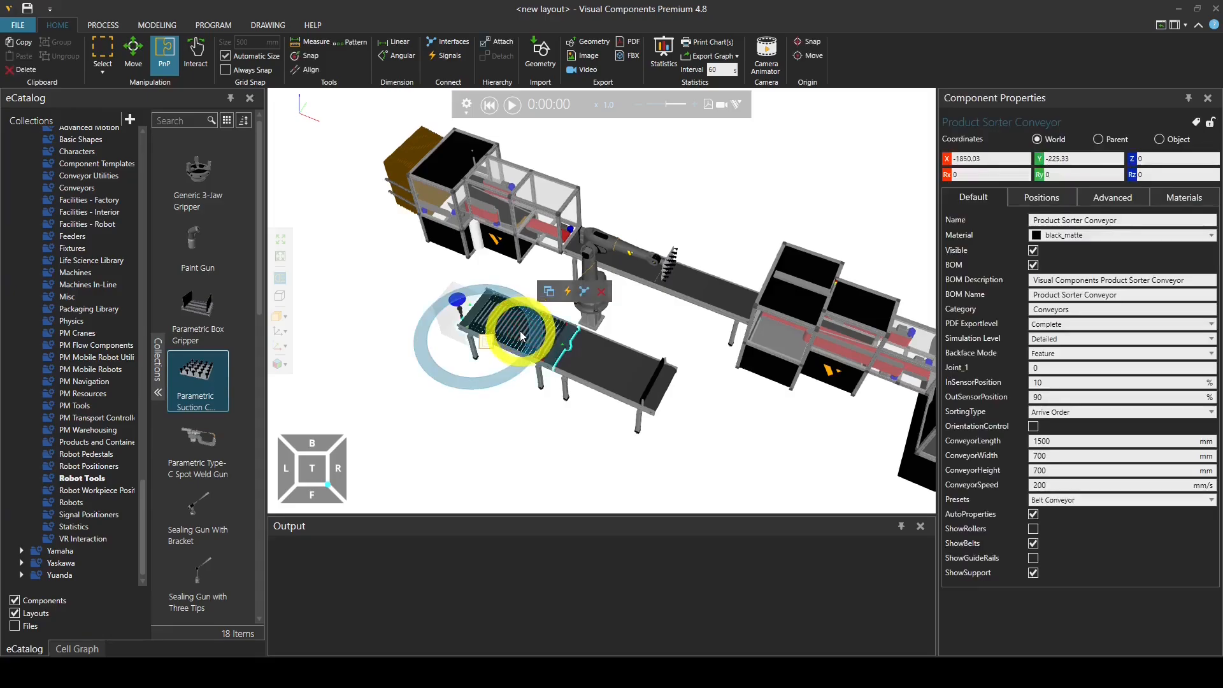
left_click(1053, 457)
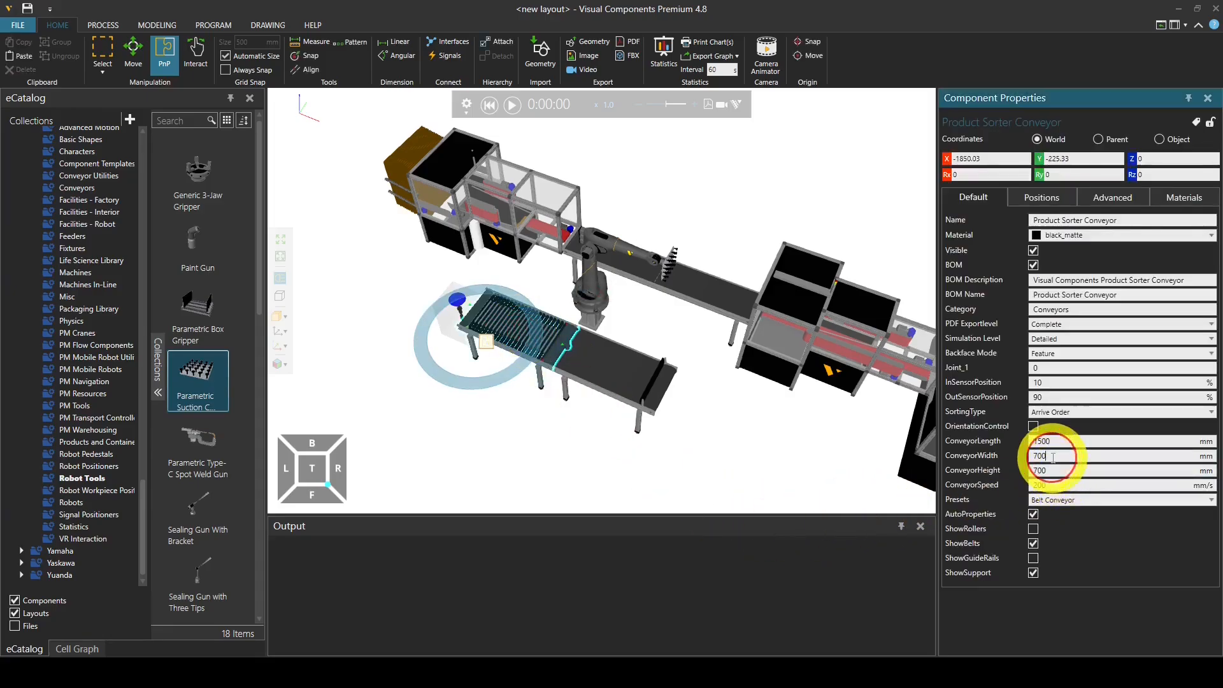
left_click(601, 368)
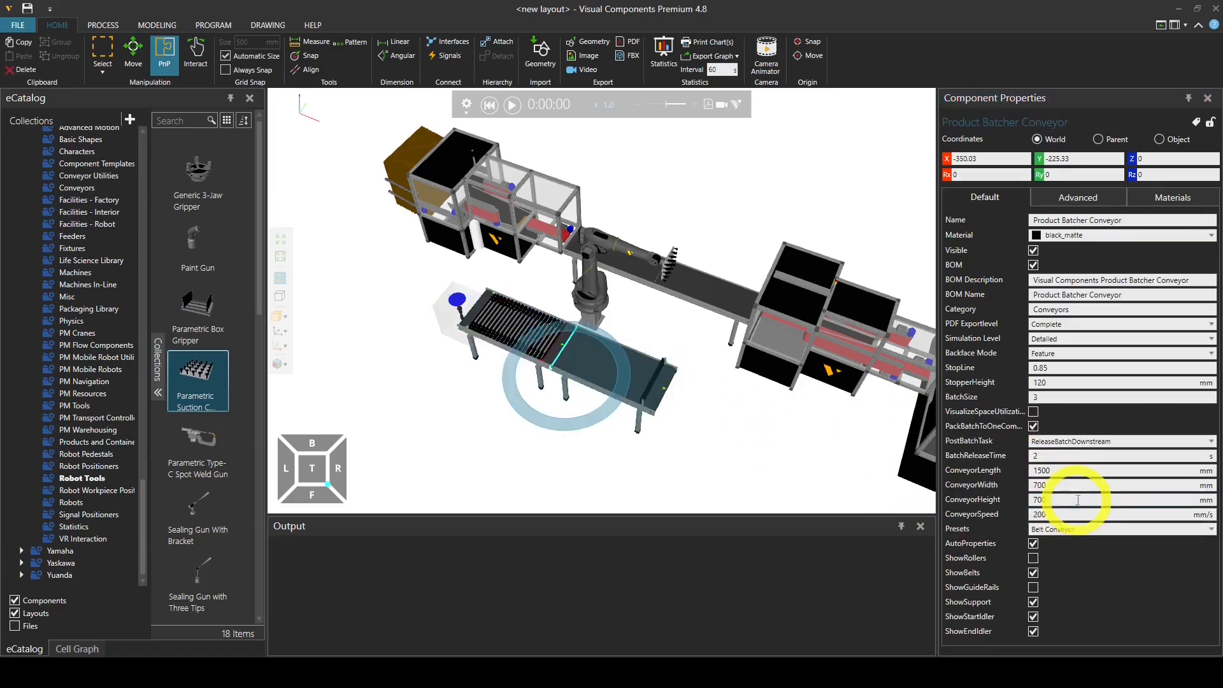
left_click(438, 407)
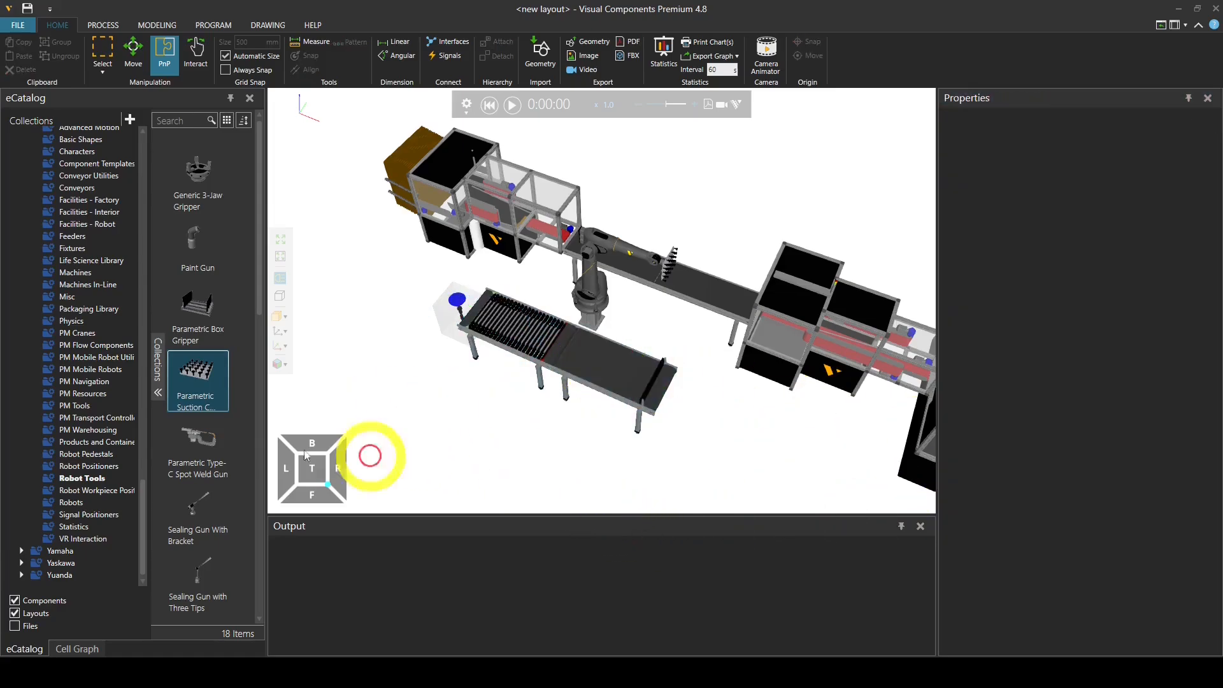
Step: Set the Box Creator's BoxLength to 610, BoxWidth to 610 and BoxHeight to 210 mm
left_click(450, 189)
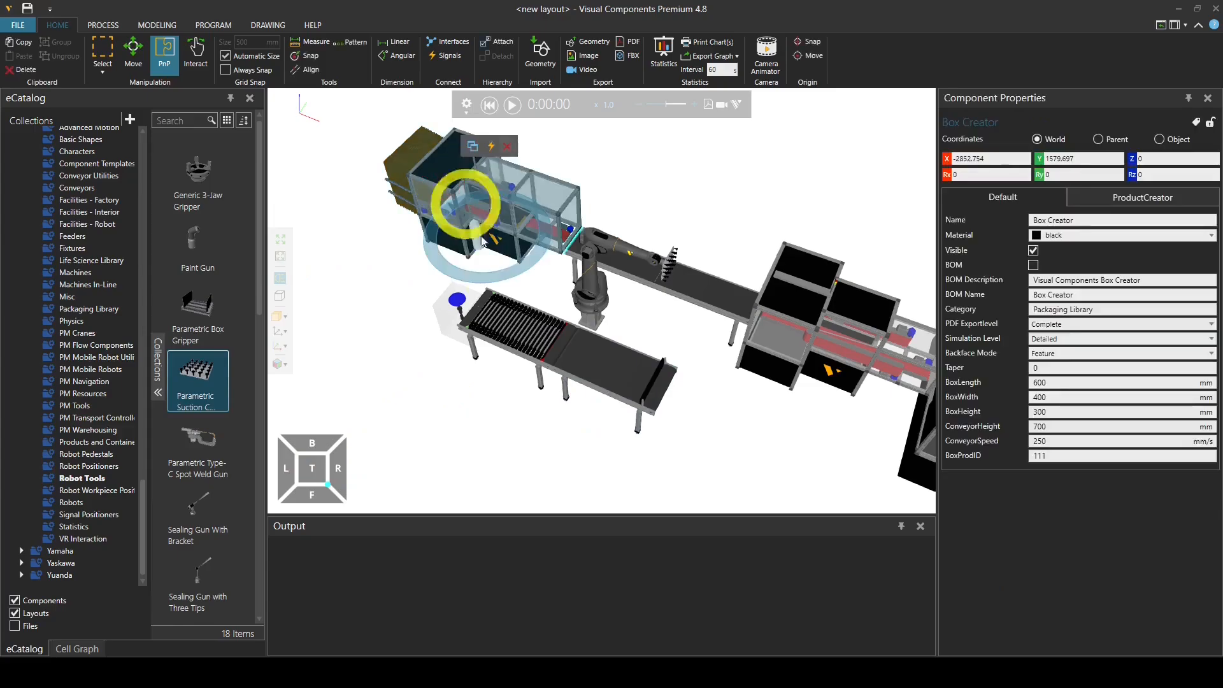
left_click(1132, 200)
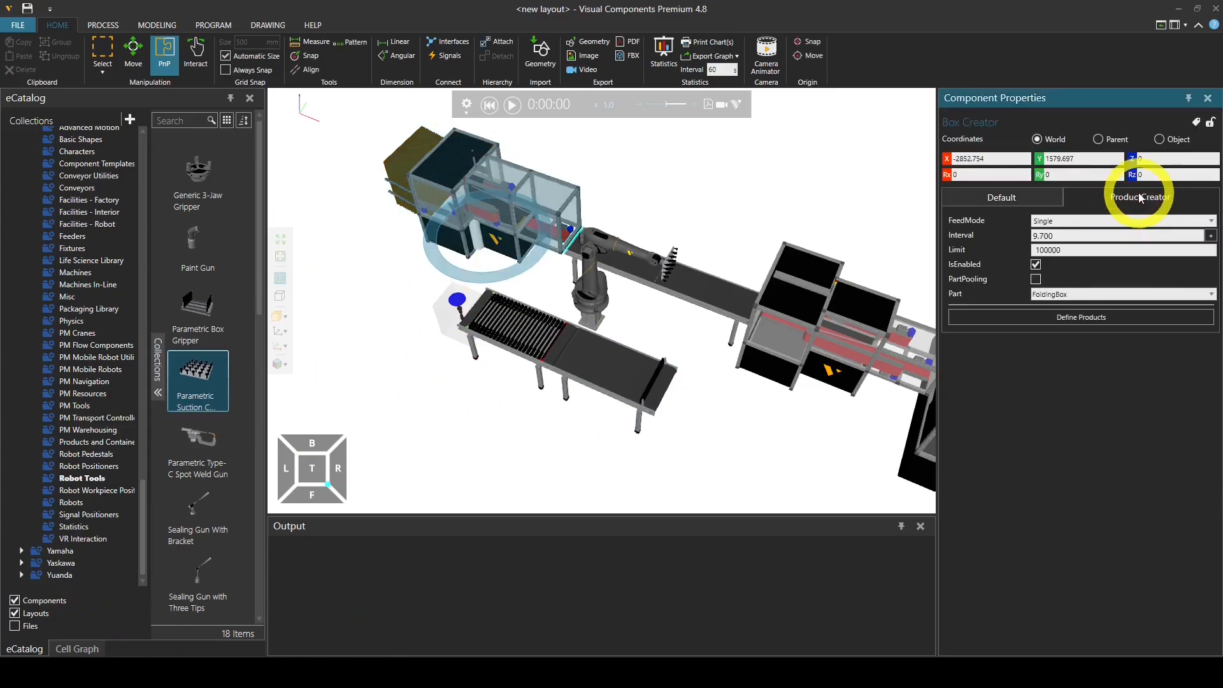
left_click(1089, 298)
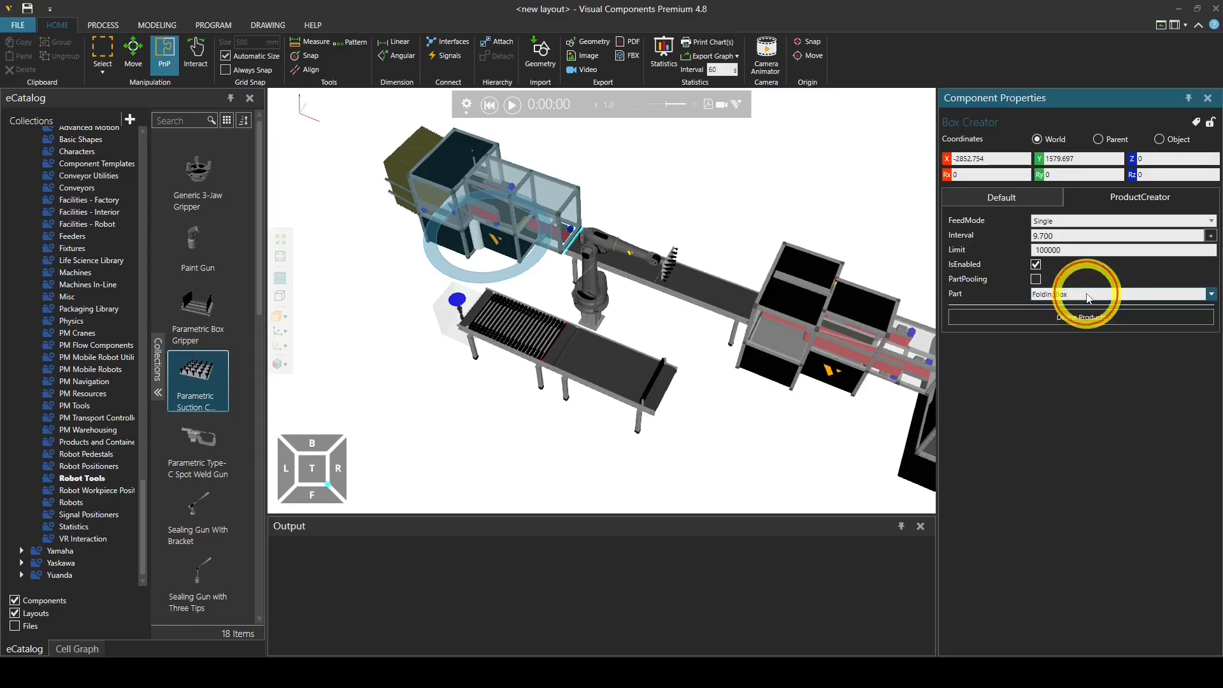
left_click(1016, 197)
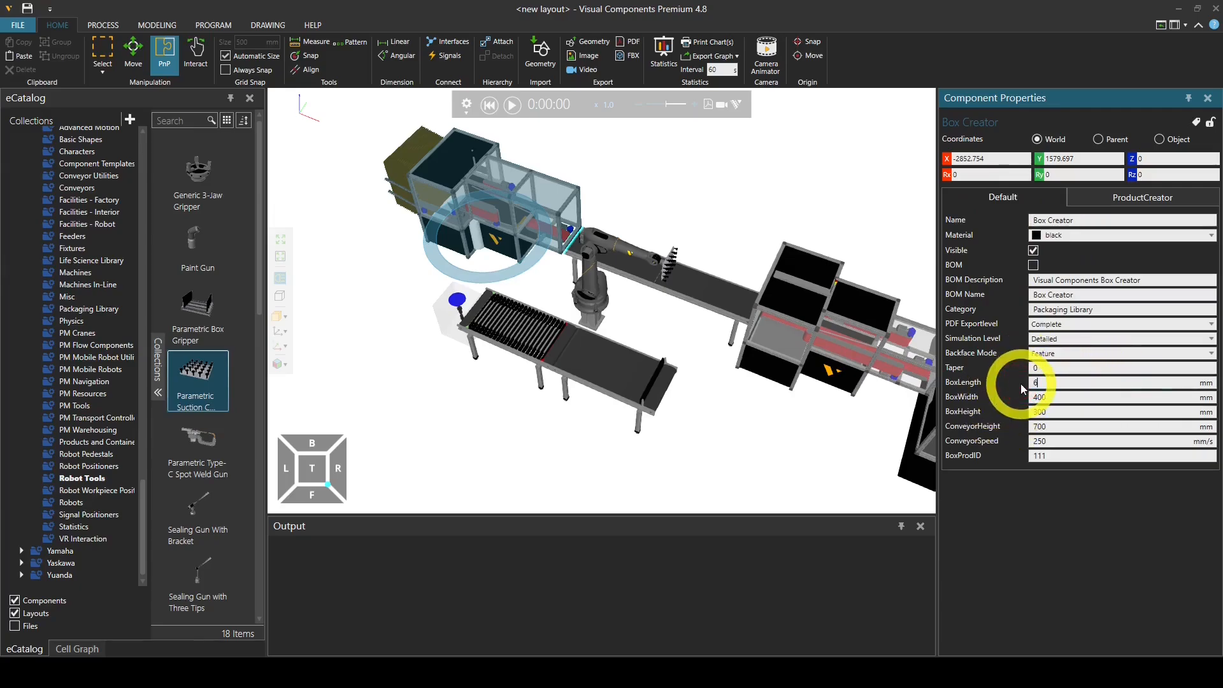
key("Tab")
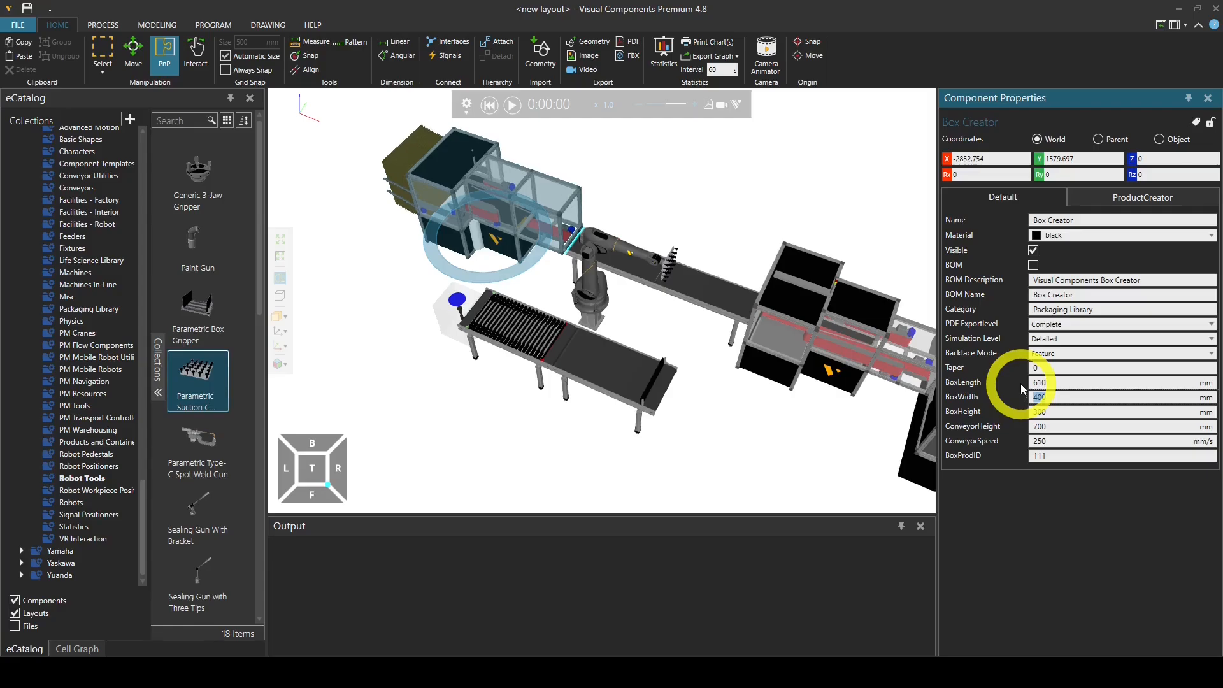
type("610")
key("Tab")
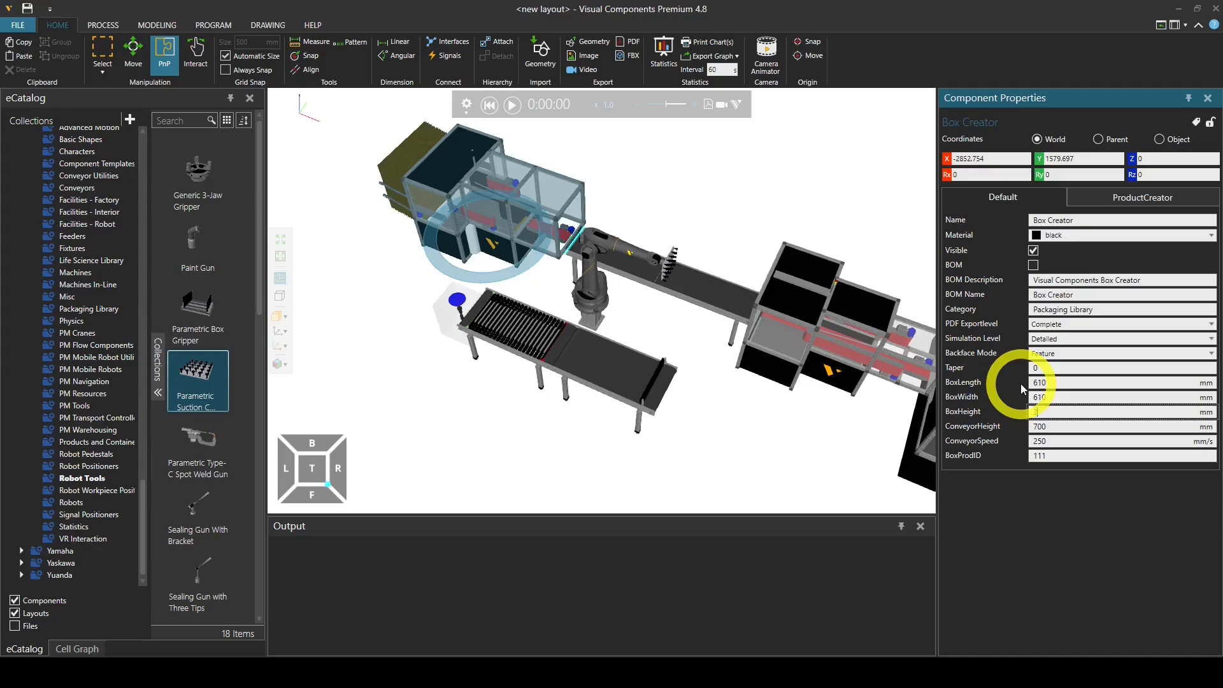
key("Return")
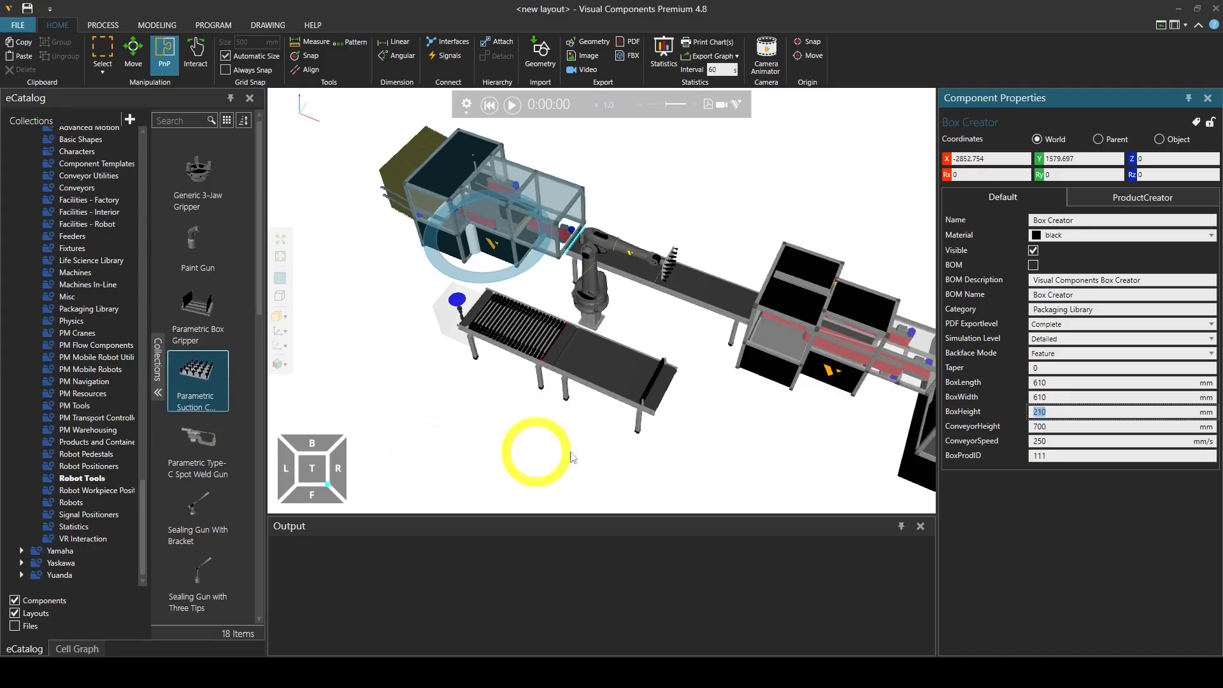
left_click(720, 418)
Step: Run the simulation to check how products are batched on the Product Batcher Conveyor, and reset it
right_click_drag(784, 437, 752, 425)
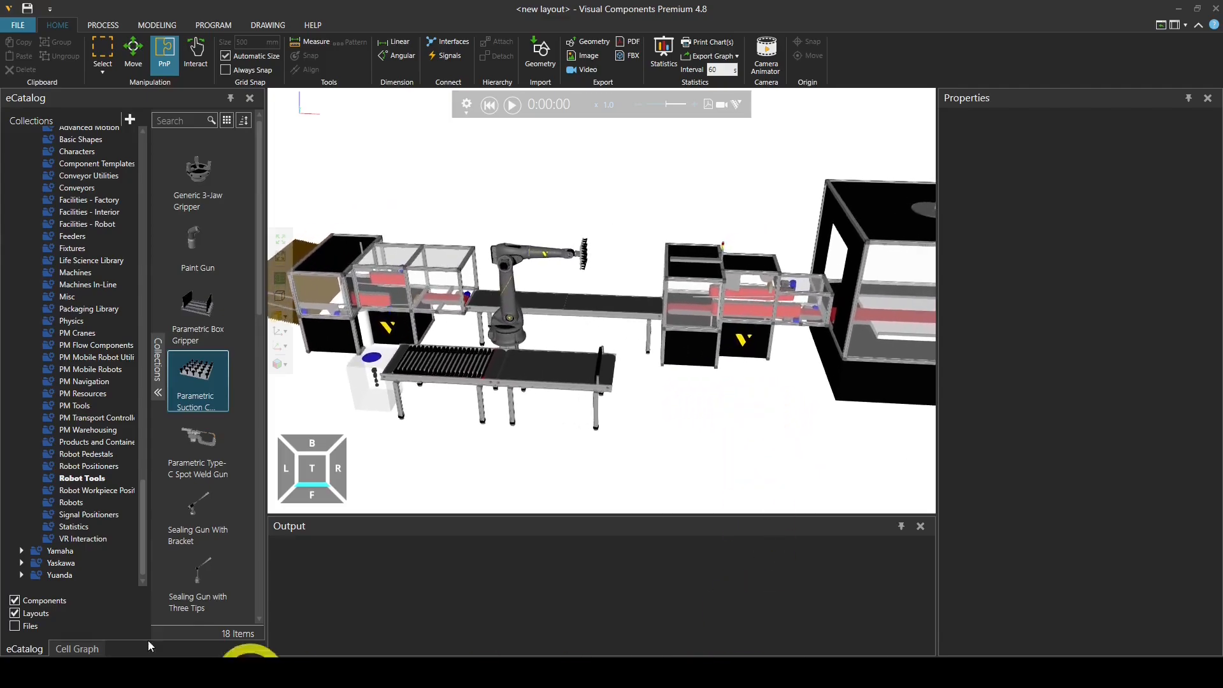
left_click(513, 106)
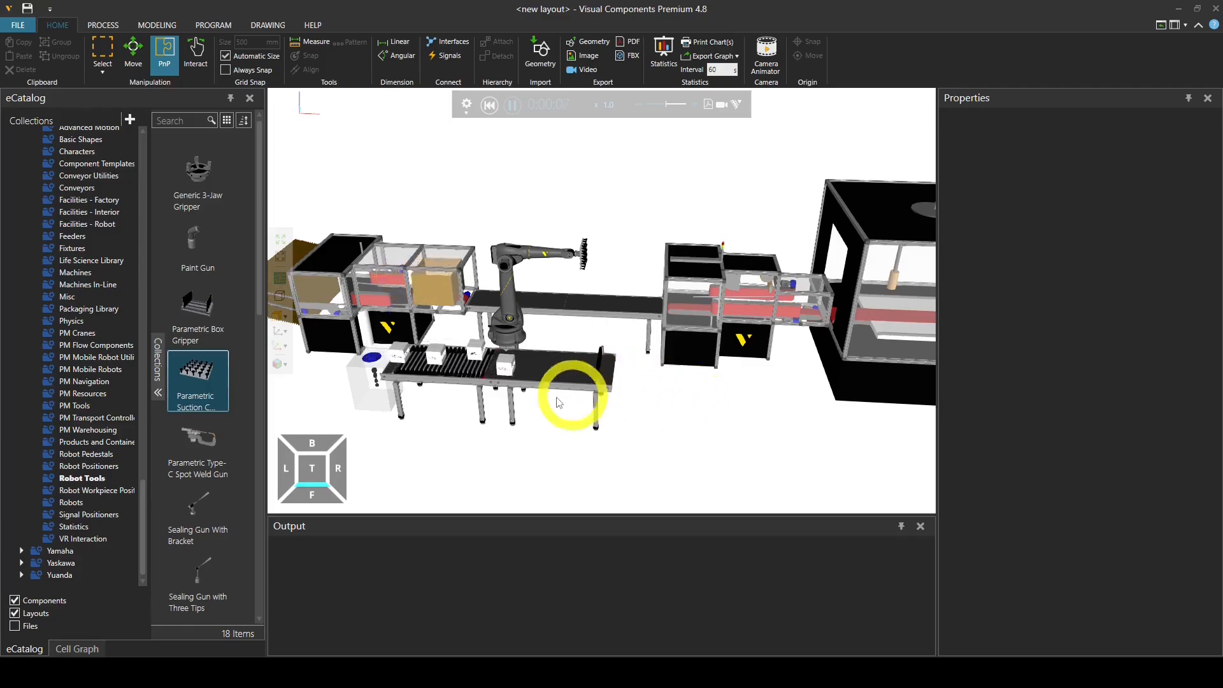
right_click_drag(631, 412, 531, 312)
scroll(530, 311, "up", 4)
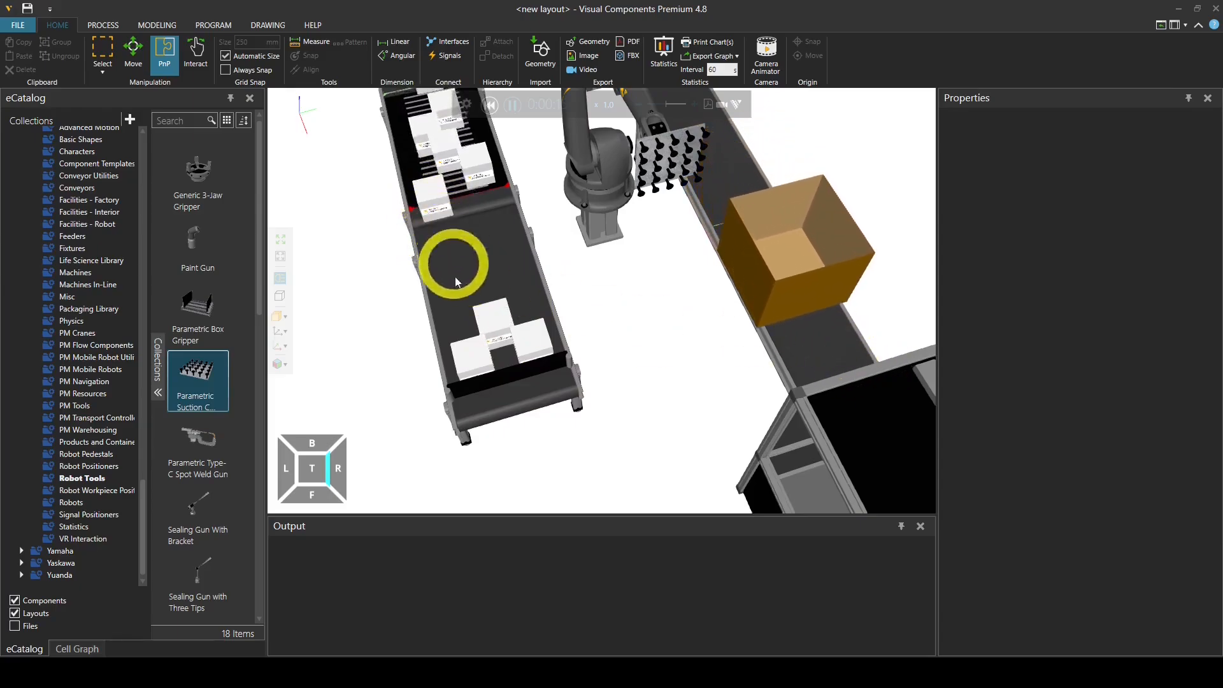
left_click(512, 105)
right_click_drag(546, 196, 701, 240)
left_click(495, 109)
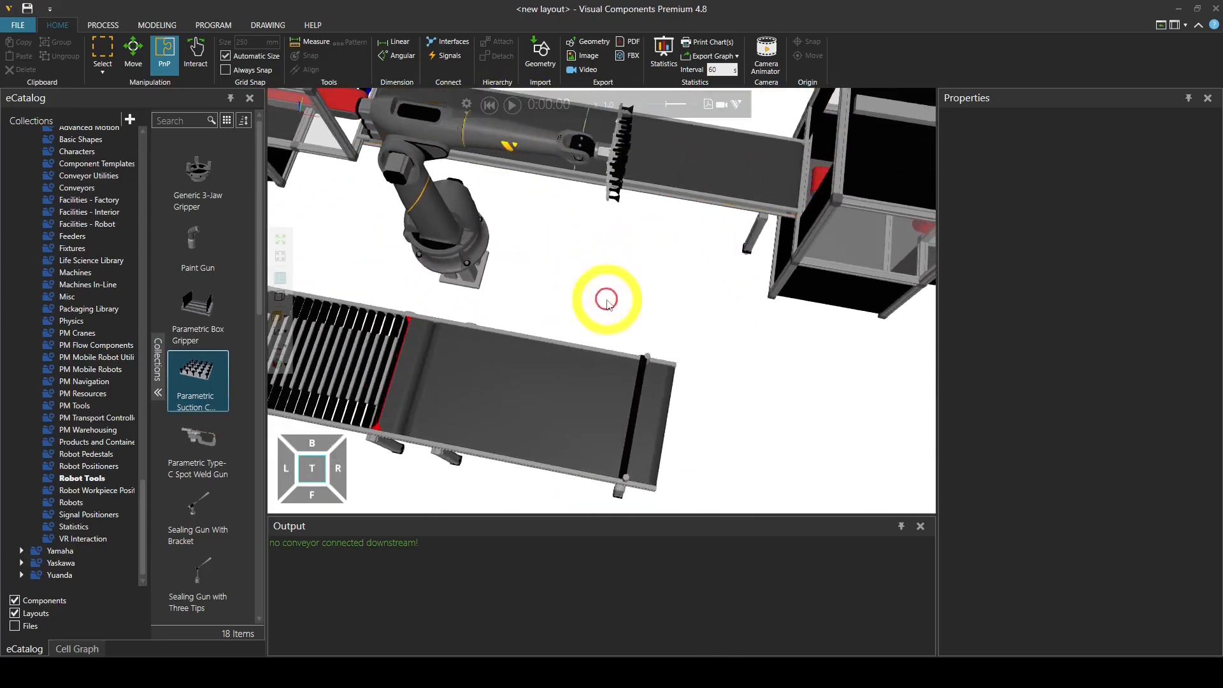
Step: Set the BatchSize of the Product Batcher Conveyor to 9
left_click(547, 382)
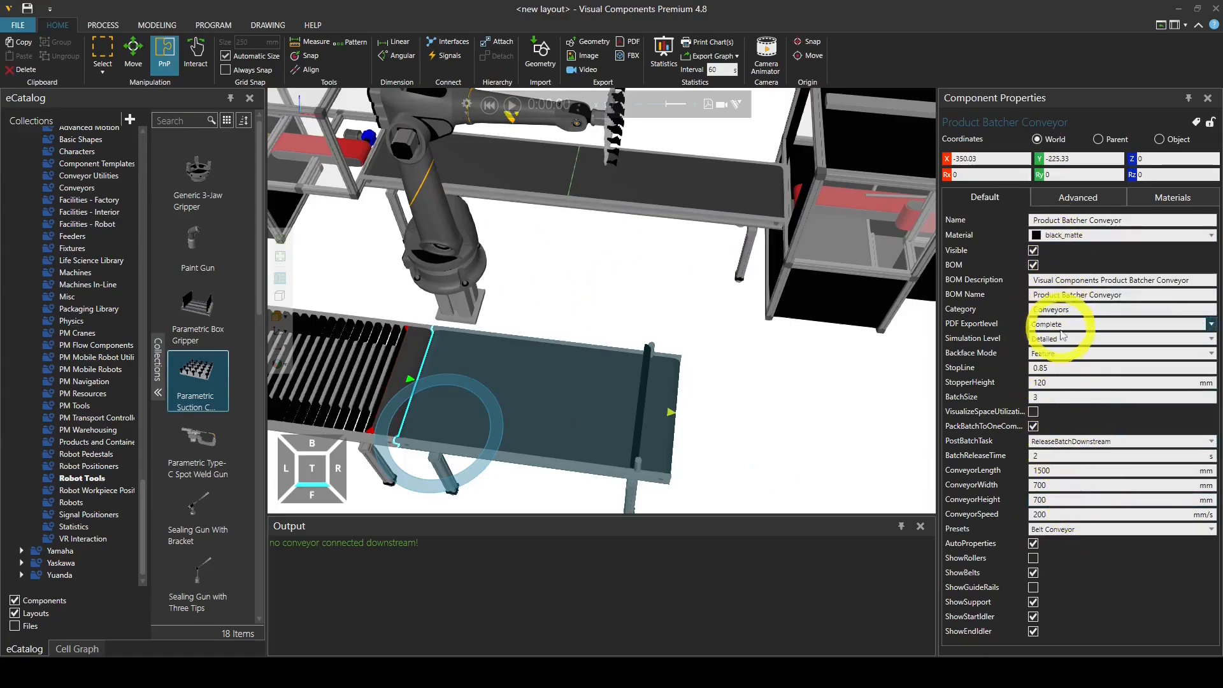
left_click(1046, 397)
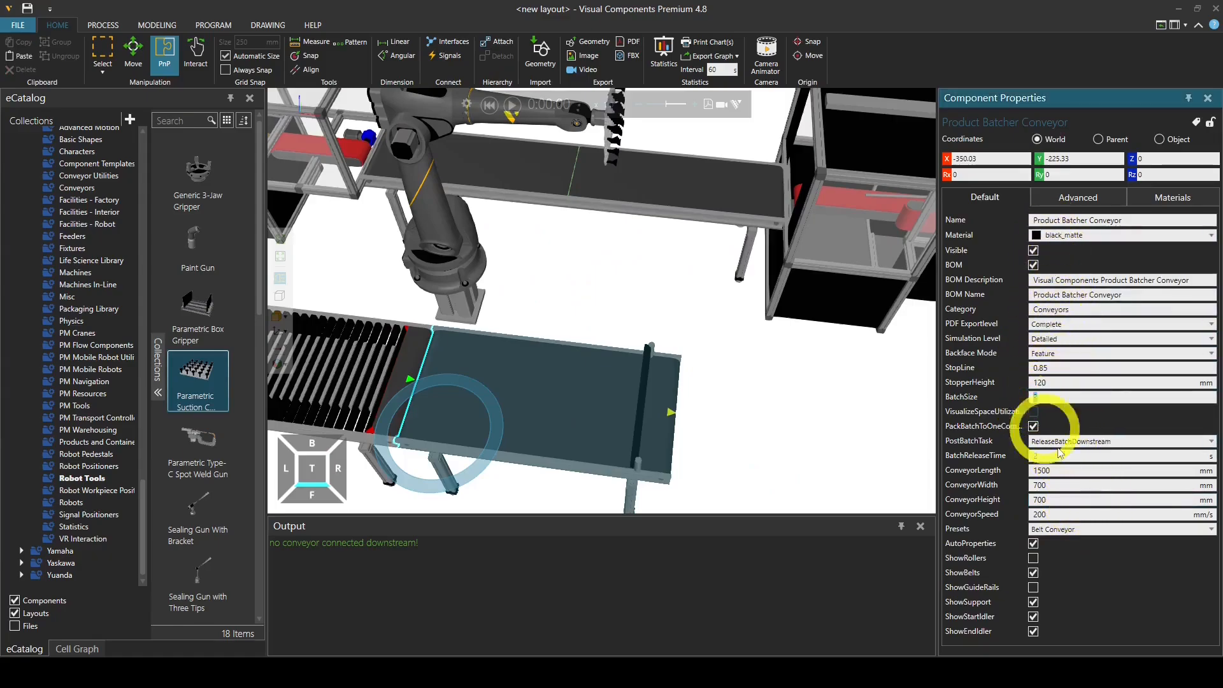
type("9")
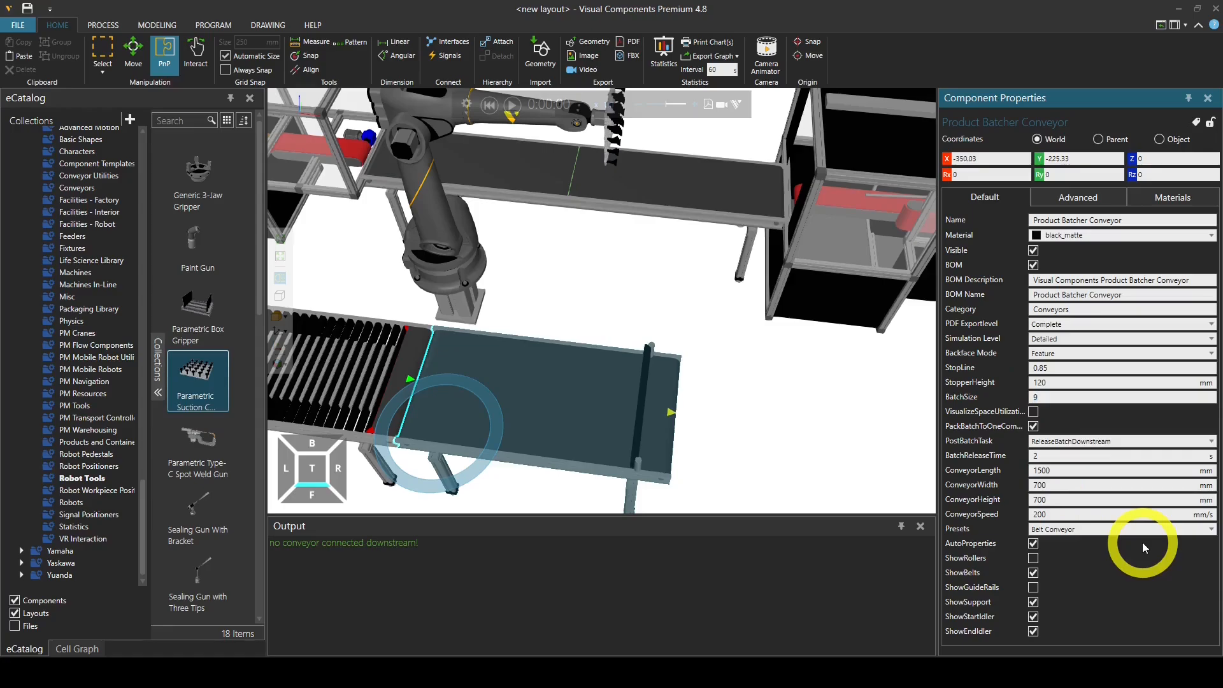
key("Return")
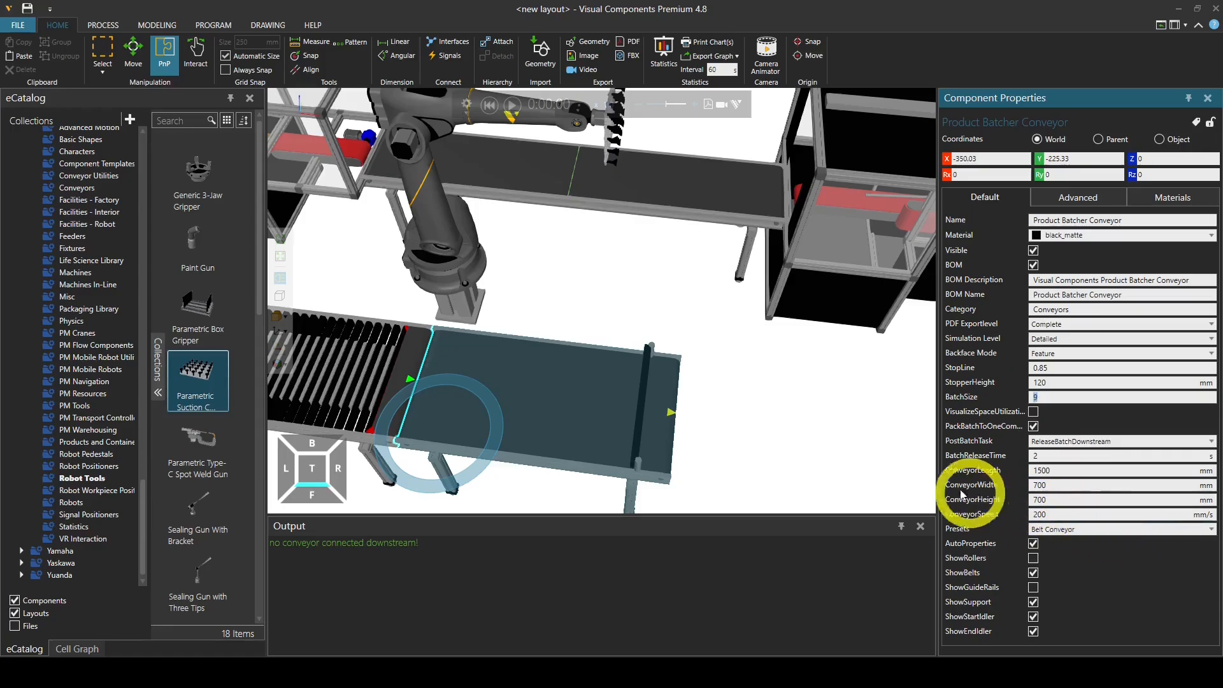
left_click(865, 446)
Step: Run the simulation at speed 3 to check the product arrangement in the larger batch, and reset it
scroll(771, 429, "down", 3)
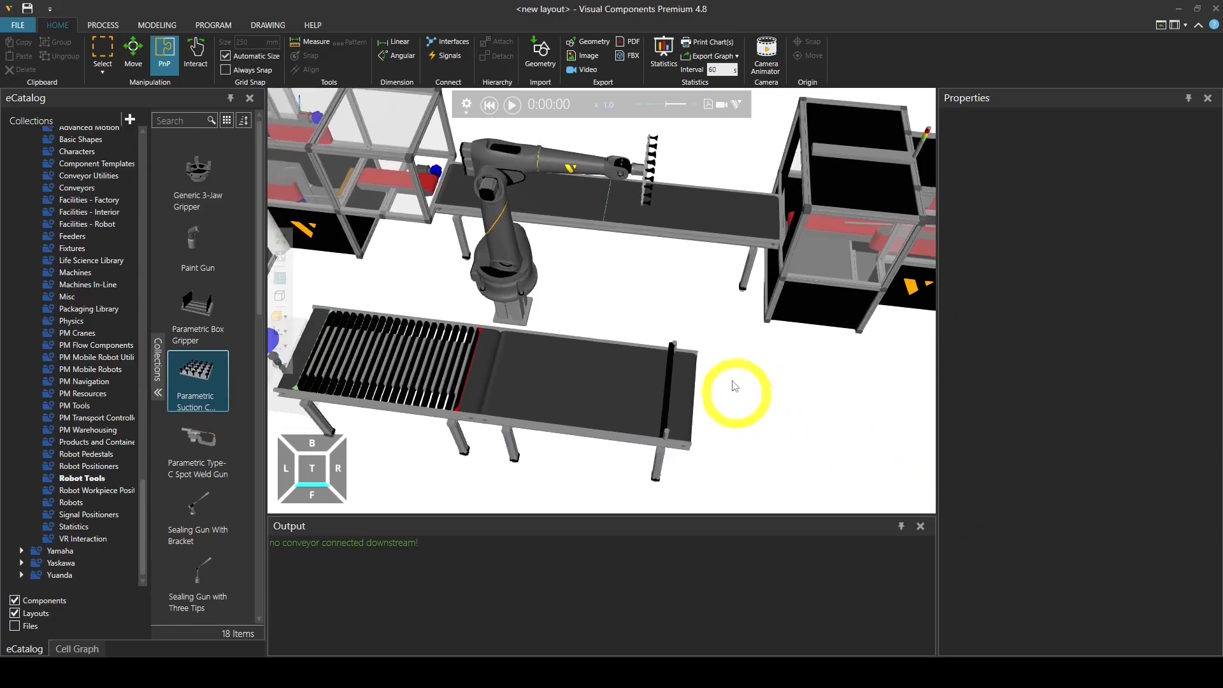
left_click(512, 105)
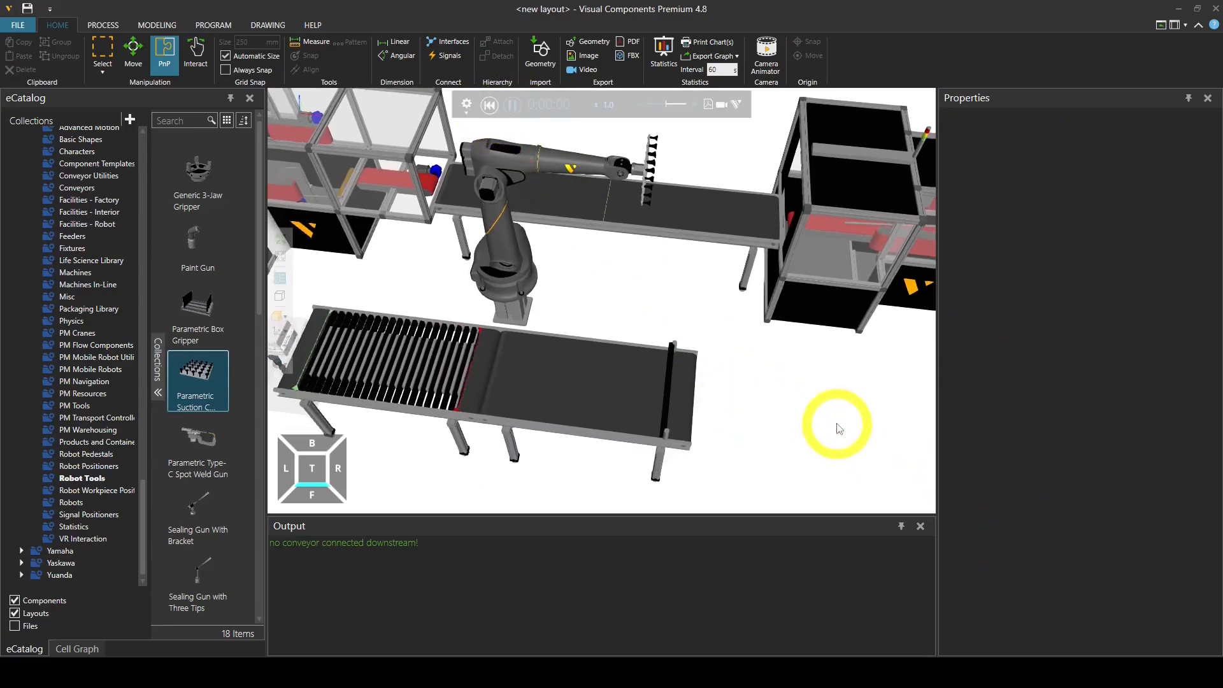
left_click(599, 106)
type("3")
key("Return")
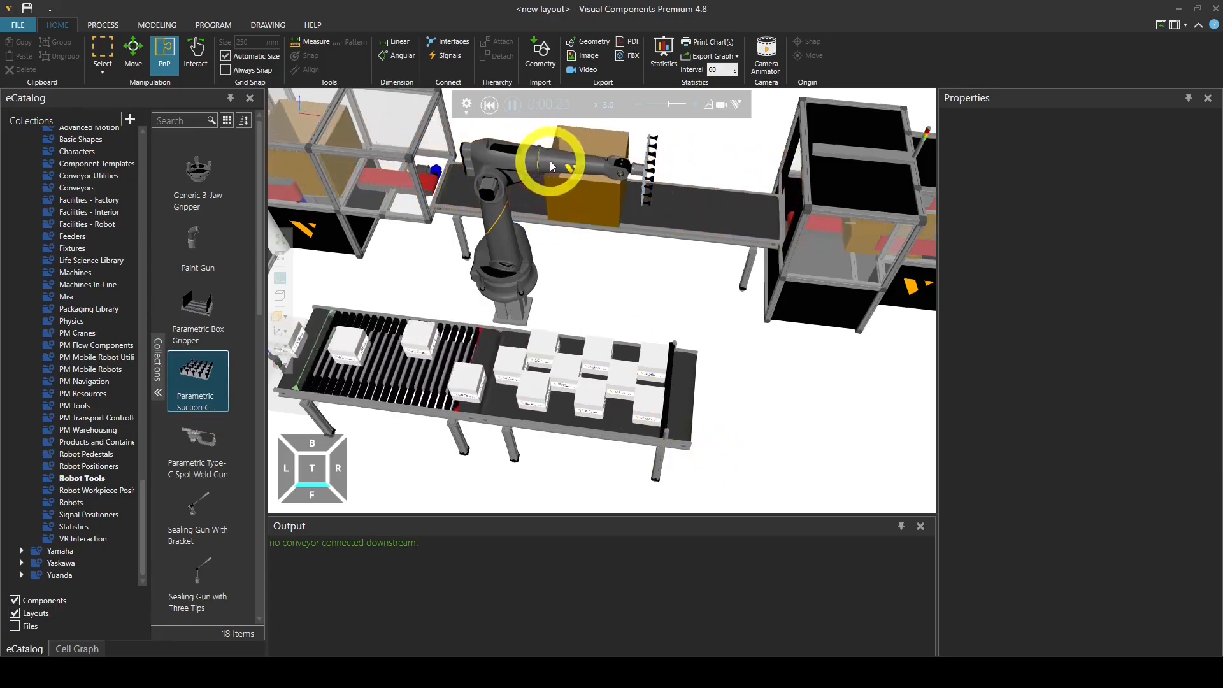
left_click(511, 104)
left_click(646, 381)
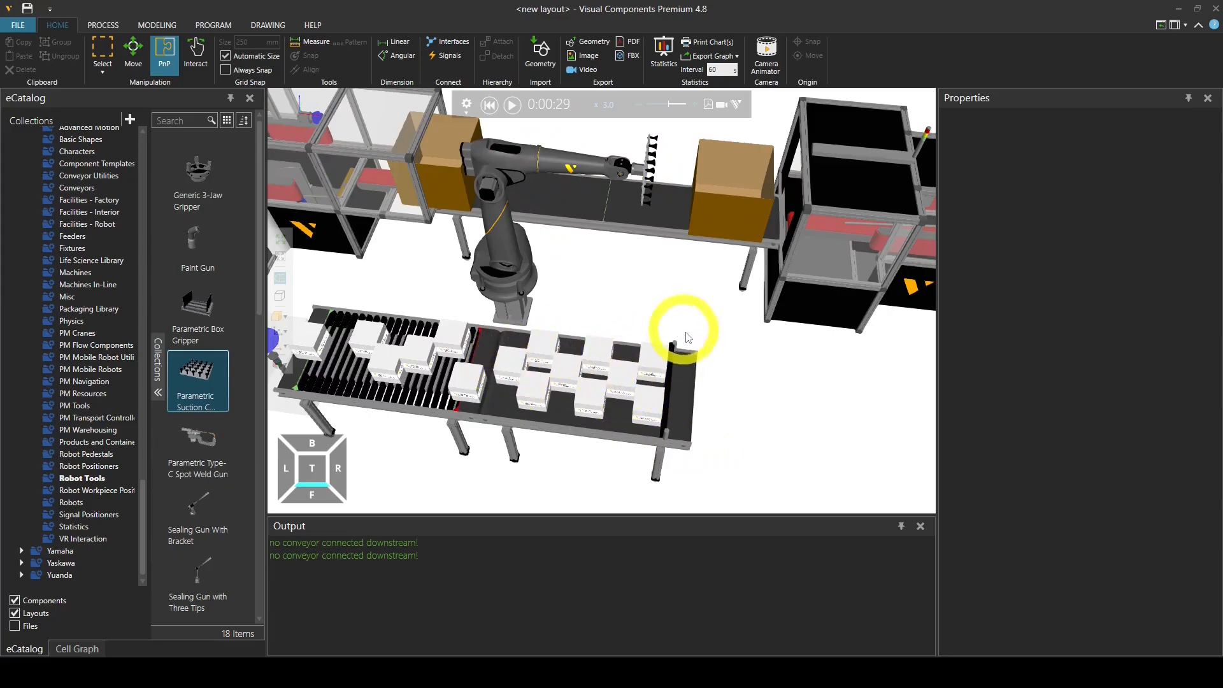
left_click(490, 106)
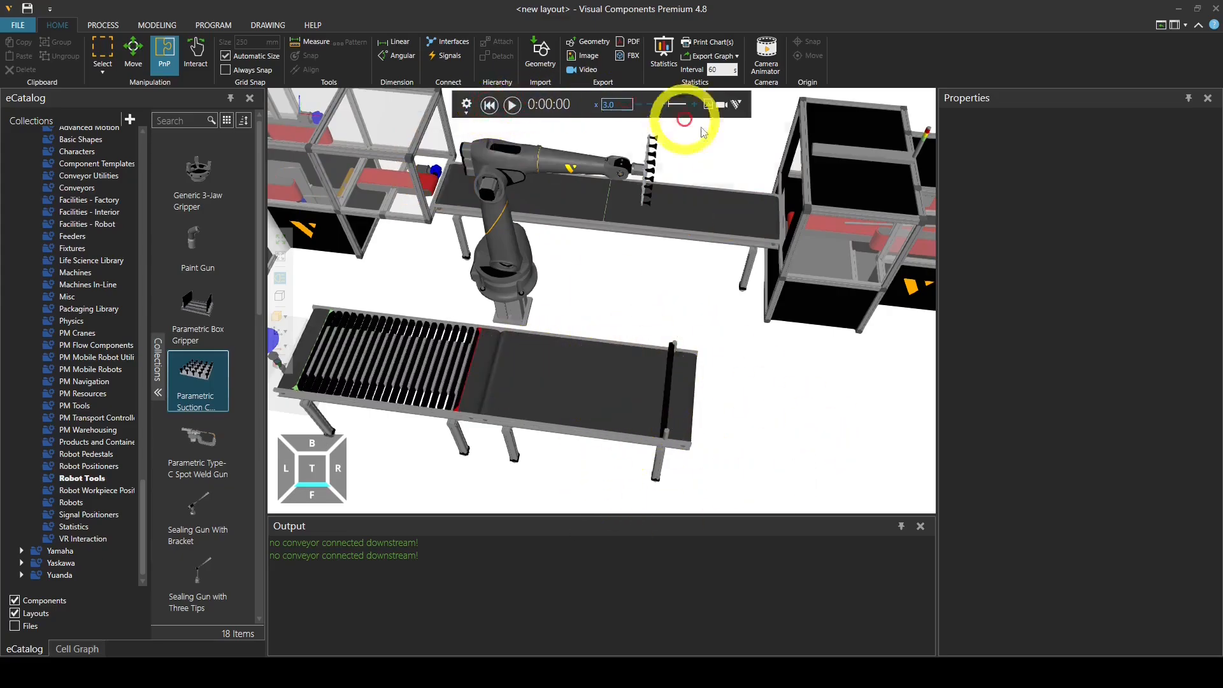
left_click(577, 392)
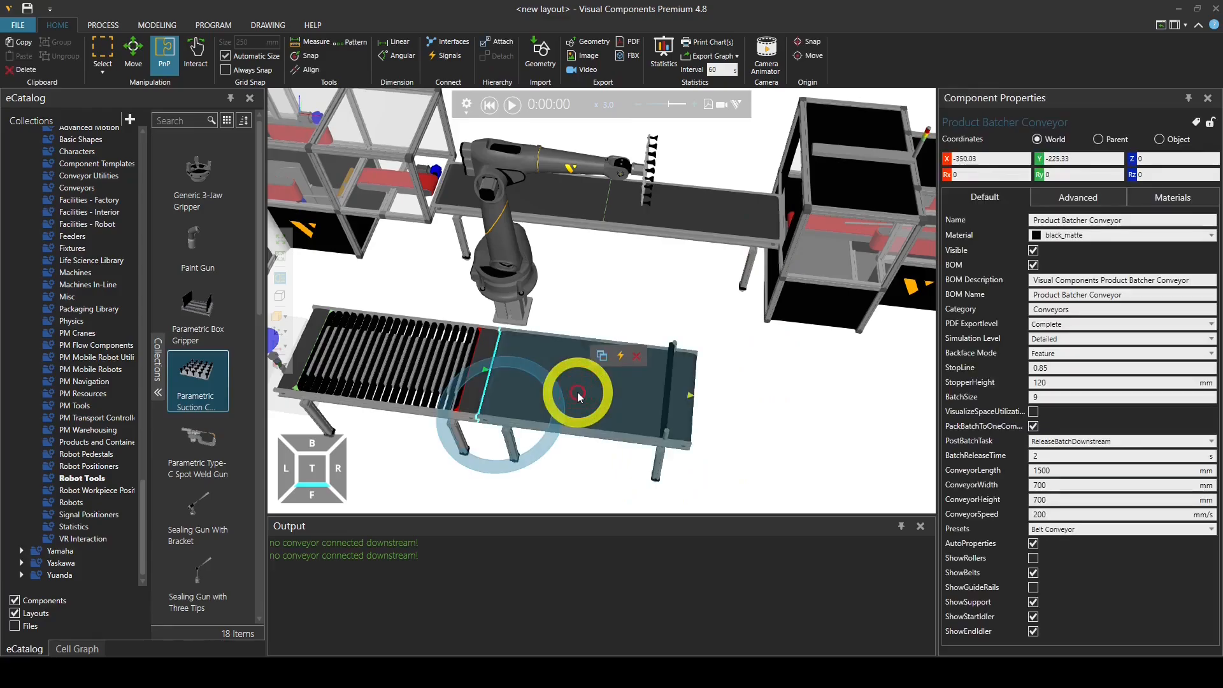
left_click(1106, 209)
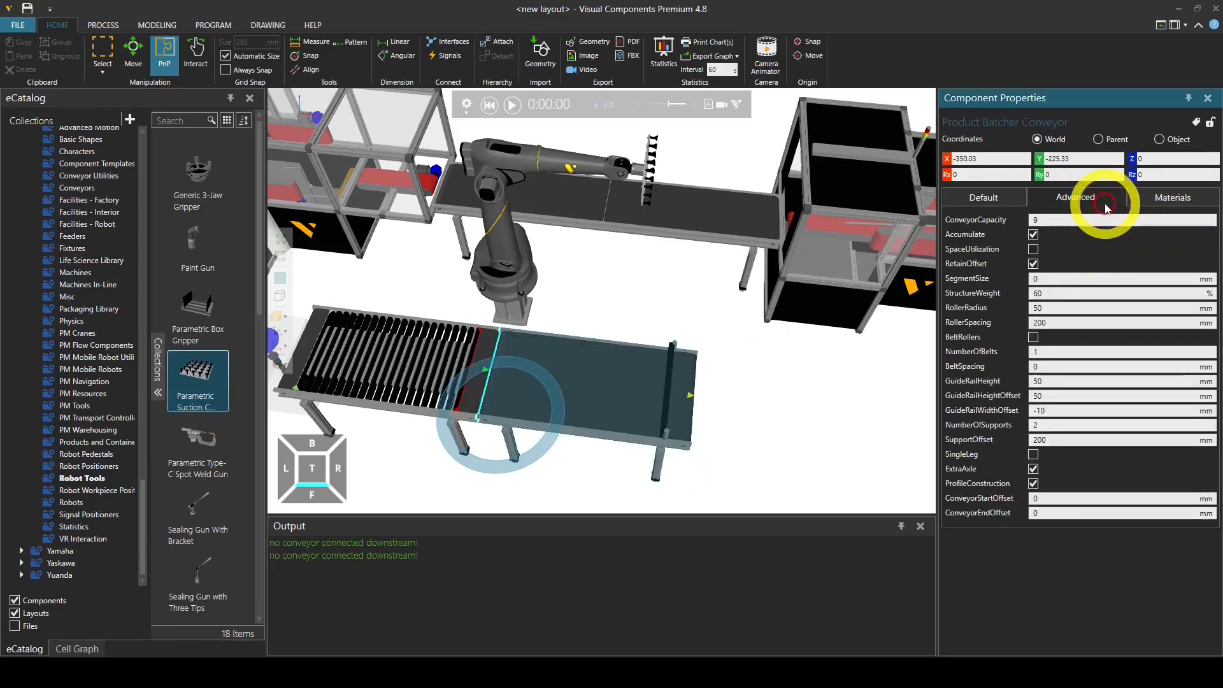
left_click(1171, 198)
left_click(980, 199)
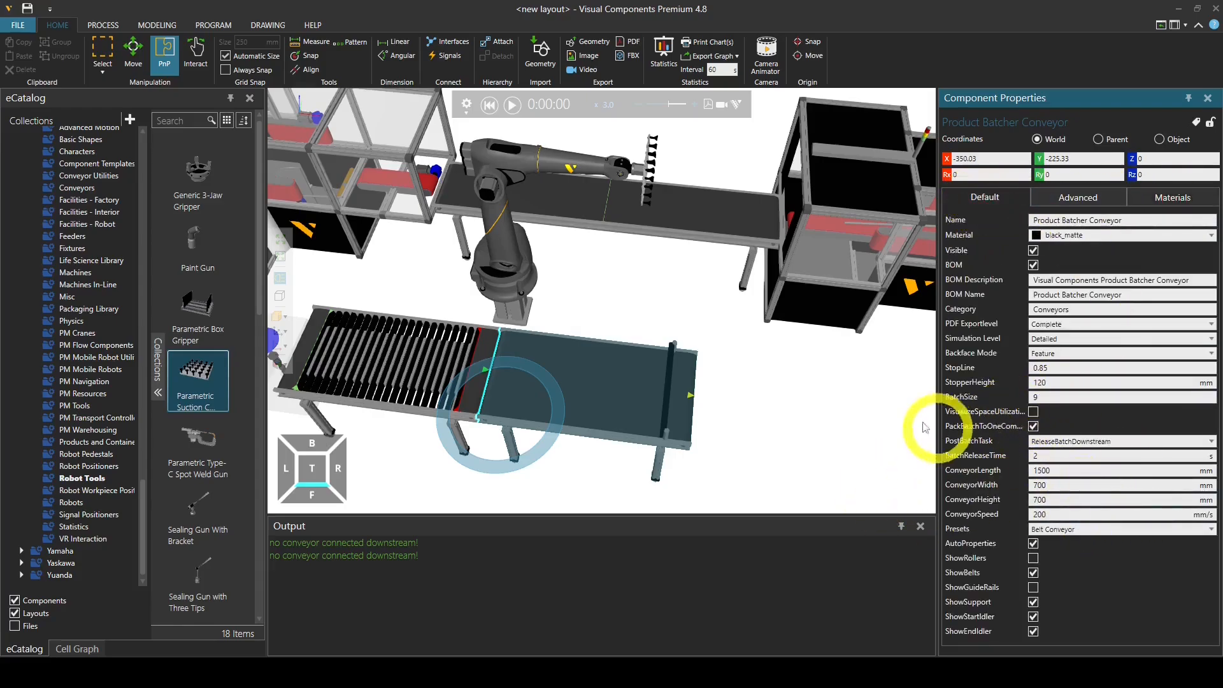
Step: In the Product Sorter Conveyor's ByIndex positions note, set the second entry's Y-offset to 200
left_click(350, 363)
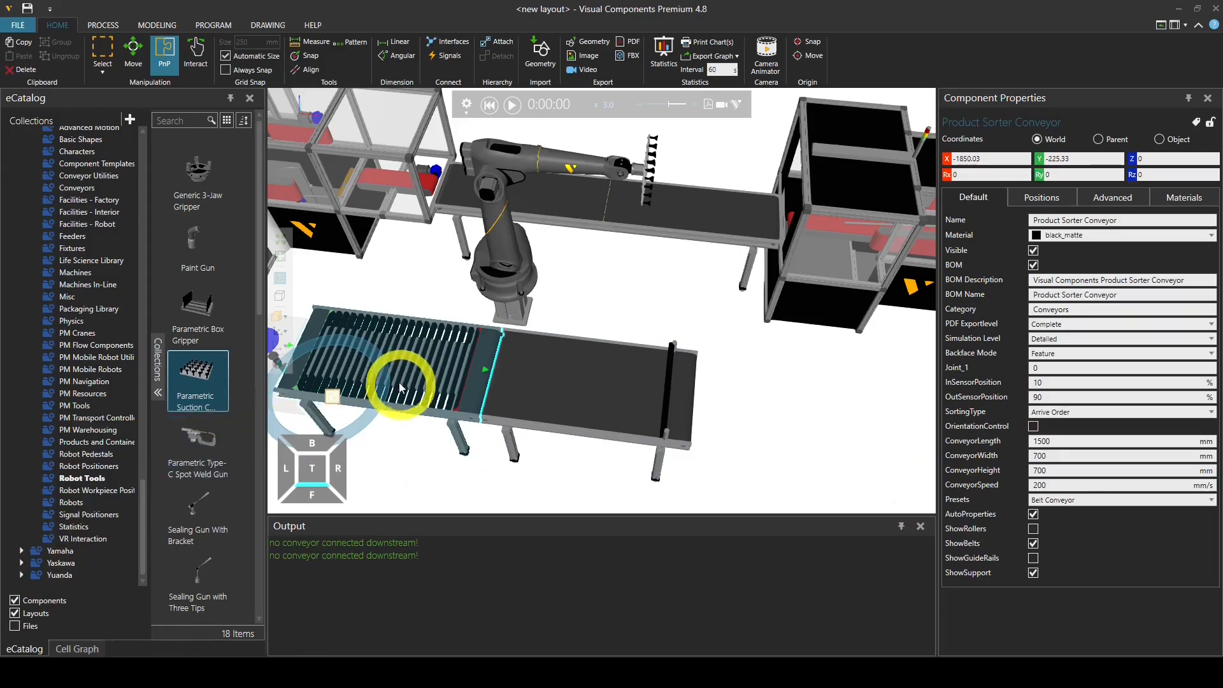
left_click(1058, 202)
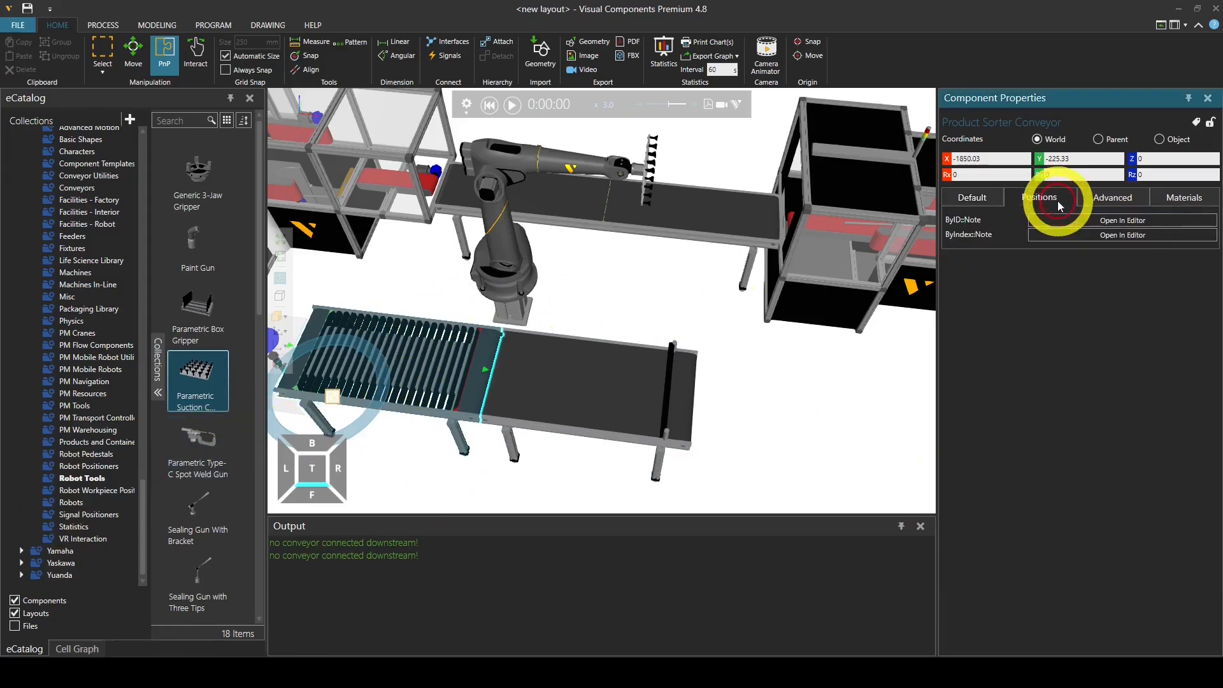
left_click(1106, 236)
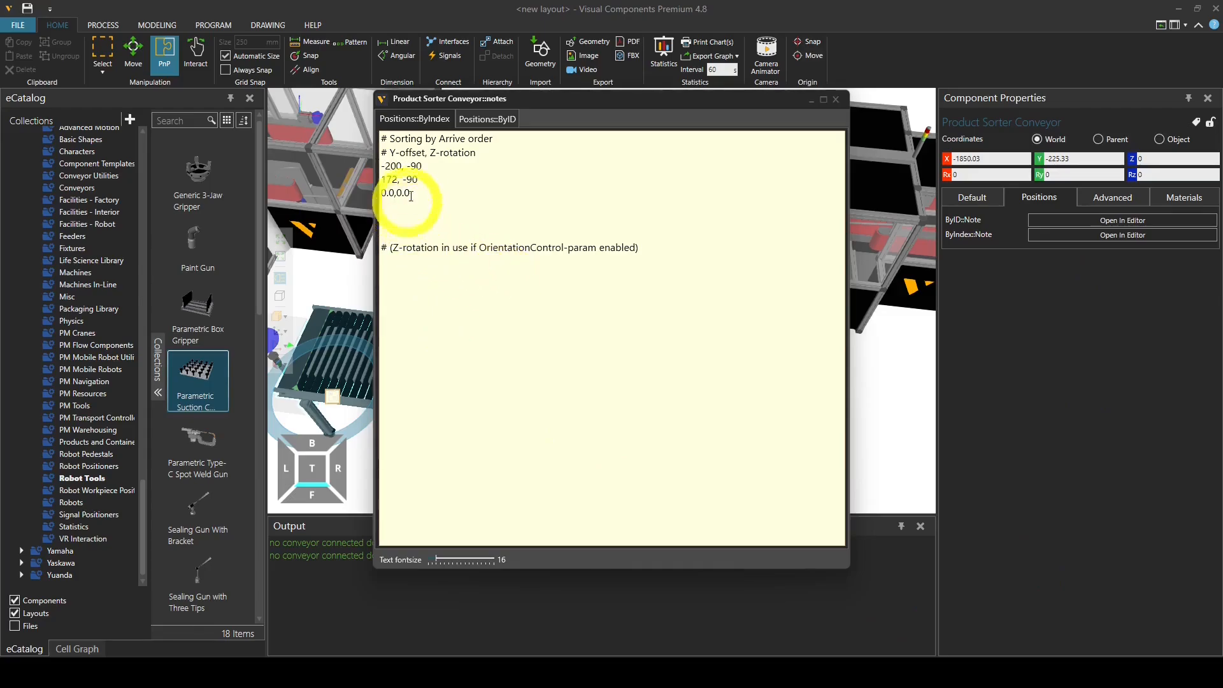
left_click(397, 179)
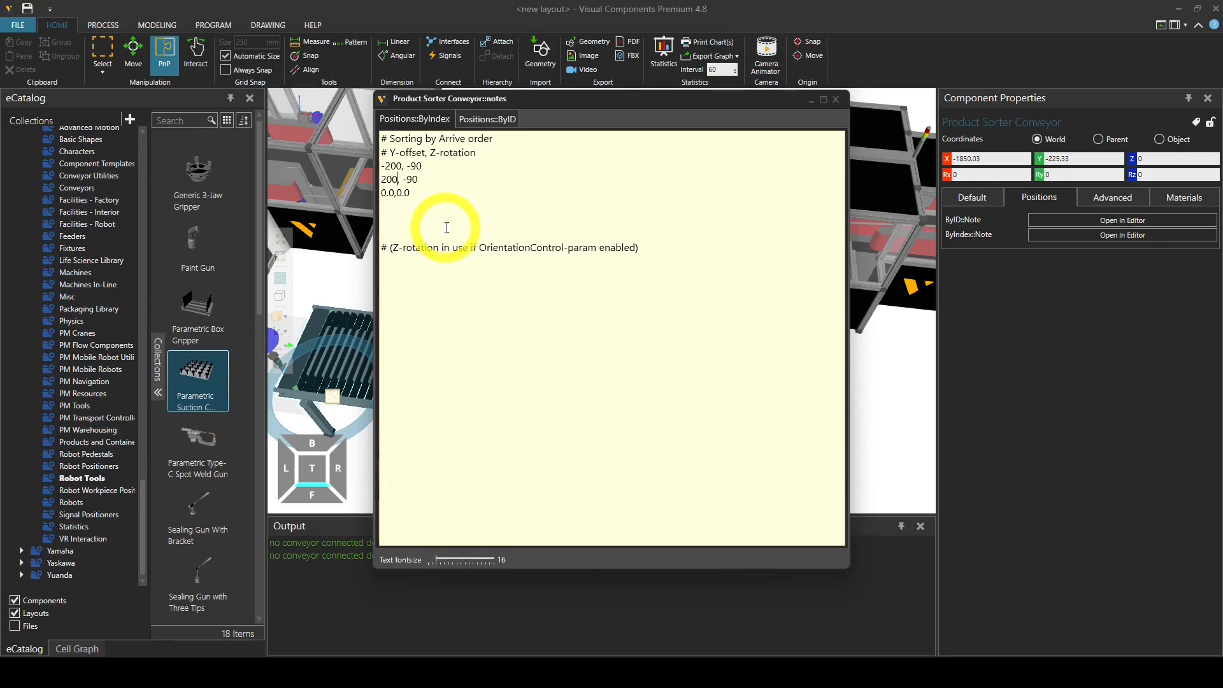
left_click(836, 100)
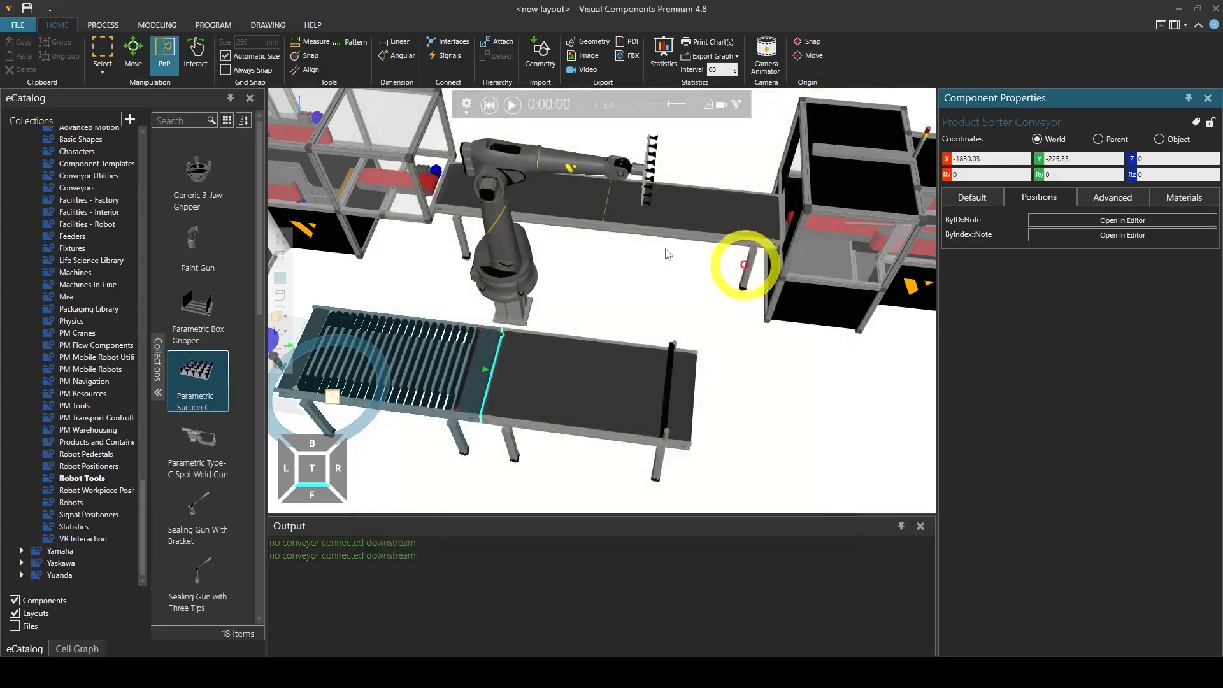
Step: Run the simulation to check the product sorting with the new Y-offset, and reset it
left_click(511, 107)
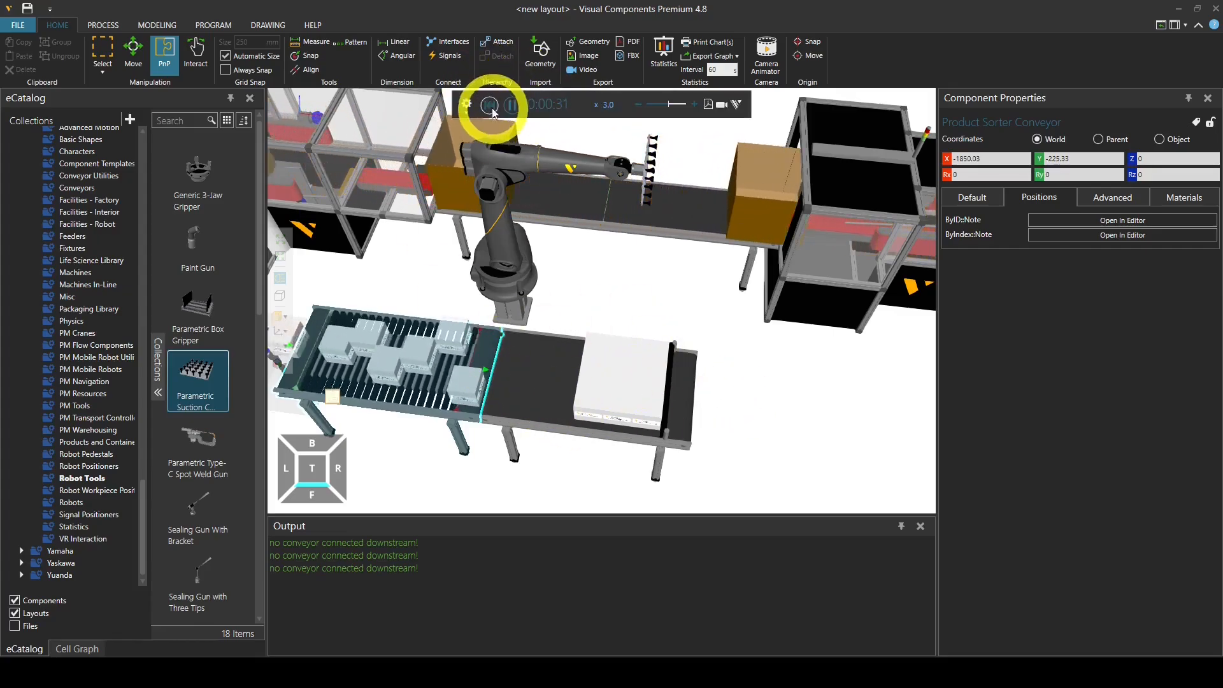
left_click(512, 105)
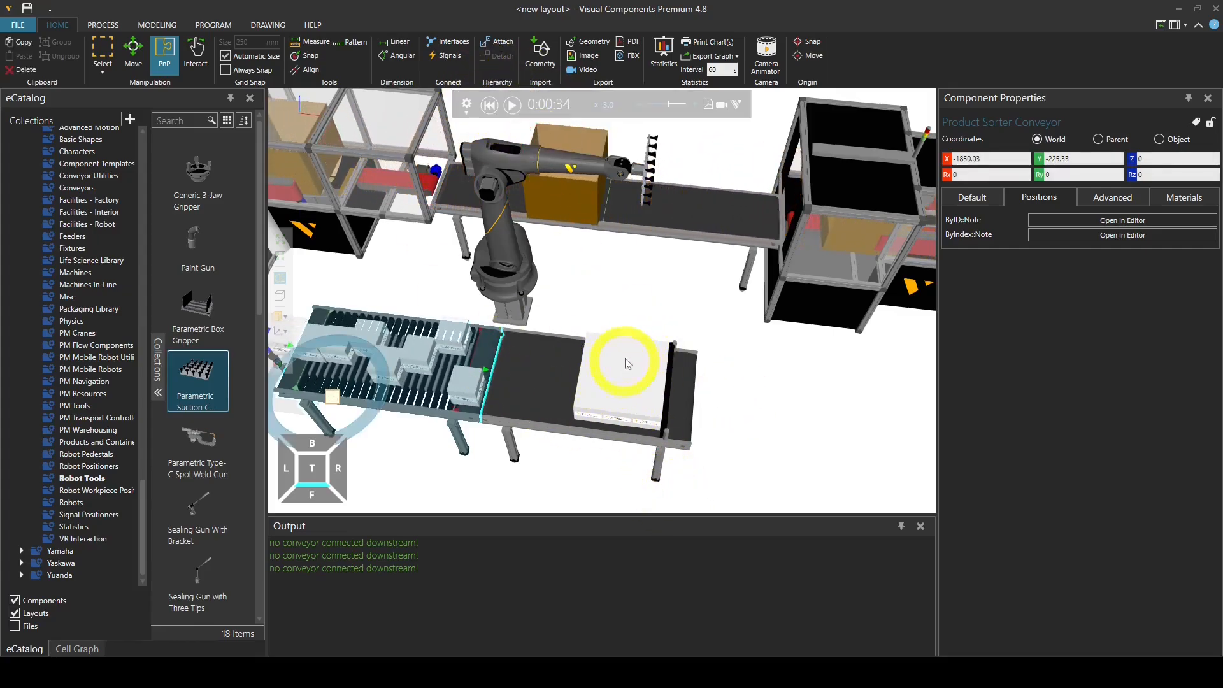
left_click(493, 108)
Step: On the Parametric Suction Cup Gripper, set SuctionCups_X and SuctionCups_Y to 3 and both suction cup distances to 200 mm
right_click_drag(634, 265, 648, 182)
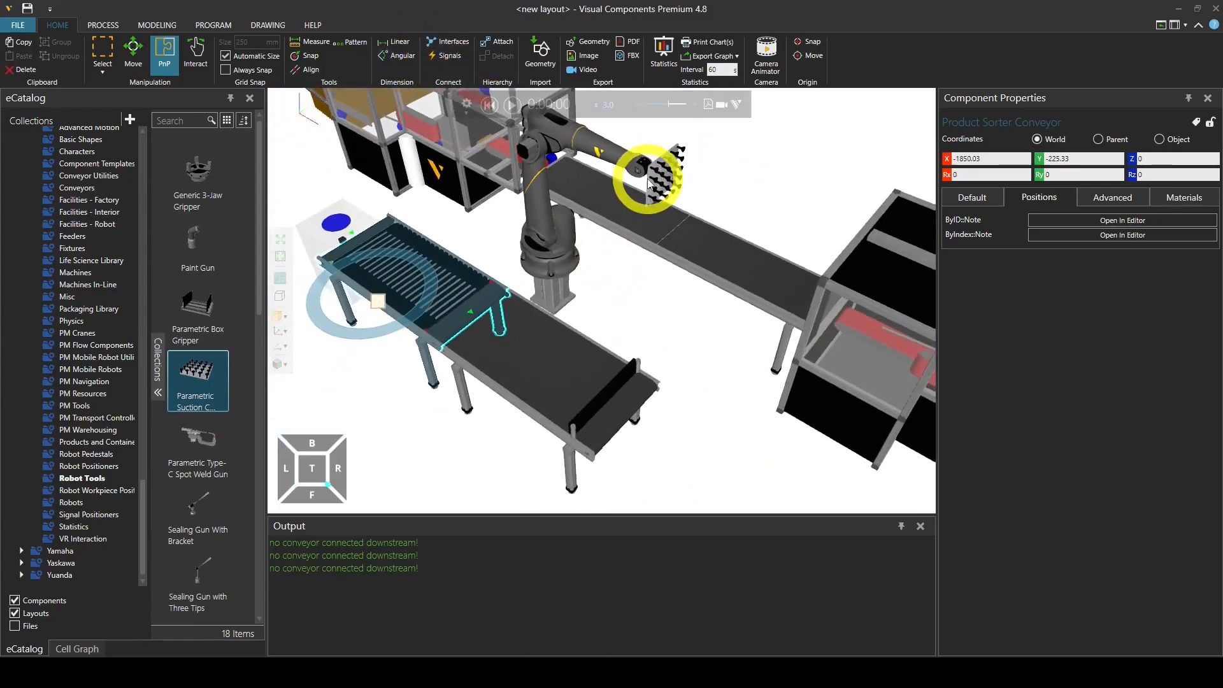
left_click(654, 171)
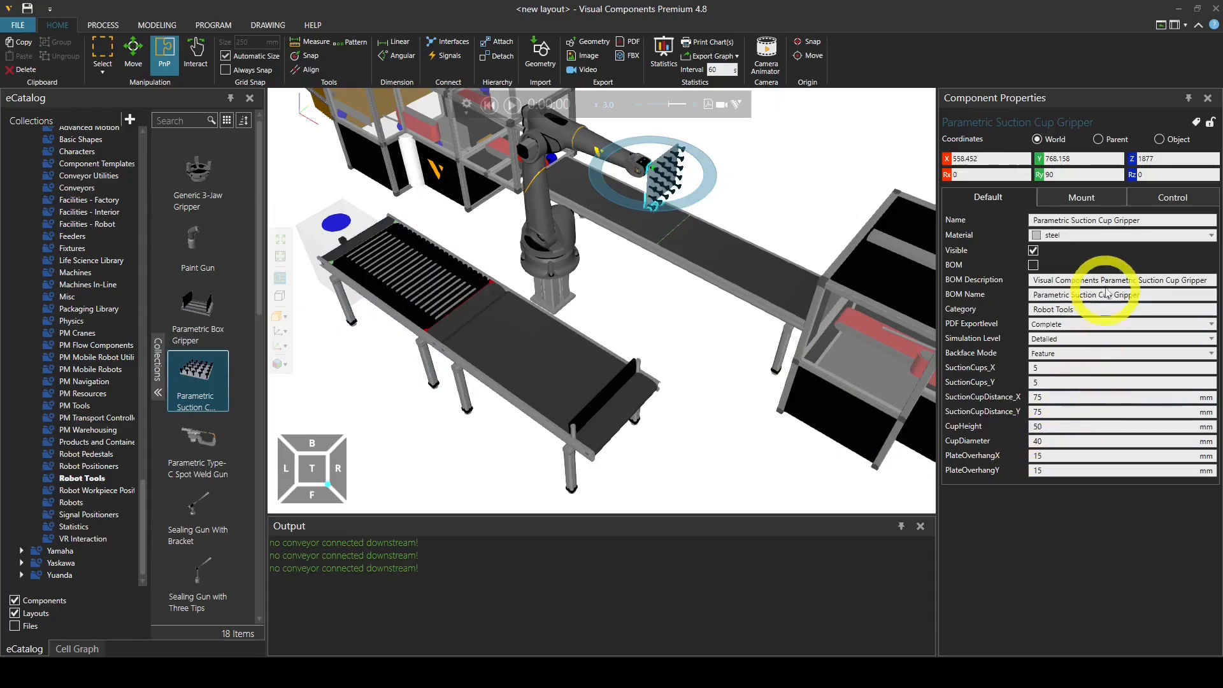
left_click(1053, 368)
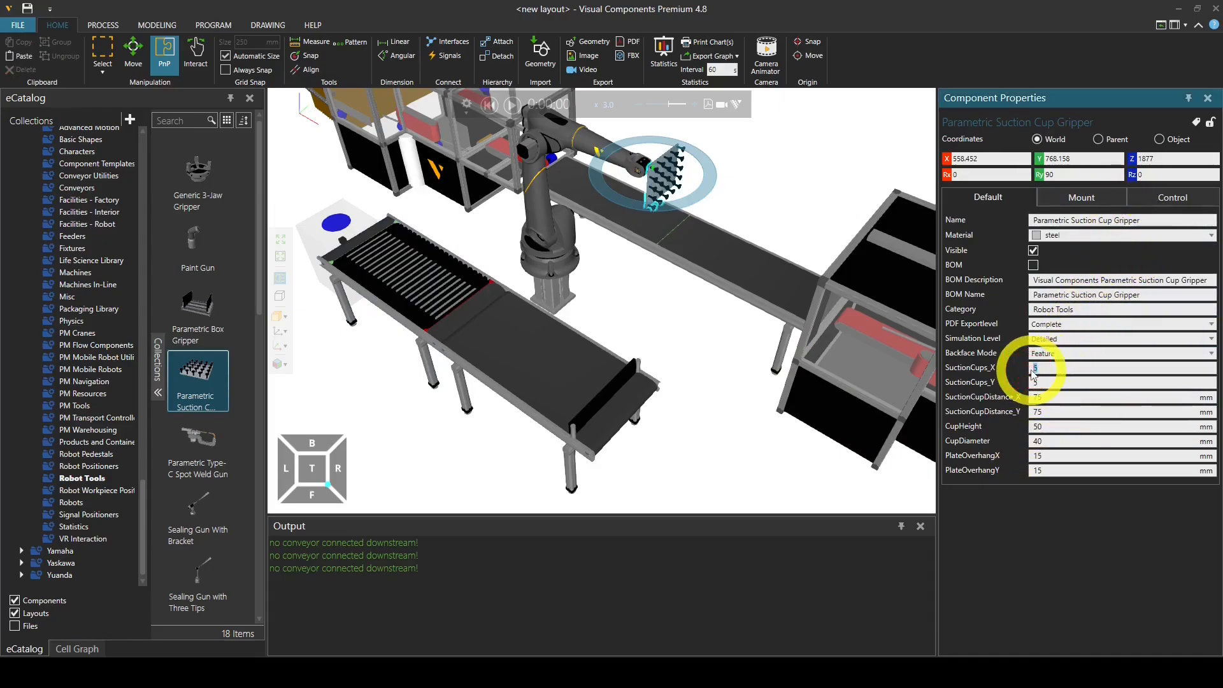
key("Return")
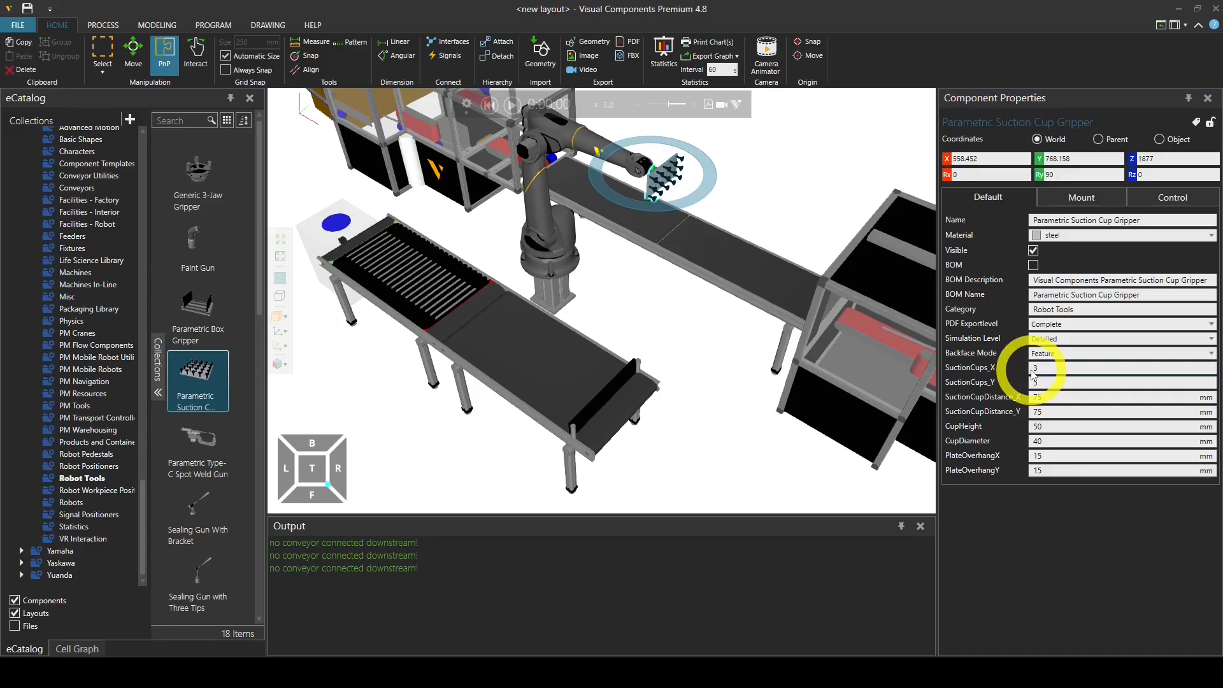
left_click(1051, 383)
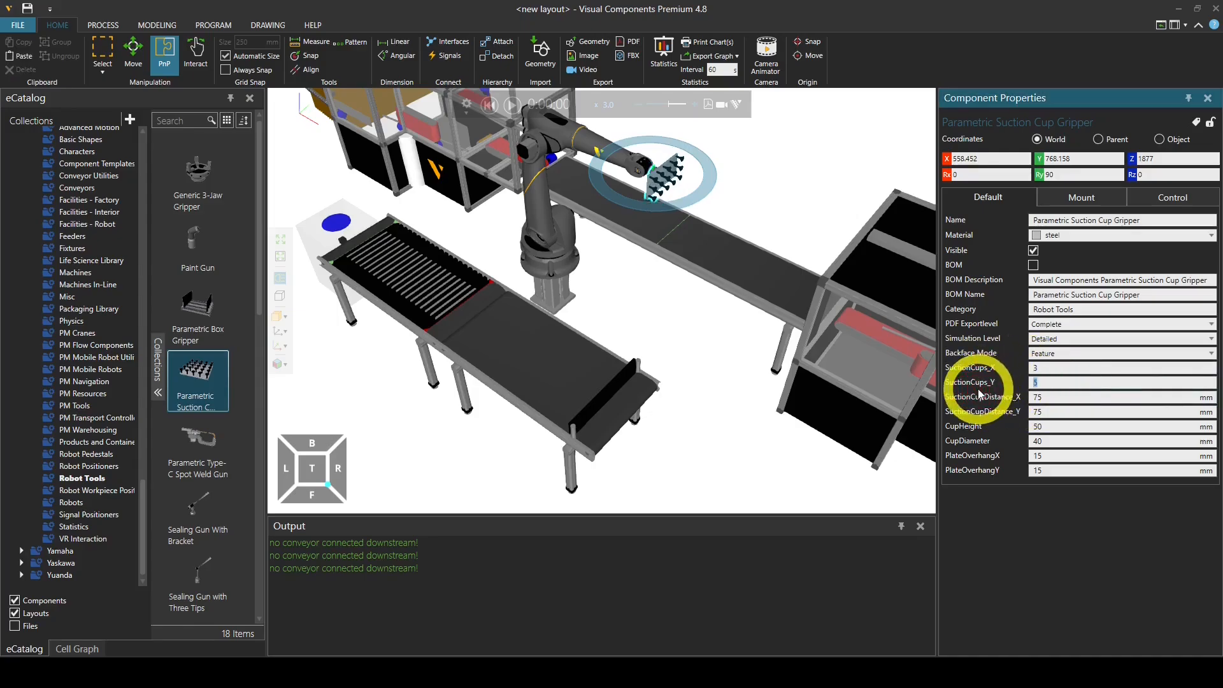
key("Return")
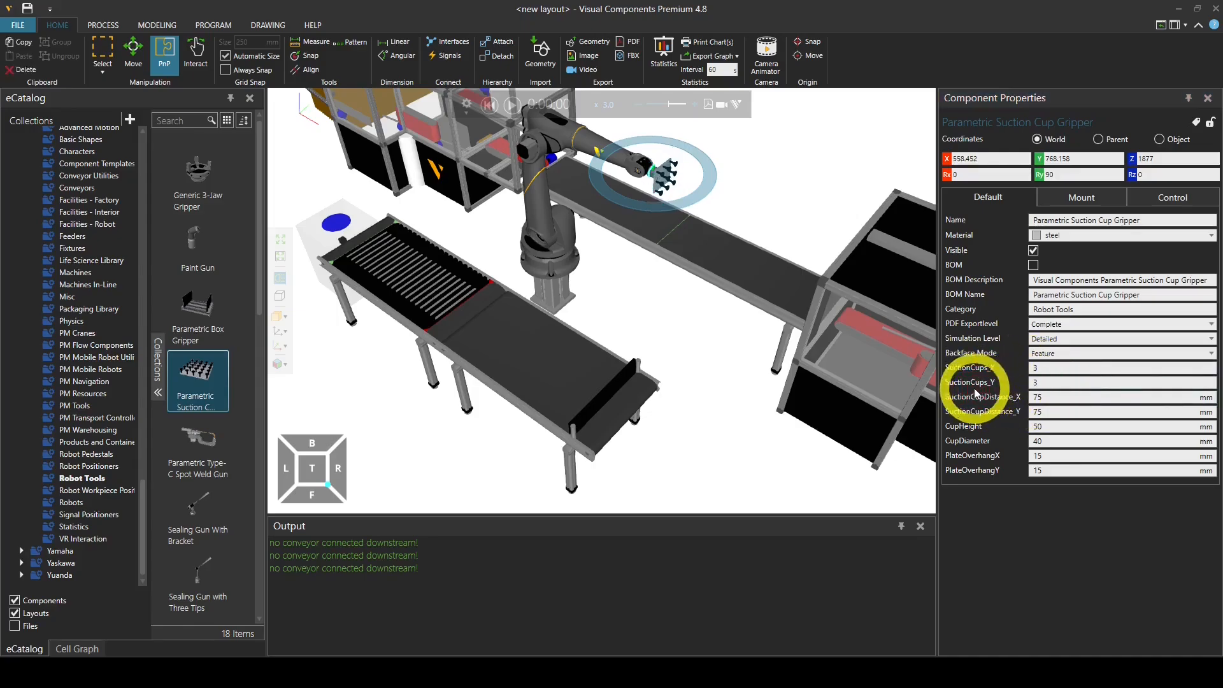
left_click(1051, 397)
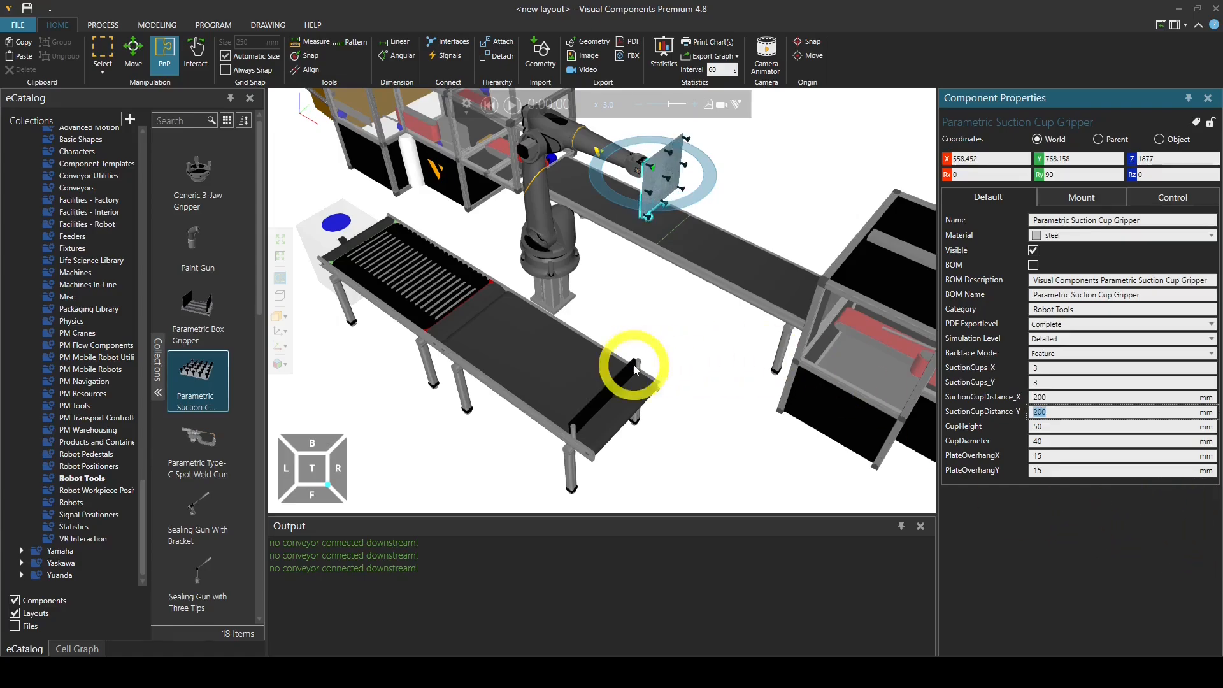
left_click(683, 333)
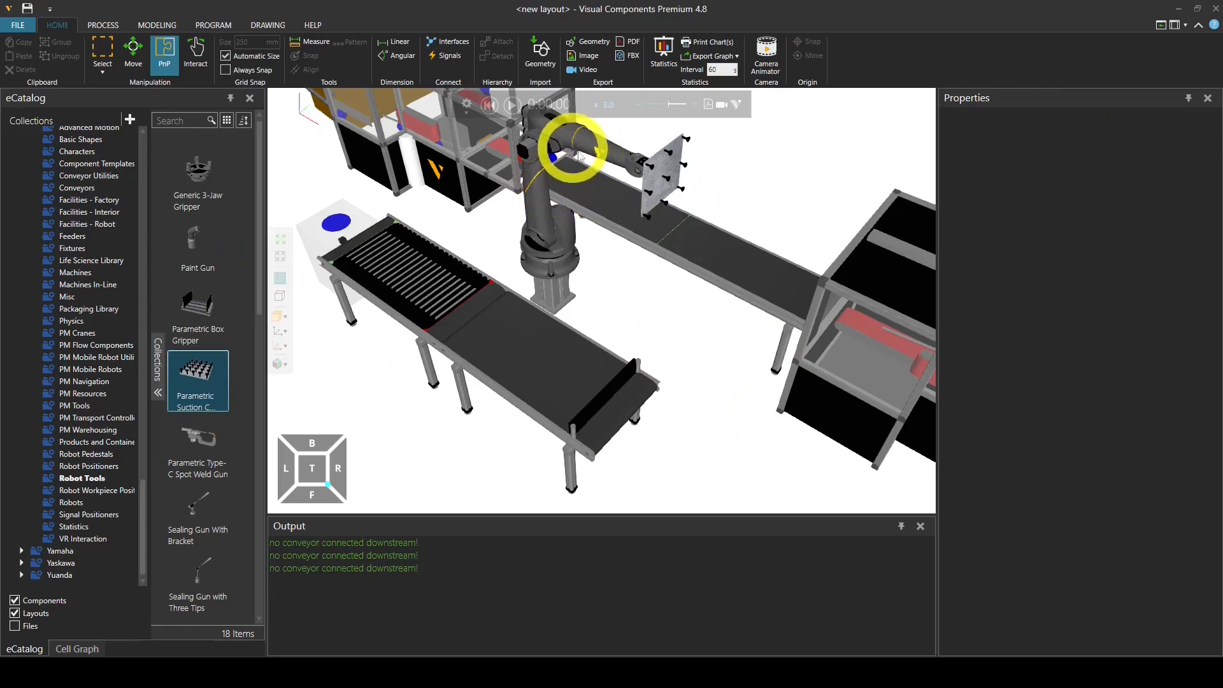
Step: Show the signal connections of the Generic Articulated Robot and arrange the signal boxes of the robot and the Sensor Conveyor
scroll(648, 219, "down", 2)
right_click_drag(648, 219, 636, 260)
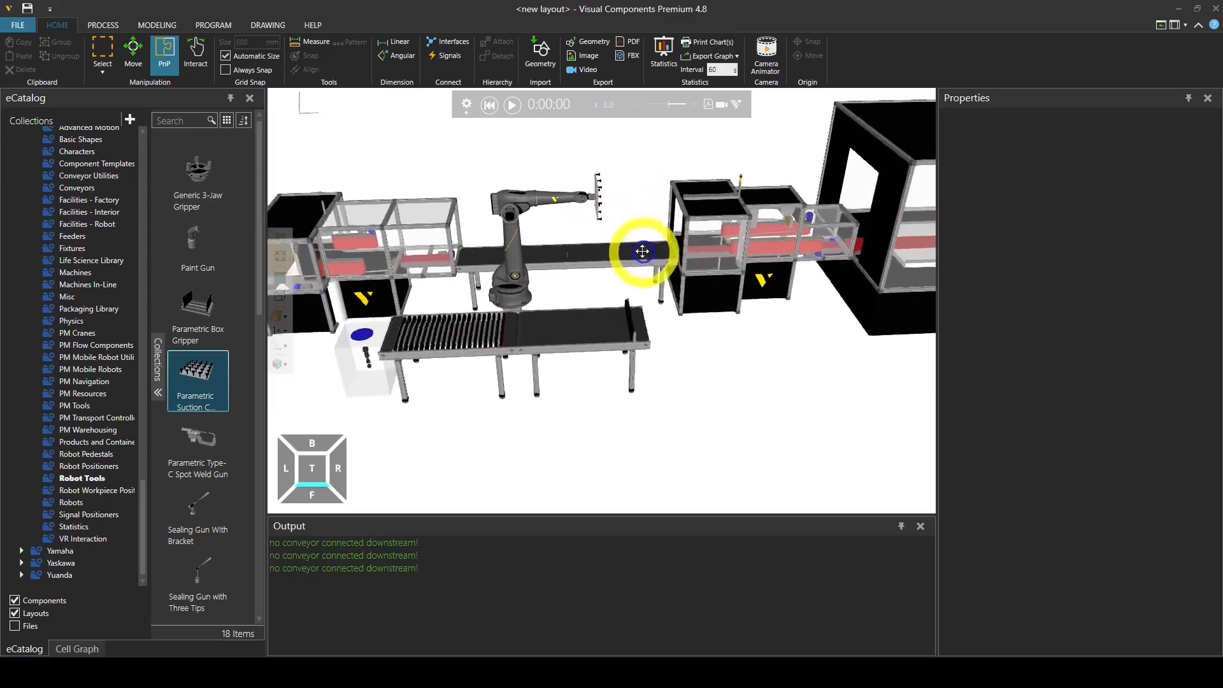
left_click(449, 56)
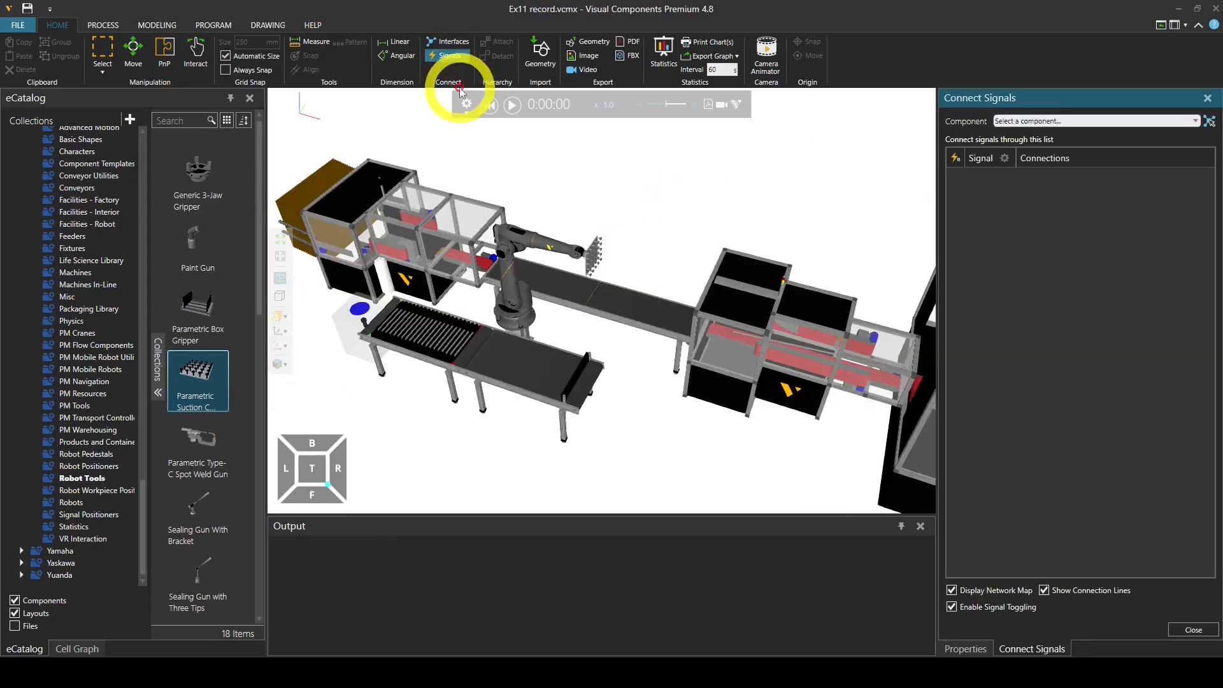
left_click(518, 307)
right_click_drag(751, 423, 595, 349)
left_click_drag(595, 281, 706, 204)
left_click_drag(525, 276, 601, 283)
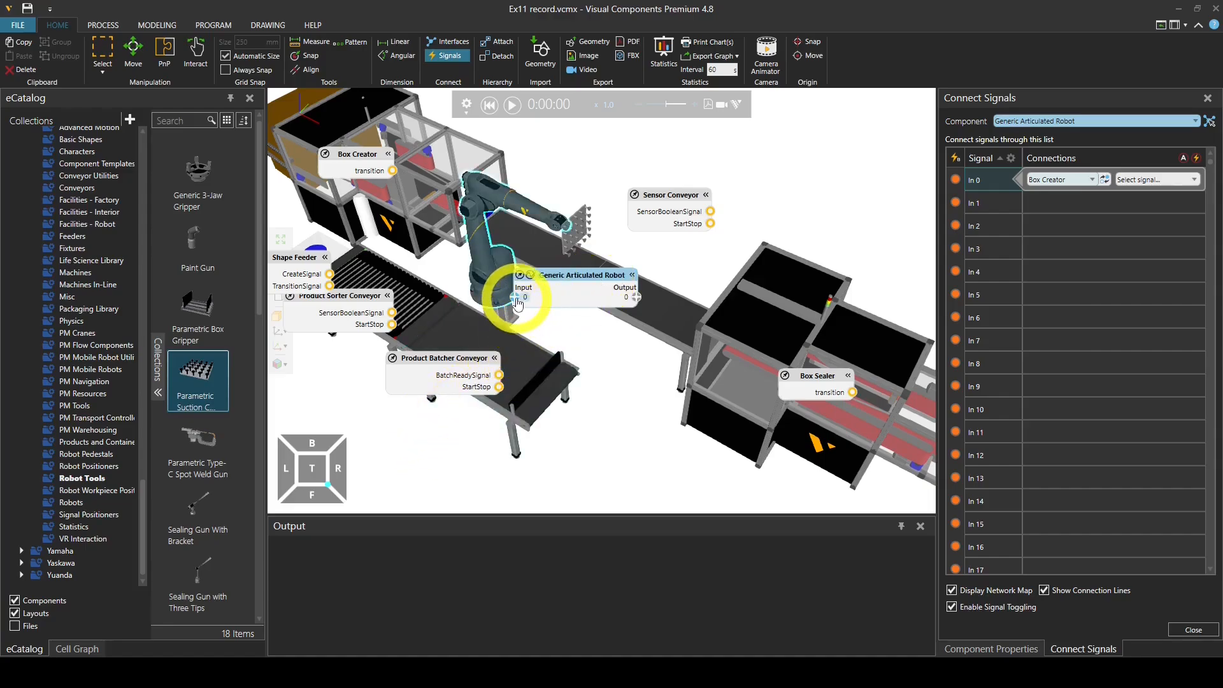
Step: Wire robot input and output 0 to the Sensor Conveyor's SensorBooleanSignal and StartStop, and input and output 1 to the Product Batcher Conveyor's BatchReadySignal and StartStop
left_click_drag(516, 300, 709, 218)
left_click_drag(637, 297, 710, 225)
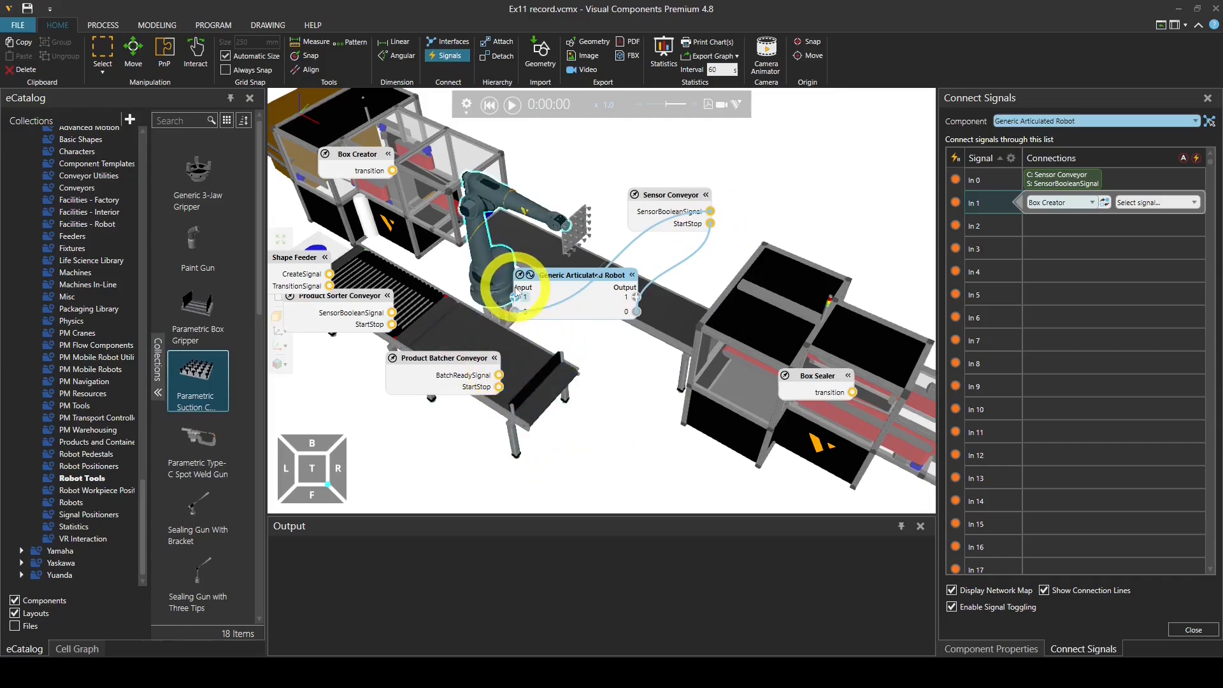
left_click_drag(515, 299, 499, 376)
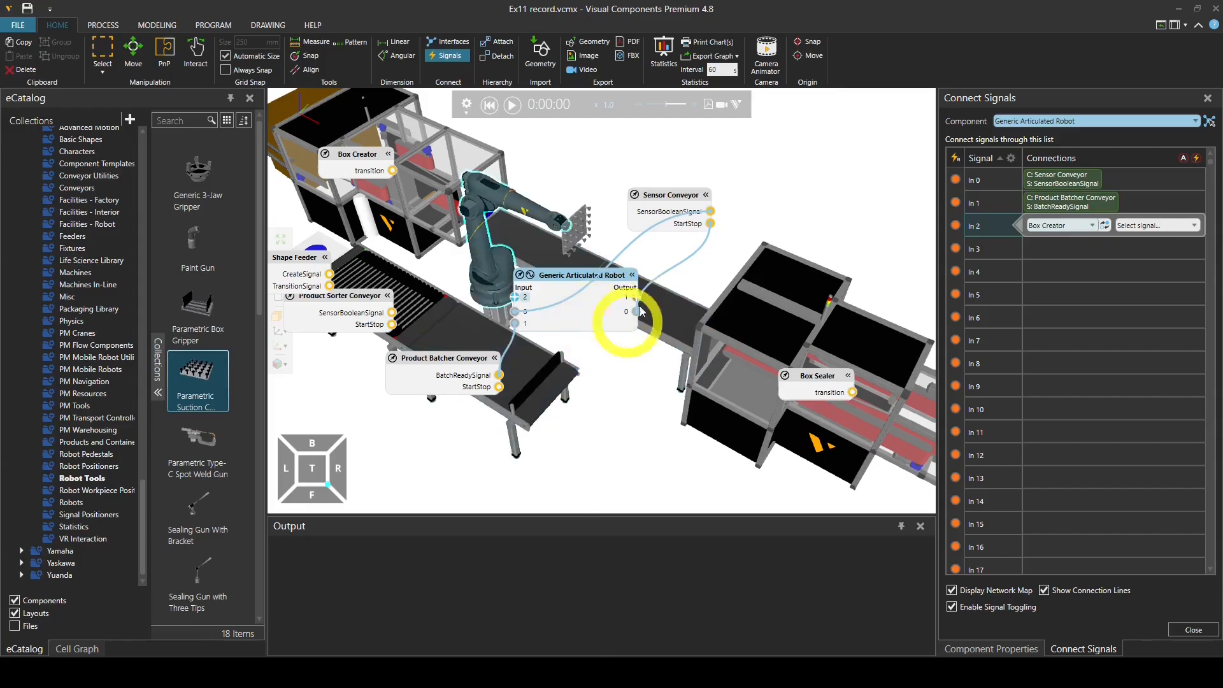
left_click_drag(635, 300, 499, 387)
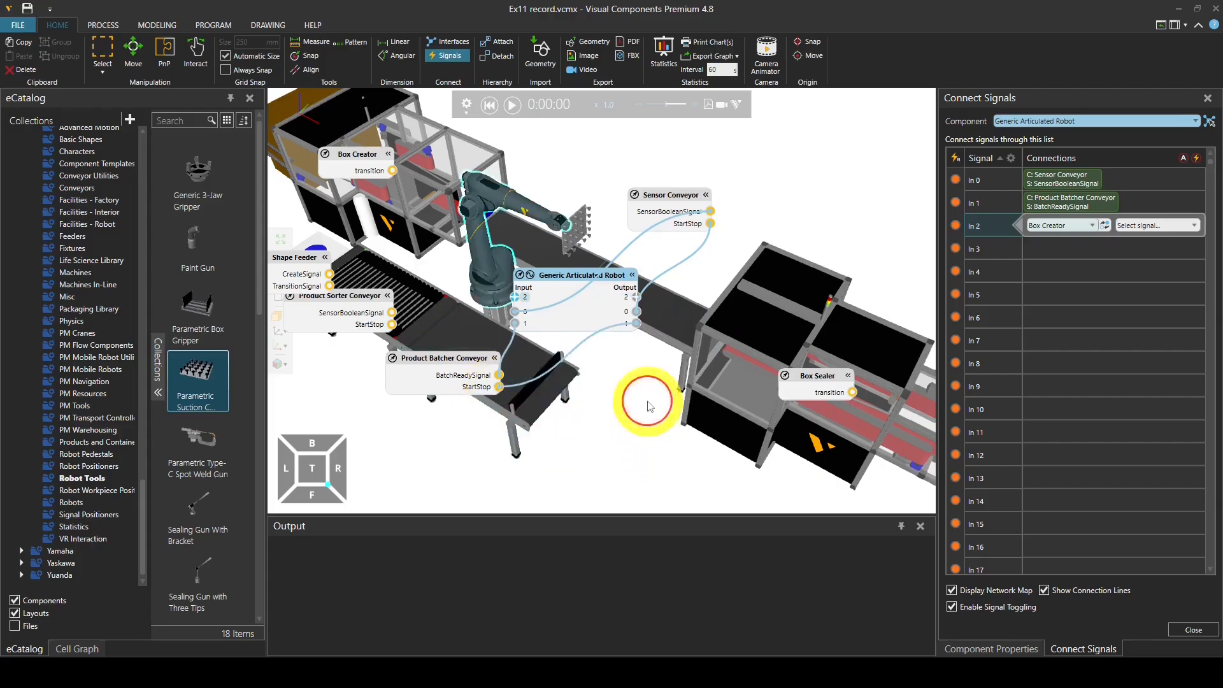
Step: Set the robot's input and output ports for the Product Batcher Conveyor to 50, and close the signal connections
left_click(526, 323)
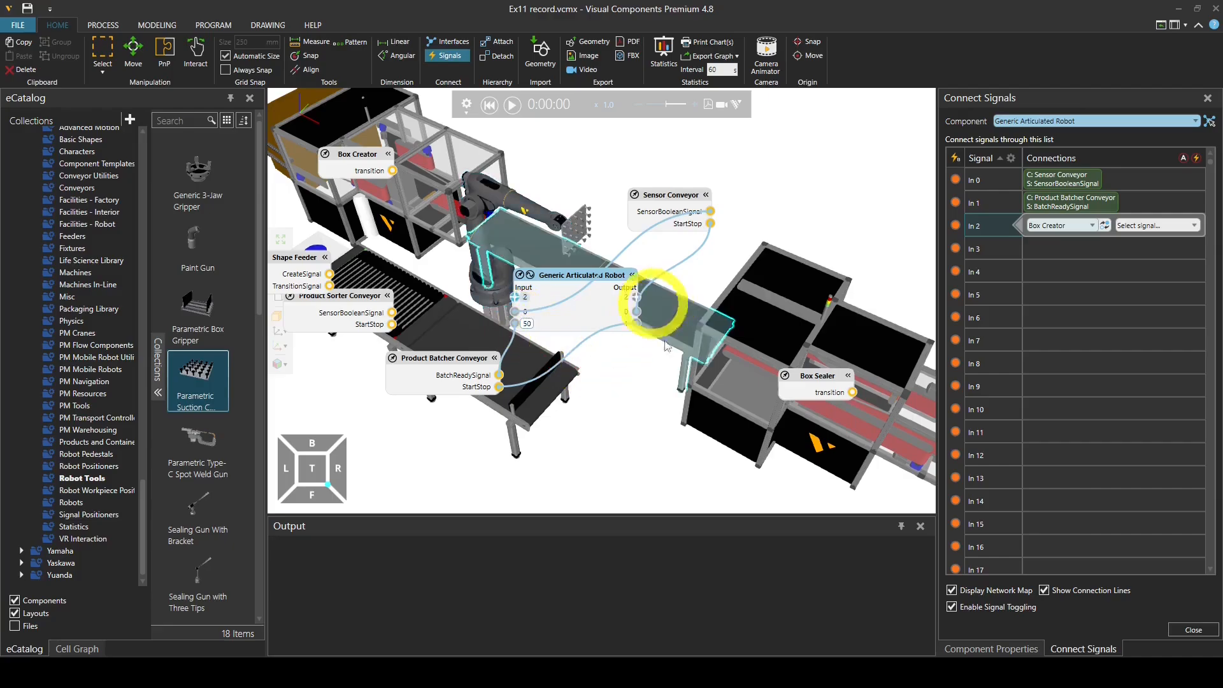
left_click(644, 447)
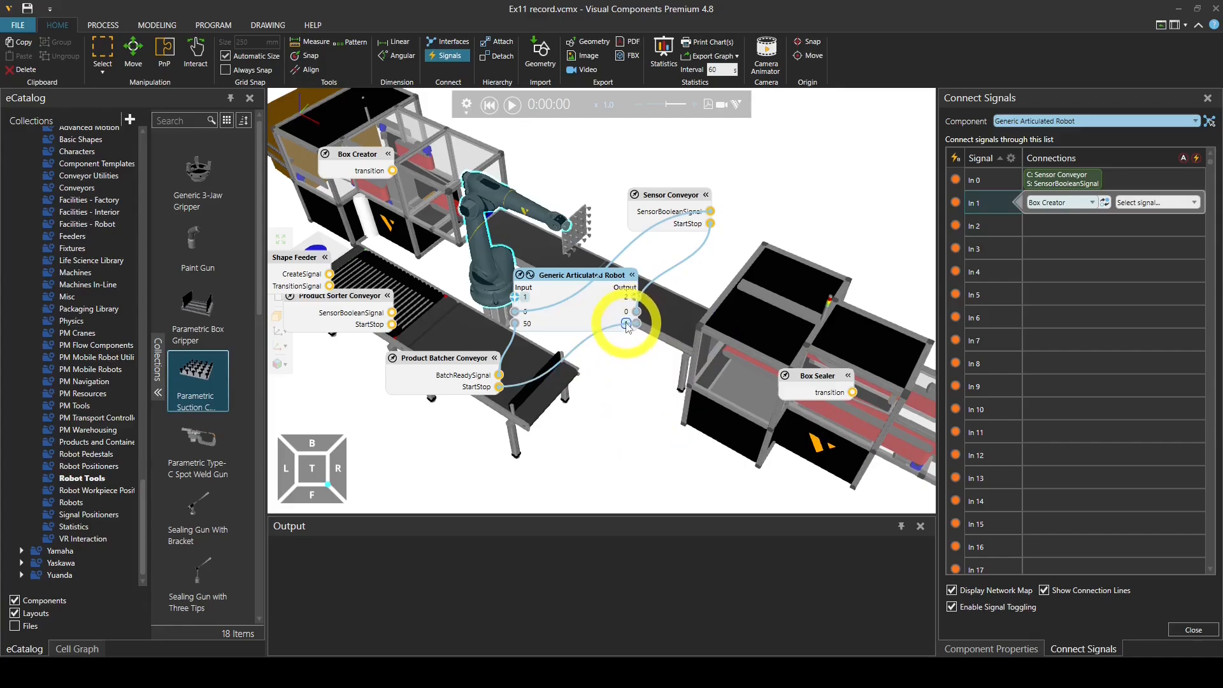
left_click(661, 399)
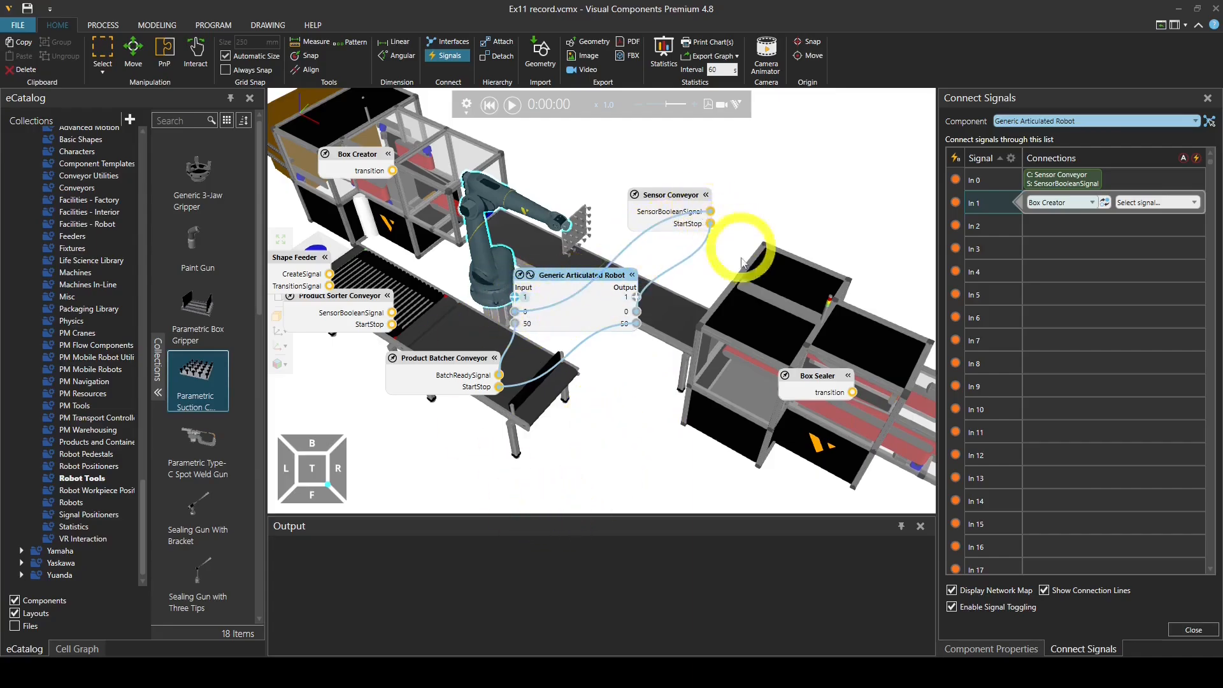
left_click(453, 57)
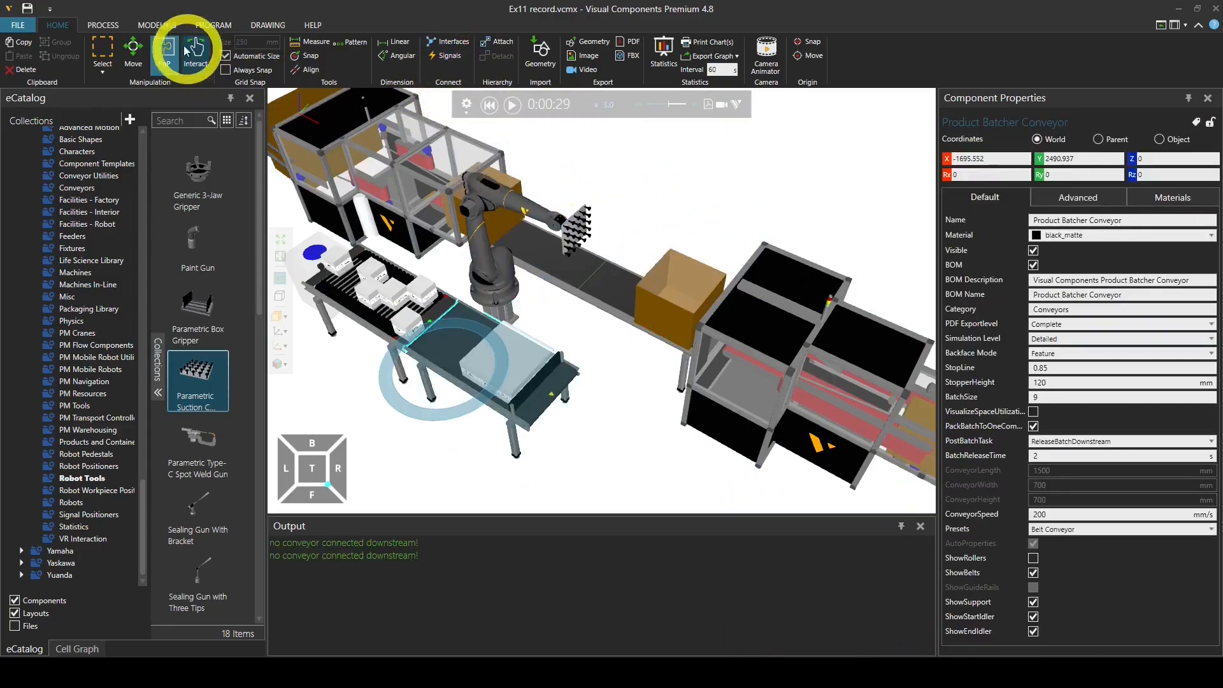
Step: In the robot's Main program, add a wait for input 0 equal to True and a statement setting output 0 to False
left_click(217, 29)
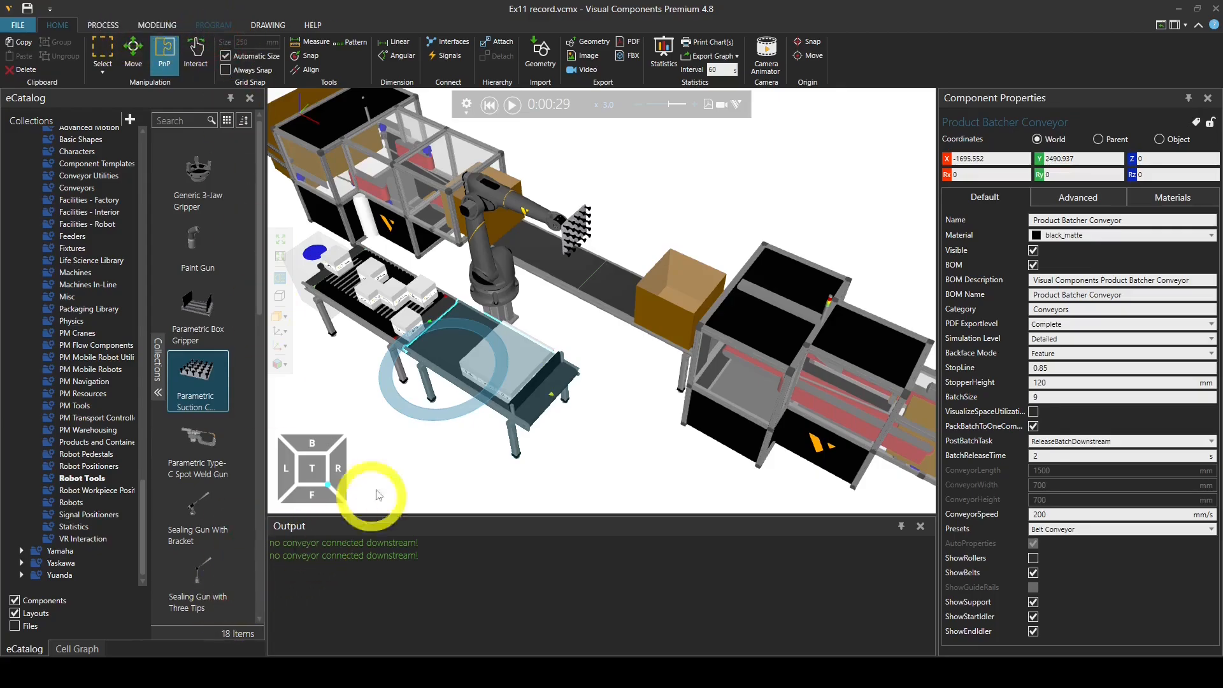
left_click(505, 202)
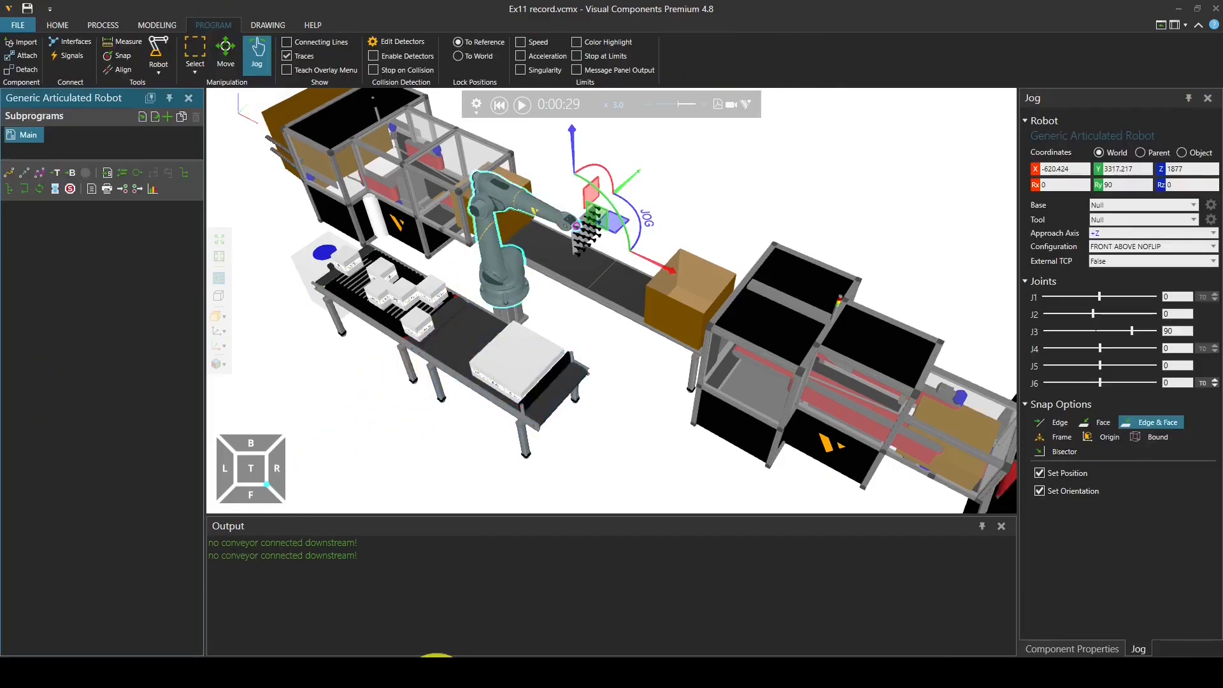
left_click(125, 190)
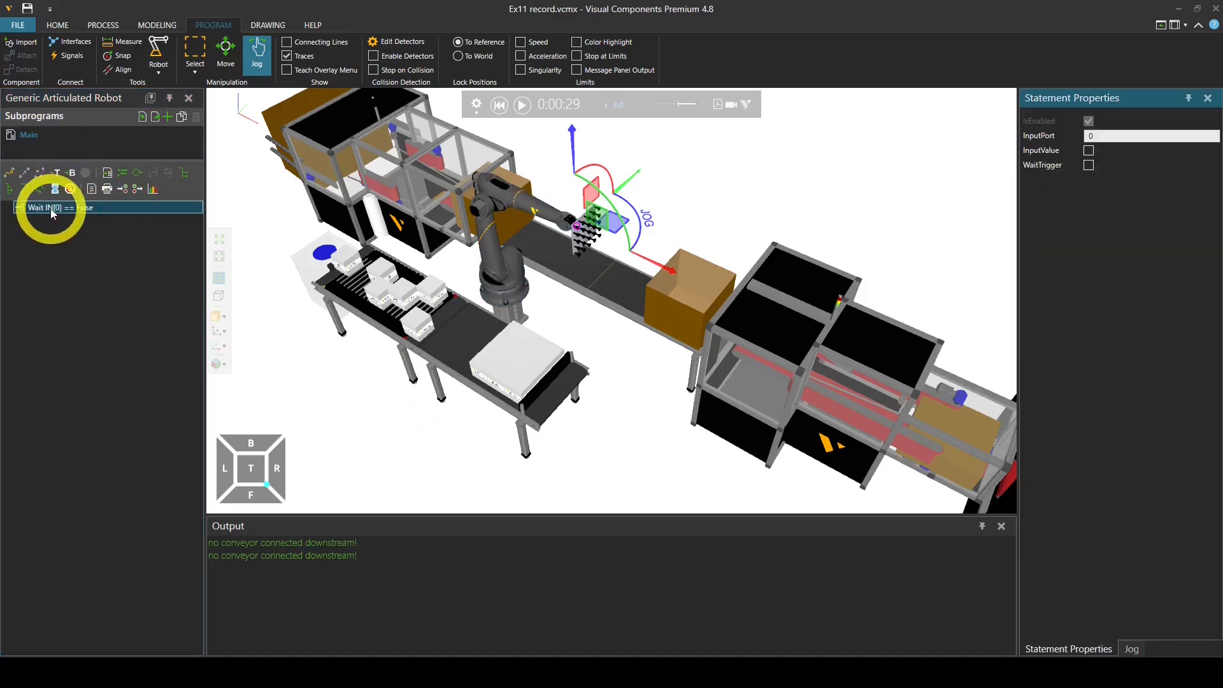
left_click(86, 208)
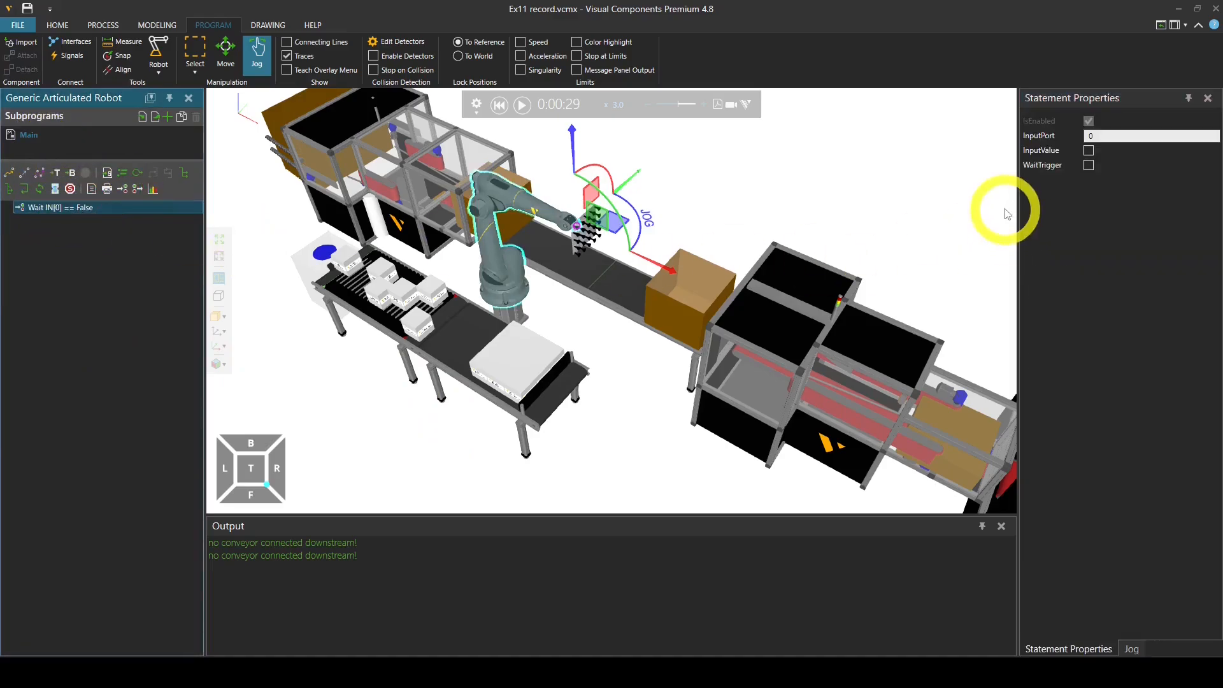
left_click(1088, 151)
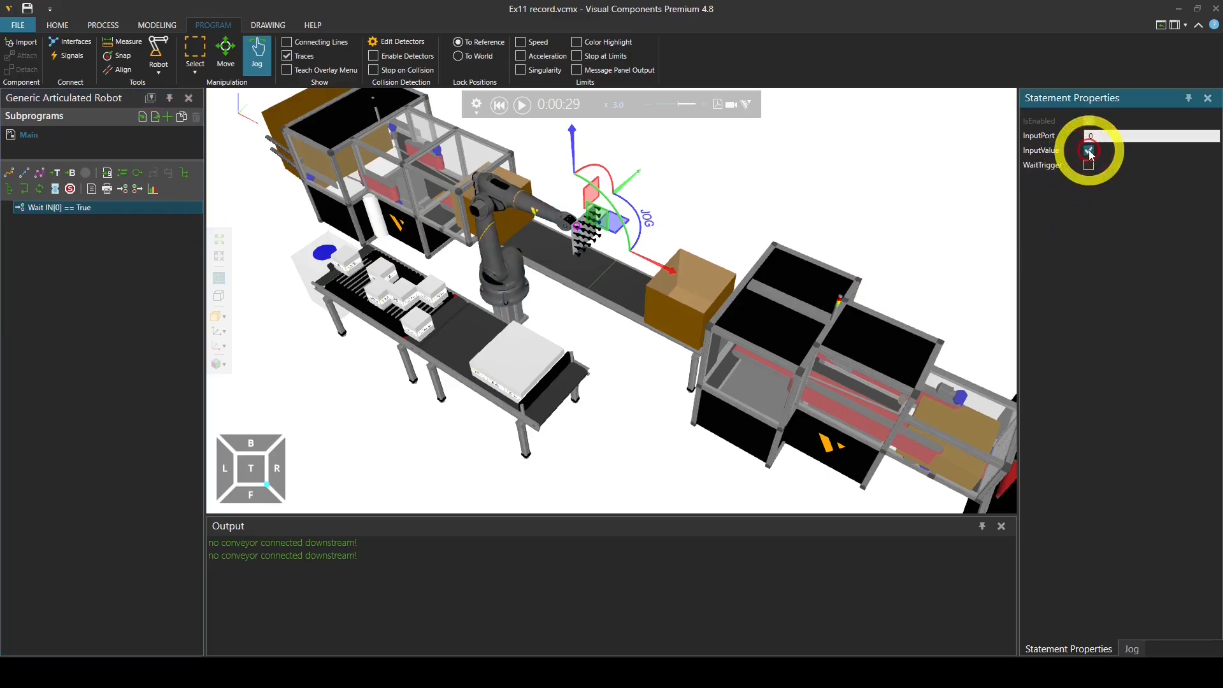
left_click(22, 266)
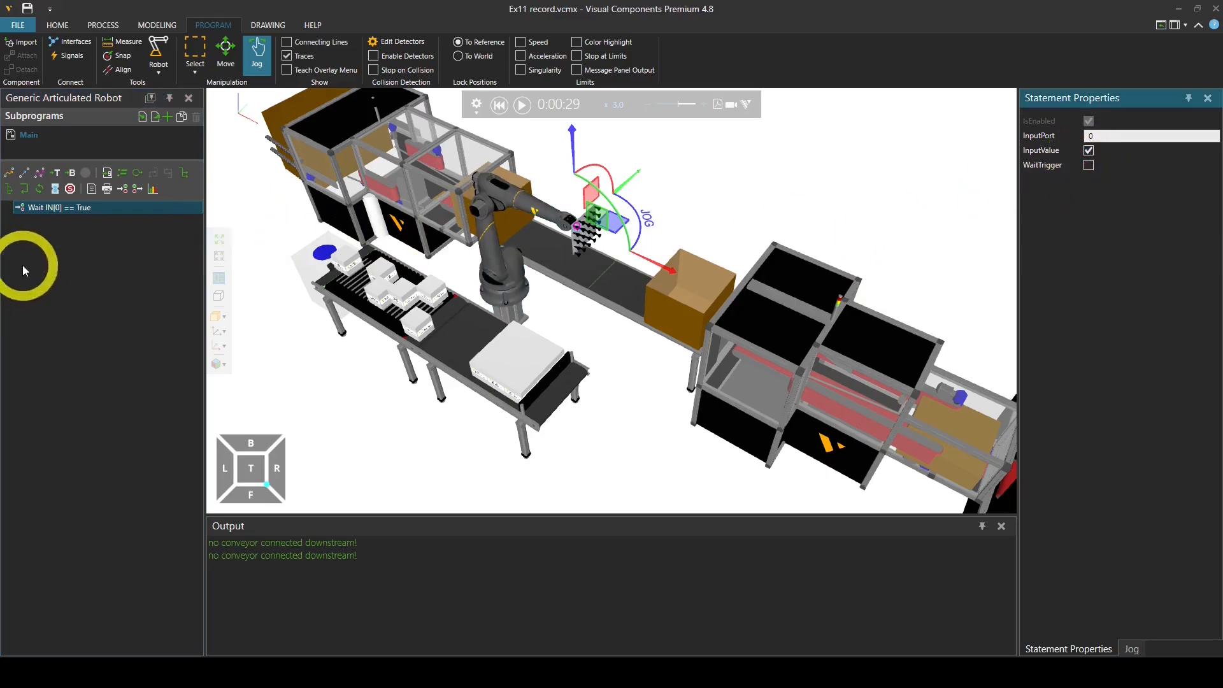
left_click(136, 189)
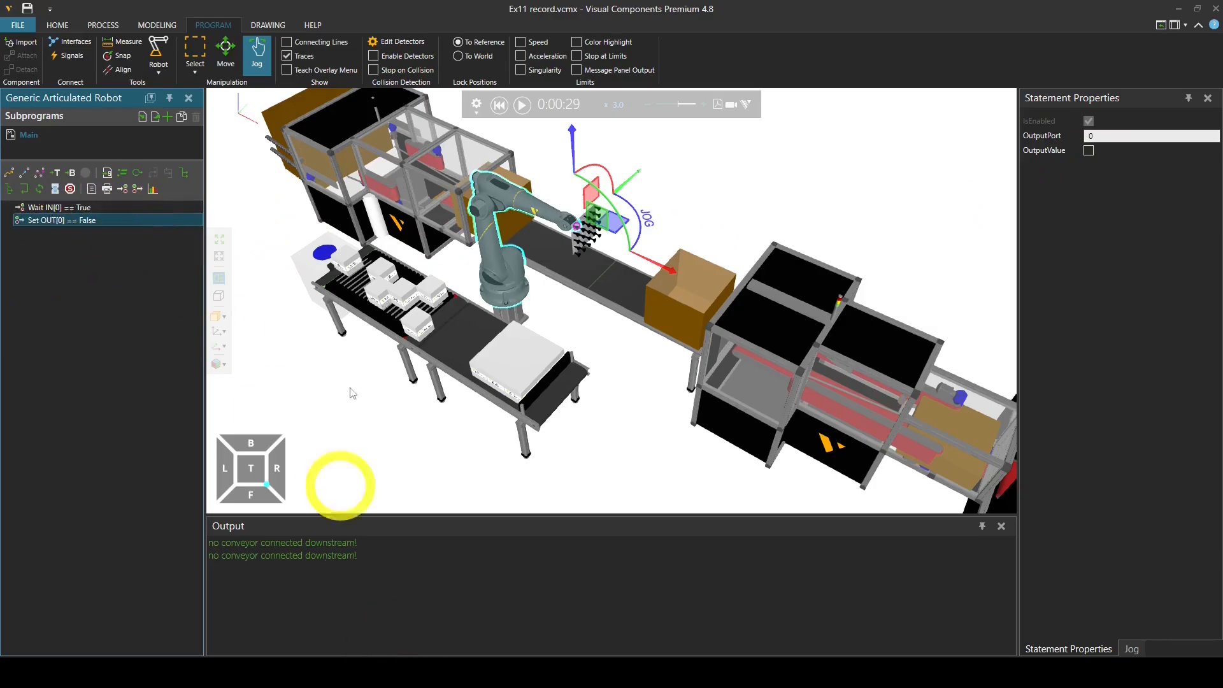
Step: Reset and run the simulation to check how the boxes and product batches stop near the robot, and pause it
left_click(500, 104)
left_click(523, 105)
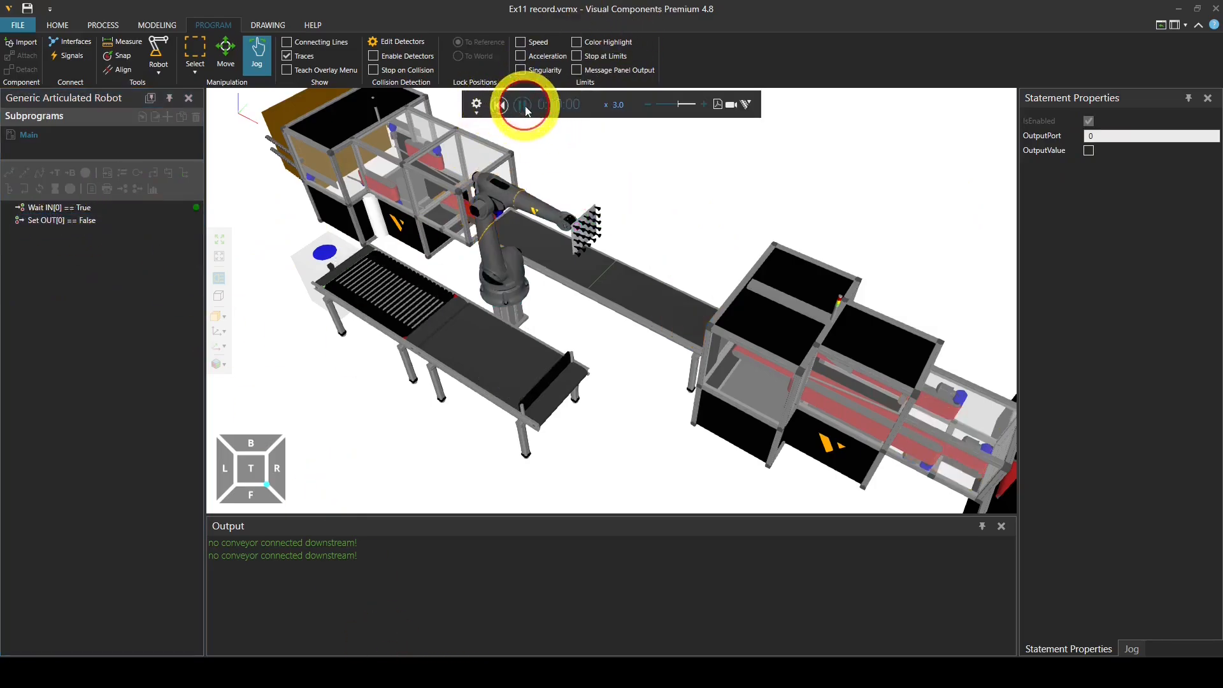
right_click_drag(657, 298, 651, 290)
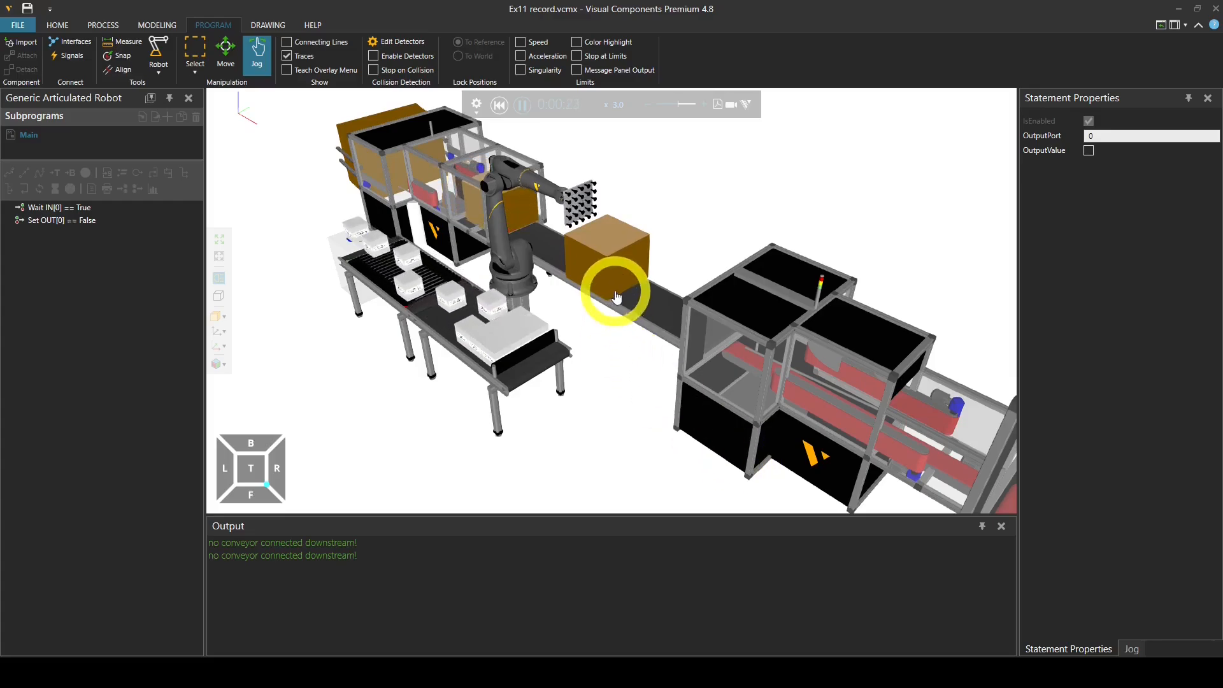
left_click(522, 106)
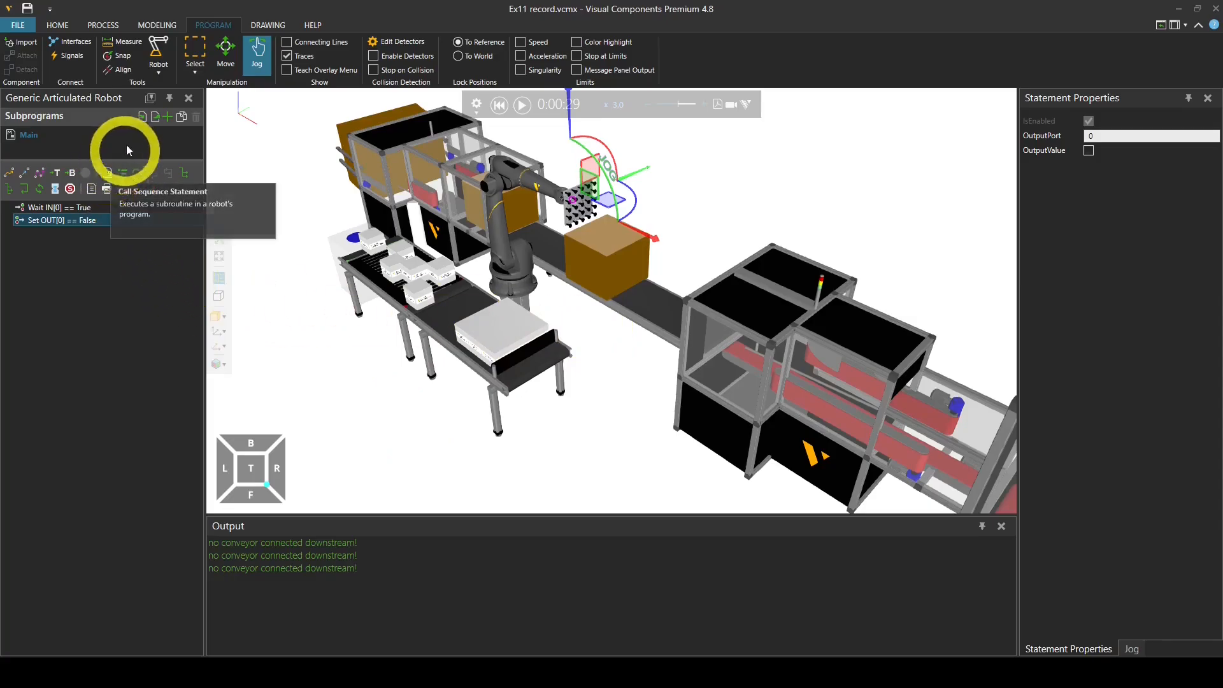
Step: Create a robot subprogram named Pick and add a wait for input 50 equal to True with WaitTrigger enabled
left_click(167, 117)
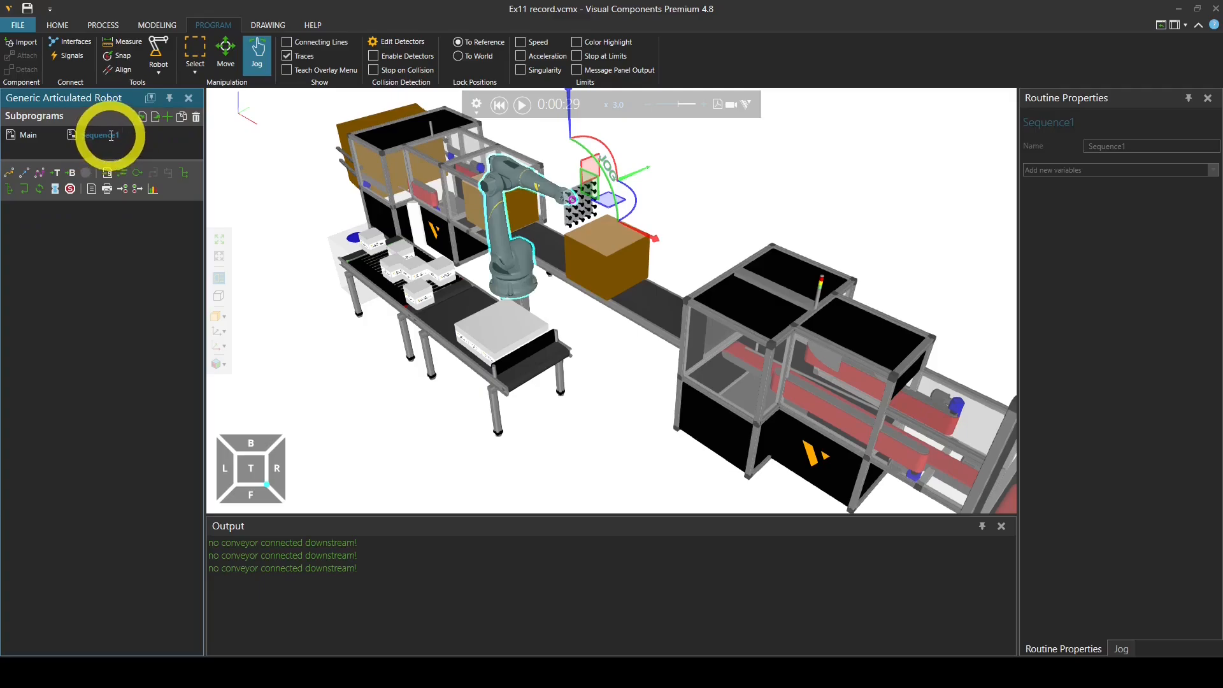
type("Pick")
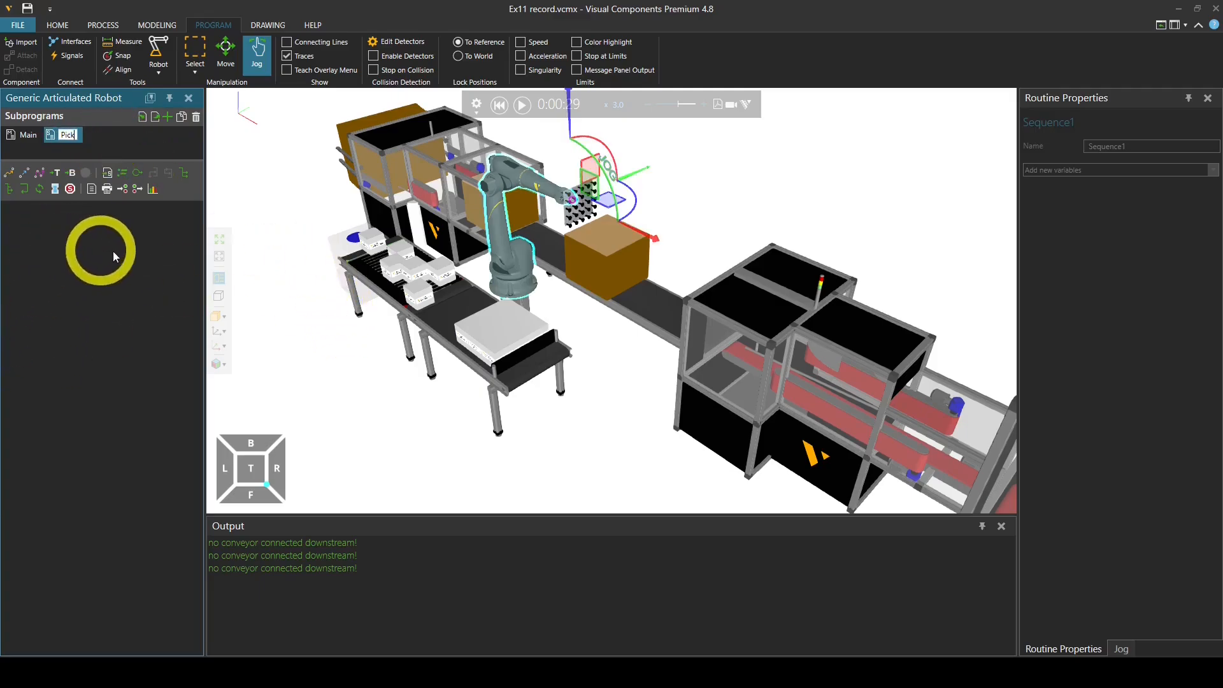
left_click(123, 190)
left_click(11, 223)
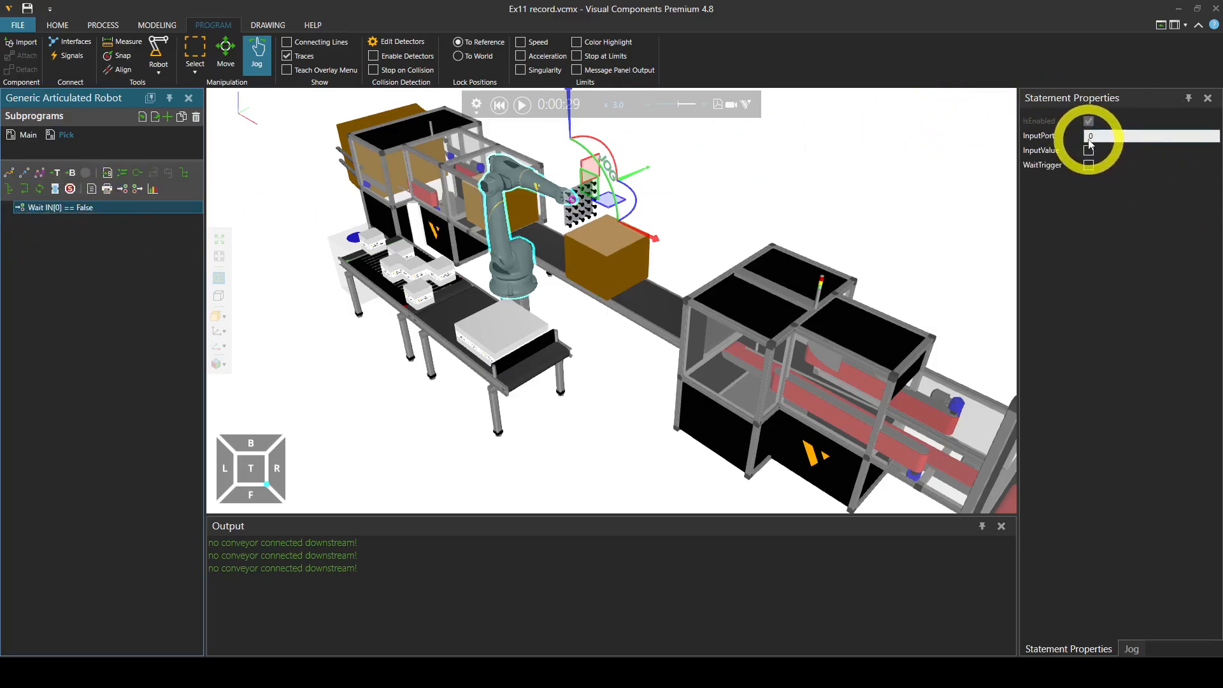
left_click(1153, 190)
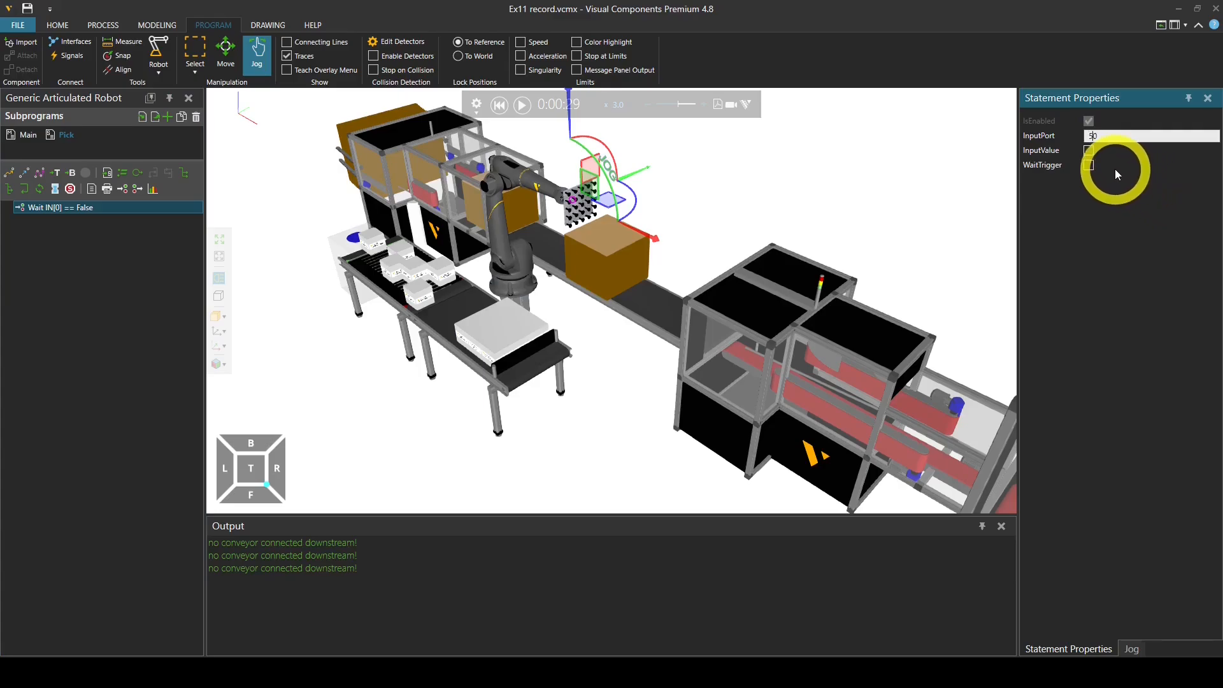
type("50")
left_click(1089, 151)
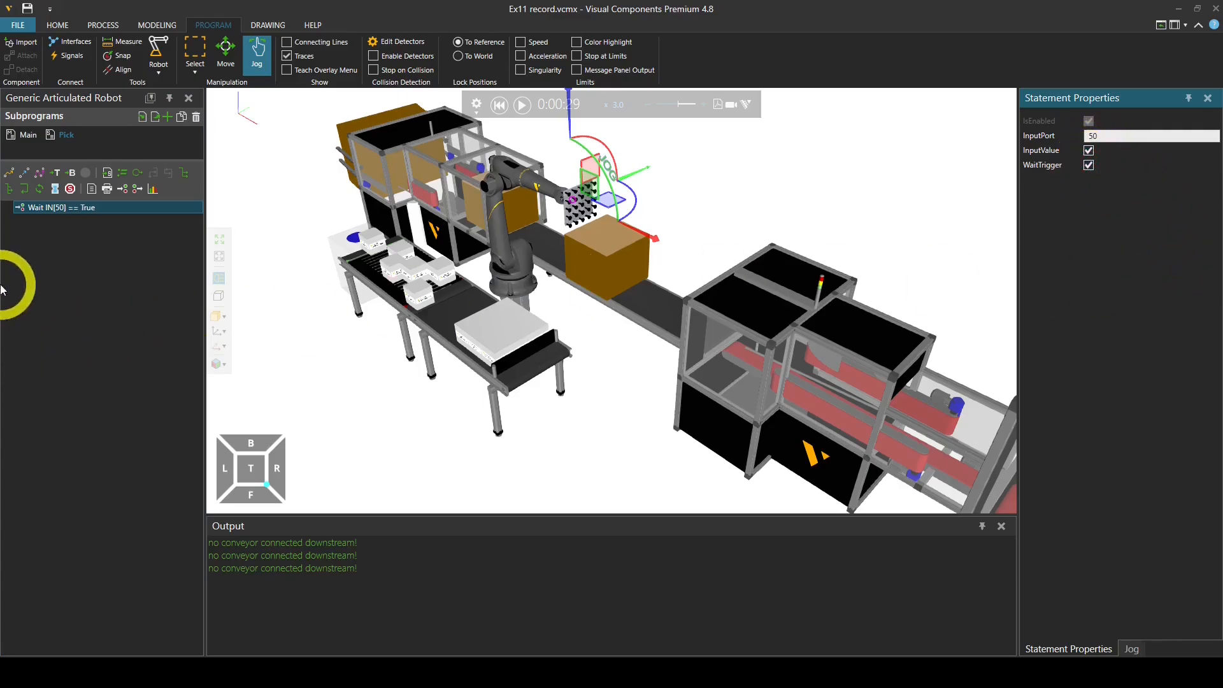
Step: Add a Halt statement with HaltSimulation enabled to the Pick subprogram, and restart the simulation from the beginning
left_click(70, 189)
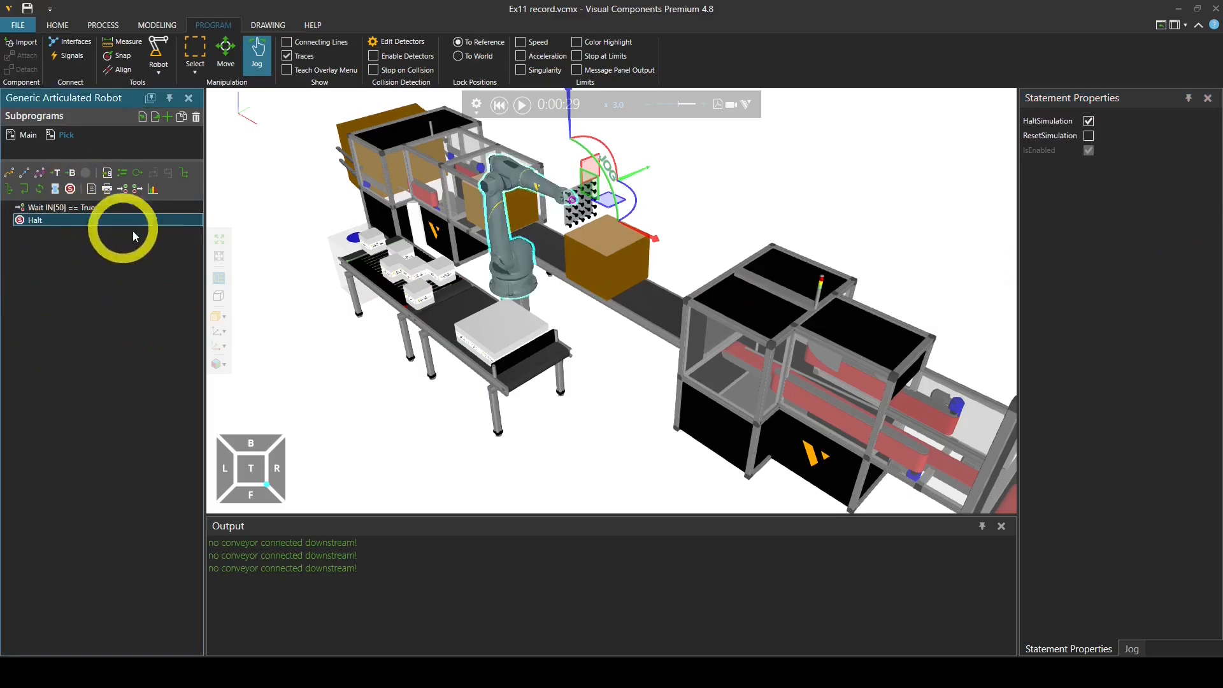
left_click(499, 105)
left_click(521, 105)
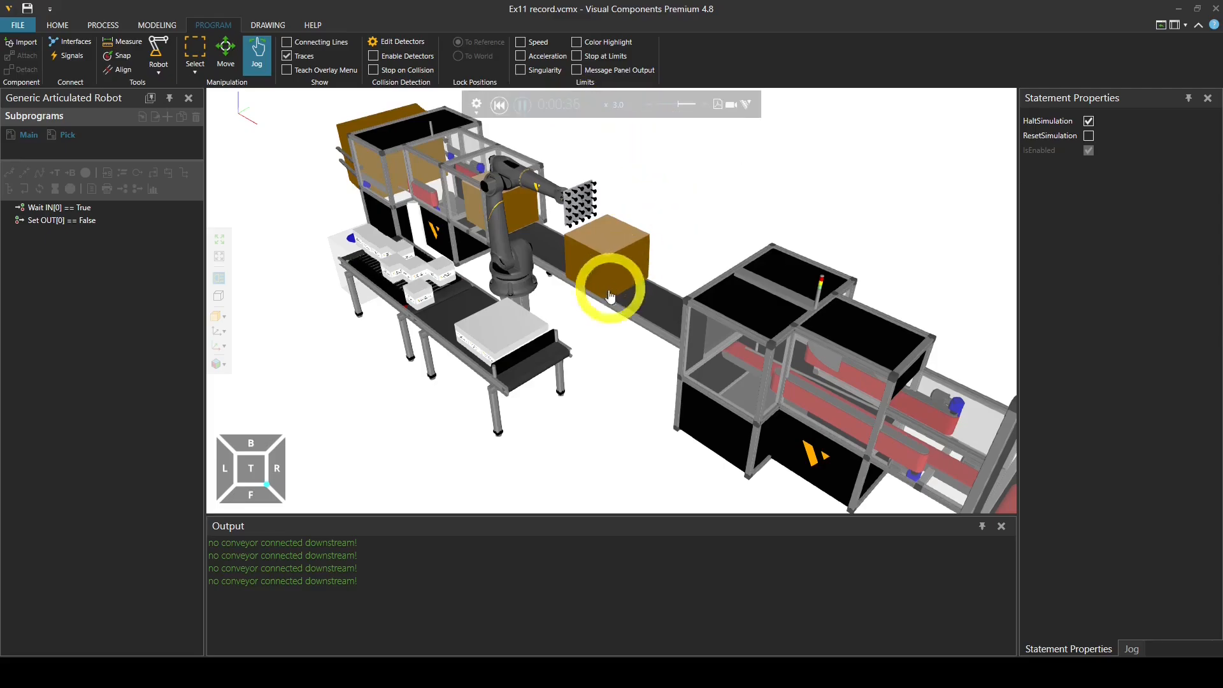
Step: Pause the simulation, open the robot's Pick subprogram, and set the jogging tool to GripperTCP
left_click(521, 105)
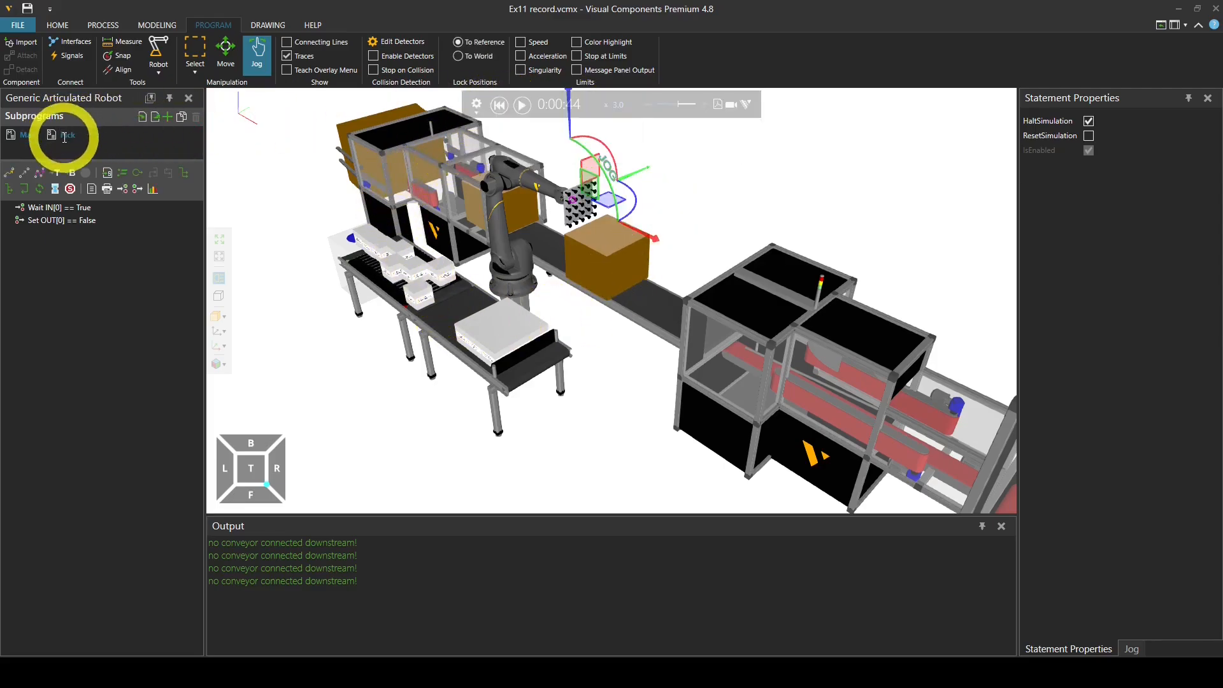
left_click(65, 137)
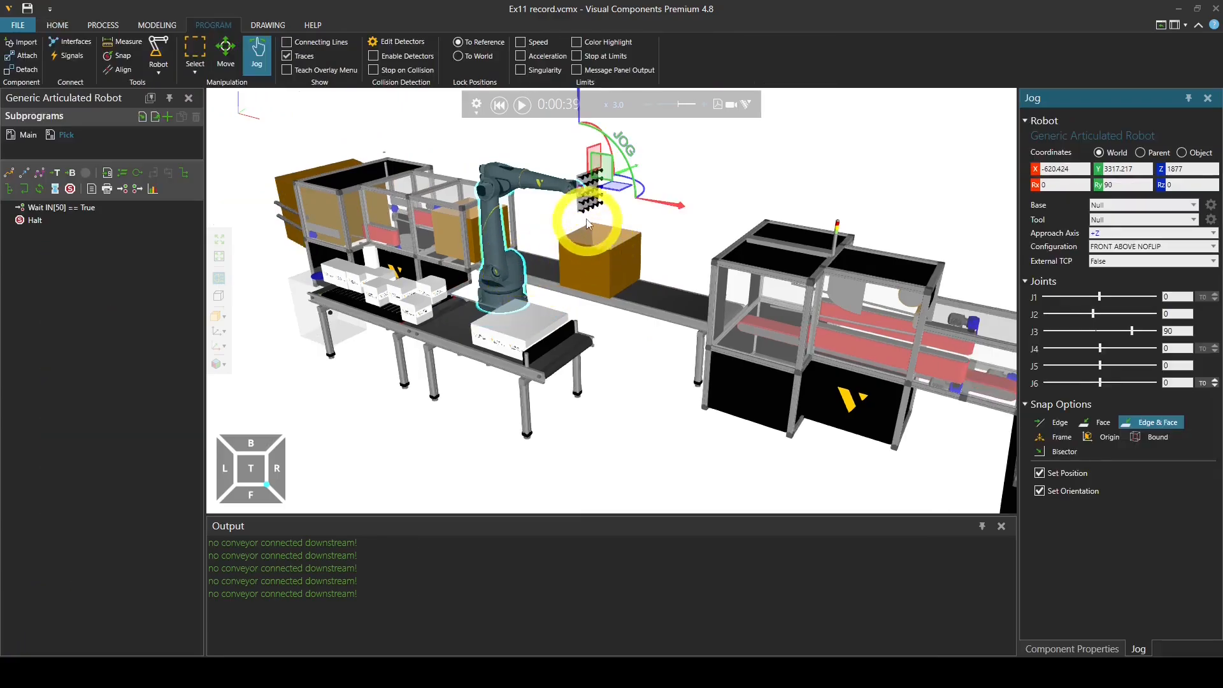
left_click(1154, 219)
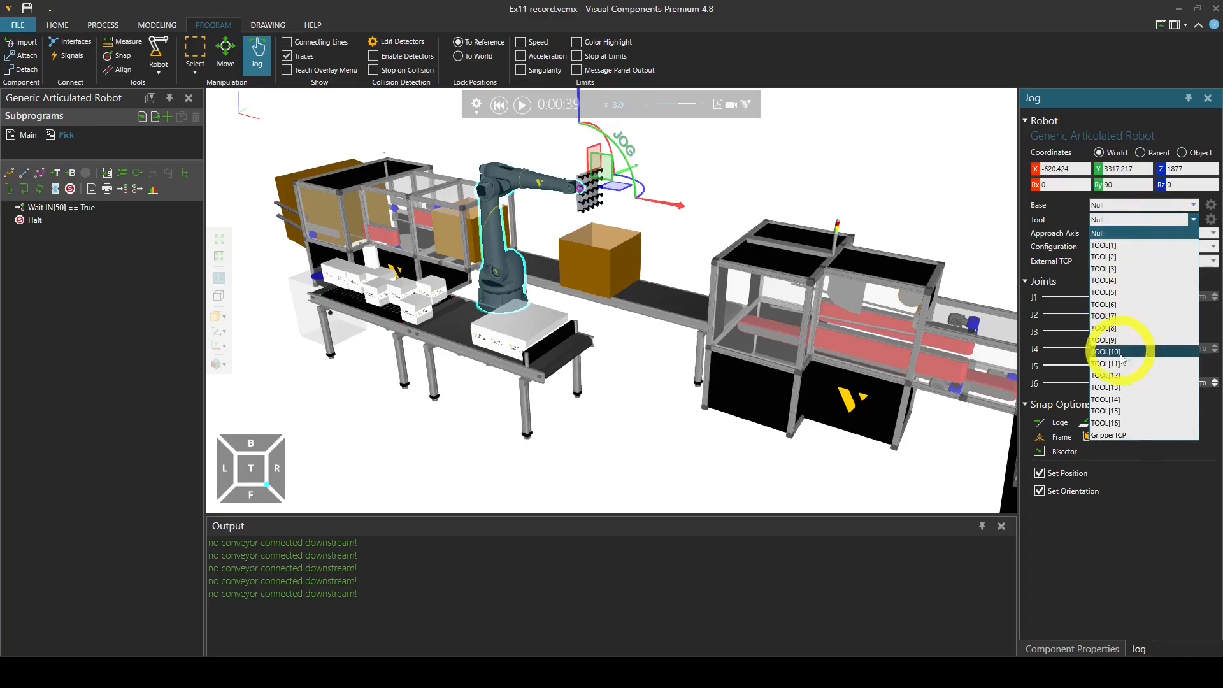
left_click(1132, 435)
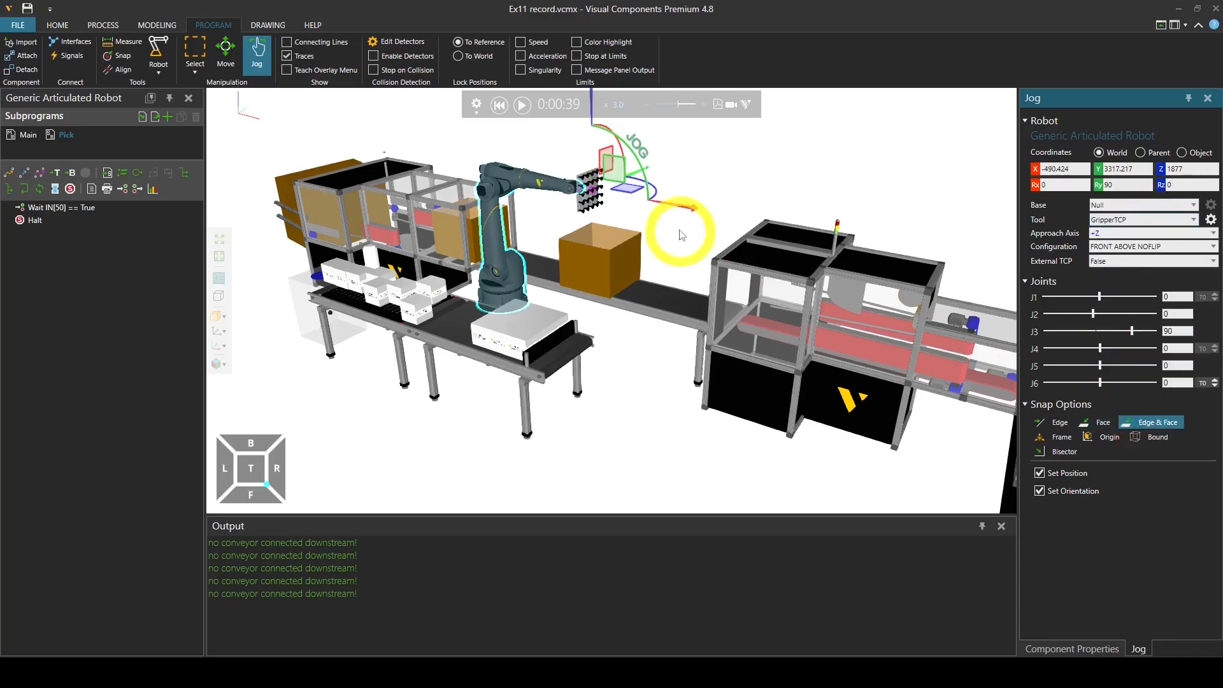
Step: Rotate the gripper to face straight down with Ry at 0, and save this pose as the simulation's initial state
scroll(561, 186, "up", 3)
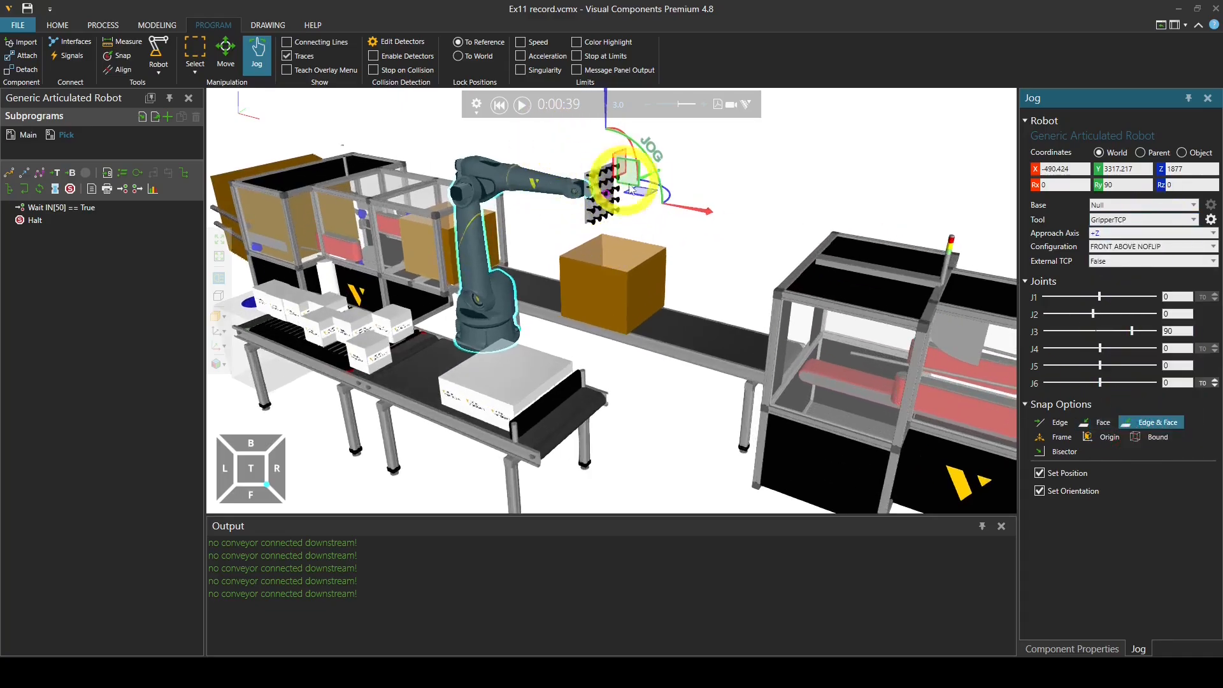
left_click_drag(651, 160, 631, 217)
left_click_drag(1136, 189, 1077, 188)
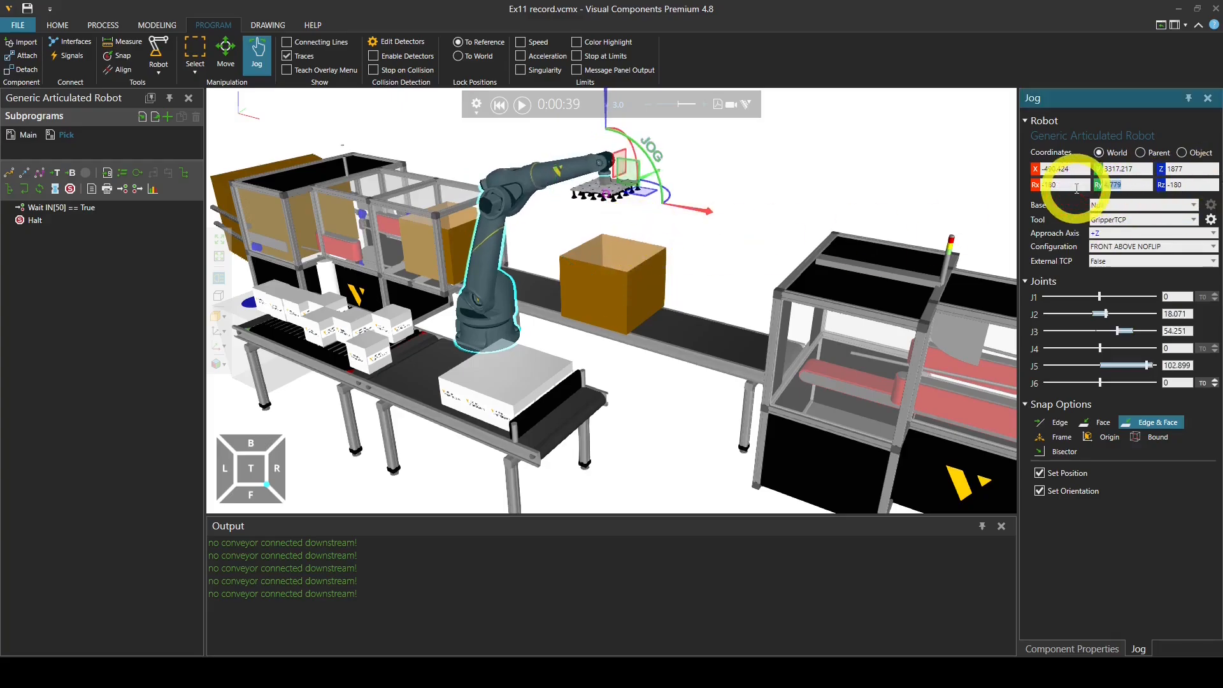
type("0")
key("Return")
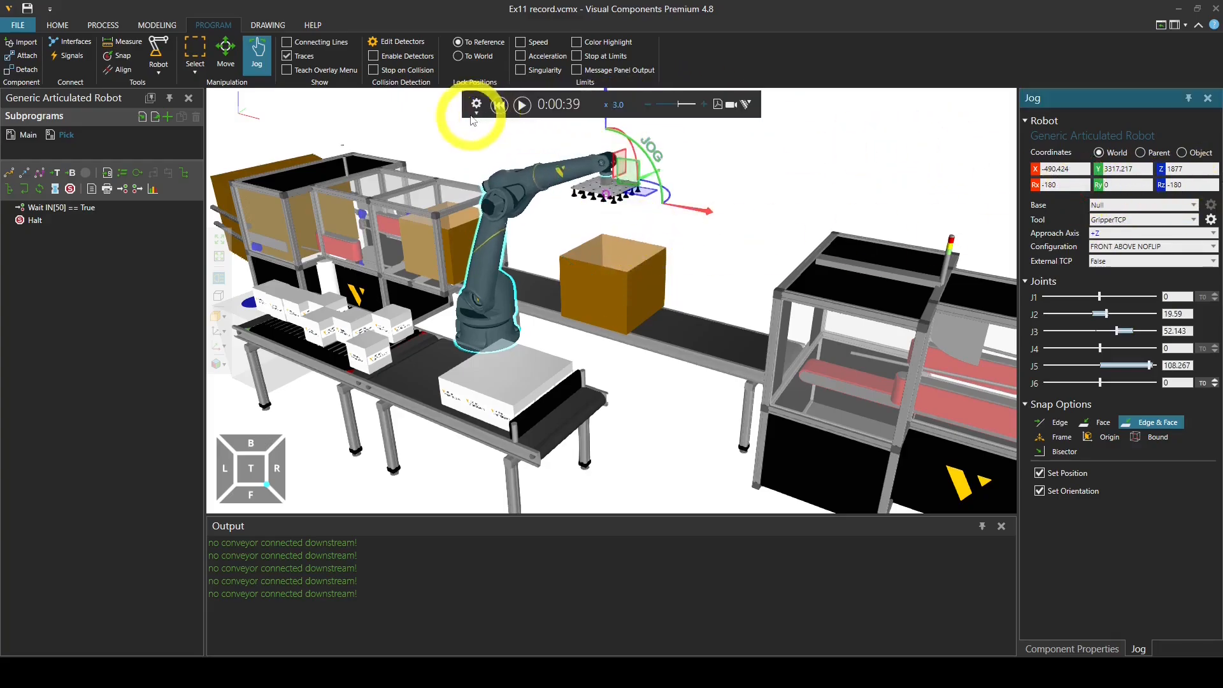
left_click(476, 114)
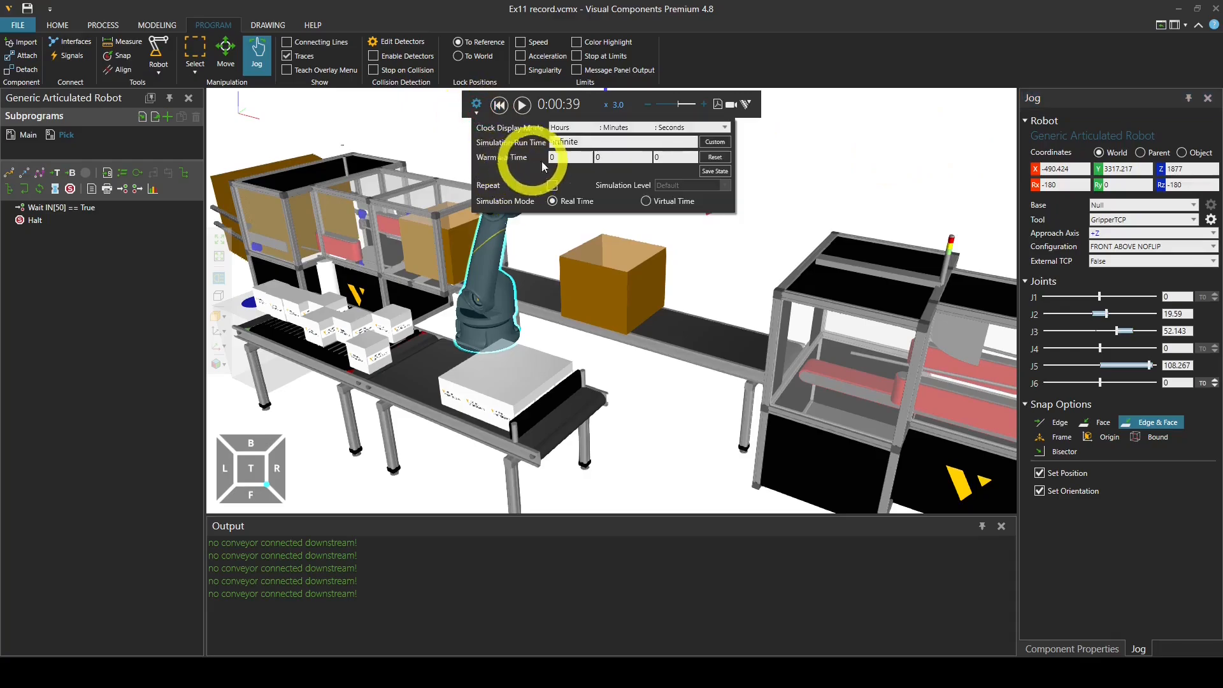
left_click(803, 190)
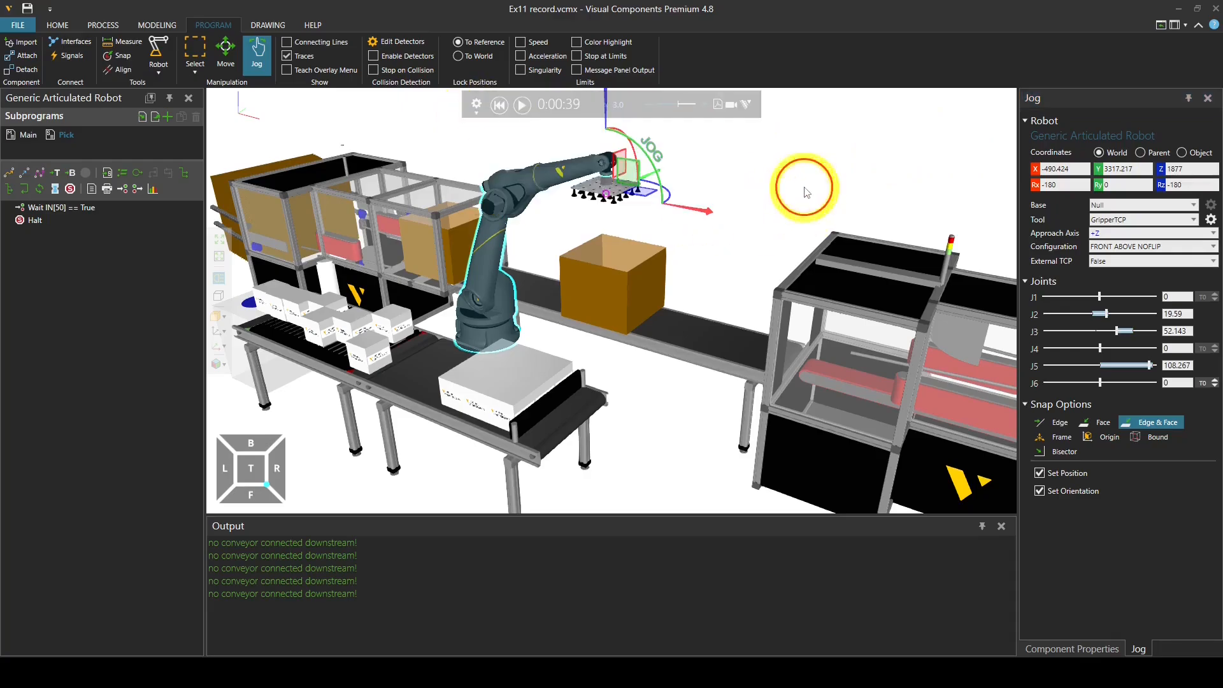
Step: Add a point-to-point motion at the robot's current pose after the Halt statement in the Pick subprogram
right_click_drag(619, 318, 615, 318)
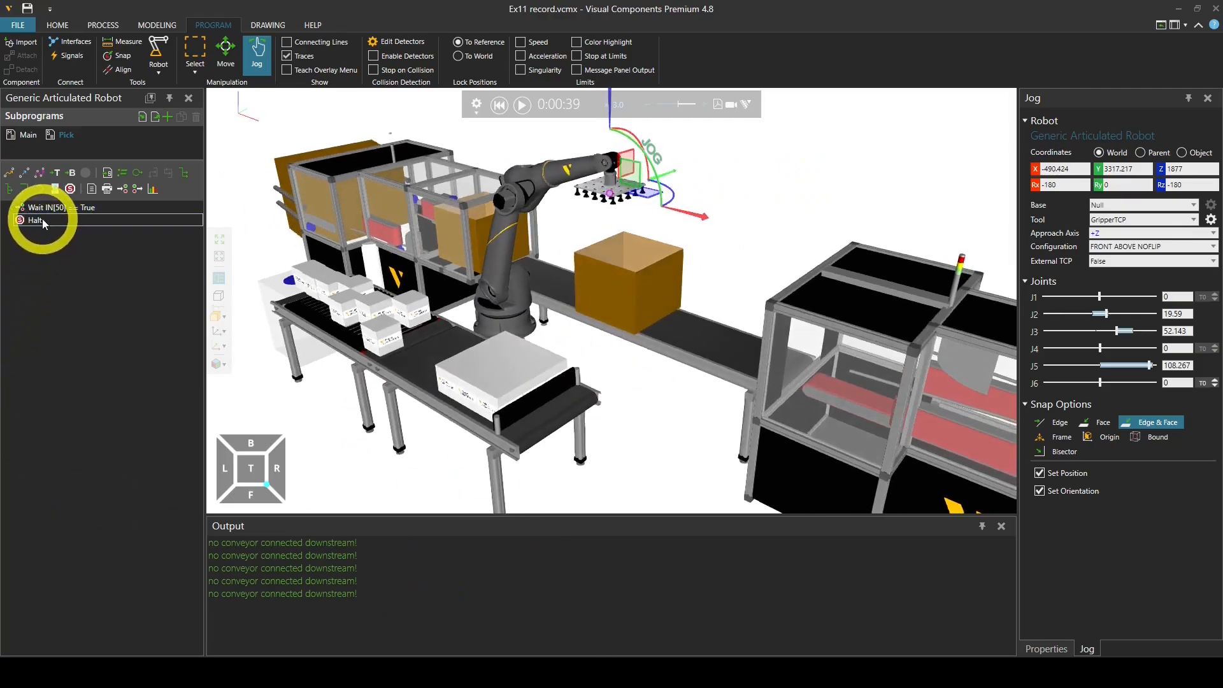
left_click(63, 224)
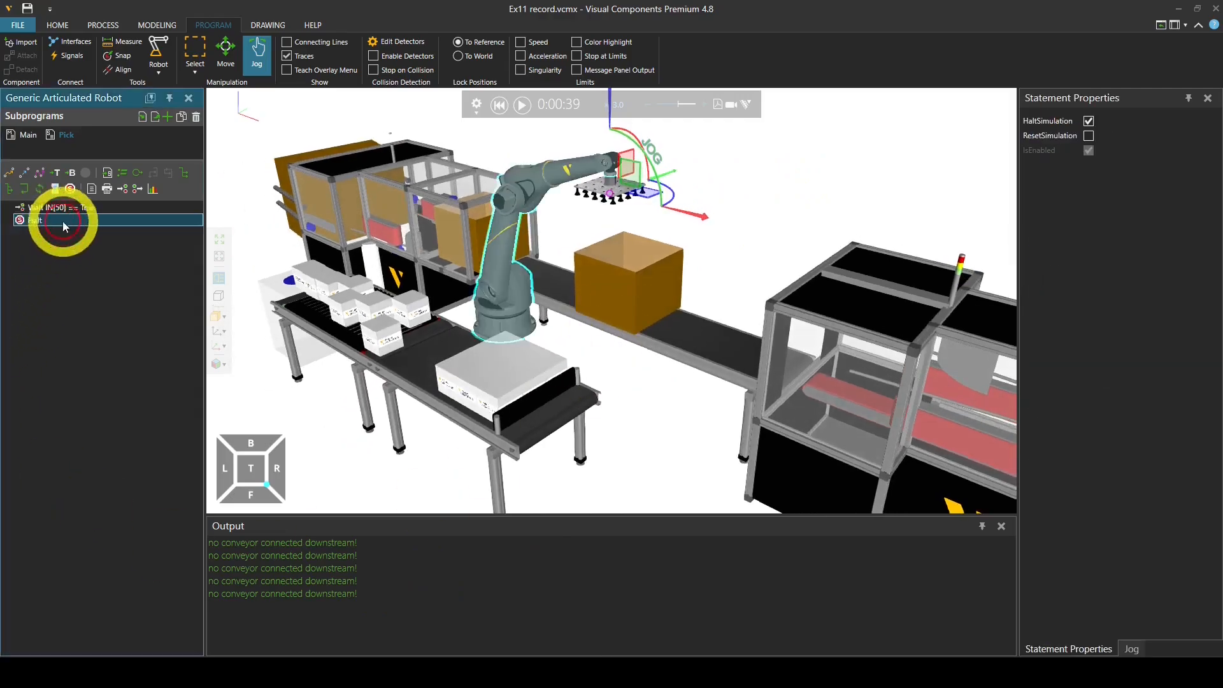
left_click(11, 173)
Step: Add a linear motion to the top of the product batch and another one straight up to a height of about 1631 mm
left_click_drag(613, 200, 497, 376)
scroll(503, 370, "up", 2)
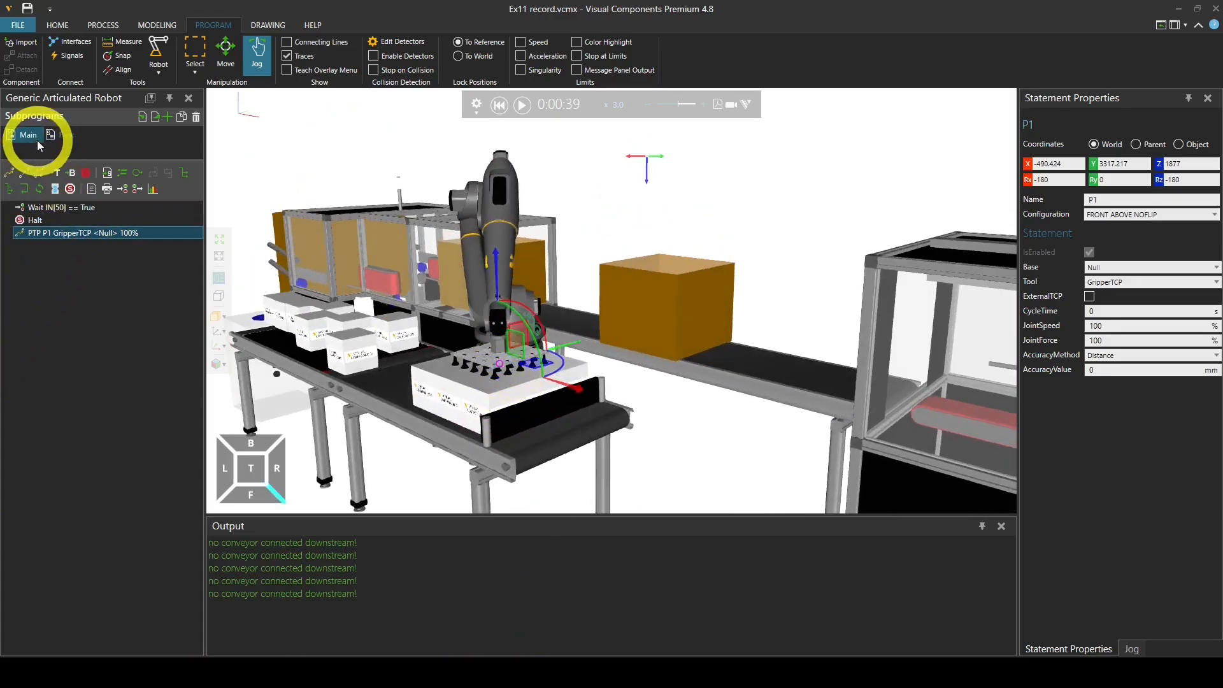
left_click(25, 178)
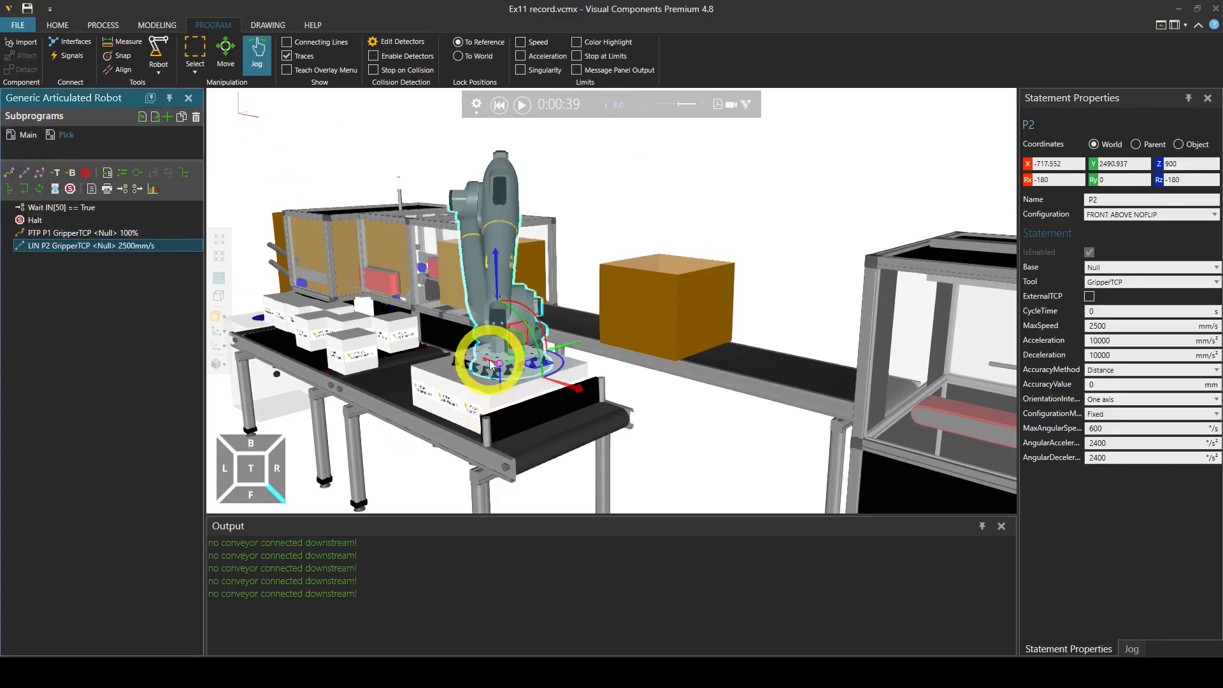
left_click_drag(497, 287, 498, 128)
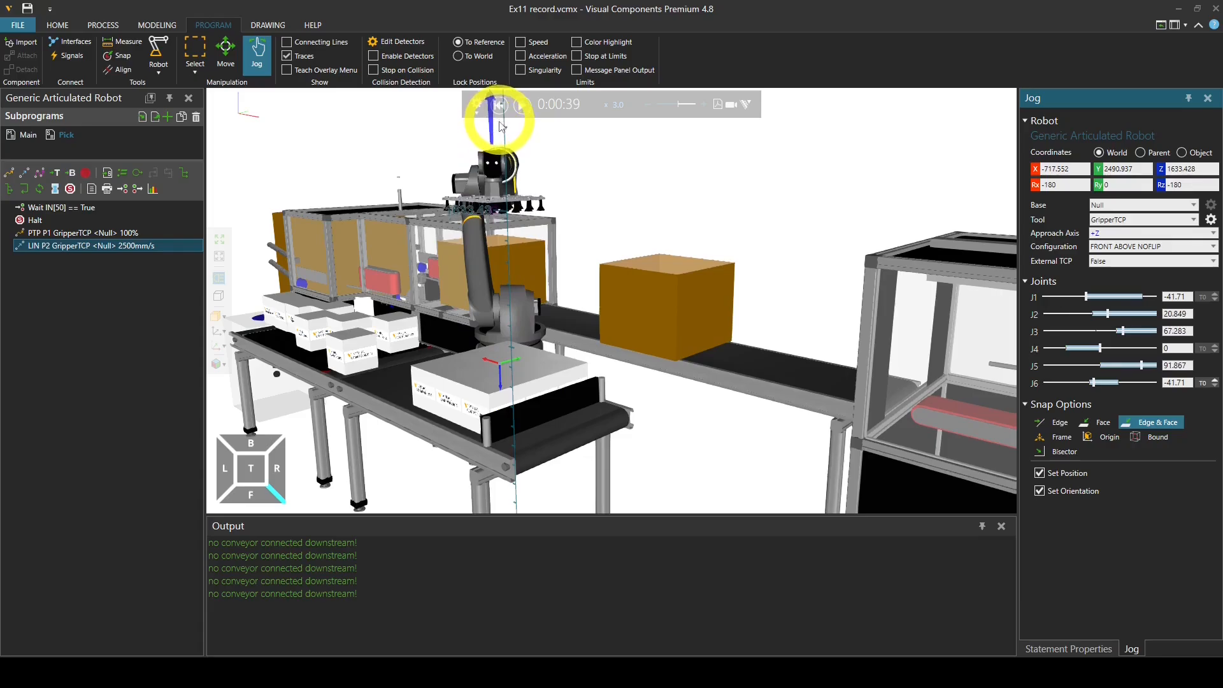
left_click_drag(501, 124, 502, 127)
left_click(29, 175)
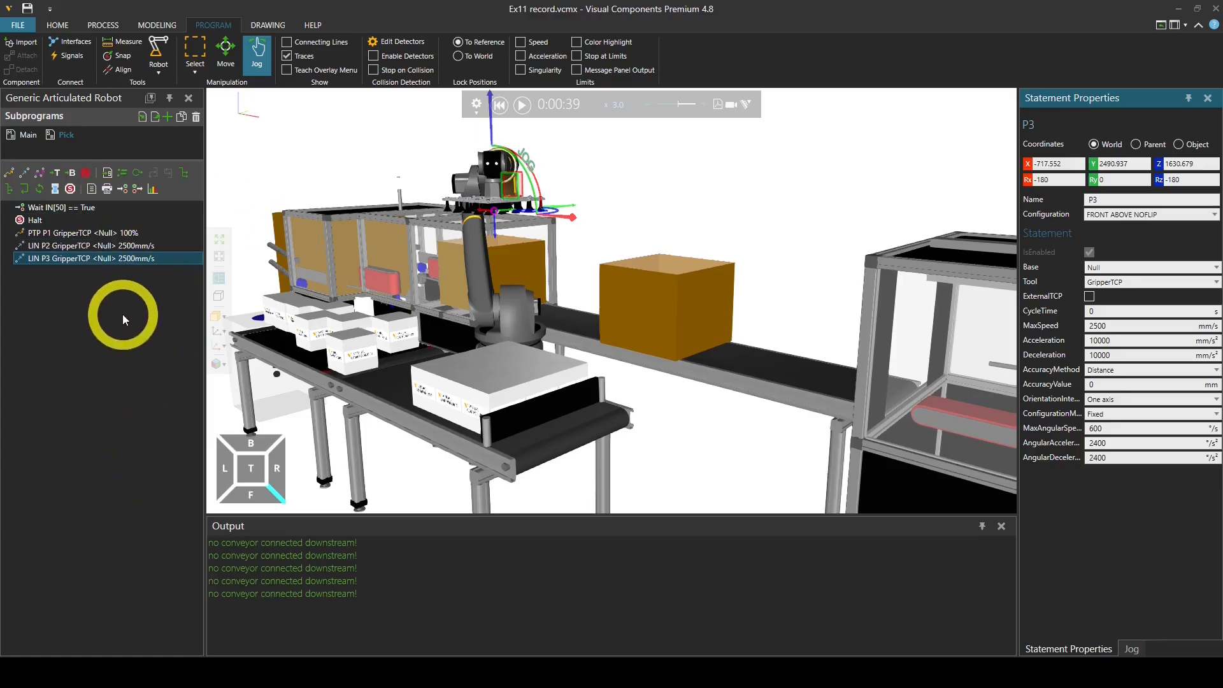
Step: Add a statement setting output 1 to True between the two linear motions of the Pick subprogram
left_click(138, 189)
left_click_drag(81, 274, 91, 267)
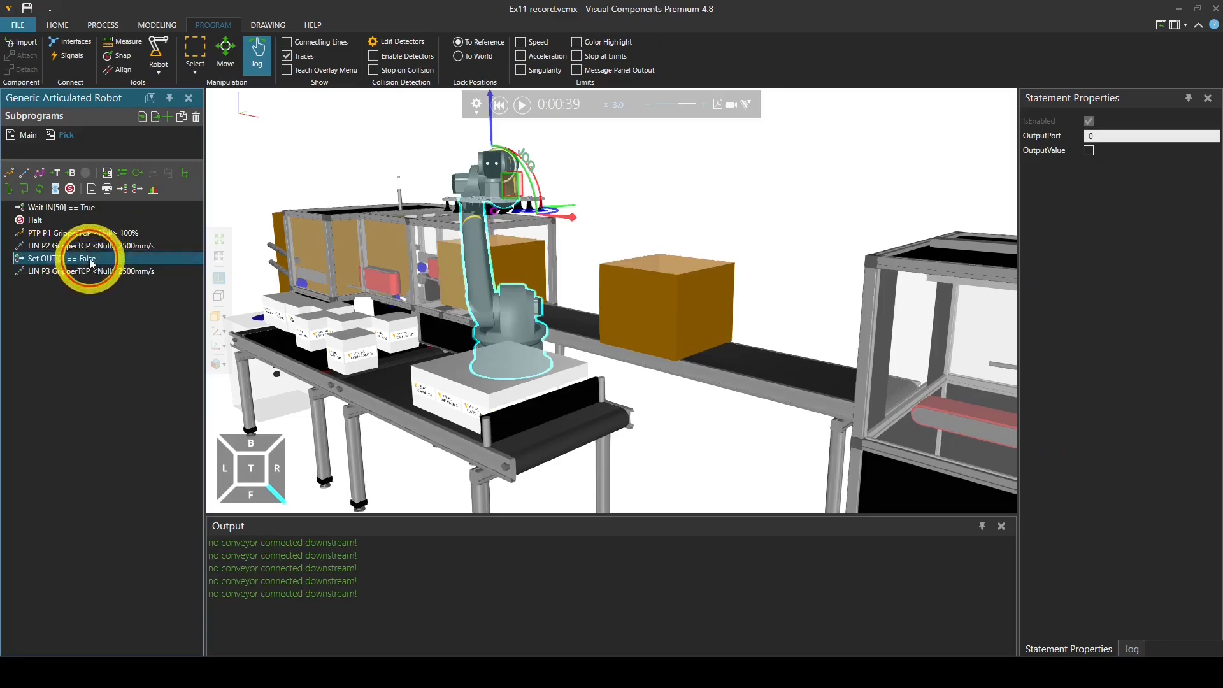
left_click(1075, 143)
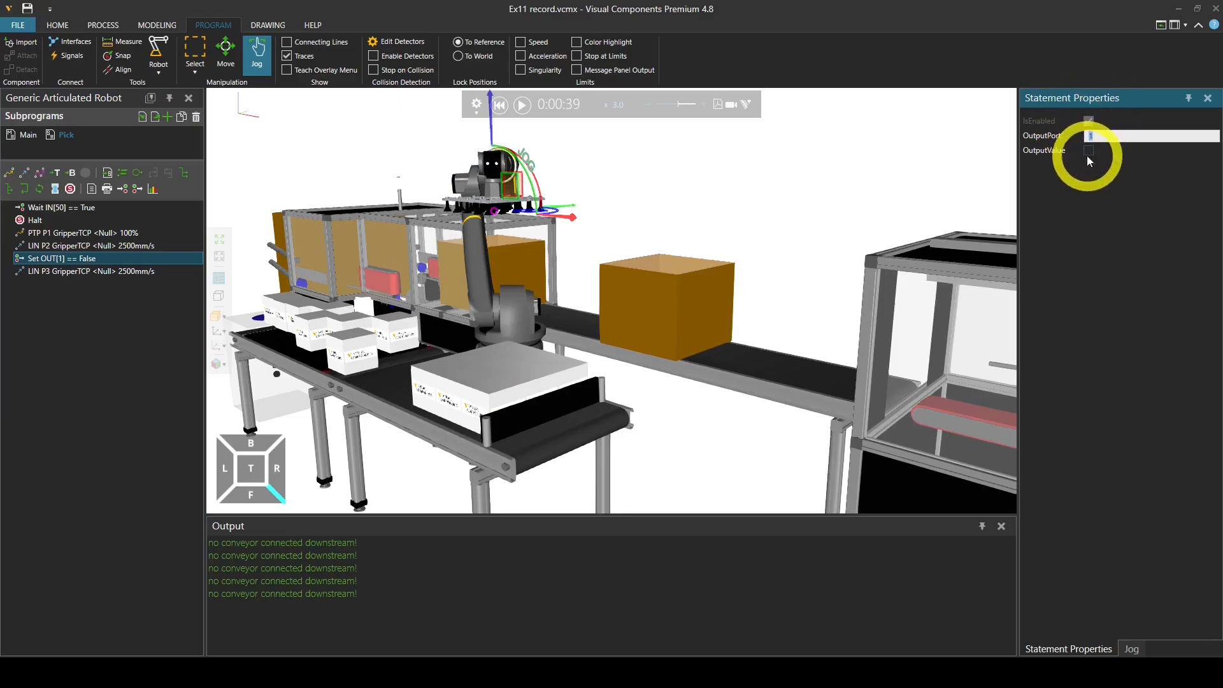
left_click(1089, 151)
left_click(724, 185)
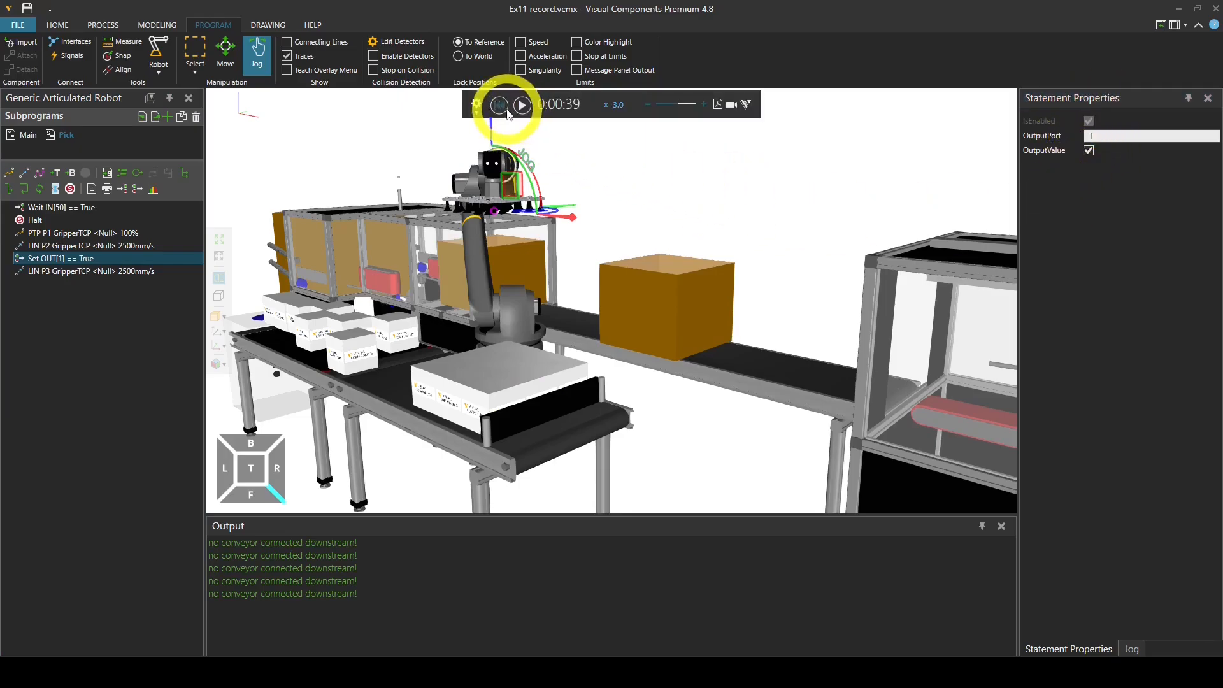
Step: Reset the simulation and examine the robot's signal action settings for output 1
left_click(501, 106)
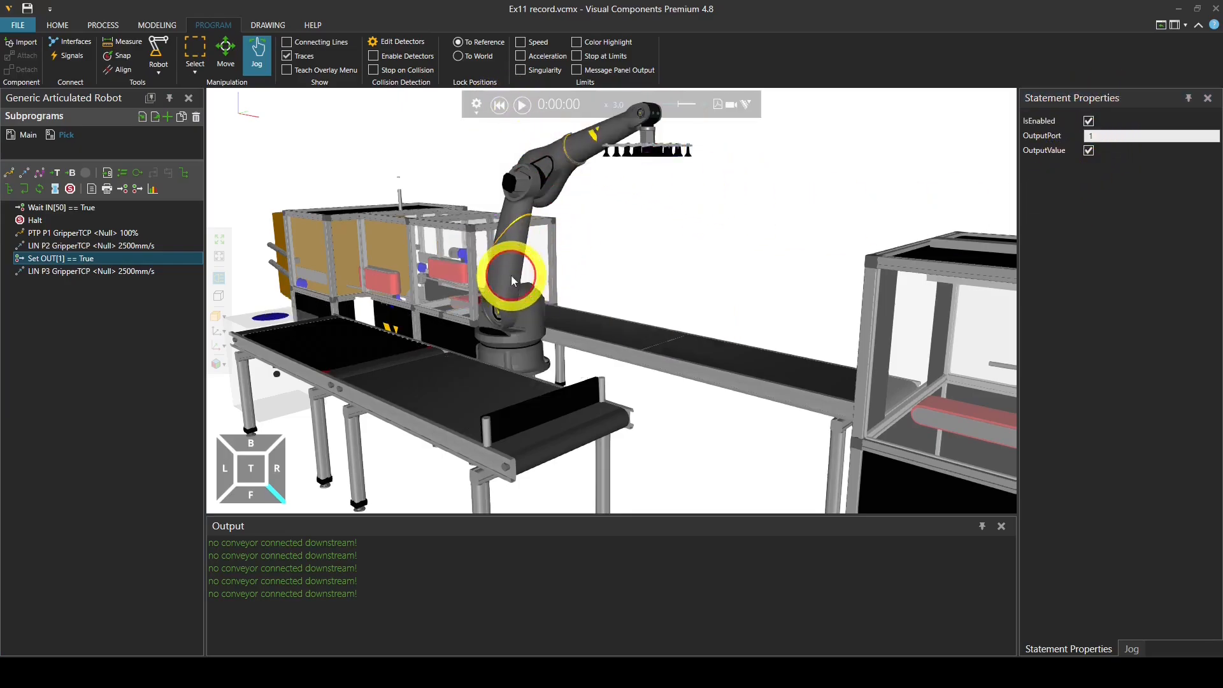
left_click(512, 280)
left_click(1087, 571)
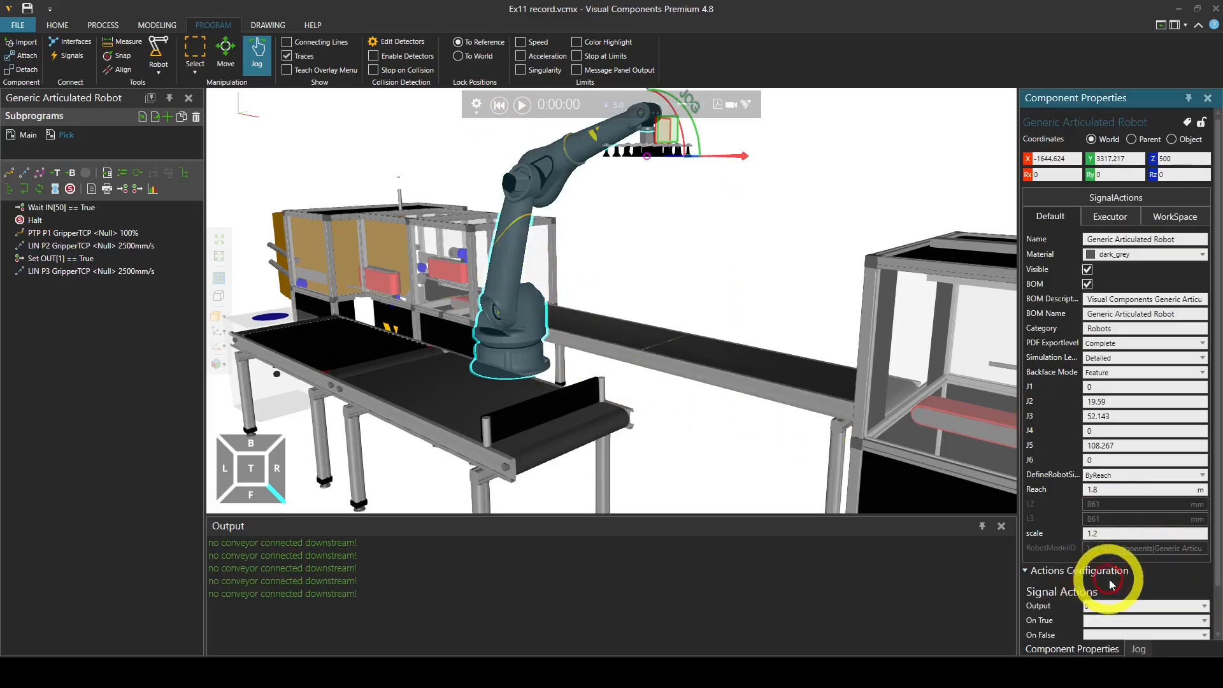
scroll(1109, 586, "down", 2)
left_click(1119, 558)
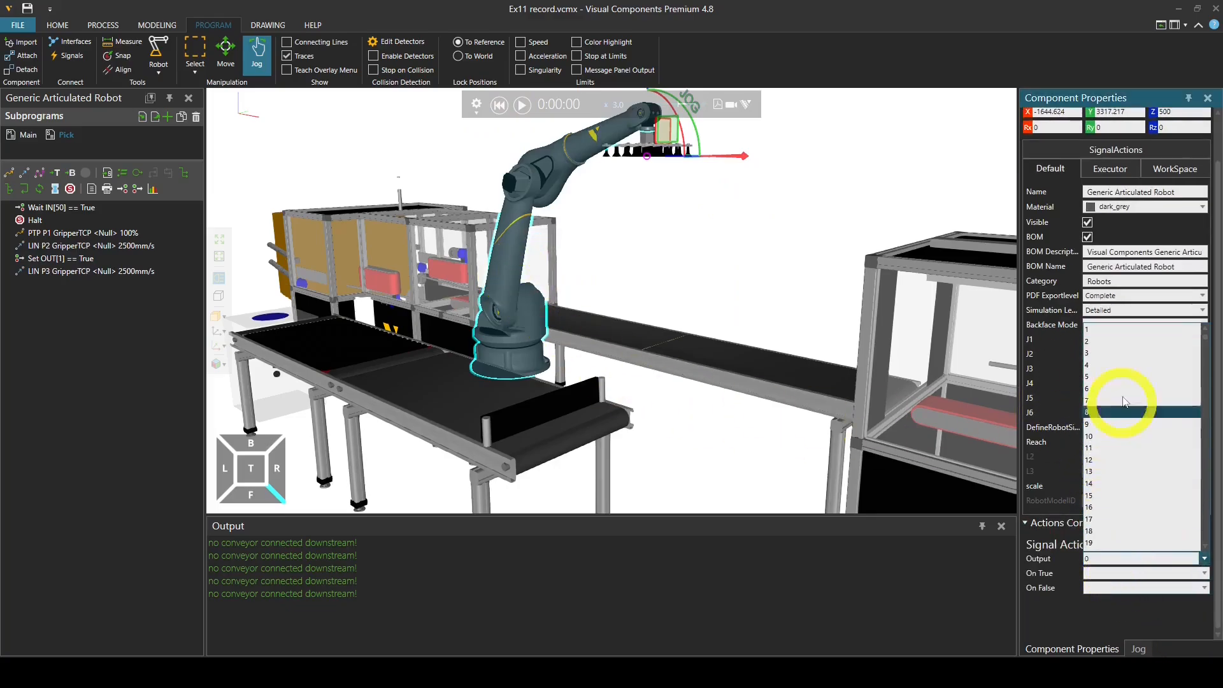
left_click(1111, 329)
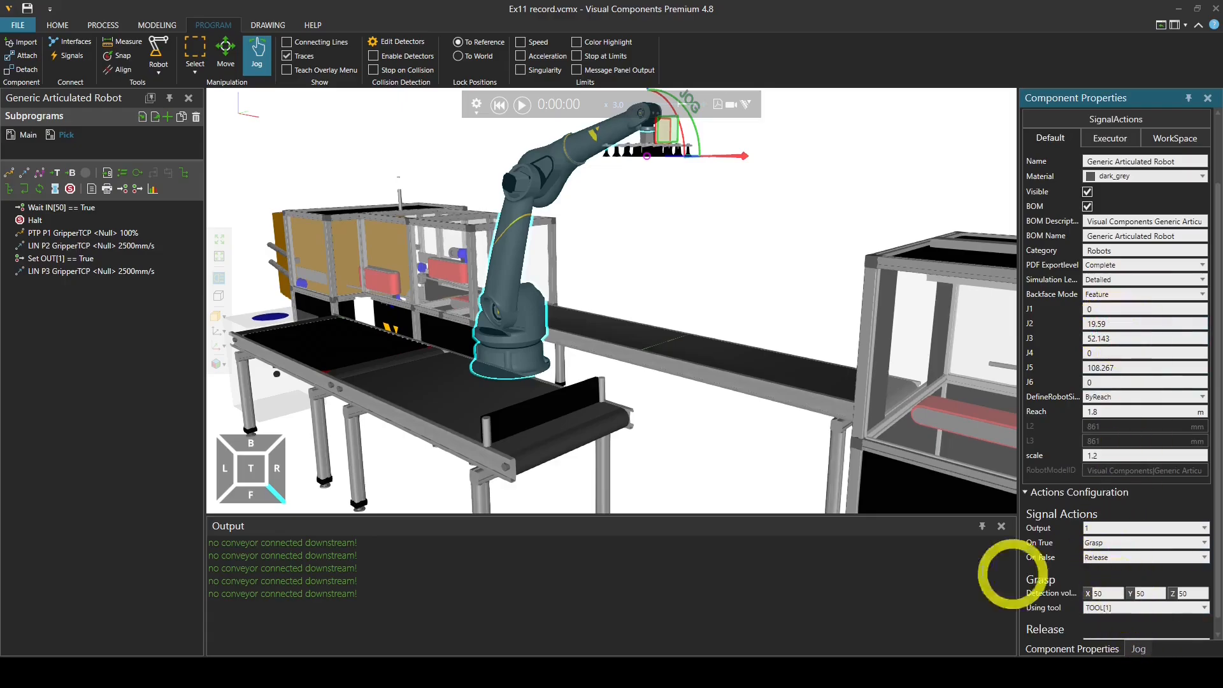
Step: Restart the simulation, watch the boxes and product batch arrive at the robot, and pause it
left_click(501, 107)
left_click(523, 106)
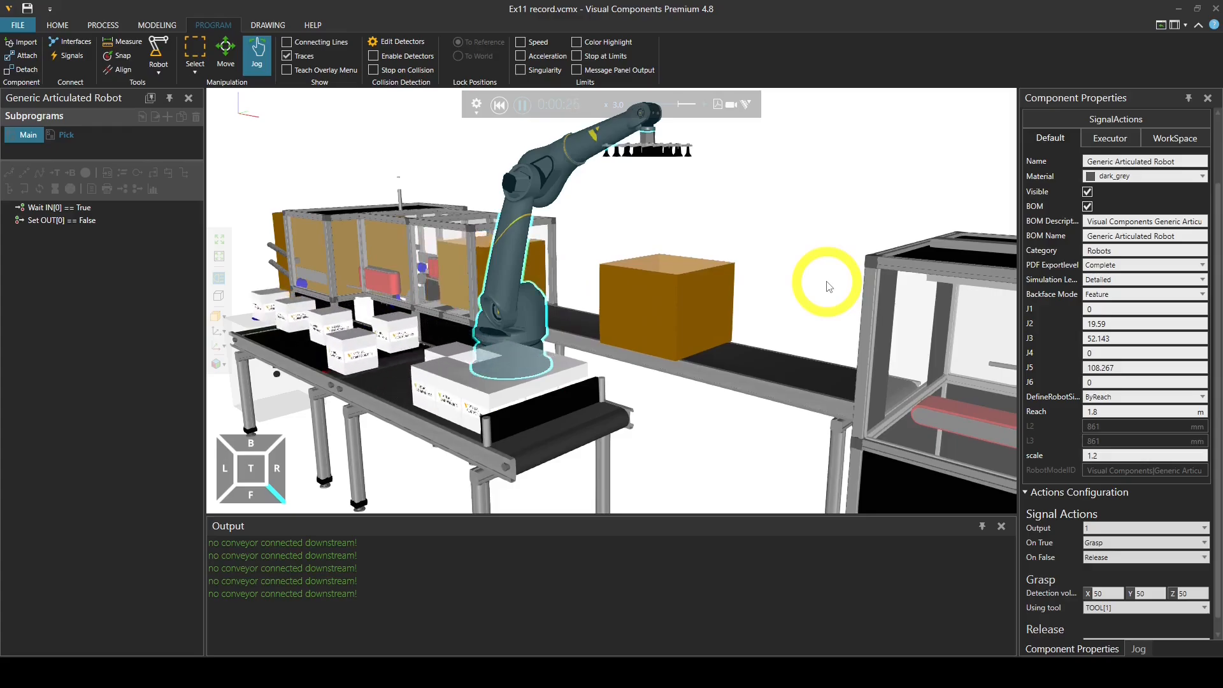
right_click_drag(798, 284, 781, 295)
left_click(522, 105)
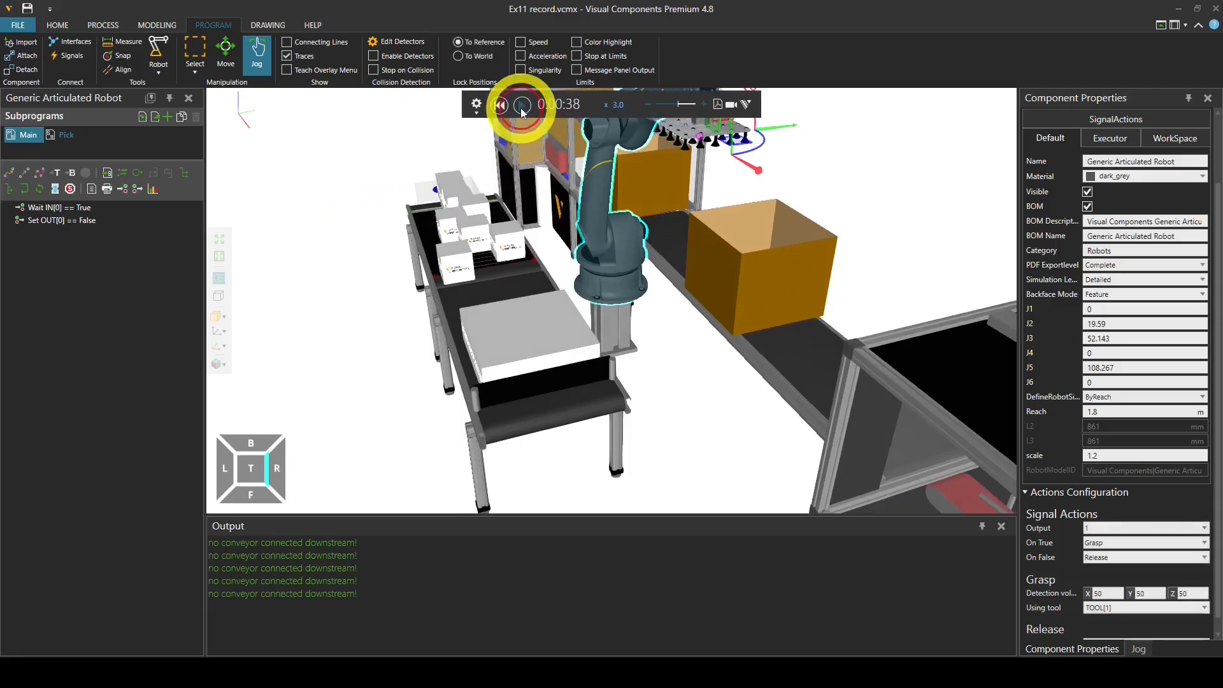
Step: Add a call to the Pick subprogram in Main, and delete the Halt statement from Pick
left_click(108, 175)
left_click(62, 135)
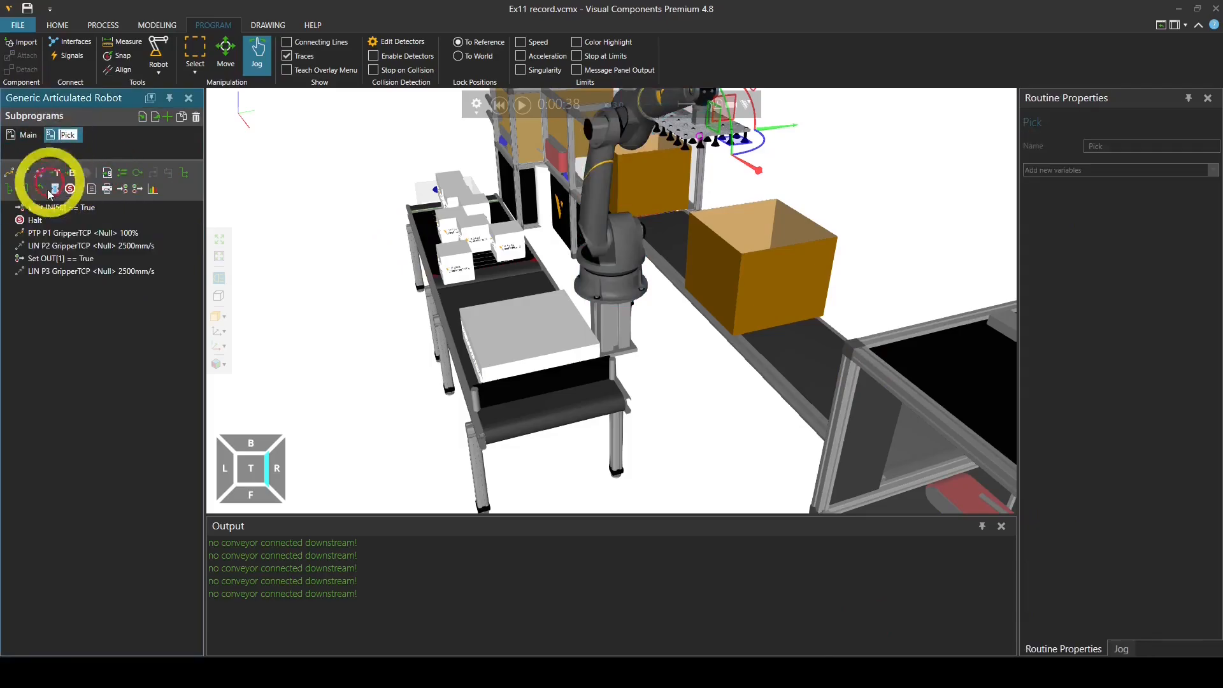
left_click(36, 221)
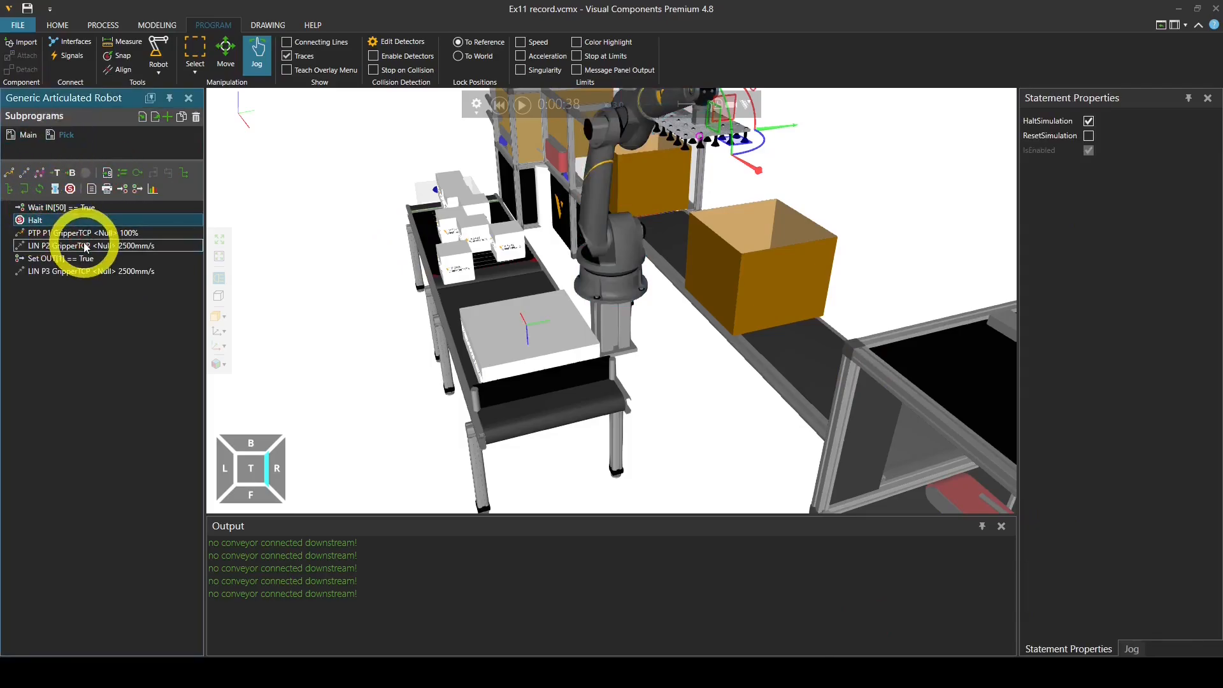
key("Delete")
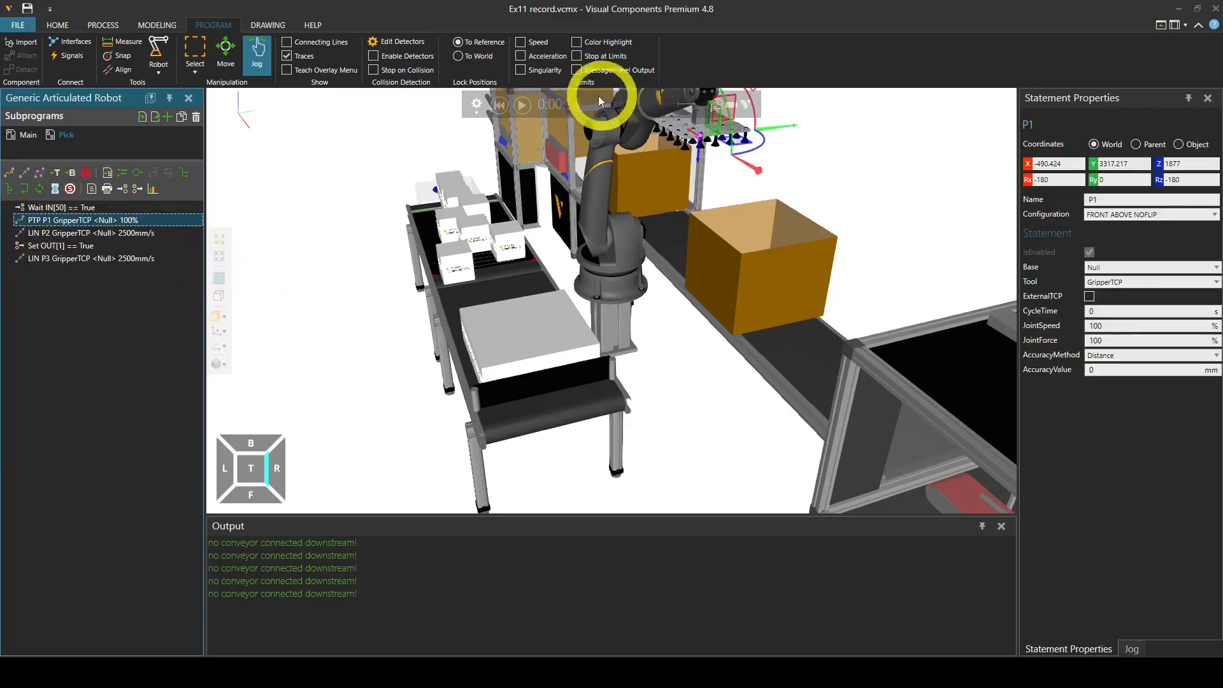
Step: Rerun the simulation to check the pick motion, pause it, and inspect the gripper's contact with the batch at point P2
left_click(500, 105)
left_click(522, 105)
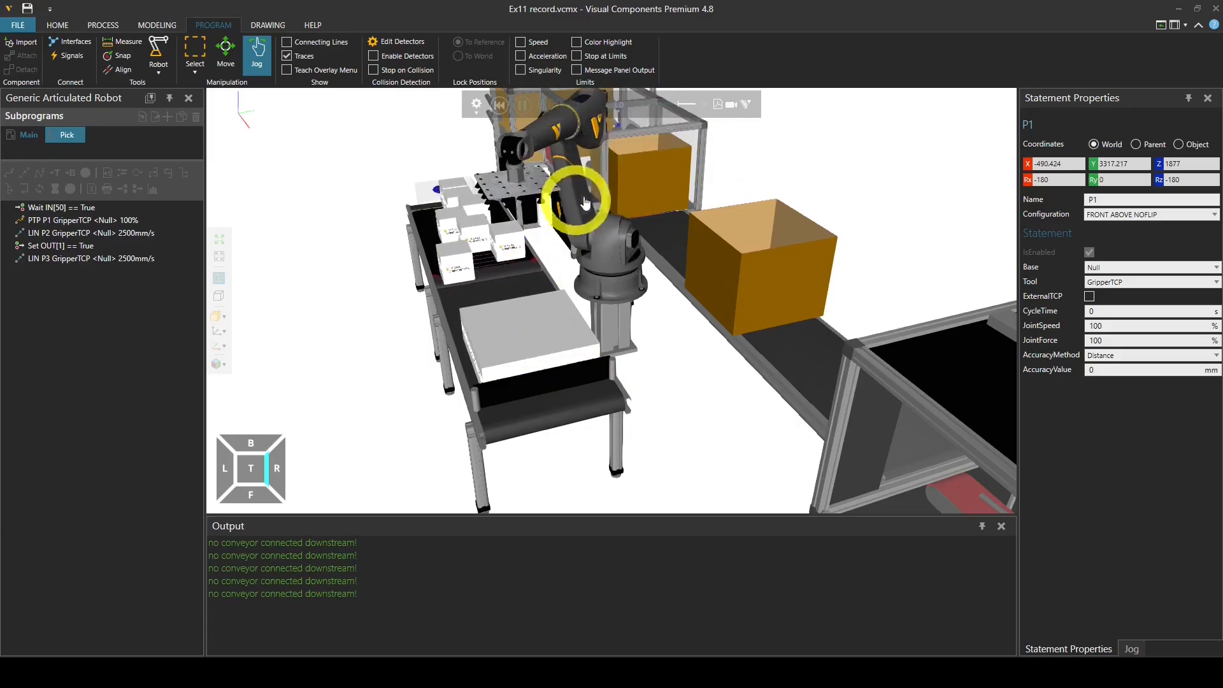
left_click(522, 105)
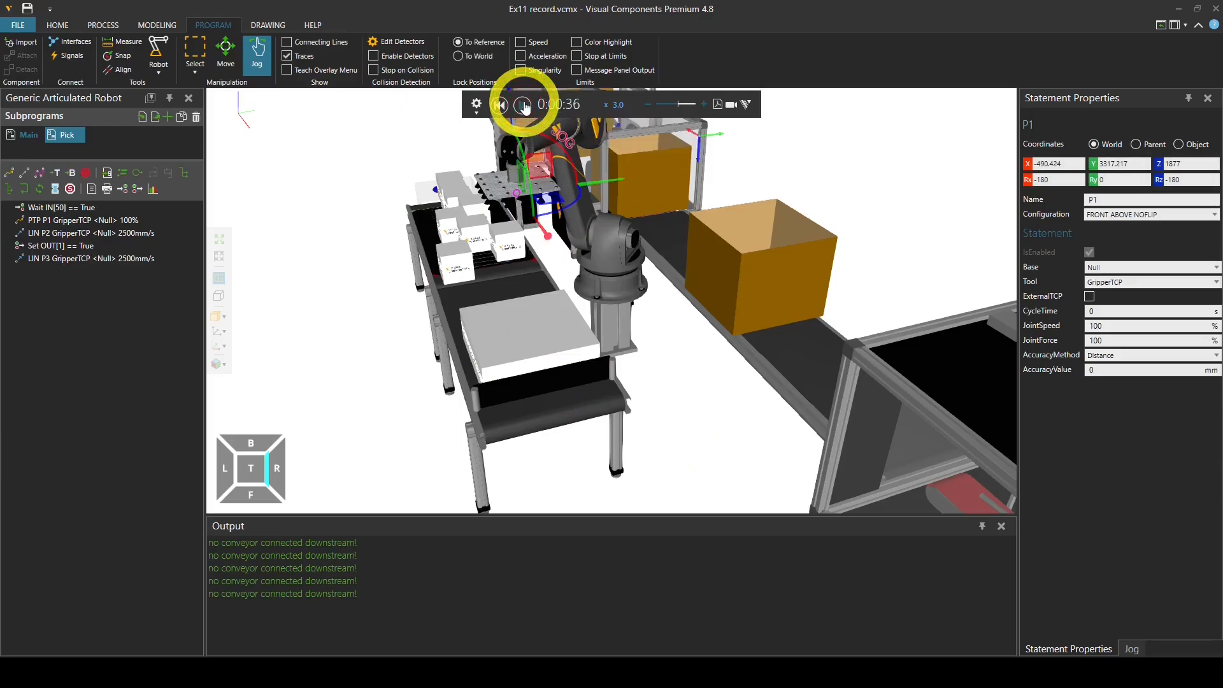
left_click(82, 235)
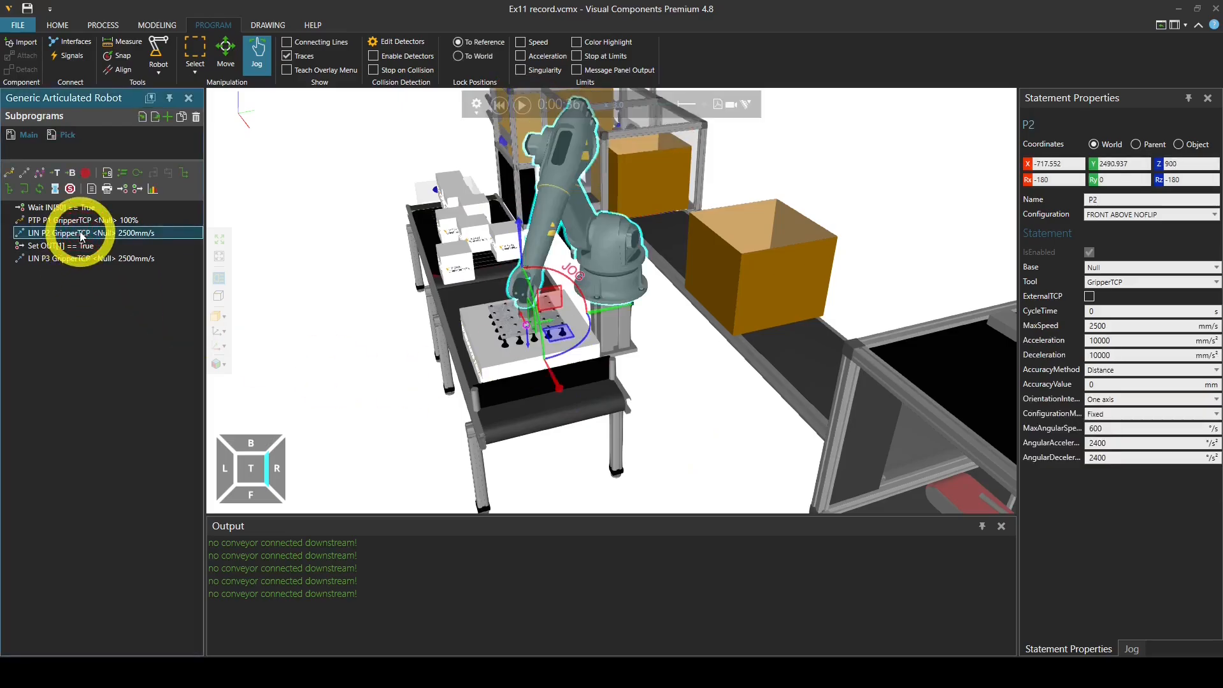
mouse_move(494, 385)
right_mouse_down()
mouse_move(519, 361)
mouse_move(507, 347)
mouse_move(503, 389)
right_mouse_up()
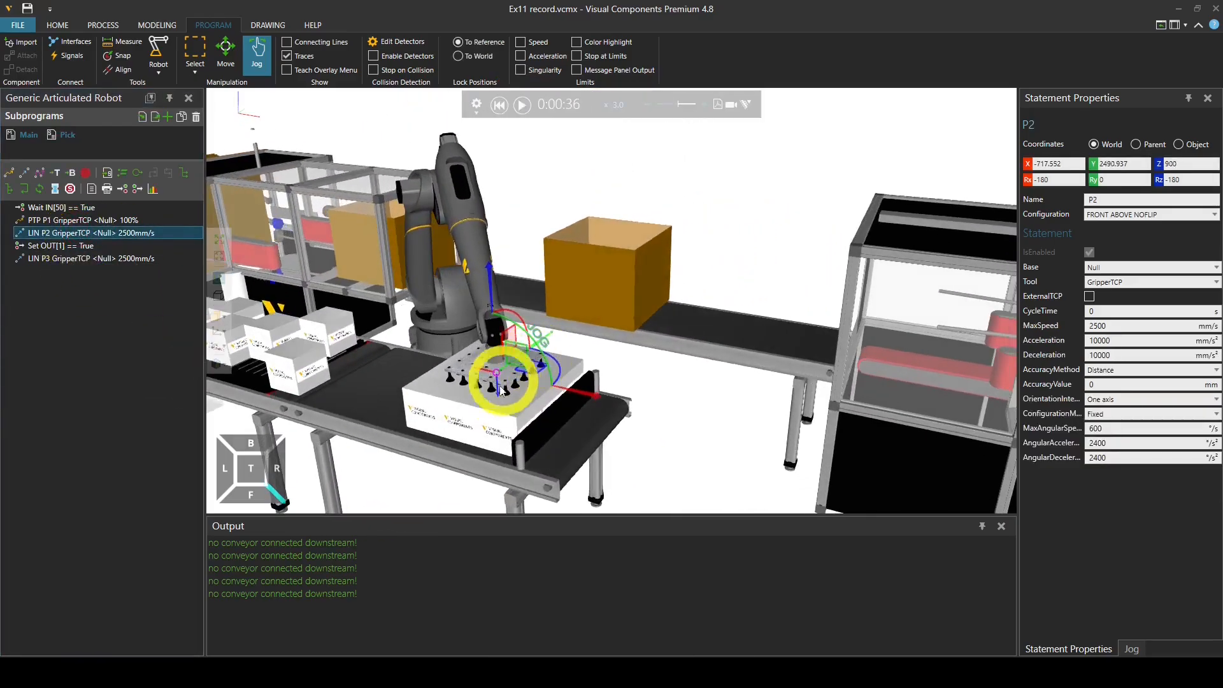
scroll(404, 410, "up", 3)
right_click_drag(404, 409, 454, 405)
right_click_drag(530, 398, 537, 392)
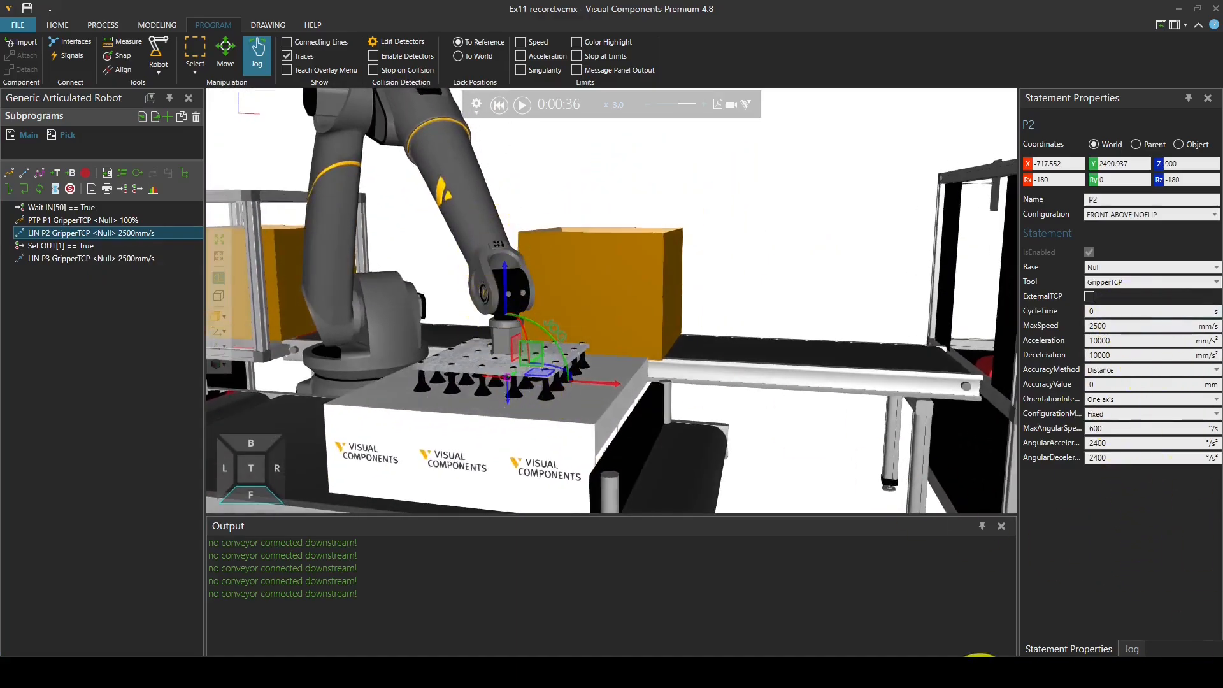
Step: In the robot's signal actions for output 1, set the grasp tool to GripperTCP
left_click(479, 208)
left_click(1127, 560)
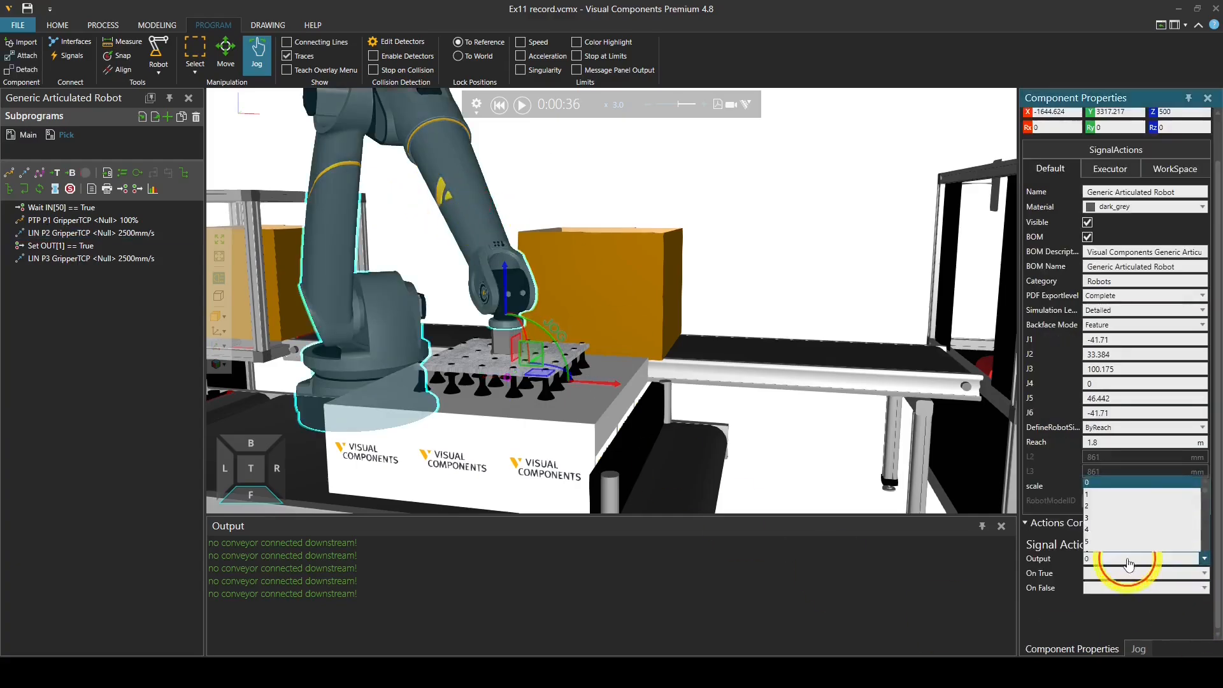
left_click(1099, 343)
scroll(1135, 560, "down", 1)
left_click(1130, 595)
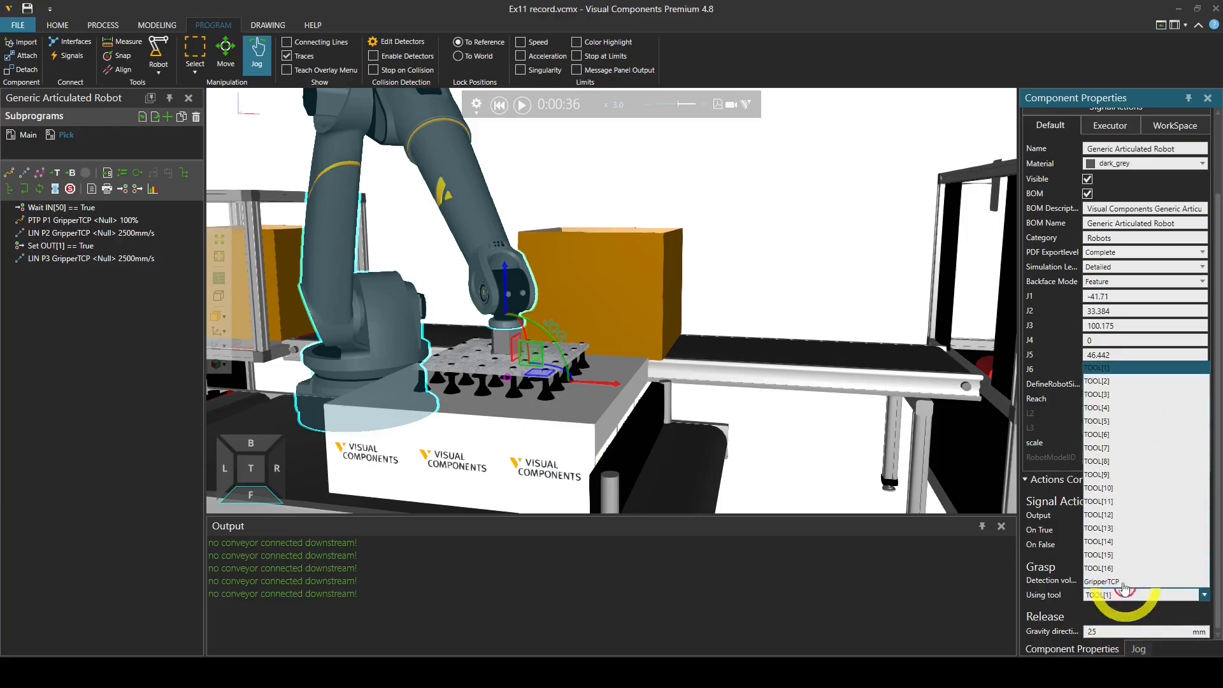
left_click(1117, 585)
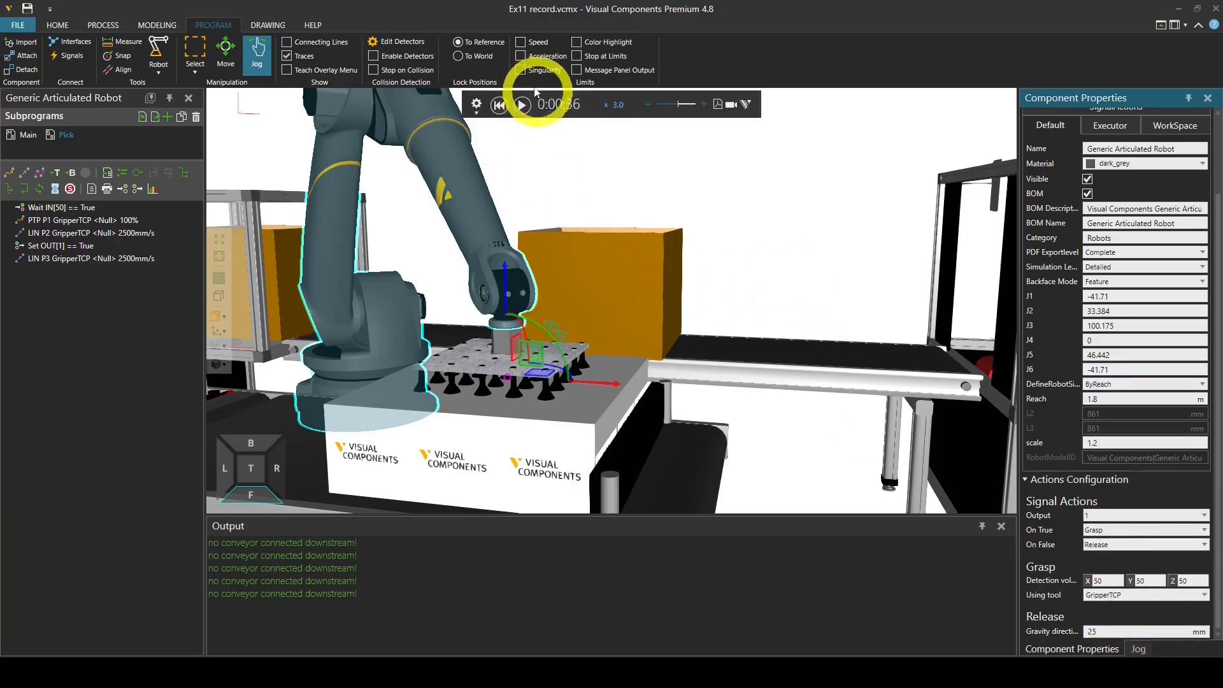
Step: Rerun the simulation from the start, check how much of the batch the gripper lifts, and reset it
left_click(500, 104)
left_click(523, 106)
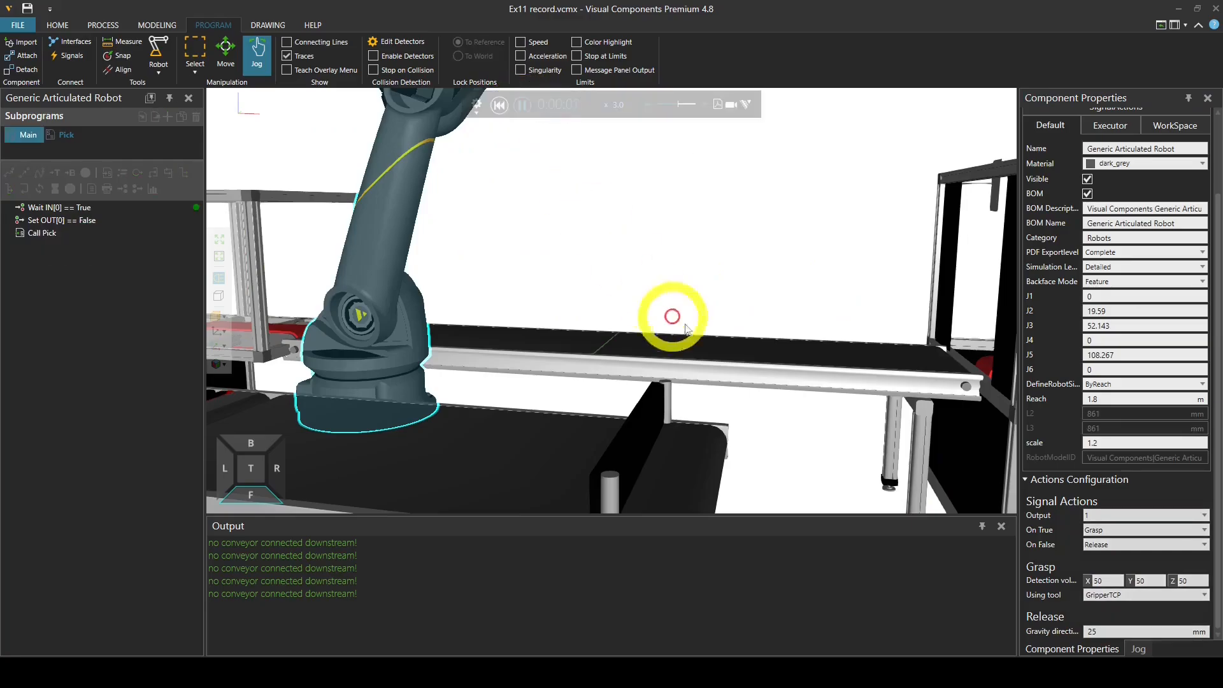
scroll(700, 297, "down", 5)
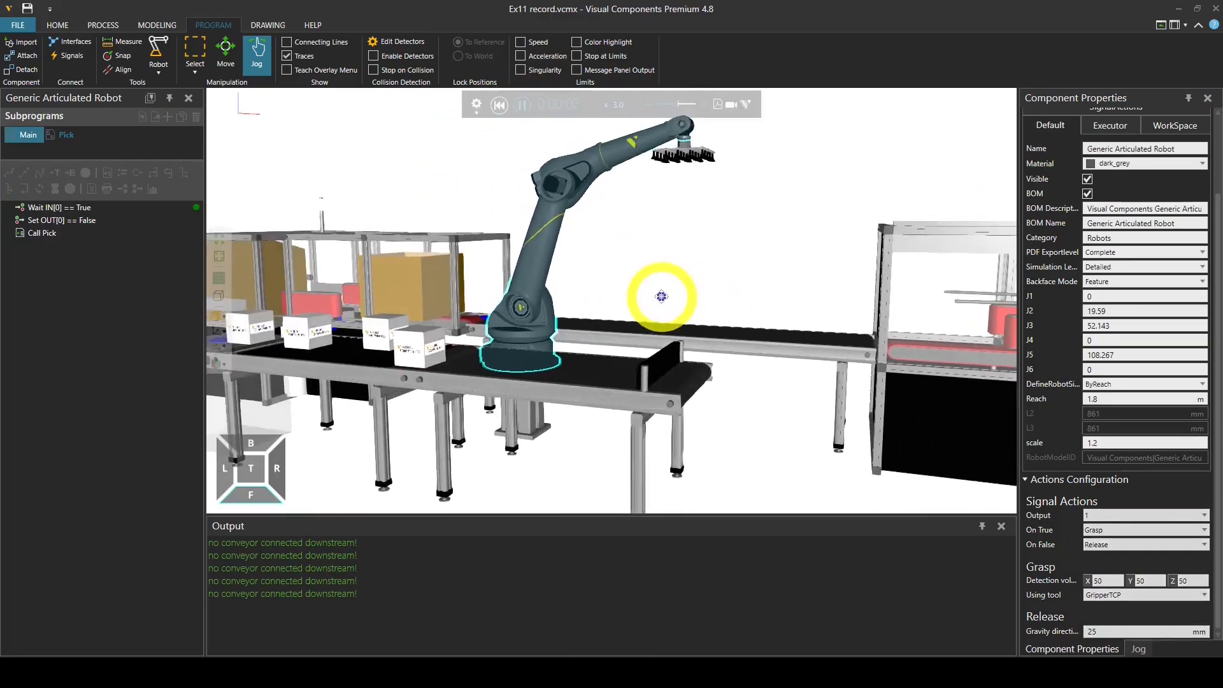
scroll(732, 204, "up", 3)
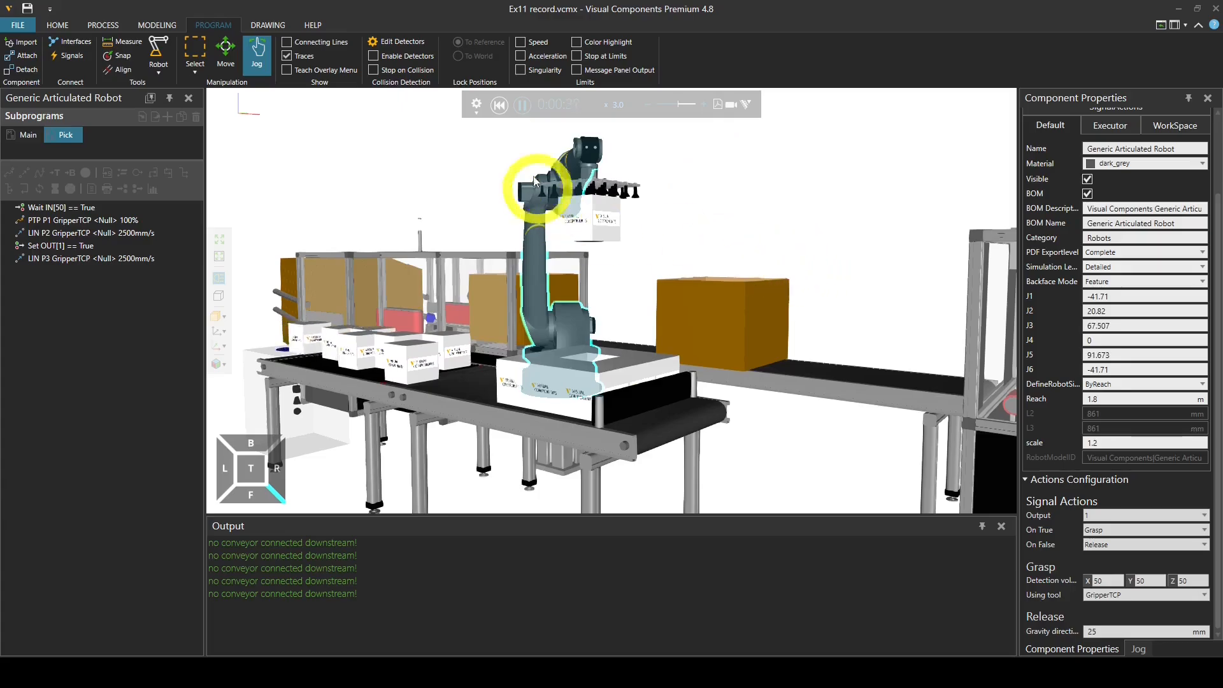
mouse_move(595, 194)
right_mouse_down()
mouse_move(649, 203)
mouse_move(601, 204)
right_mouse_up()
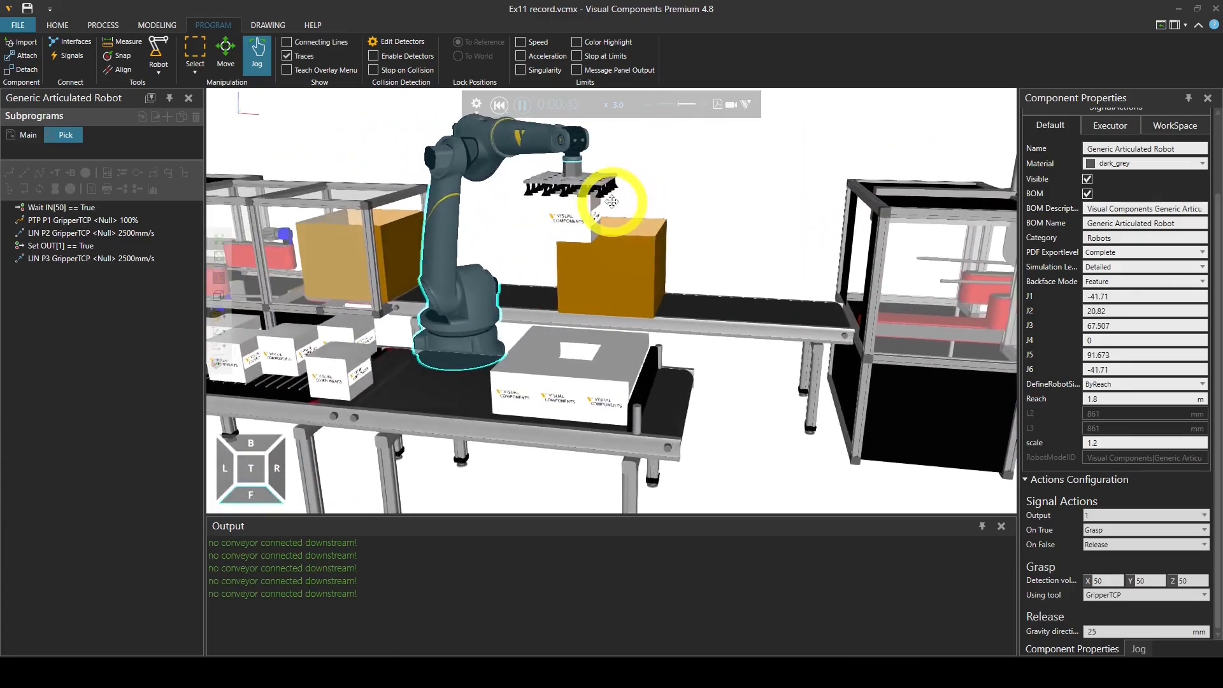
left_click(520, 105)
left_click(499, 106)
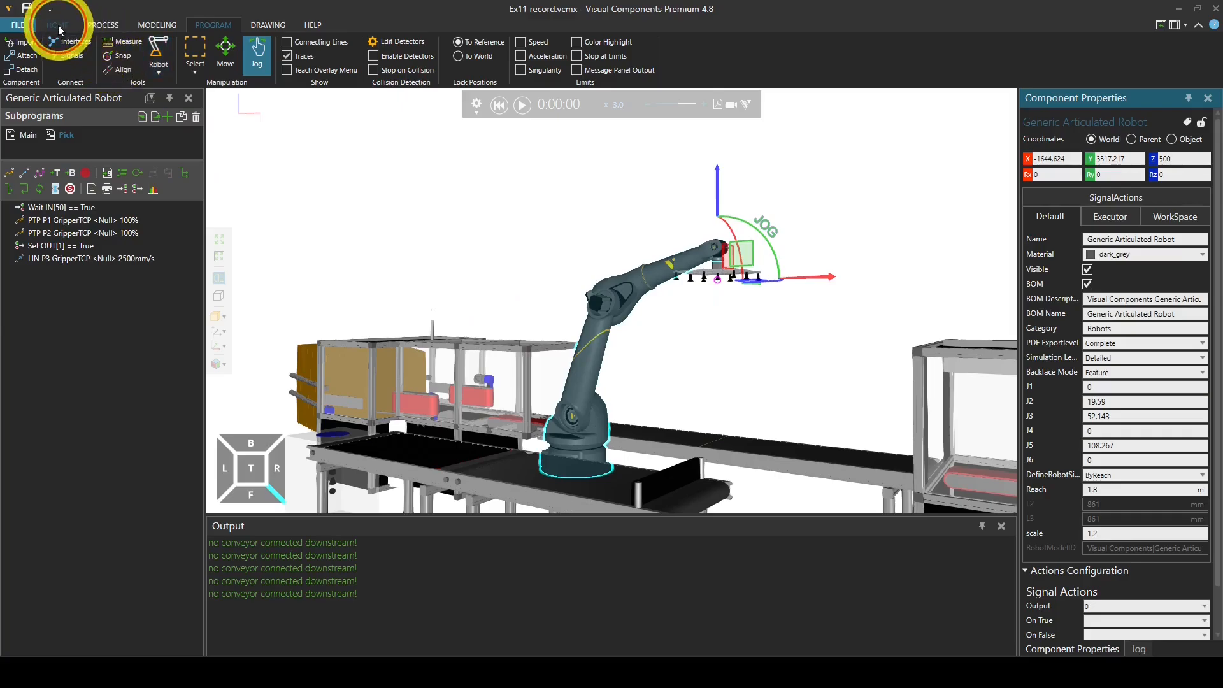
Step: Enable MultiGrasp in the SignalActions properties of the robot
left_click(57, 25)
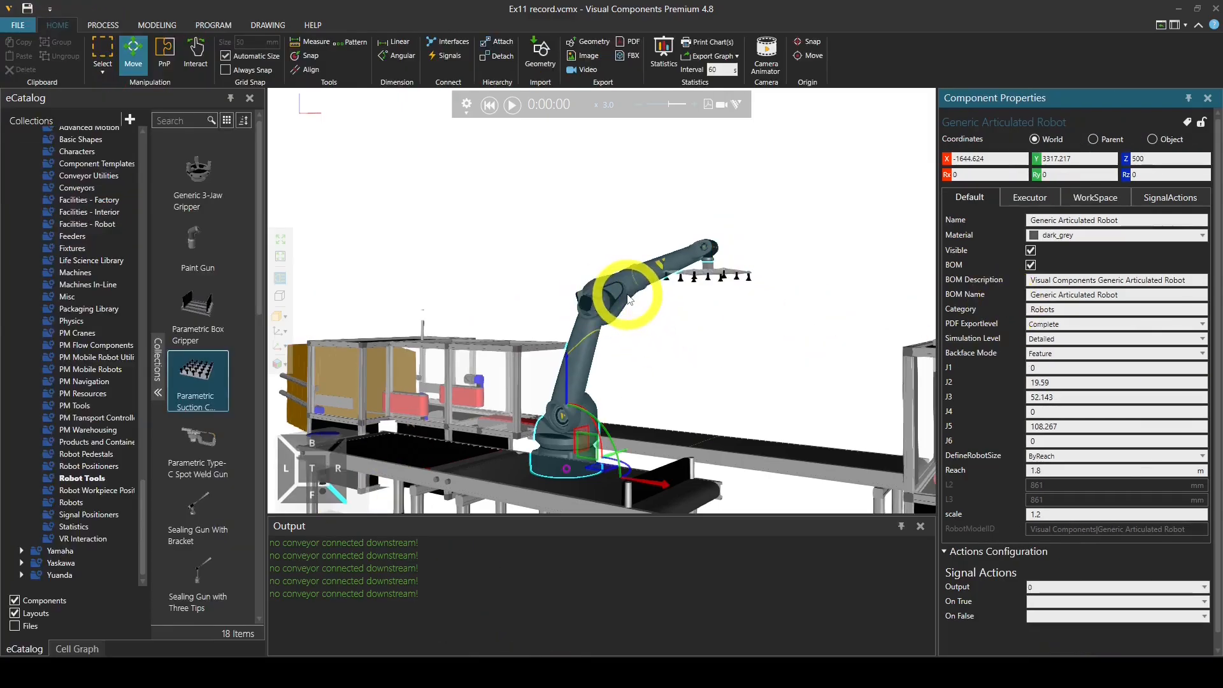
left_click(629, 298)
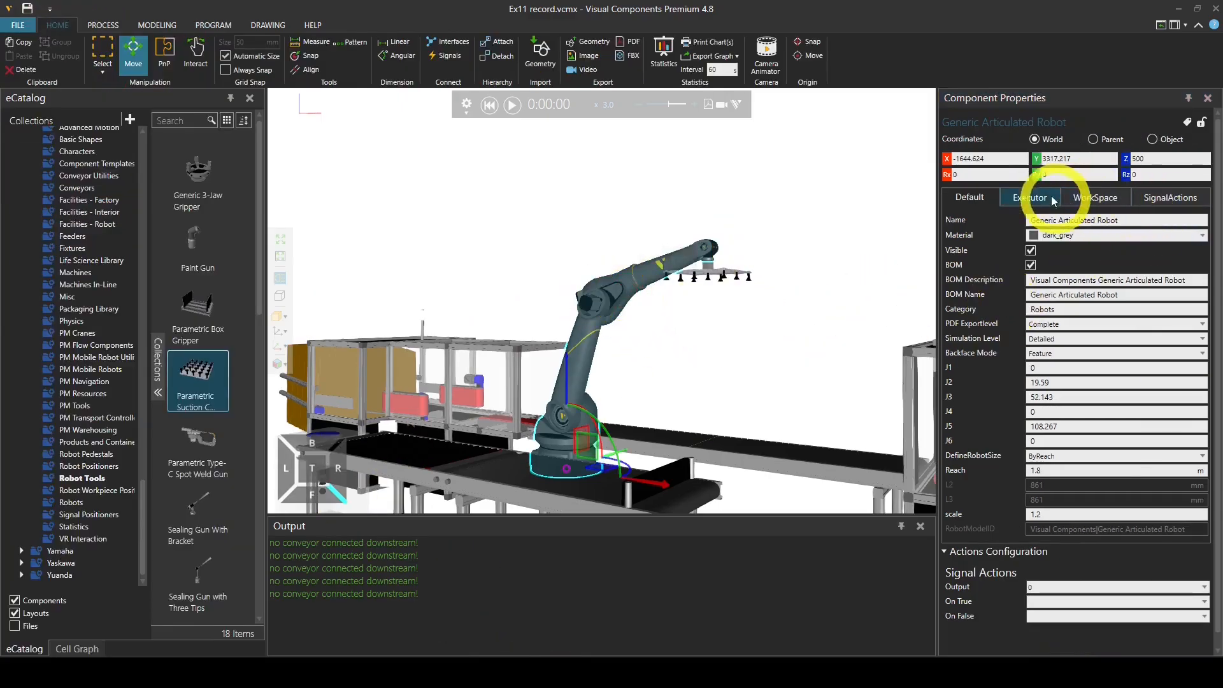
left_click(1028, 198)
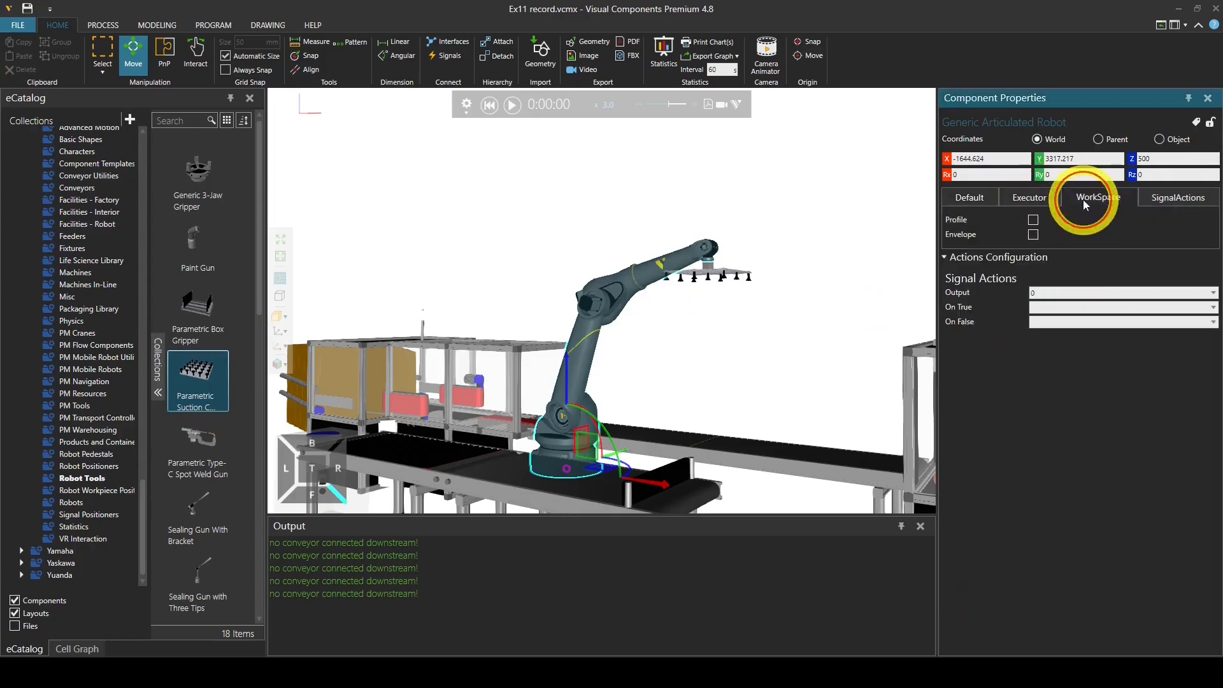
left_click(1163, 200)
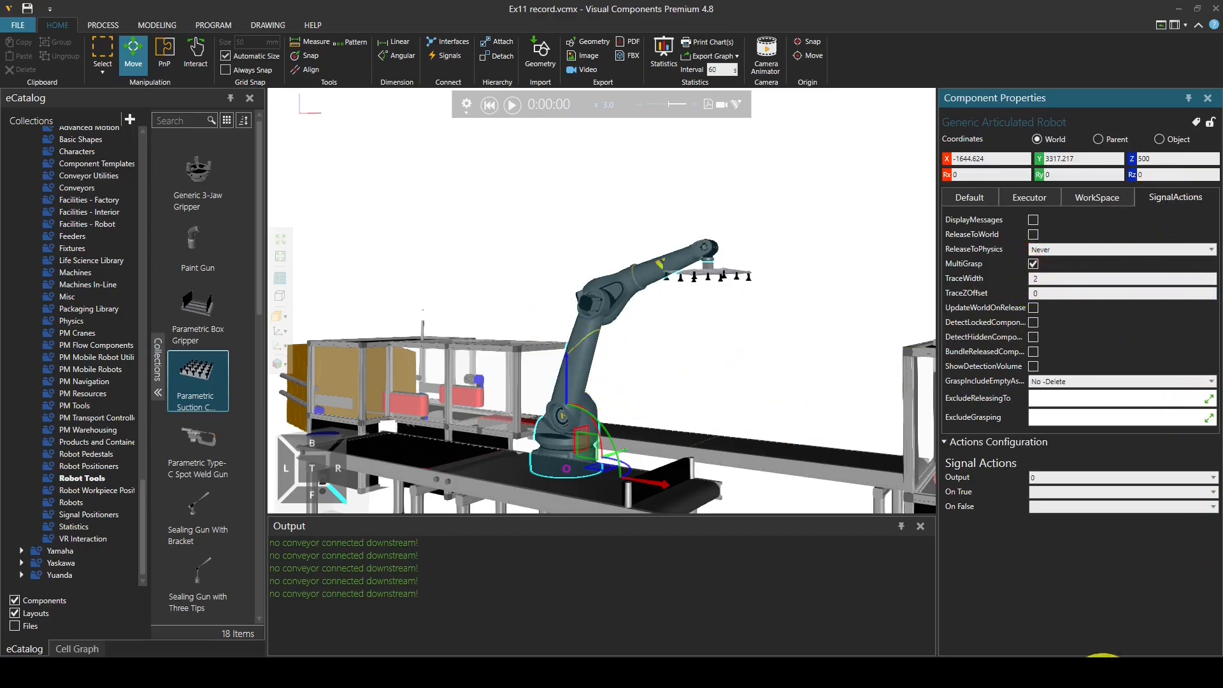
Step: Run the simulation to check the multi-grasp pick from the Pick subprogram, and pause it once the batch is lifted
left_click(511, 104)
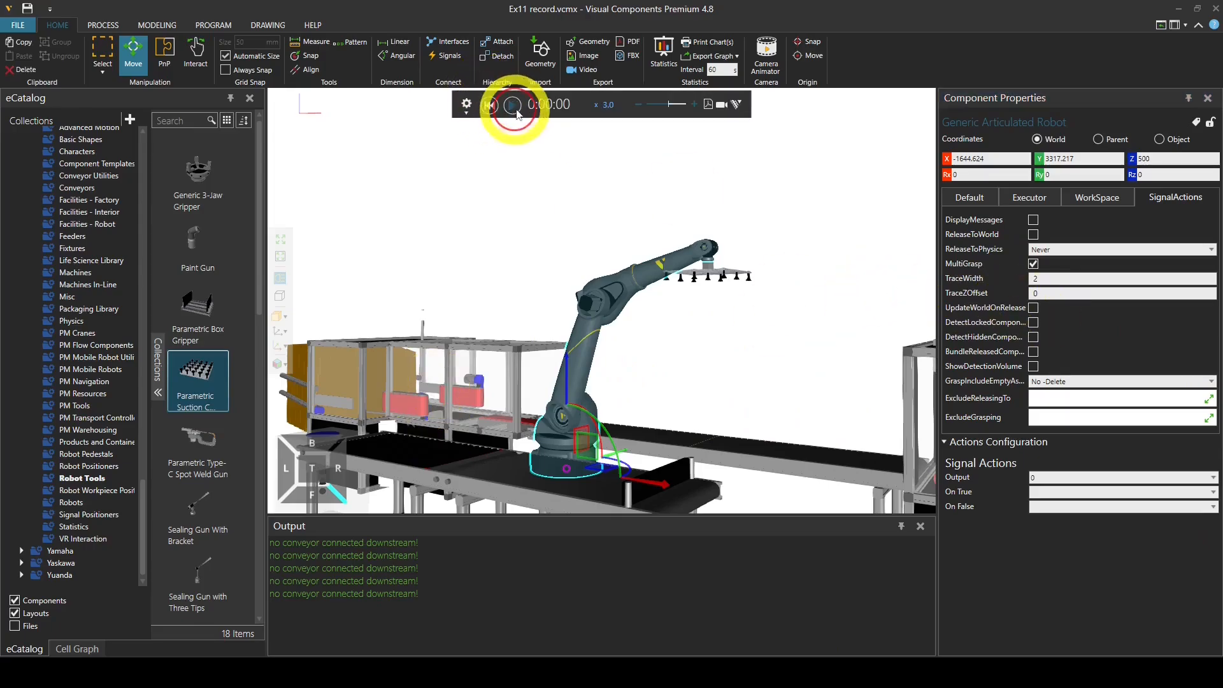
left_click(228, 26)
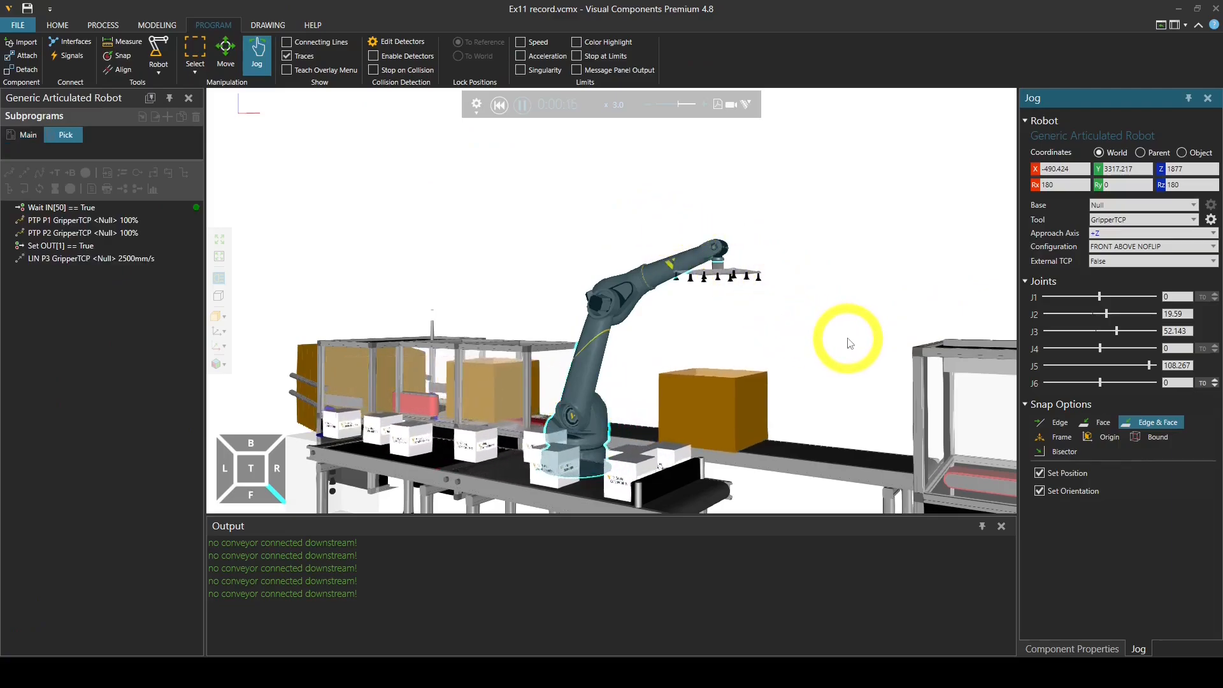
right_click_drag(821, 350, 677, 327)
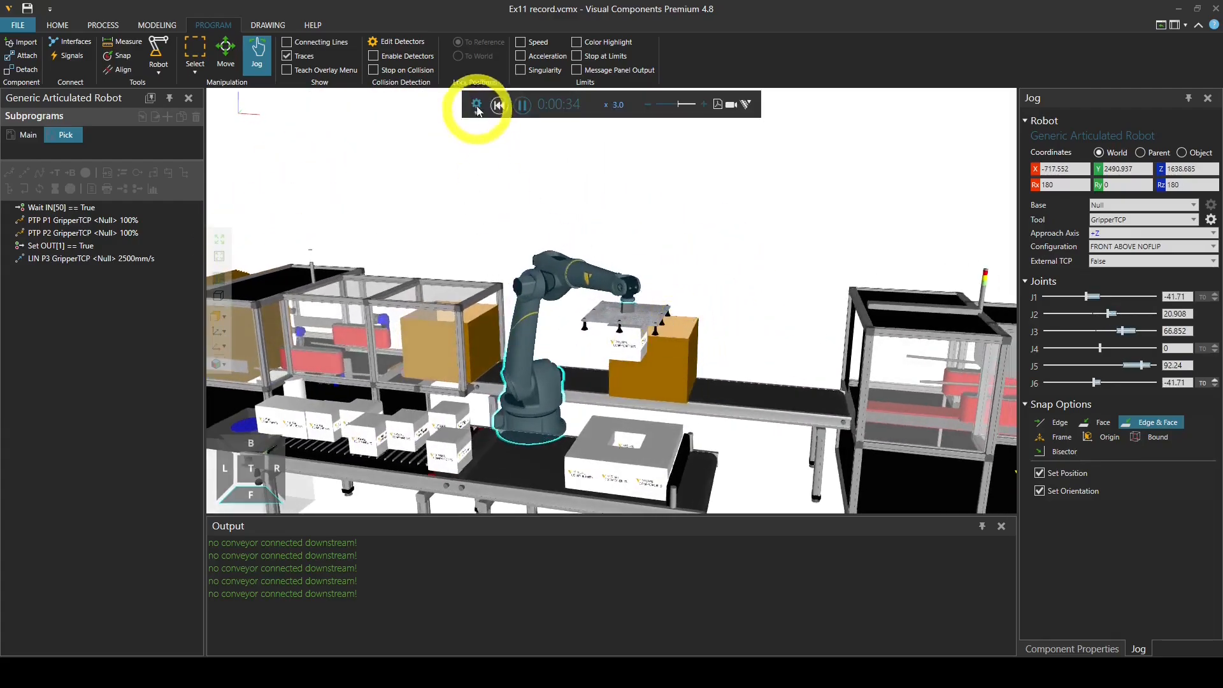
left_click(521, 105)
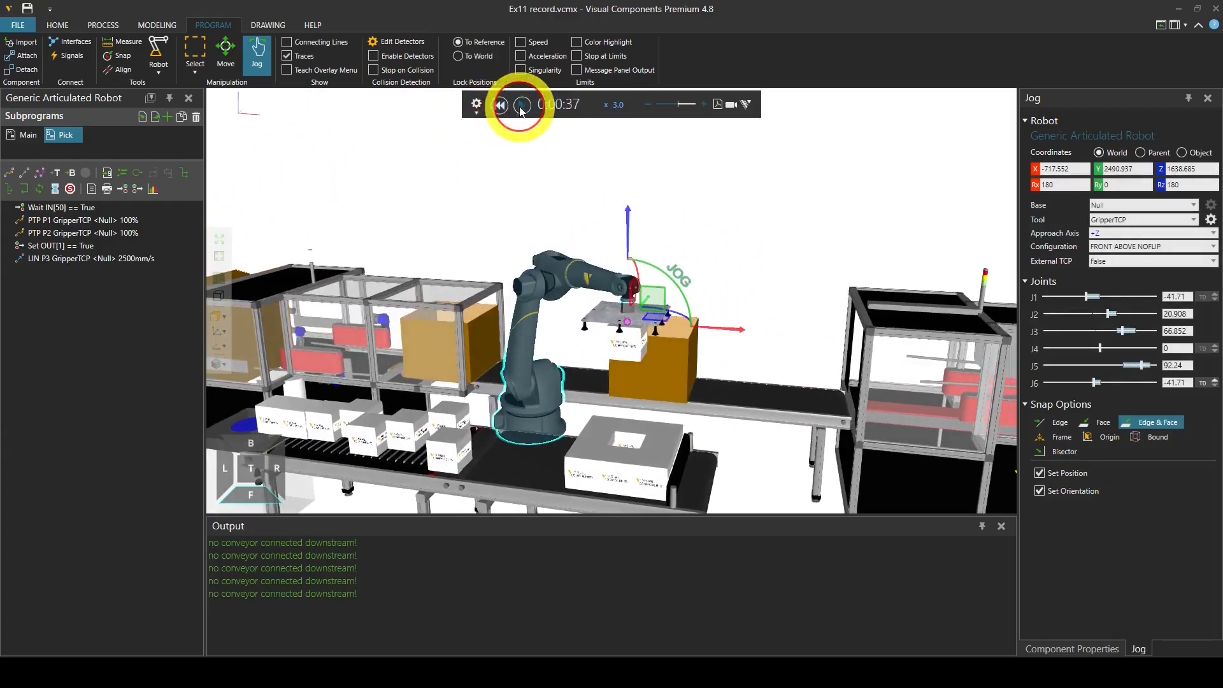
Step: In the robot's signal actions for output 1, set the grasp detection volume to X 200 and Y 200
left_click(547, 278)
left_click(1210, 245)
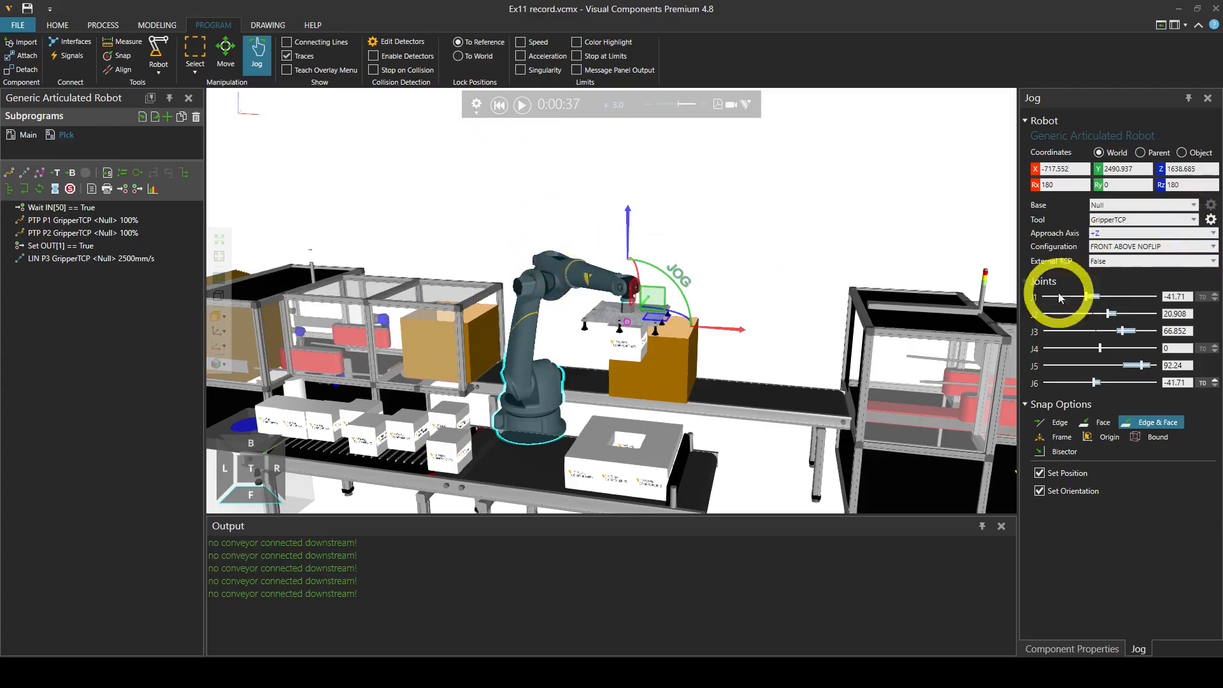
left_click(1078, 649)
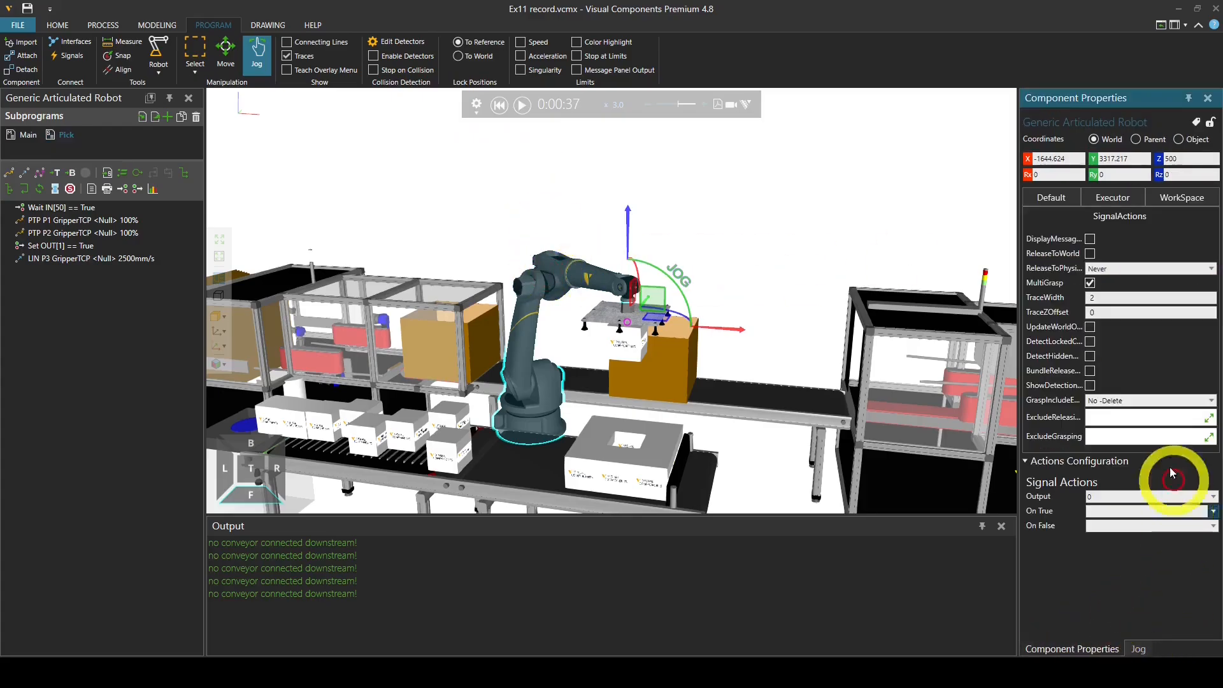
left_click(1123, 496)
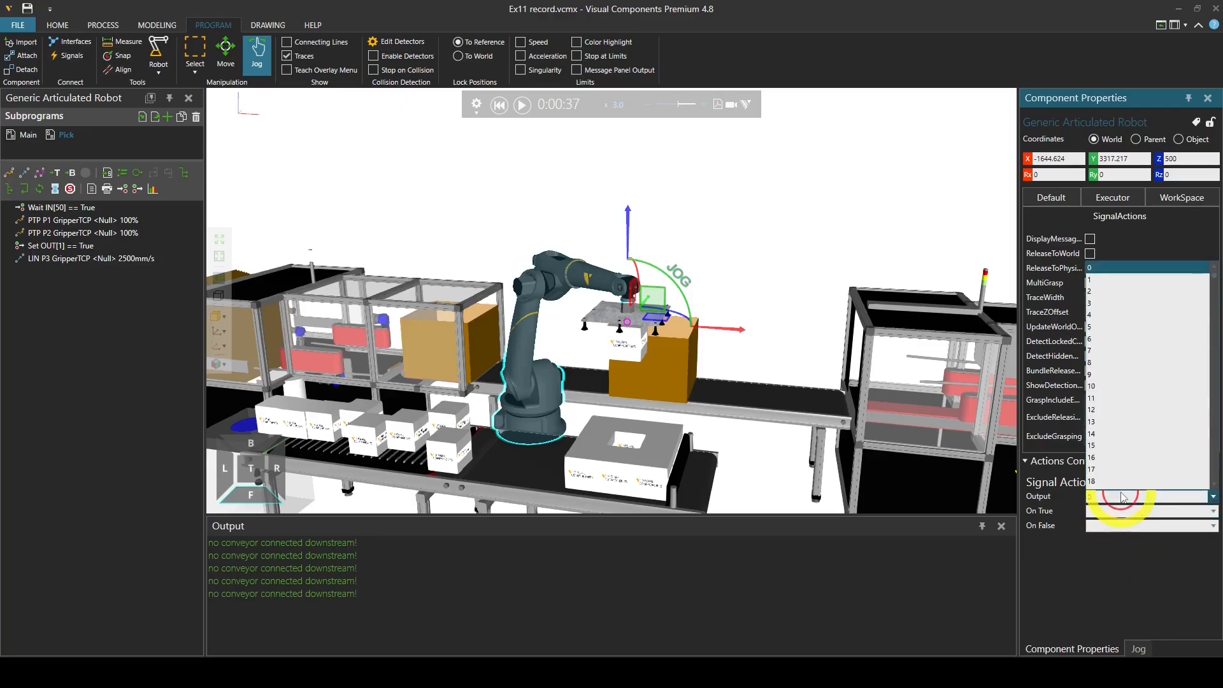
left_click(1095, 280)
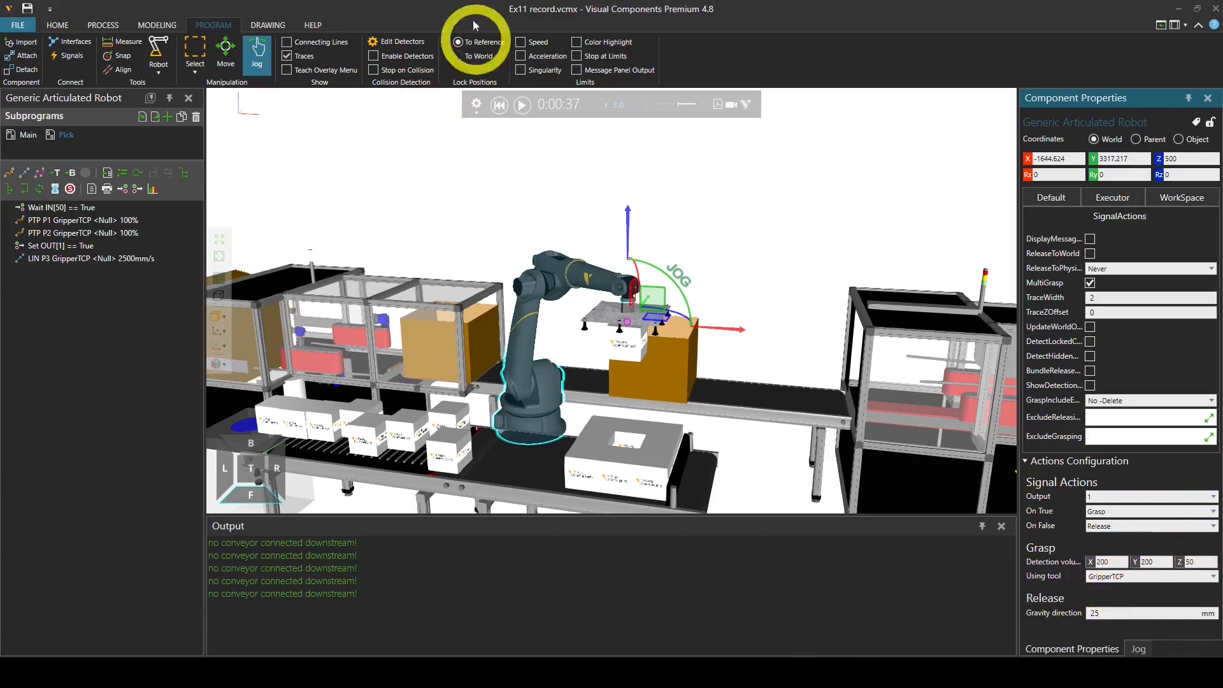
Step: Restart the simulation to check which products are grasped with the 200 by 200 detection volume, and pause it
left_click(501, 106)
left_click(520, 105)
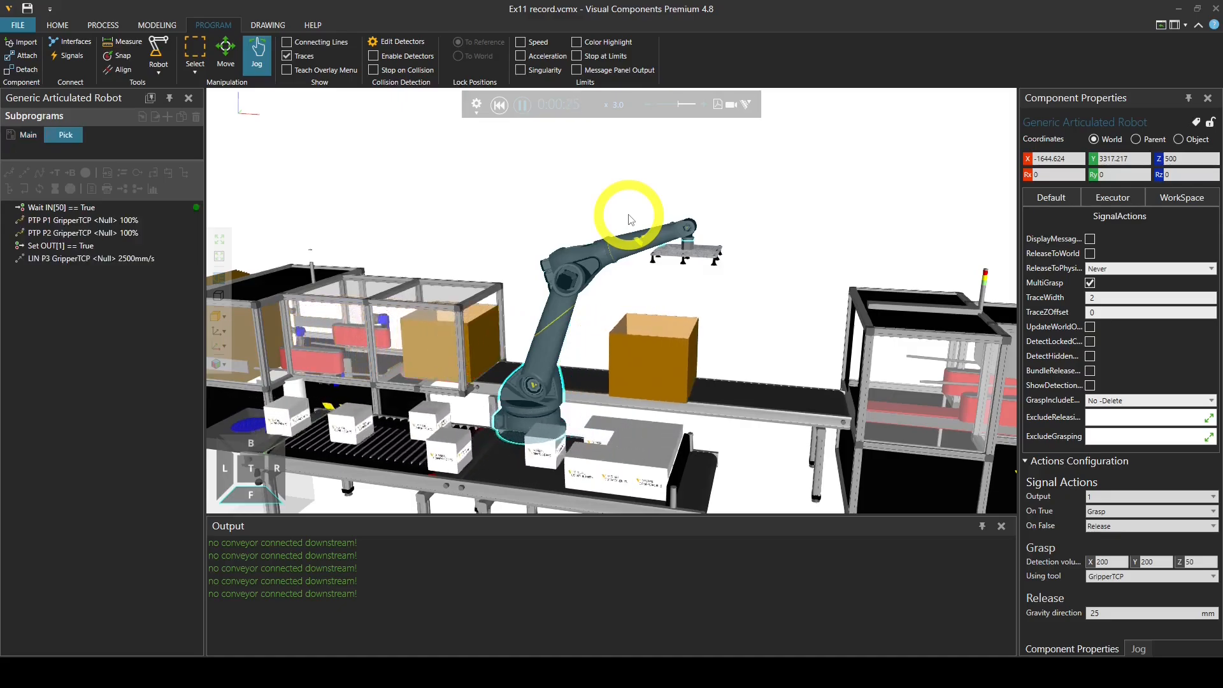
mouse_move(718, 368)
right_mouse_down()
mouse_move(715, 433)
mouse_move(682, 361)
mouse_move(733, 367)
mouse_move(722, 368)
right_mouse_up()
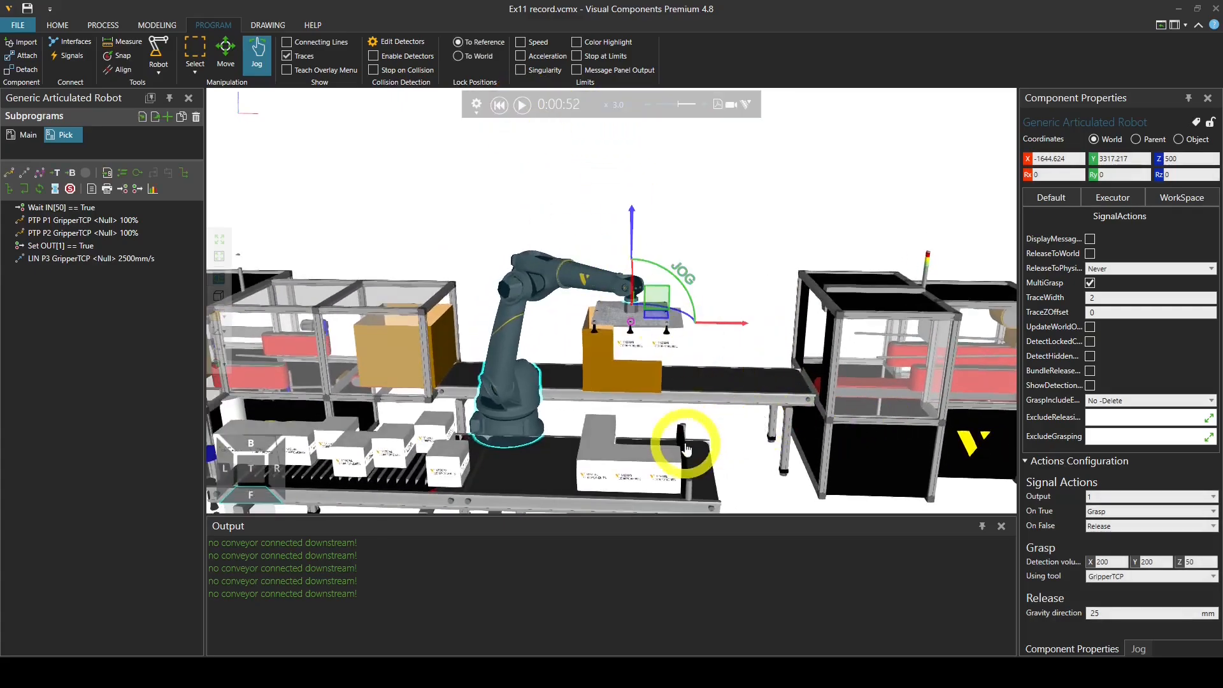
Step: Set the grasp detection volume to X 300 and Y 300, and rerun the simulation until the batch is lifted
left_click(1114, 562)
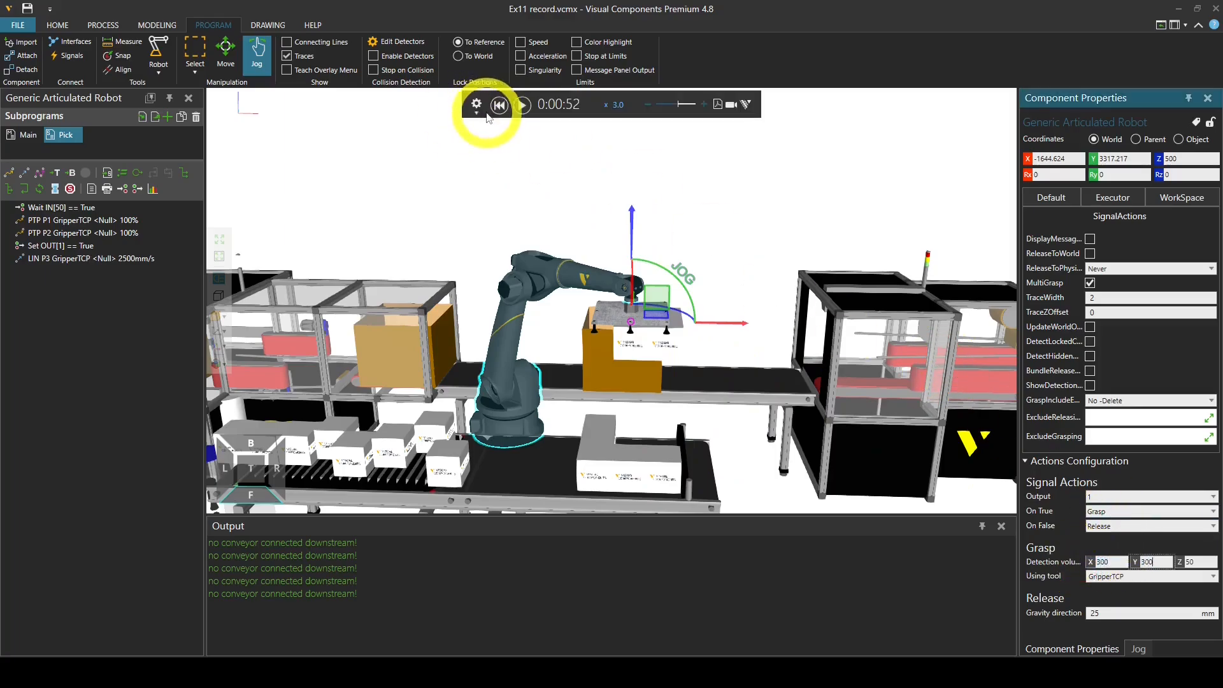
left_click(506, 106)
left_click(522, 106)
scroll(708, 395, "down", 2)
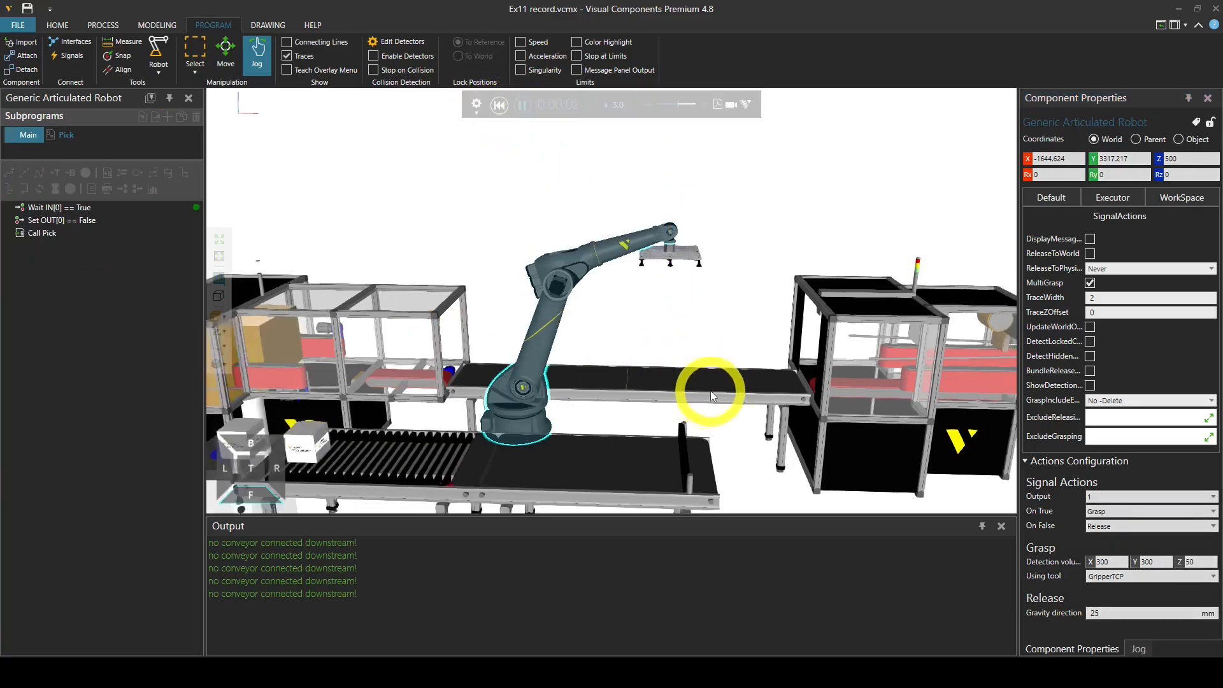
right_click_drag(705, 386, 701, 385)
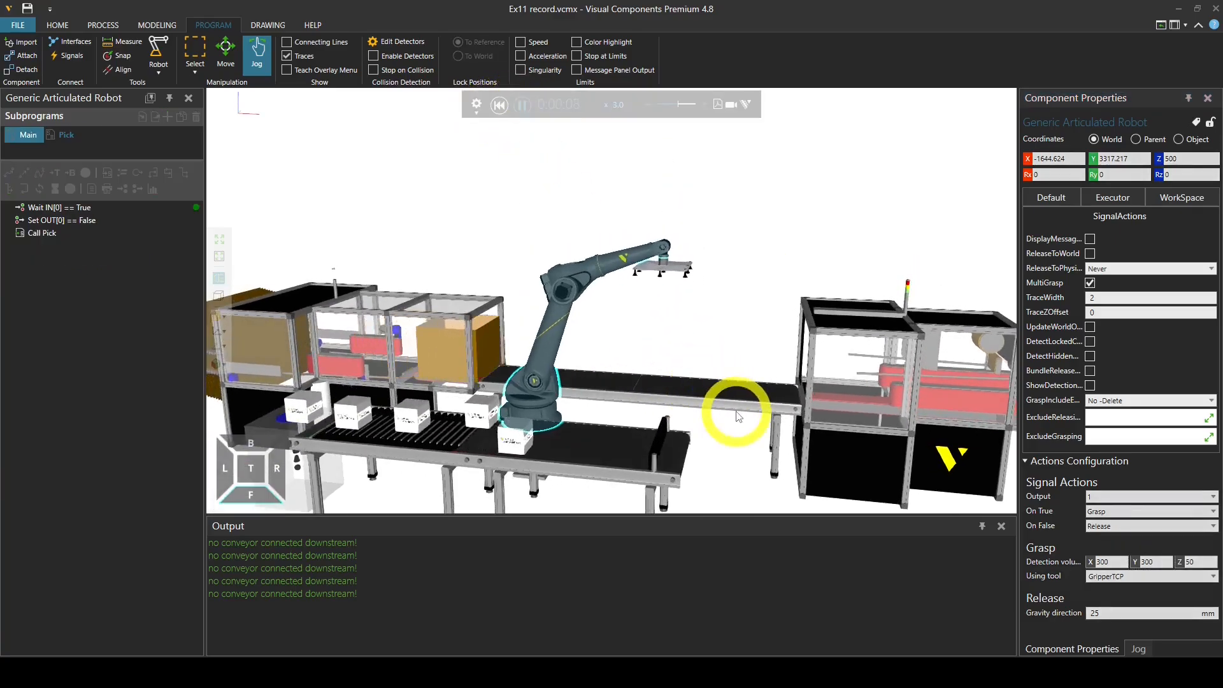
right_click_drag(758, 458, 758, 464)
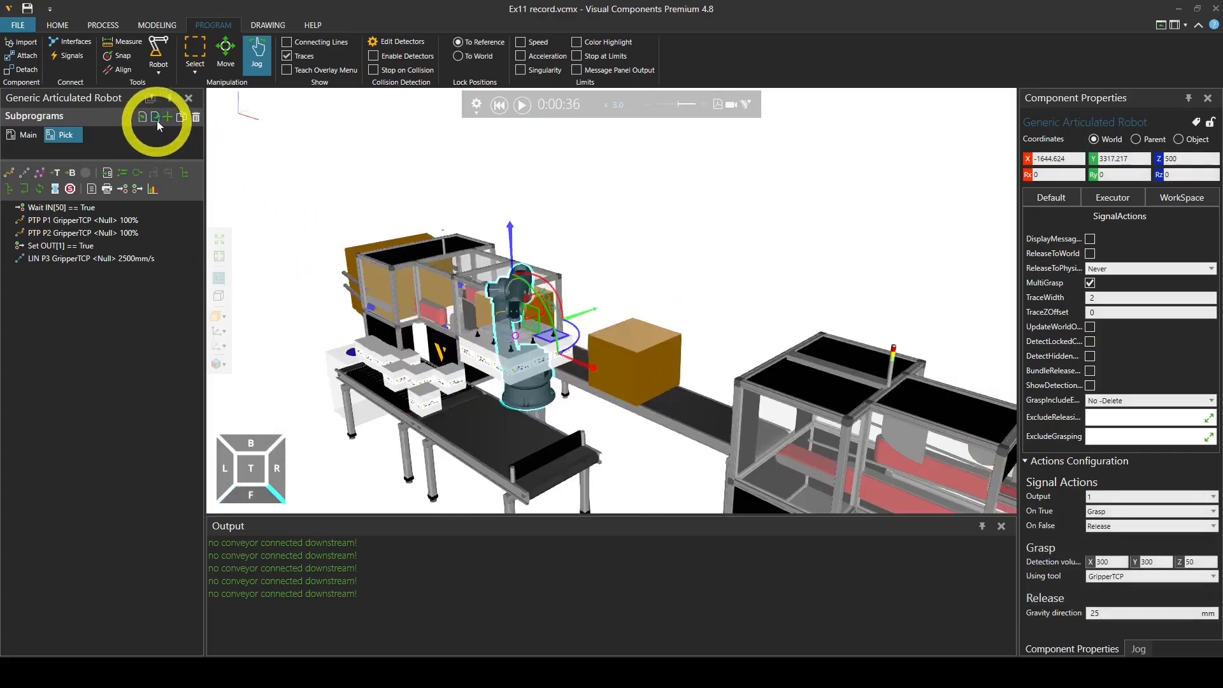
Step: Add a new robot subprogram and name it Place
left_click(168, 117)
left_click(150, 138)
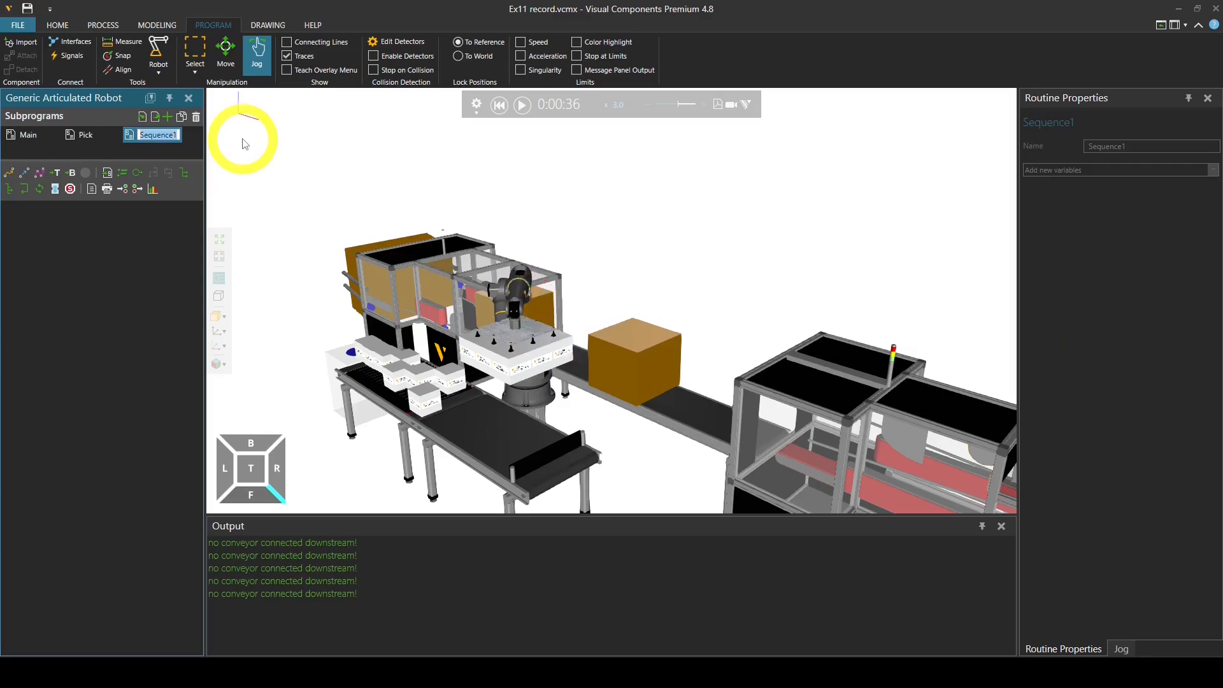
type("Place")
left_click(126, 247)
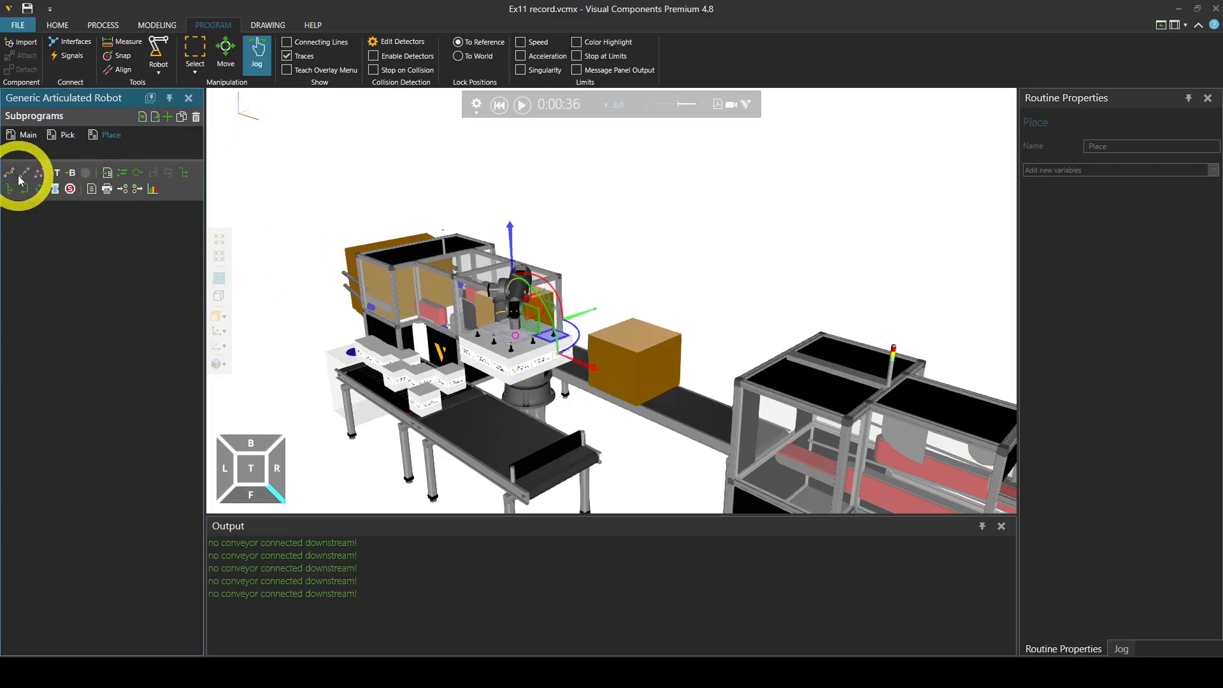
Step: Jog the held batch above the open box to about X -832, Y 3924, and record a linear motion in Place
mouse_move(532, 342)
right_mouse_down()
mouse_move(491, 327)
mouse_move(526, 329)
right_mouse_up()
left_click_drag(526, 330, 697, 300)
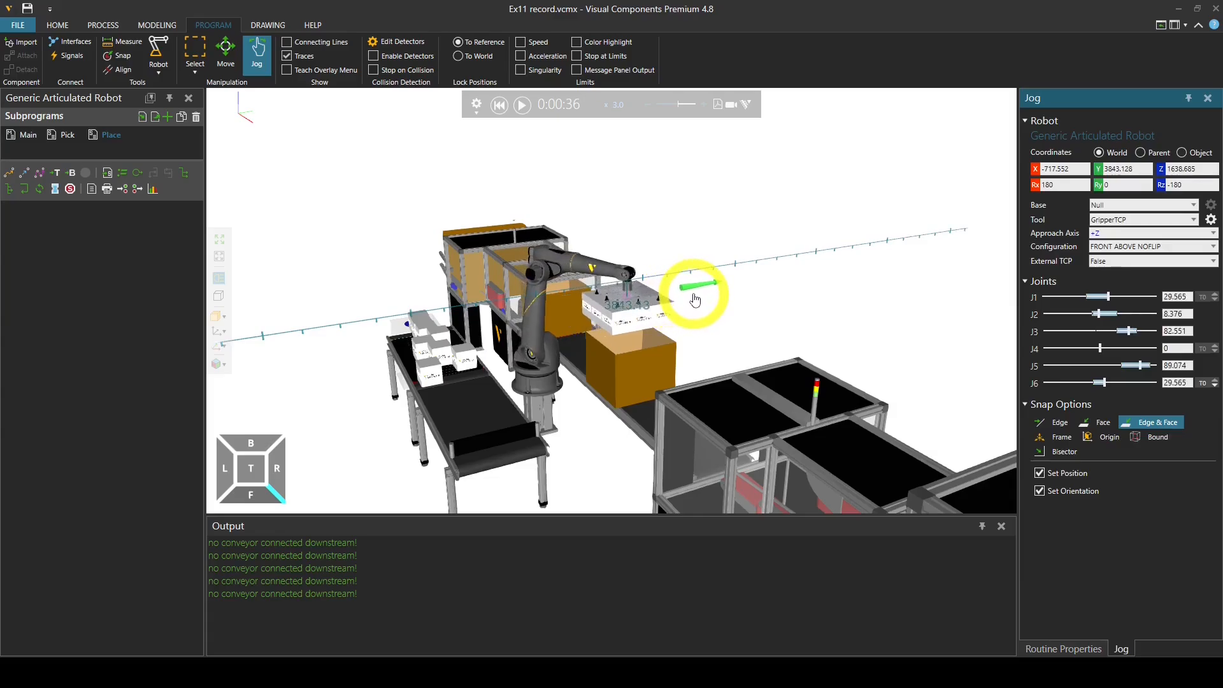
right_click_drag(738, 334, 484, 305)
left_click_drag(492, 301, 494, 300)
right_click_drag(705, 396, 724, 342)
left_click_drag(704, 293, 712, 295)
right_click_drag(715, 295, 759, 333)
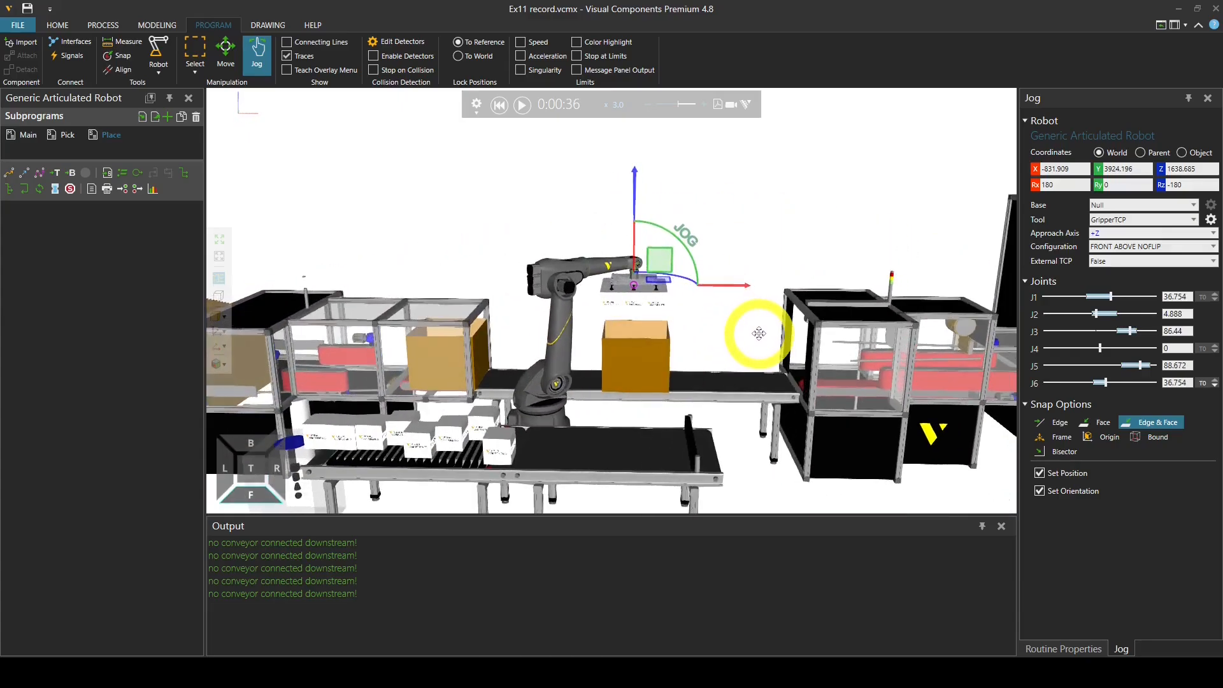
left_click(25, 175)
Step: Align the underside of the held batch with the bottom of the box, and record a linear motion there
scroll(667, 295, "up", 5)
right_click_drag(707, 381, 680, 357)
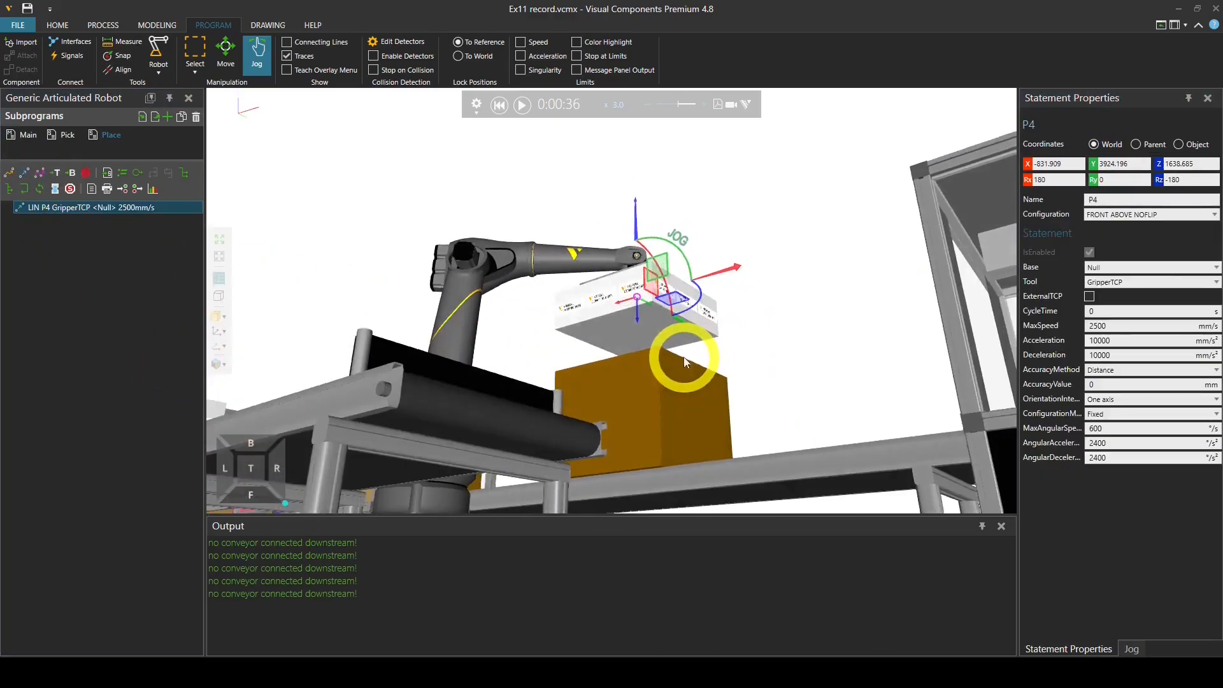
left_click(123, 70)
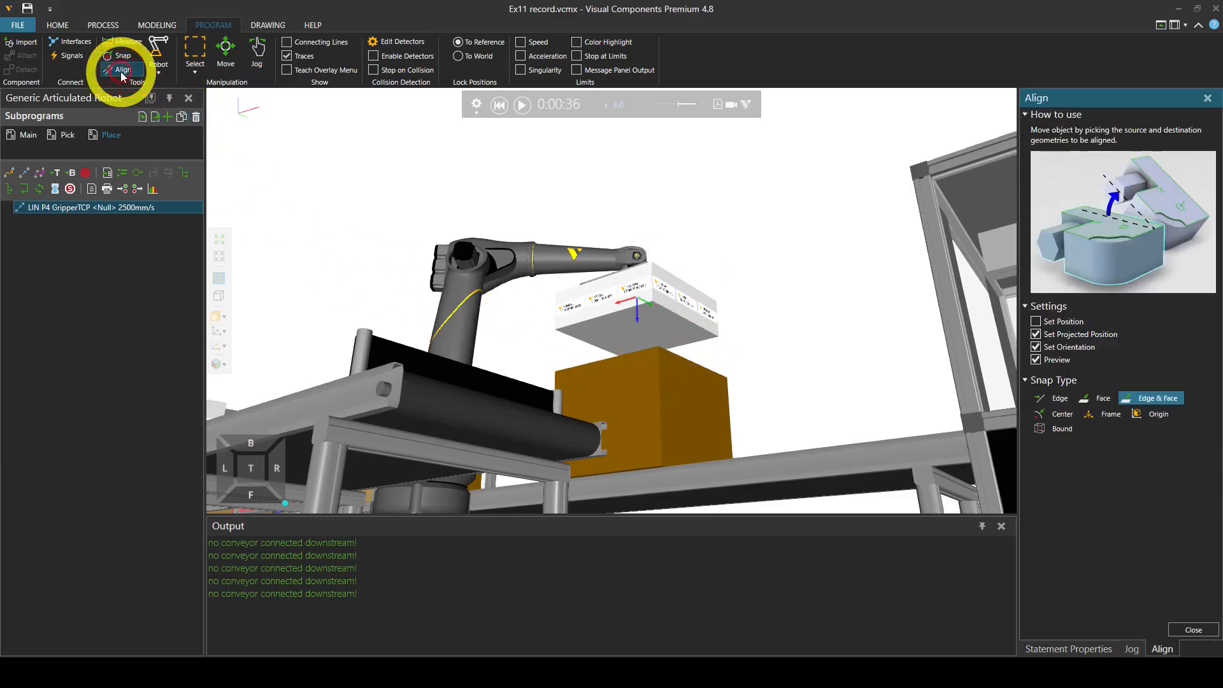
left_click(638, 336)
right_click_drag(669, 361, 634, 369)
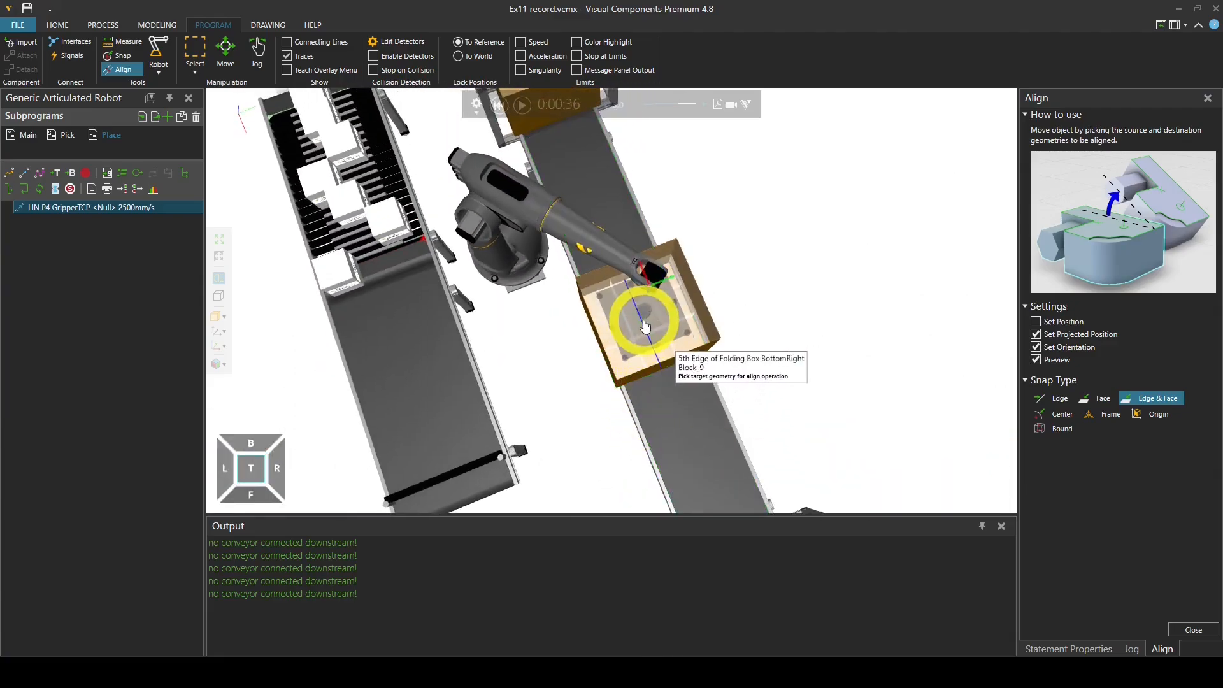
left_click(646, 326)
right_click_drag(724, 373, 713, 342)
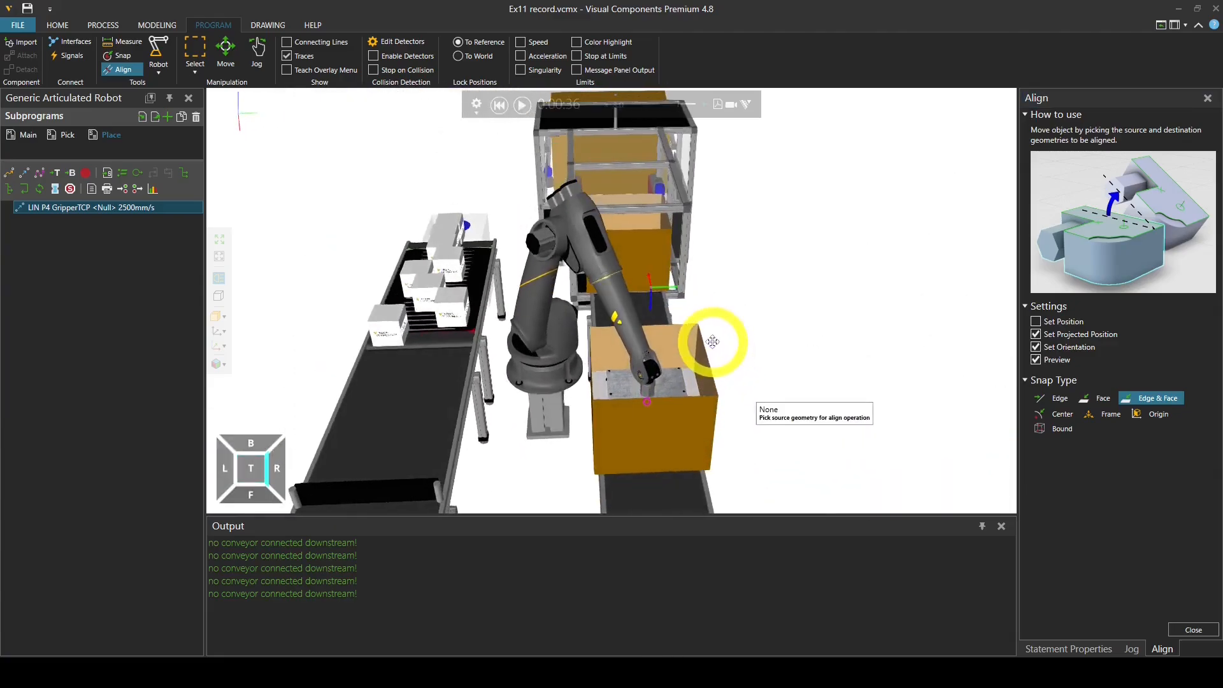
left_click(26, 176)
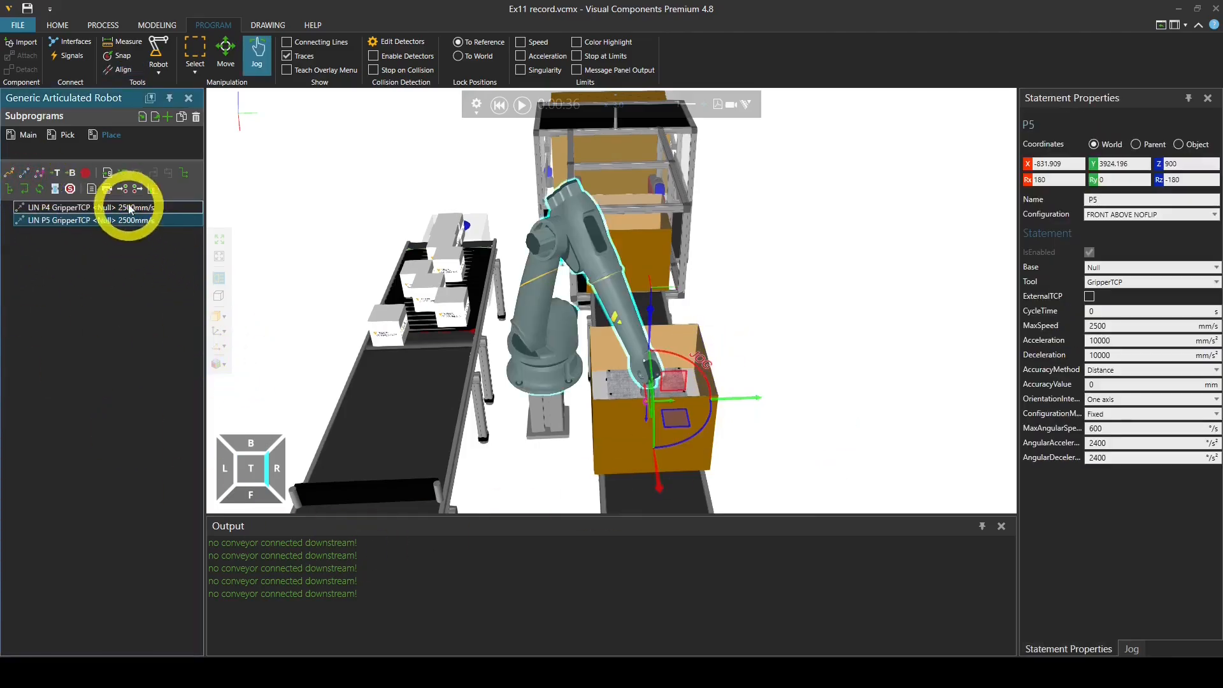
Step: Add a set-output statement to Place that turns output 1 to False to release the batch
left_click(137, 190)
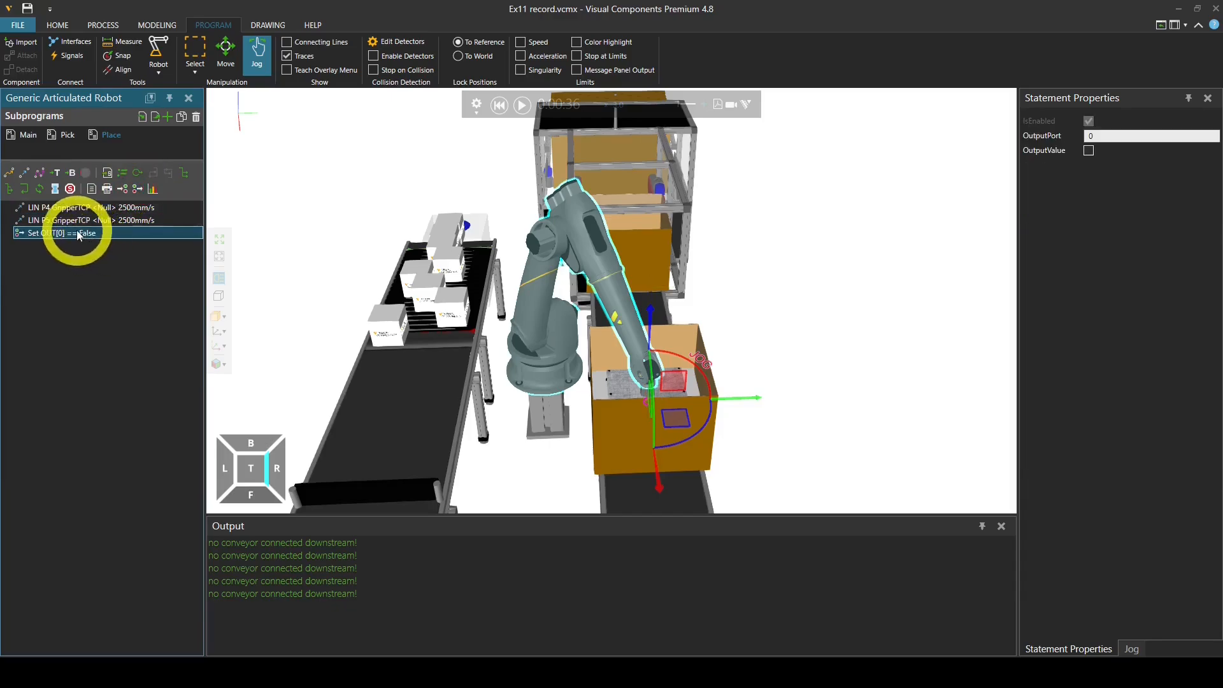
left_click(1071, 139)
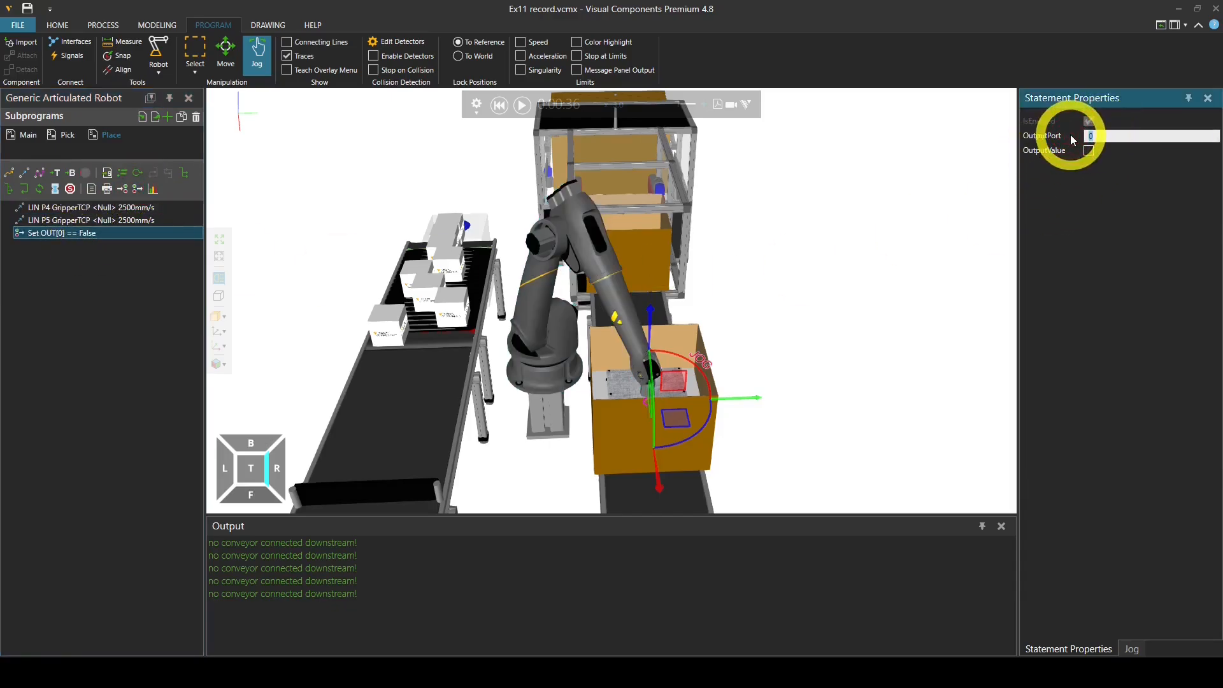
left_click(140, 344)
Step: Raise the gripper out of the box to about Z 1283, and record a linear retract motion in Place
left_click_drag(644, 341, 648, 270)
right_click_drag(846, 314, 870, 304)
left_click(28, 176)
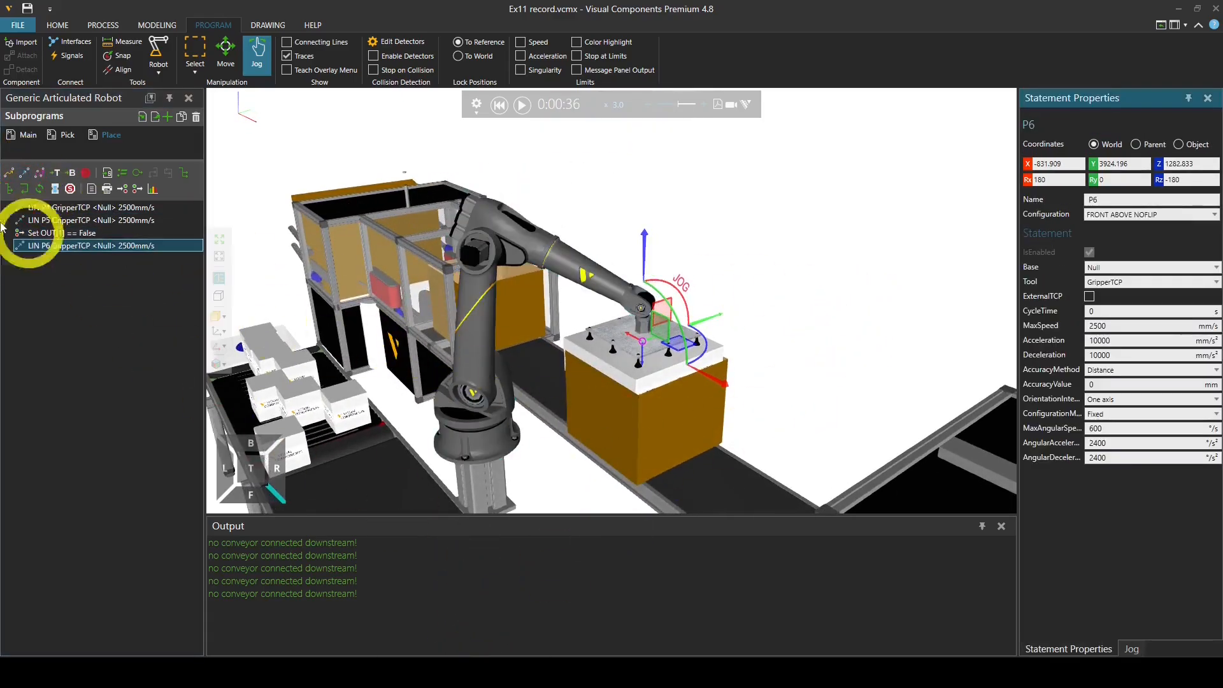
Step: Add a call to the Place routine at the end of the Main routine, and run the simulation to test it
left_click(21, 137)
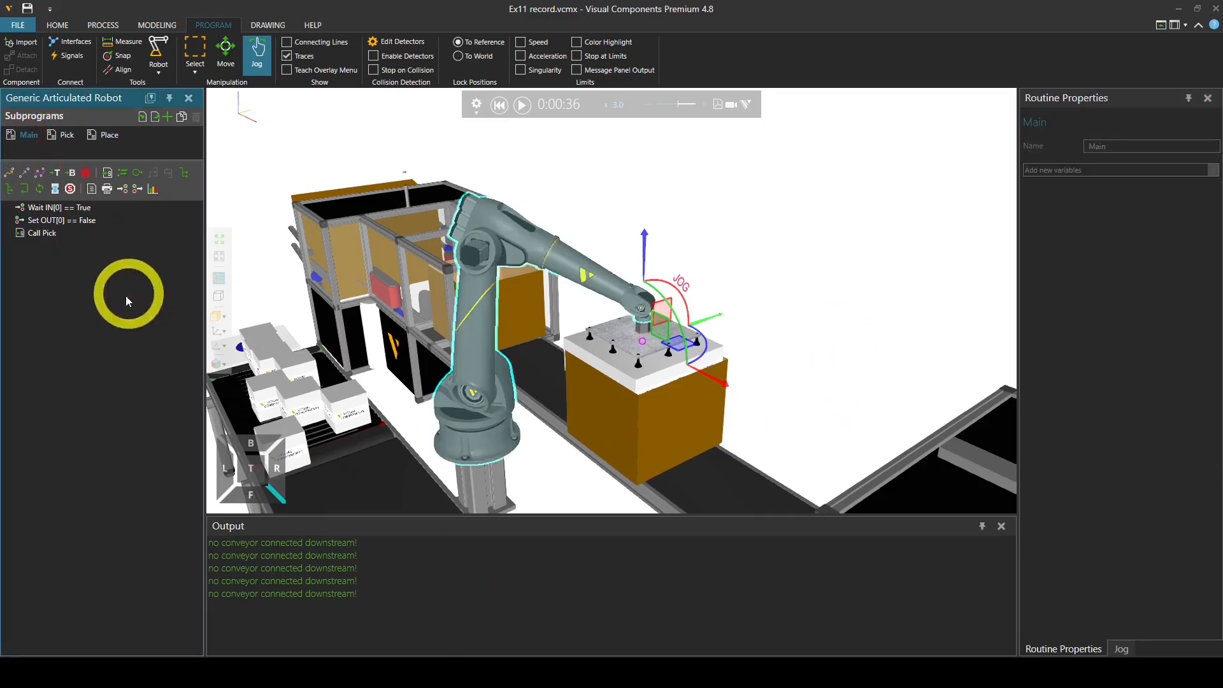
left_click(108, 175)
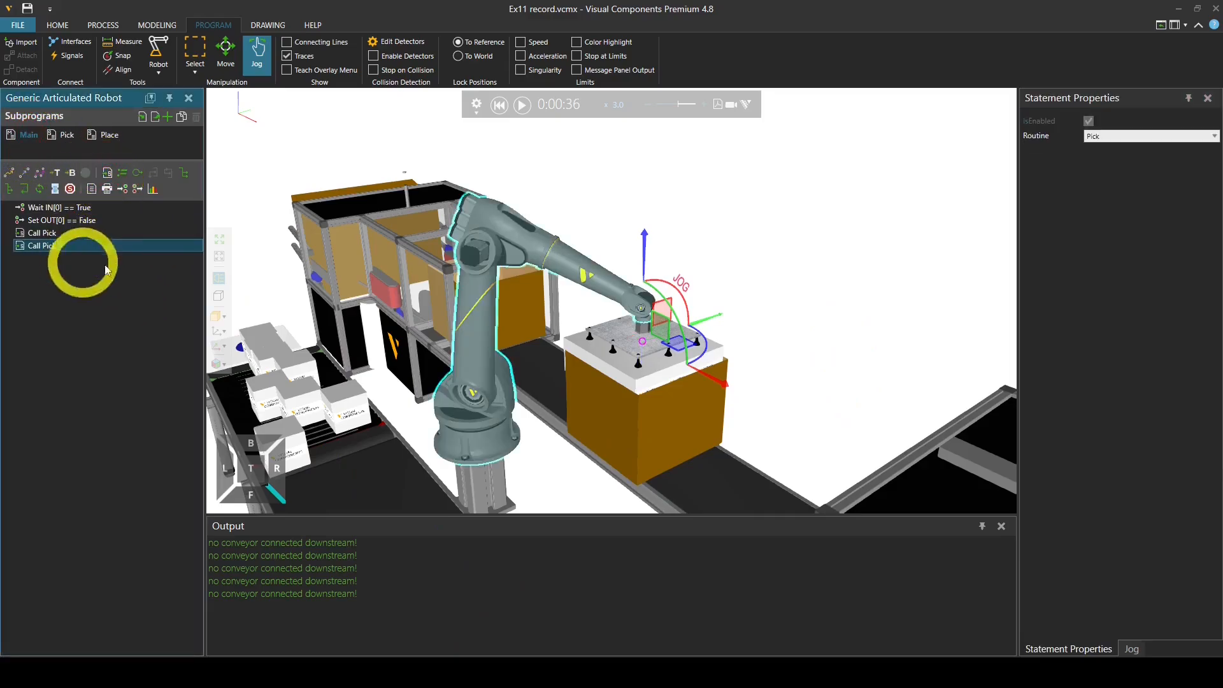
left_click(1157, 137)
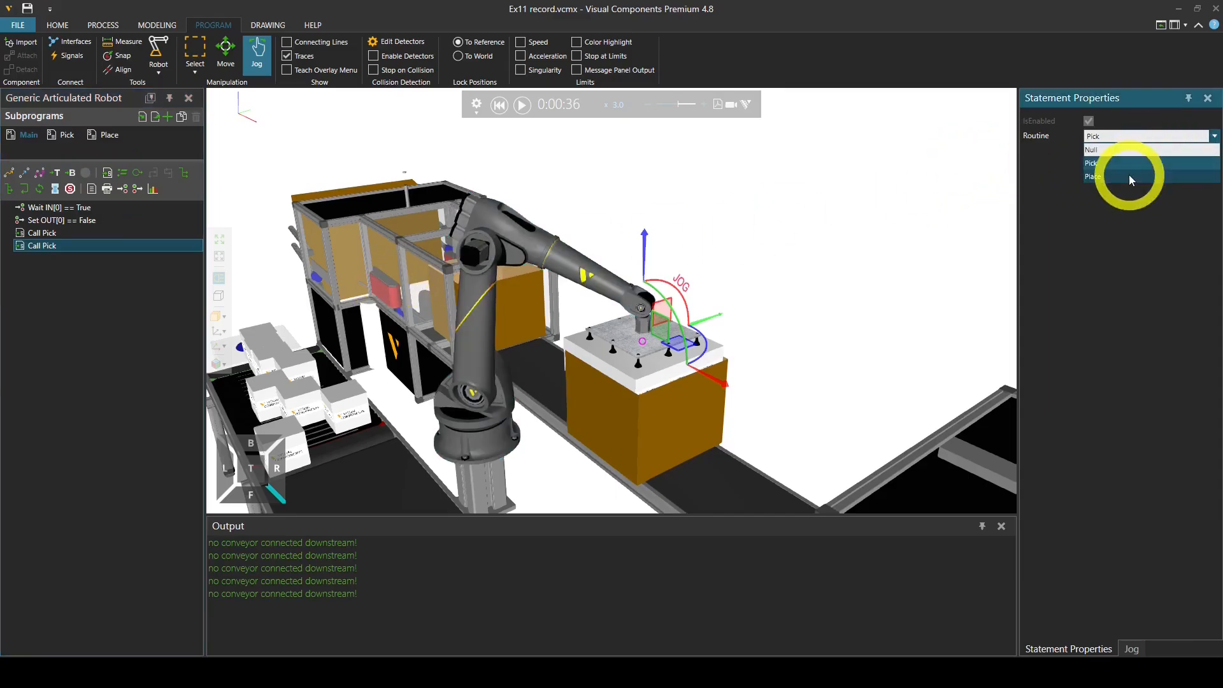
left_click(1130, 177)
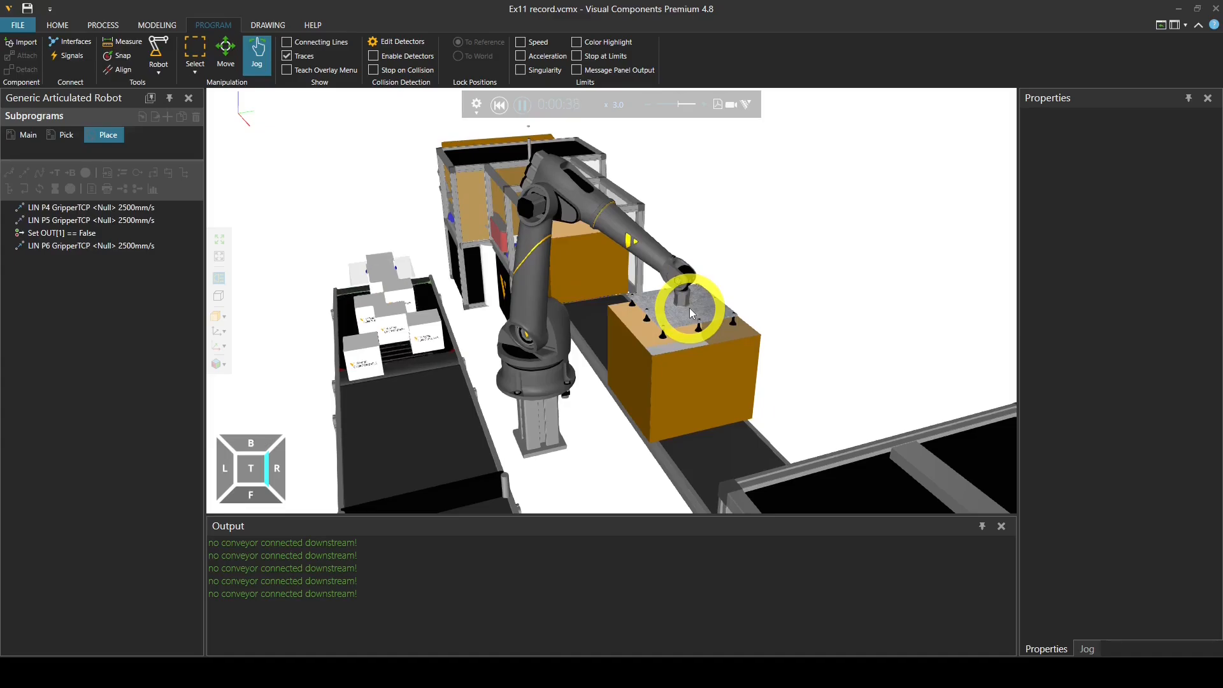
left_click(522, 105)
right_click_drag(643, 388, 690, 385)
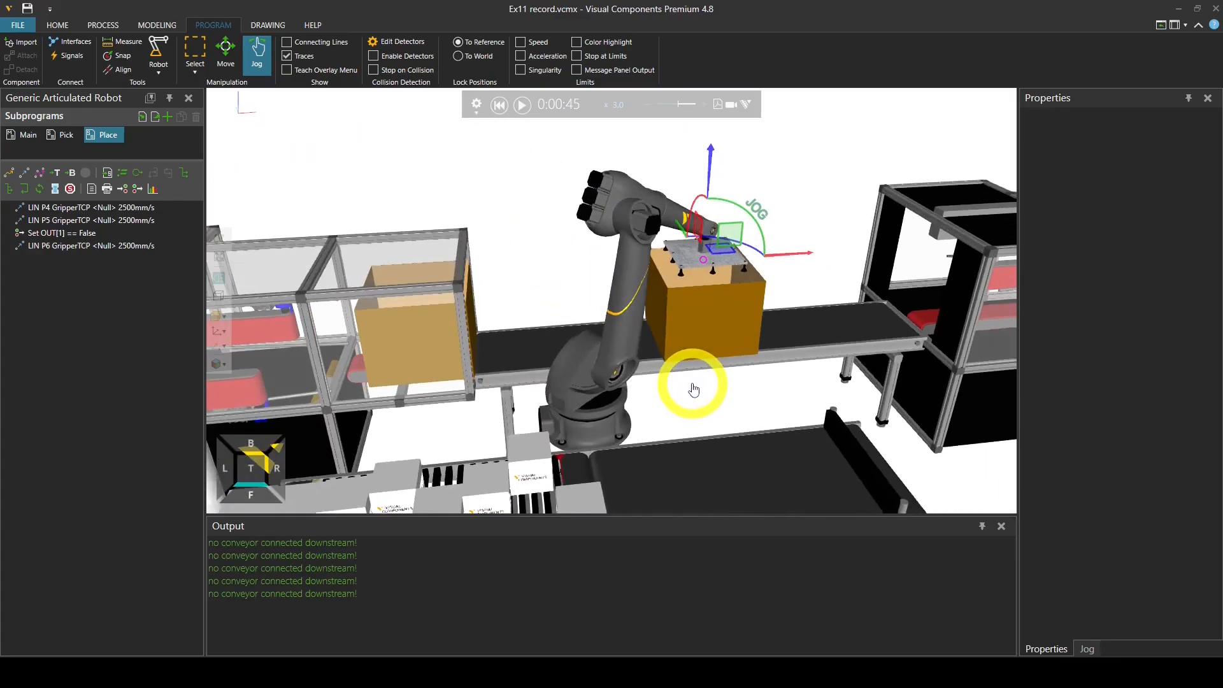
Step: Add a set-output statement to the end of Main that turns output 0 to True, and rerun the simulation from the start
left_click(28, 135)
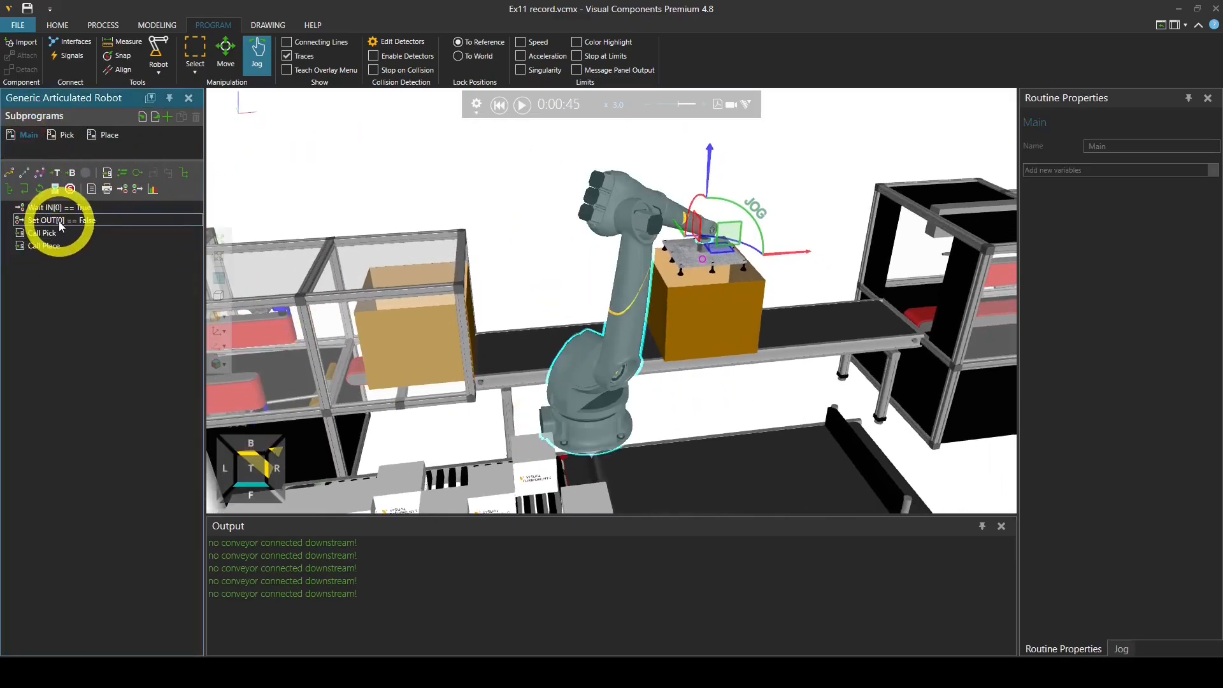
left_click(137, 190)
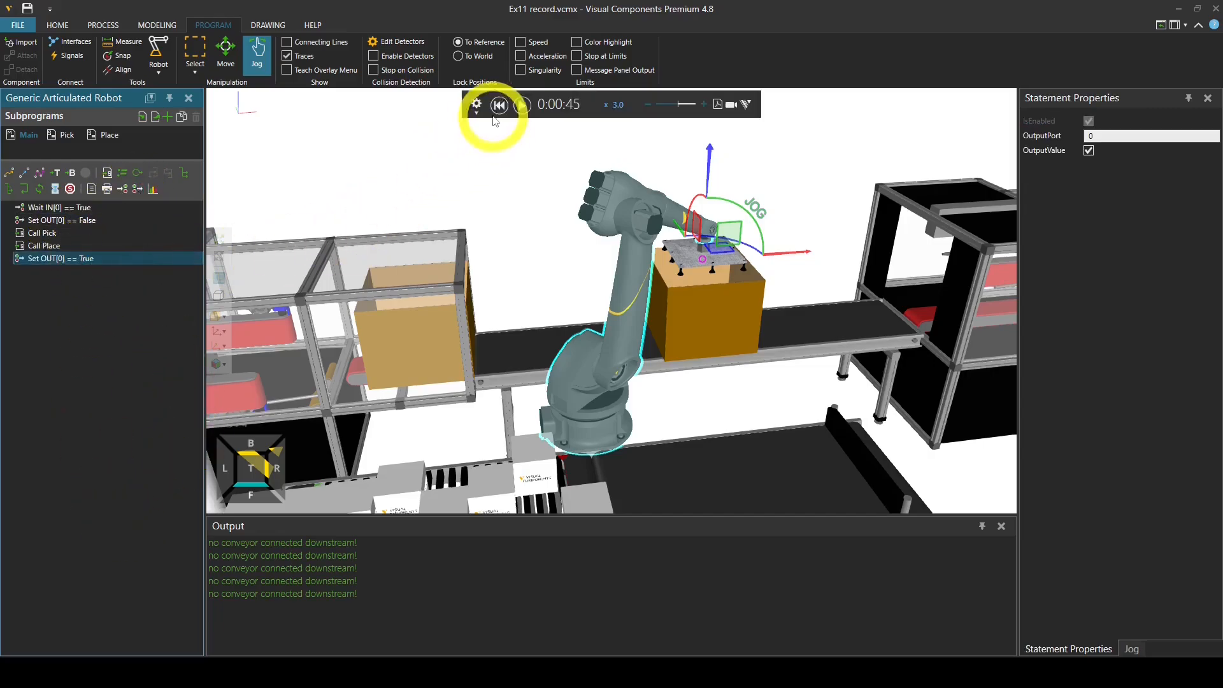
left_click(500, 106)
left_click(524, 106)
right_click_drag(744, 340, 733, 388)
scroll(725, 352, "down", 3)
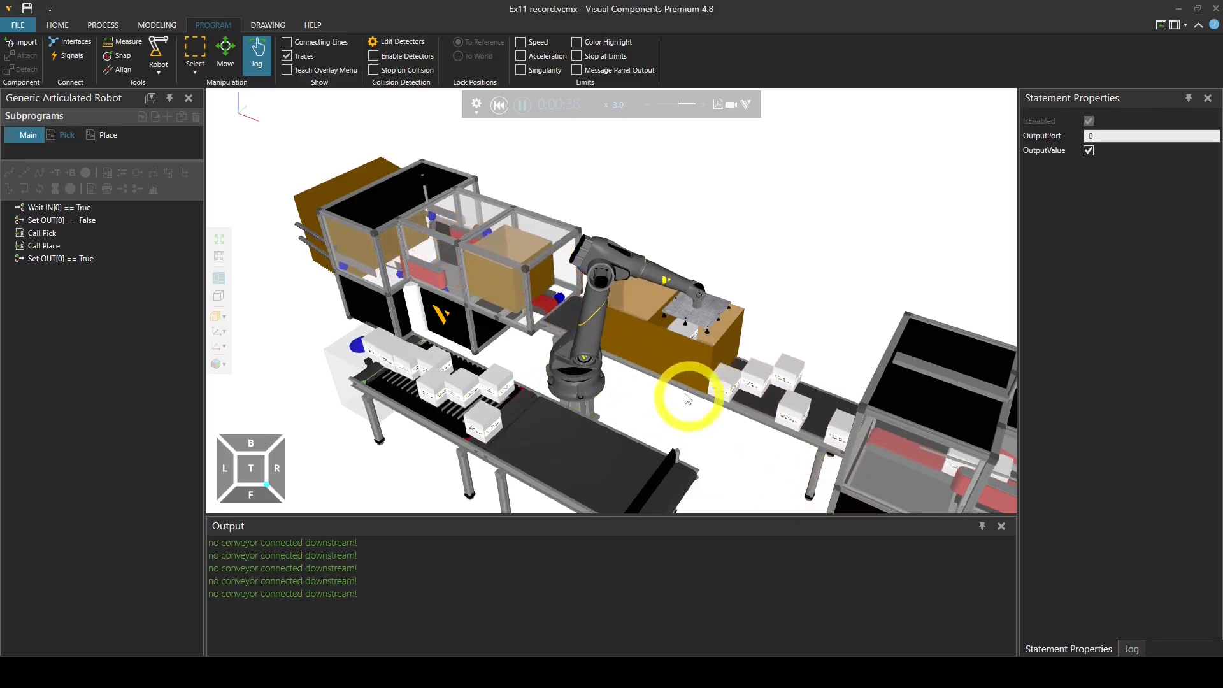
left_click(523, 104)
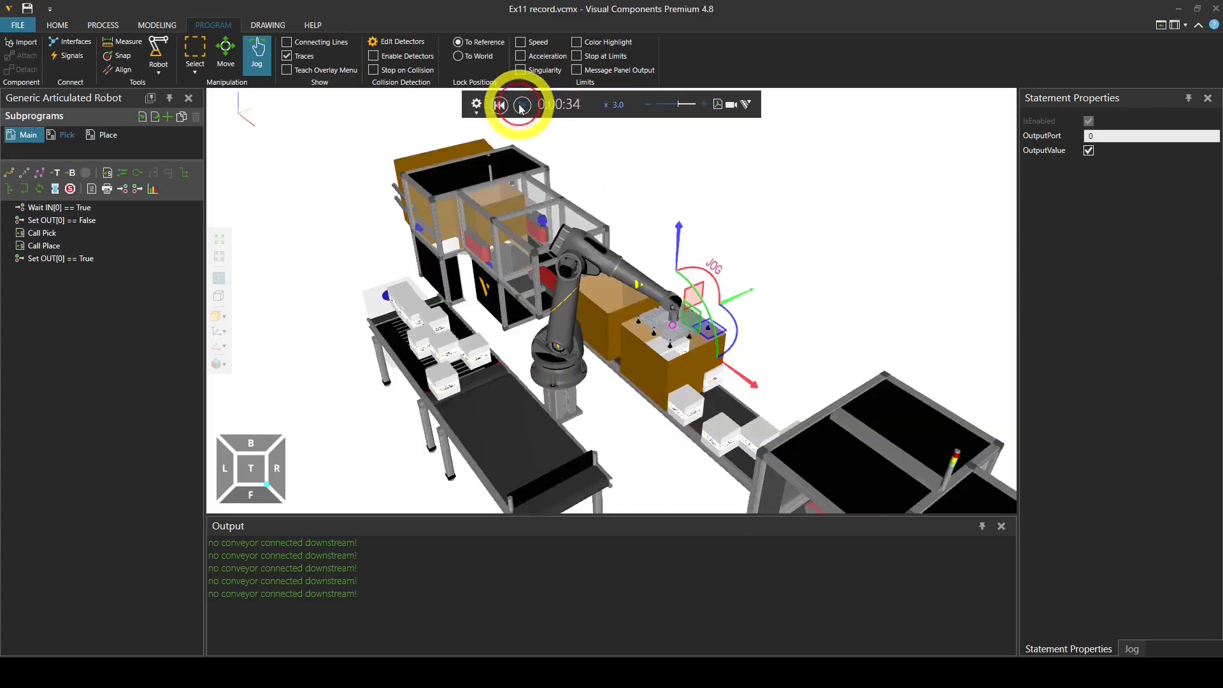
Step: Display the robot's signal action configuration for output 1 to check its grasp and release settings
left_click(551, 349)
left_click(559, 317)
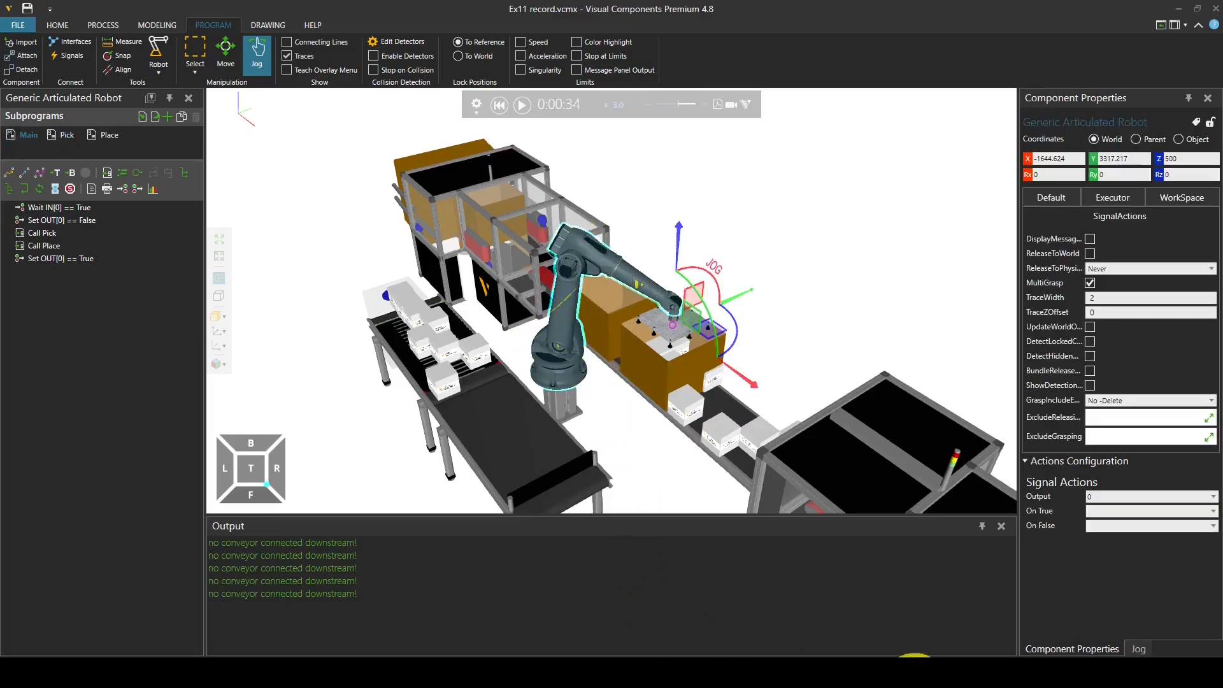
left_click(1146, 497)
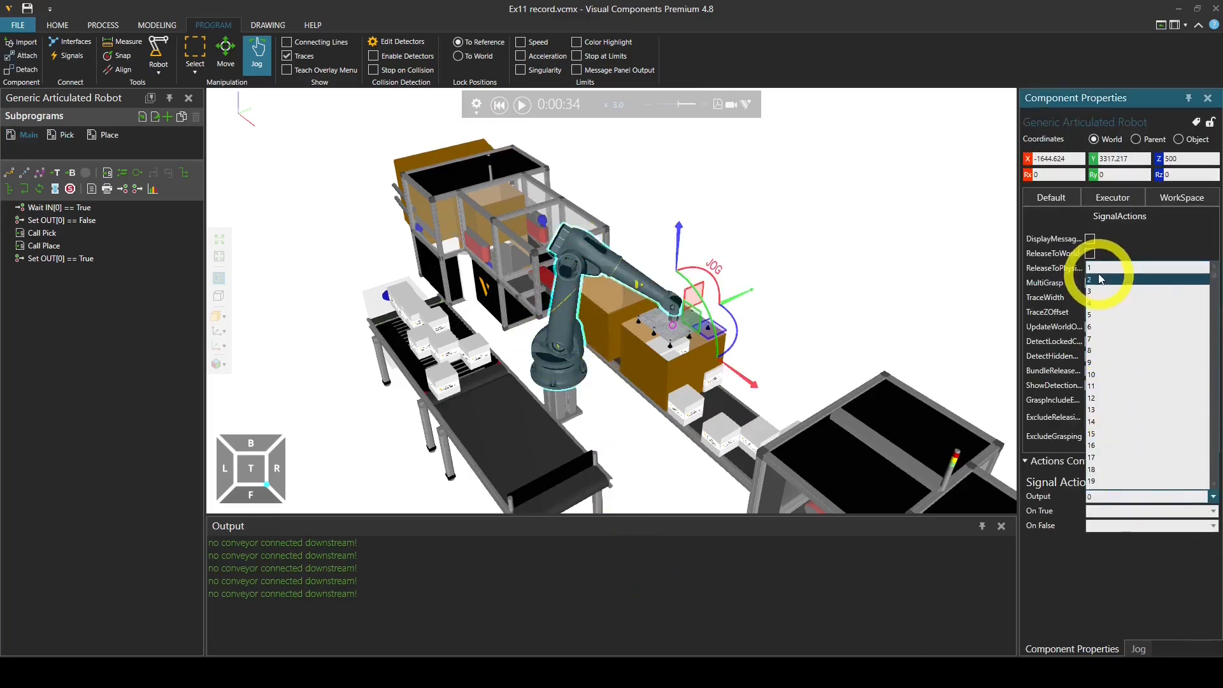
left_click(1100, 270)
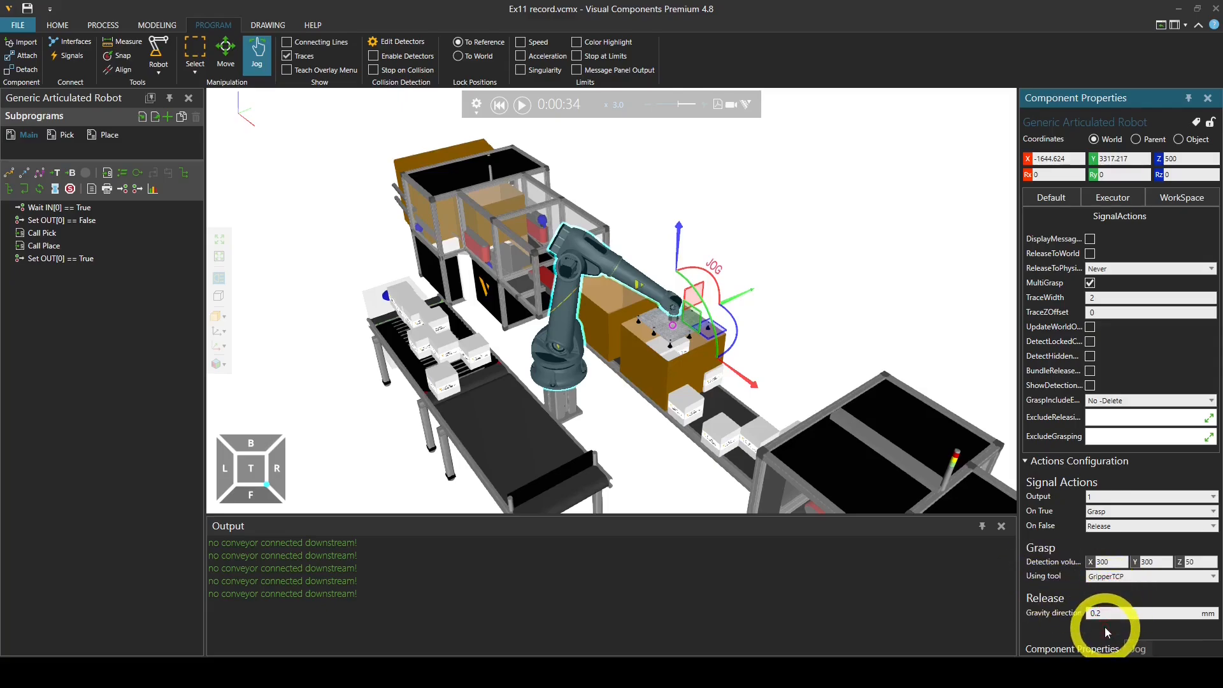
Step: Rerun the simulation from the start, pause it after the batch release, and examine the products and boxes on the conveyor
left_click(500, 106)
left_click(522, 105)
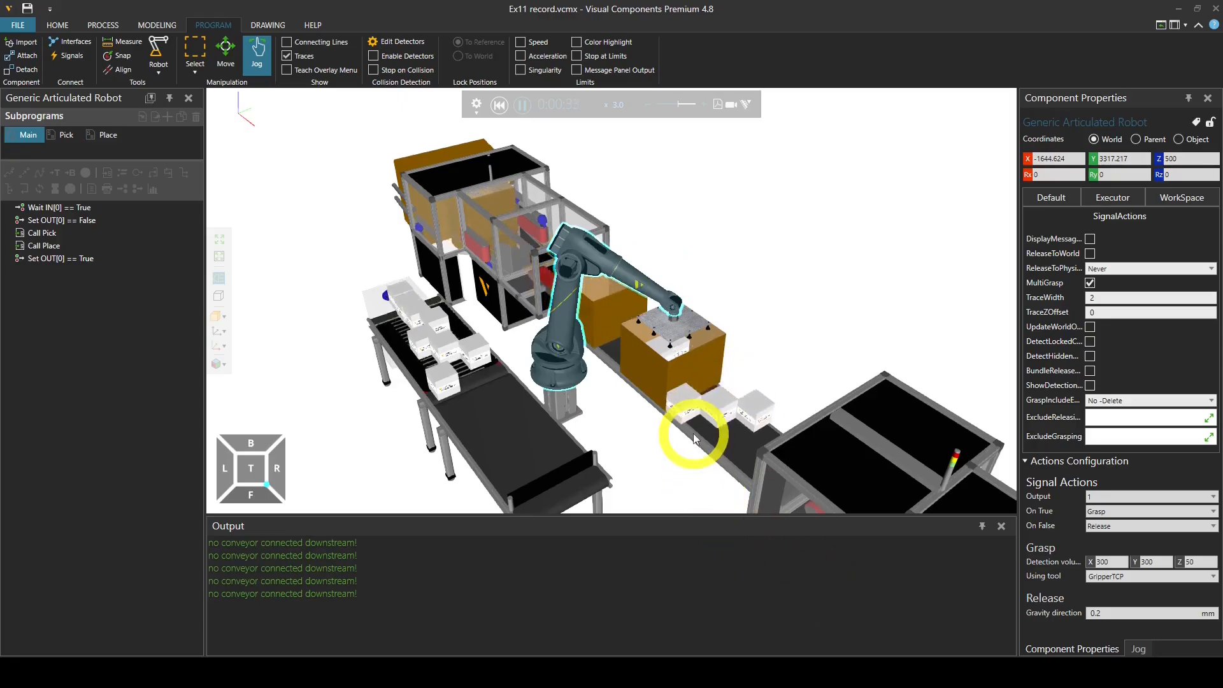
left_click(523, 105)
mouse_move(708, 400)
right_mouse_down()
mouse_move(715, 386)
mouse_move(731, 403)
right_mouse_up()
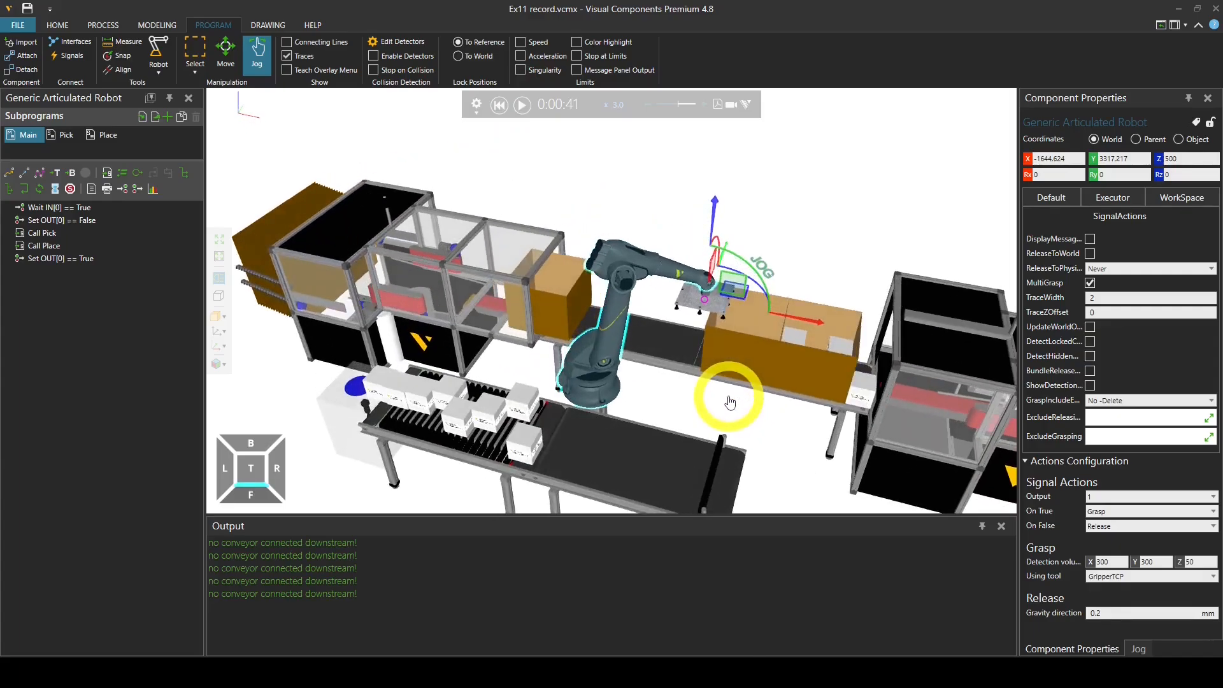
Step: Reset the simulation and review the default, advanced and material properties of the Sensor Conveyor
left_click(683, 353)
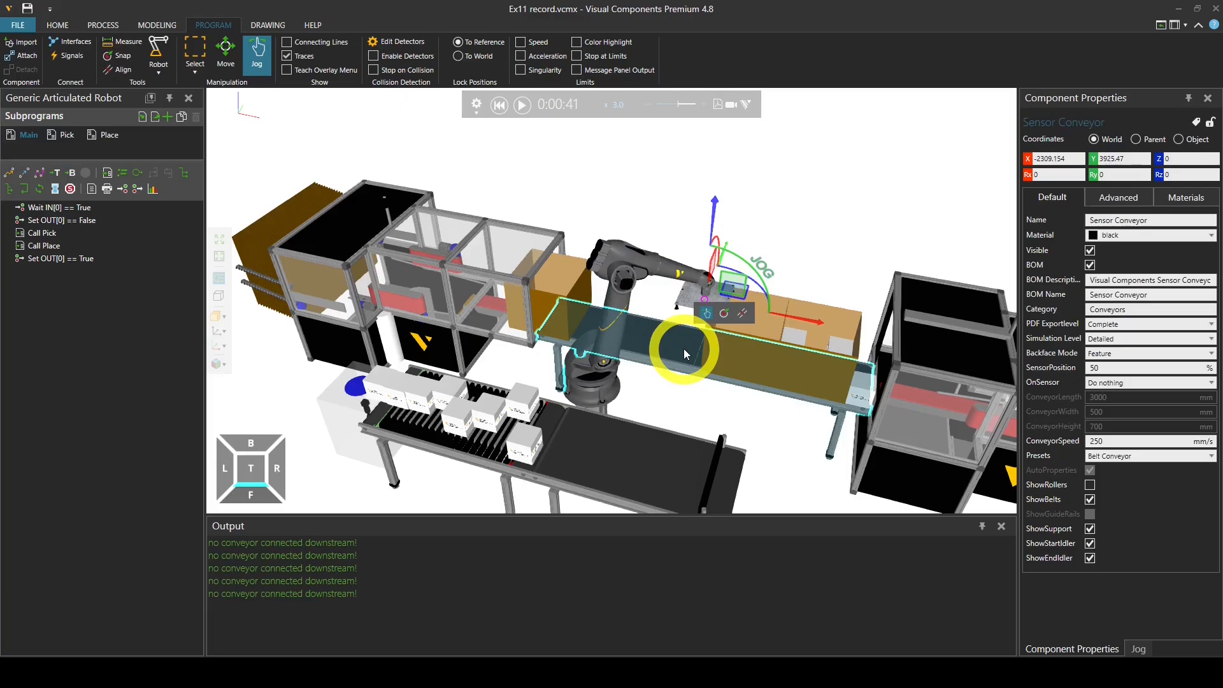
left_click(500, 105)
left_click(1140, 200)
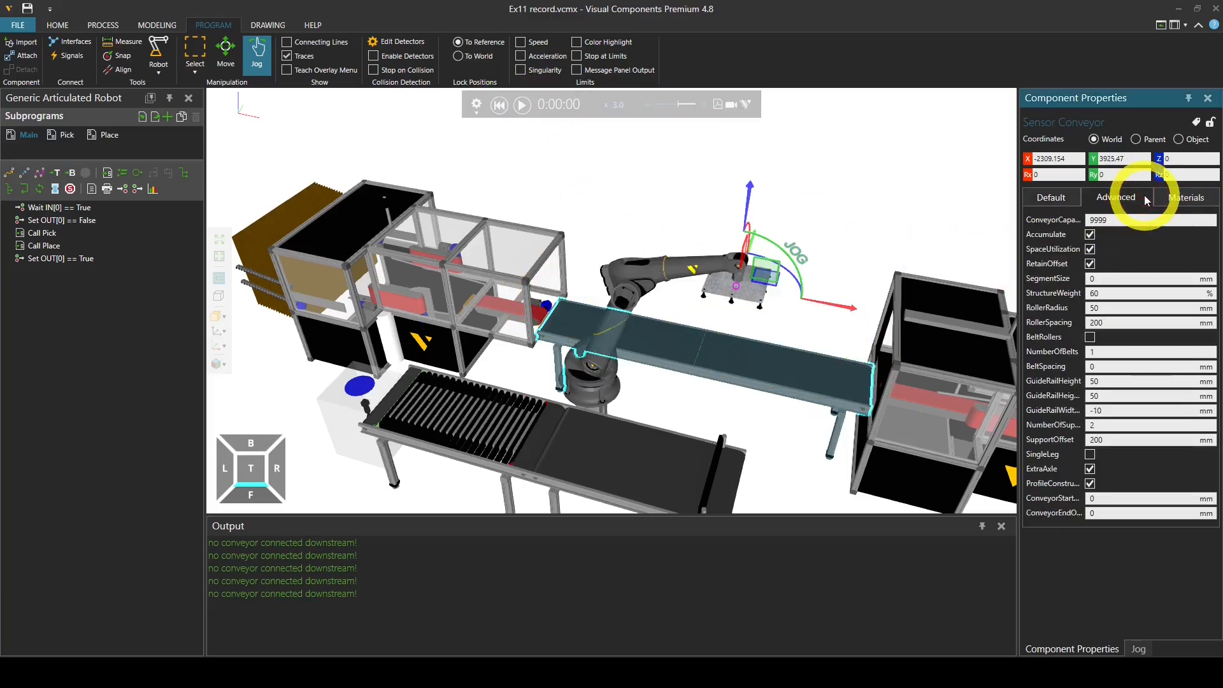
left_click(1169, 199)
left_click(1059, 198)
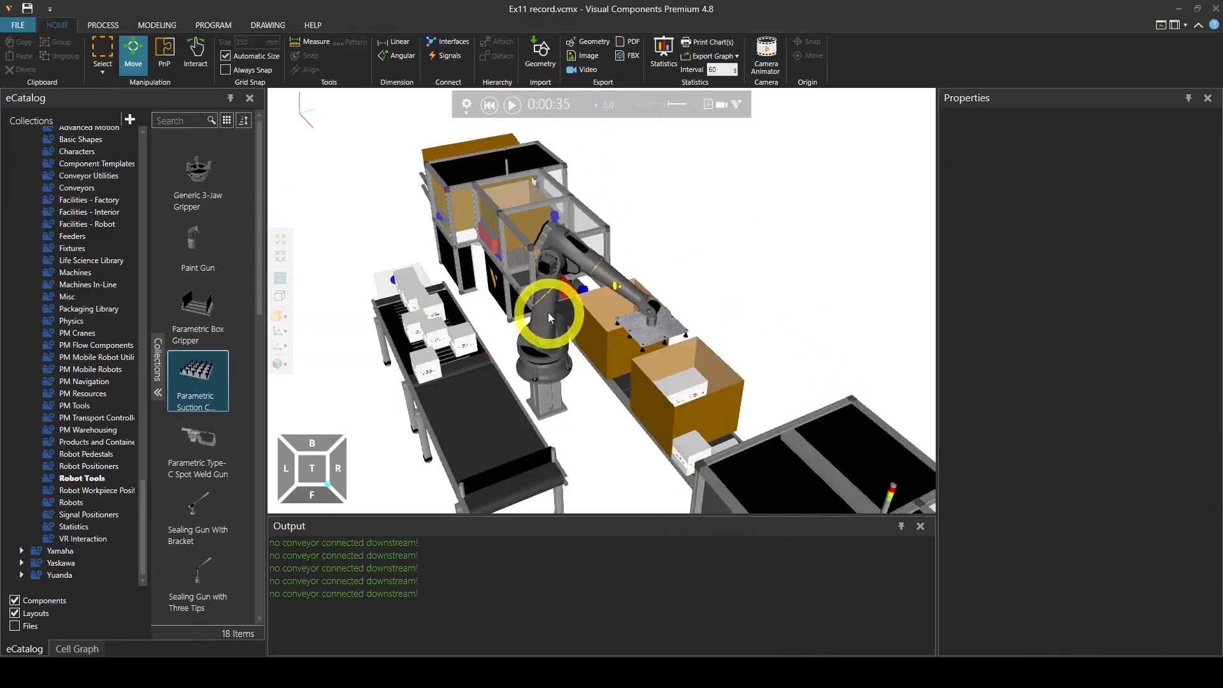
Step: Add the Sensor Conveyor to the ExcludeReleasingTo list in the robot's signal action settings
left_click(548, 314)
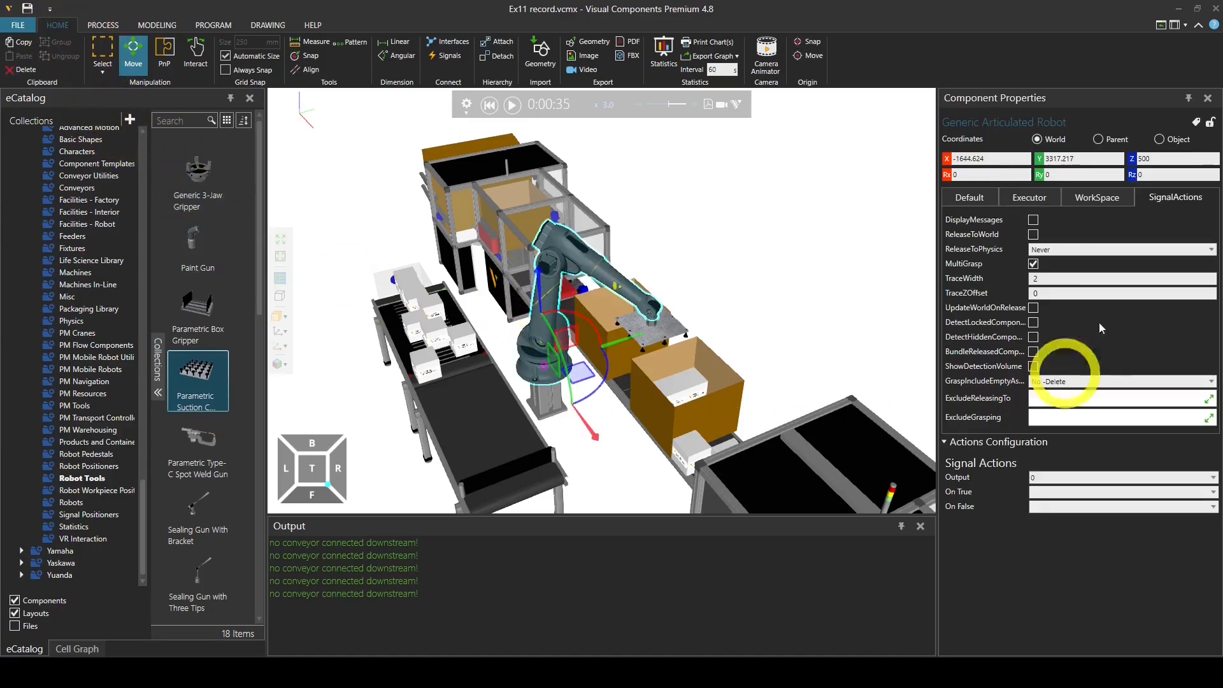
left_click(971, 199)
left_click(1043, 202)
left_click(1112, 200)
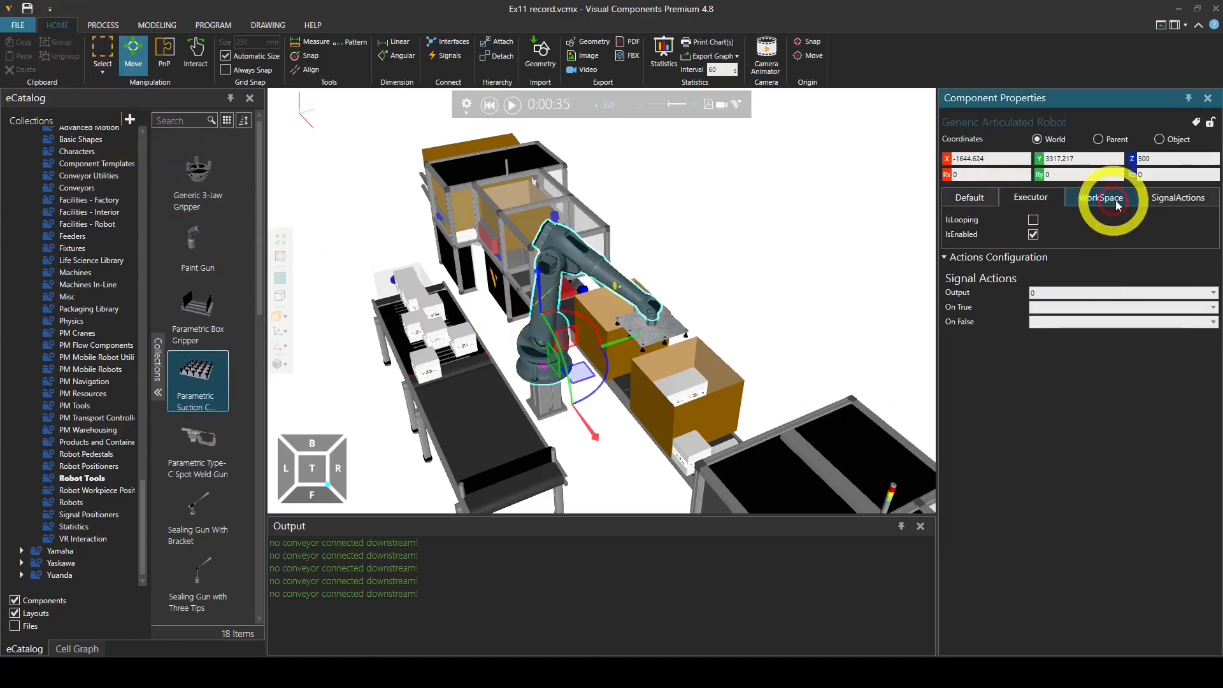
left_click(1188, 199)
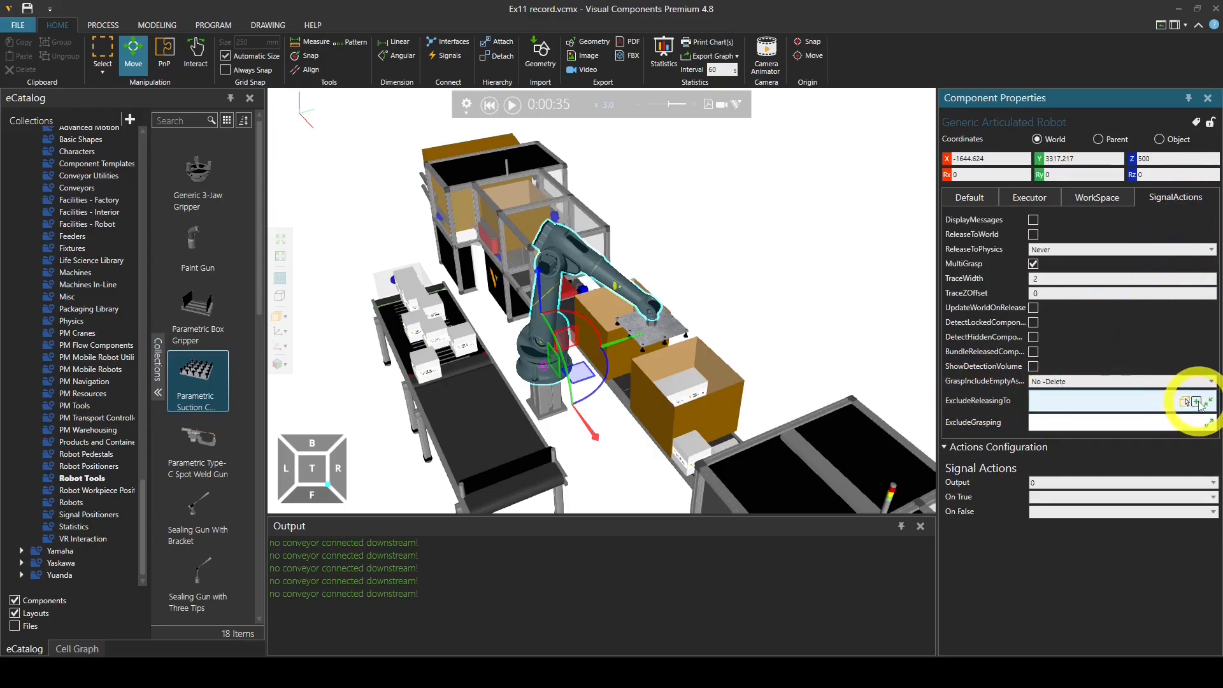
left_click(1197, 402)
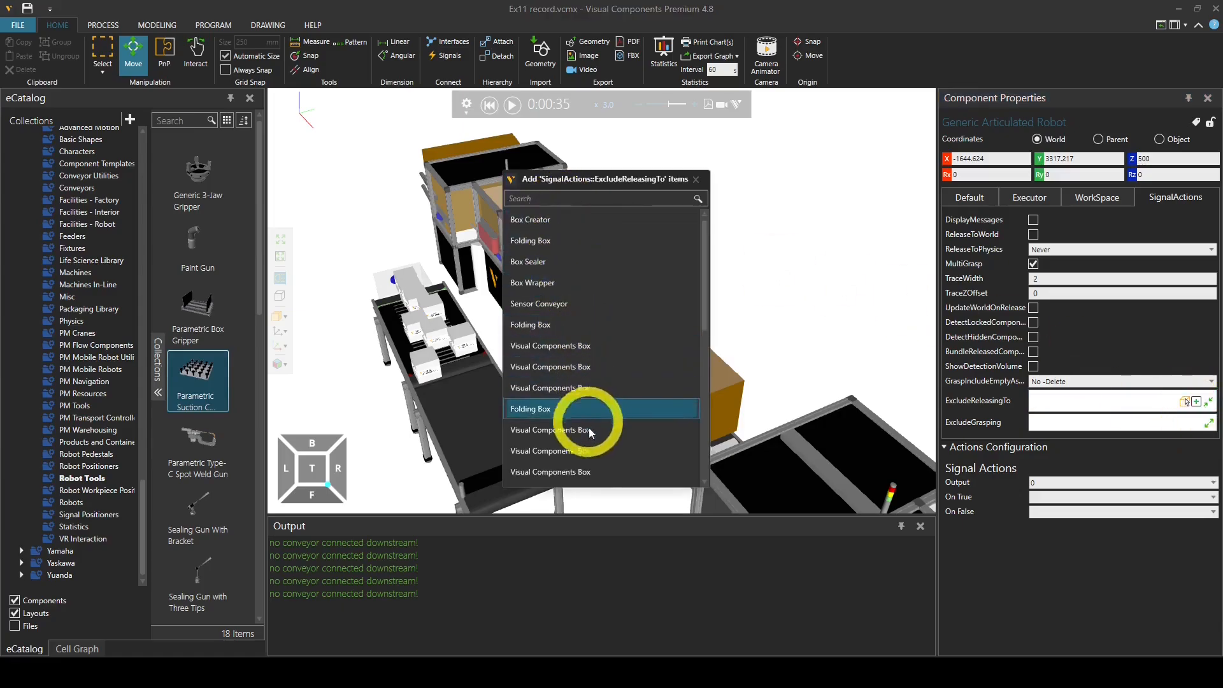
left_click(695, 179)
left_click(1187, 402)
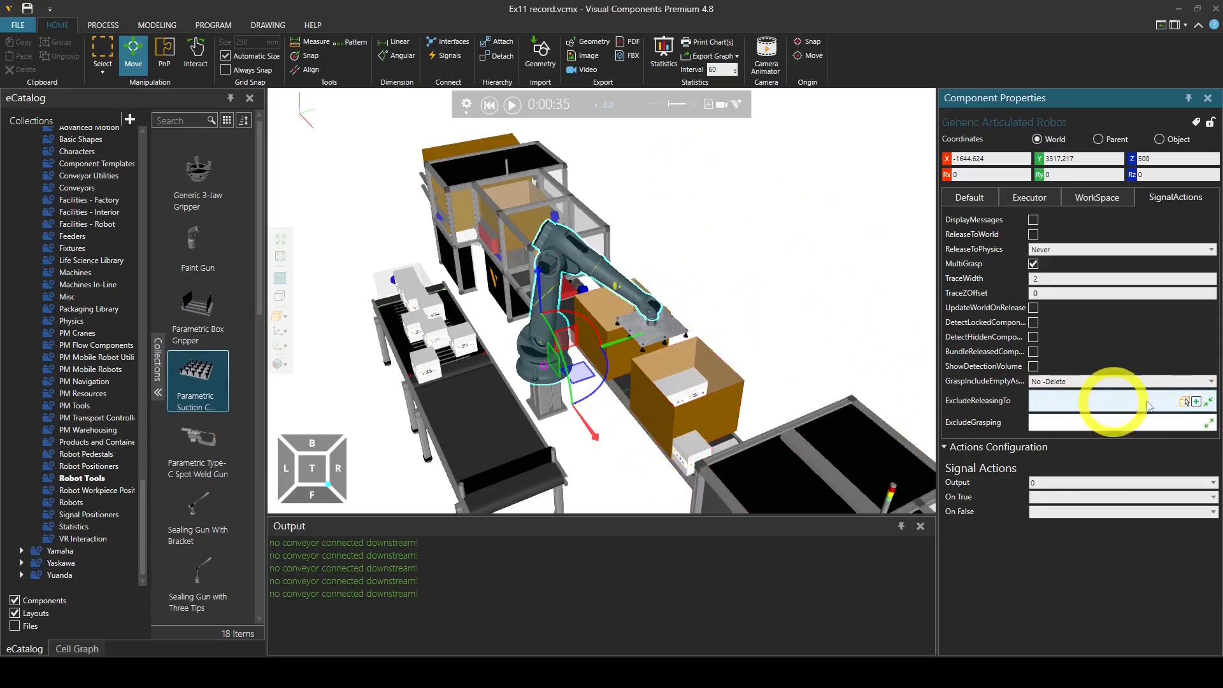
left_click(1196, 402)
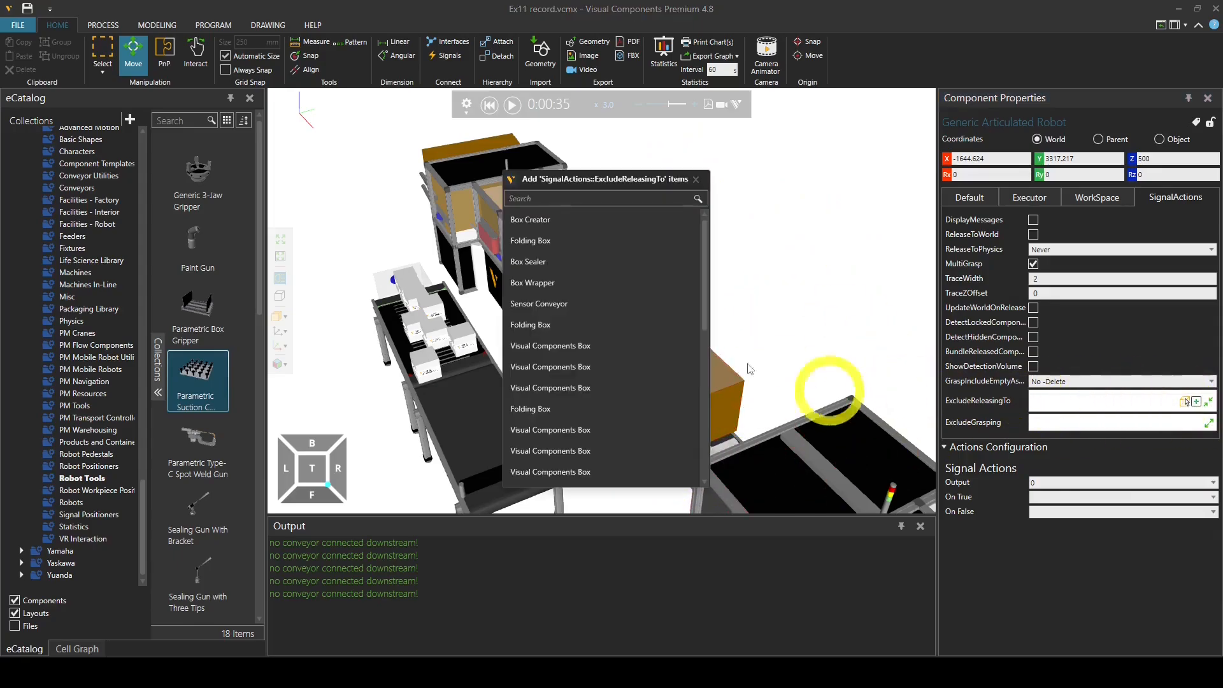
left_click(535, 307)
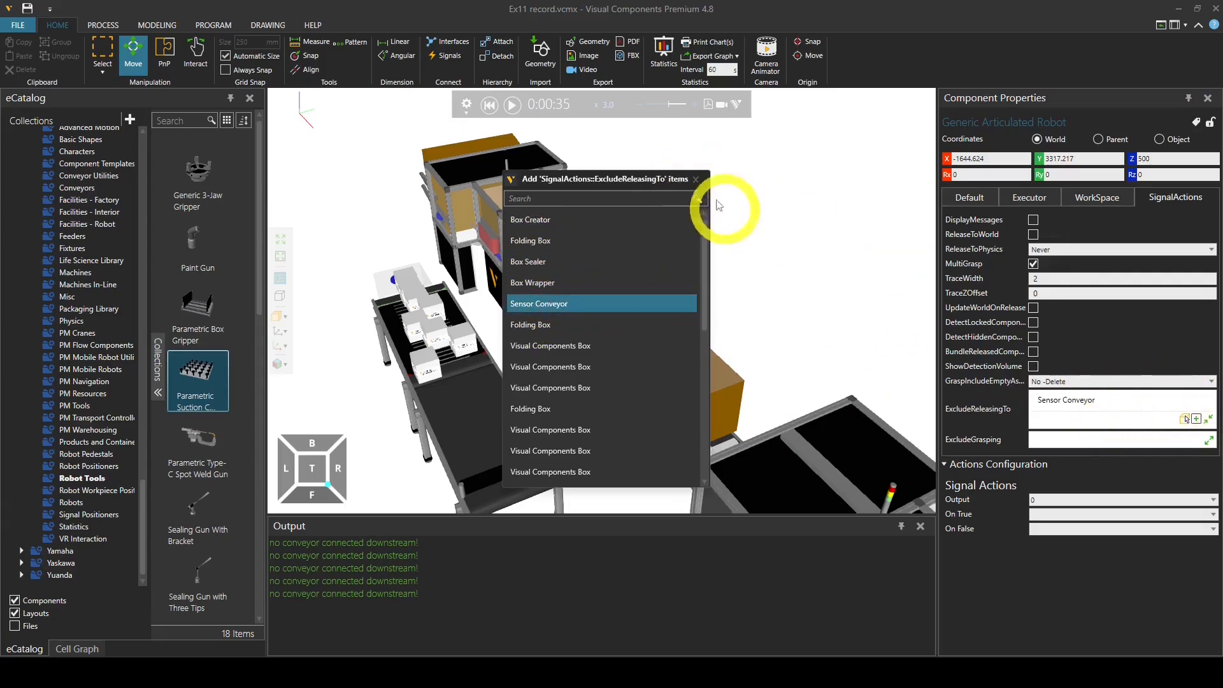
left_click(696, 179)
Step: Rerun the simulation from the start and examine how the robot places the batch into the open box
left_click(489, 105)
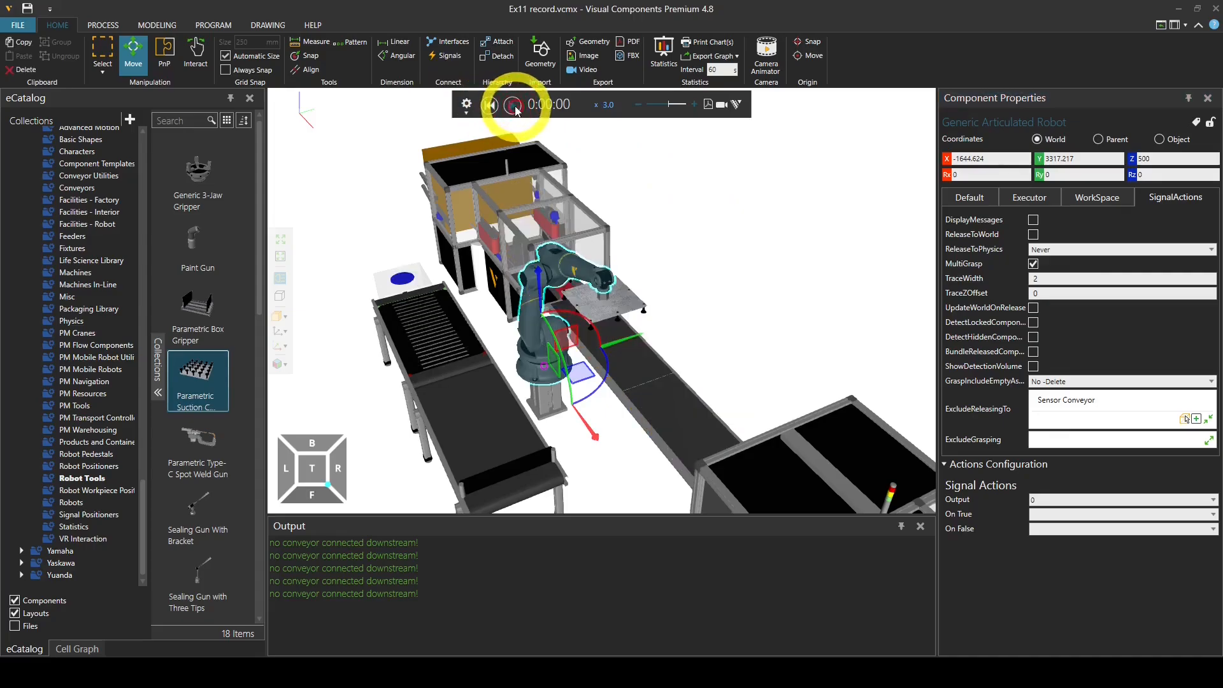
left_click(595, 228)
right_click_drag(599, 234, 690, 330)
left_click(617, 470)
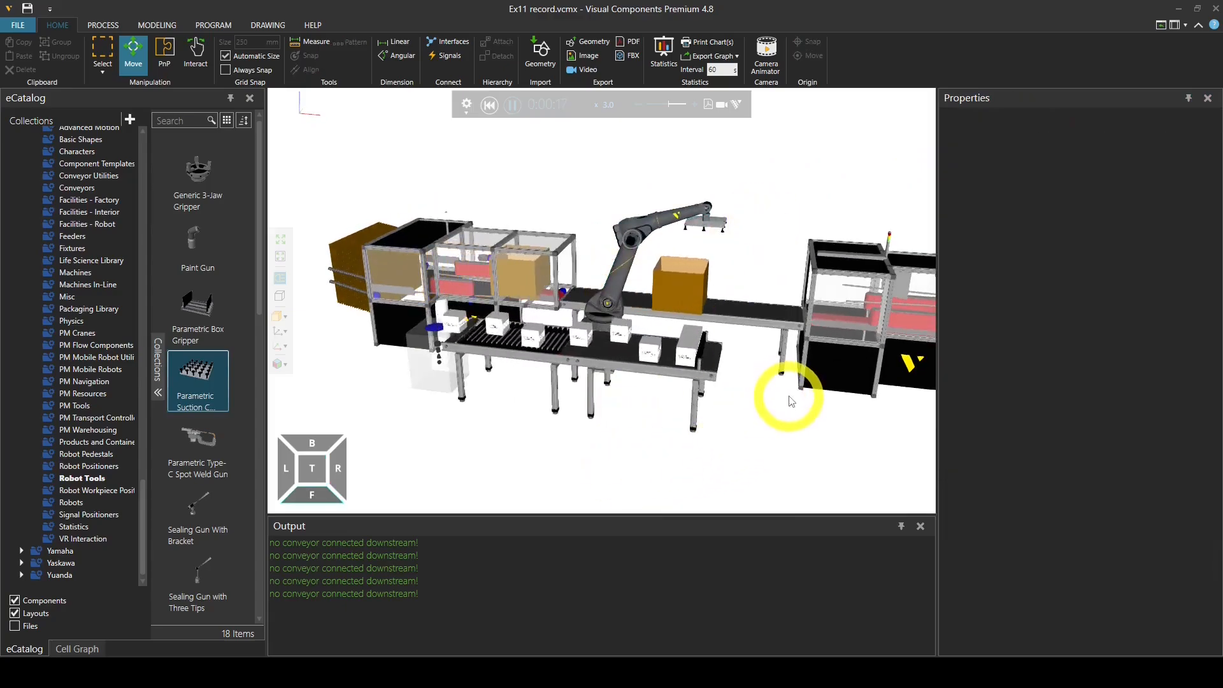
right_click_drag(783, 408, 784, 424)
scroll(701, 398, "up", 3)
right_click_drag(715, 392, 707, 393)
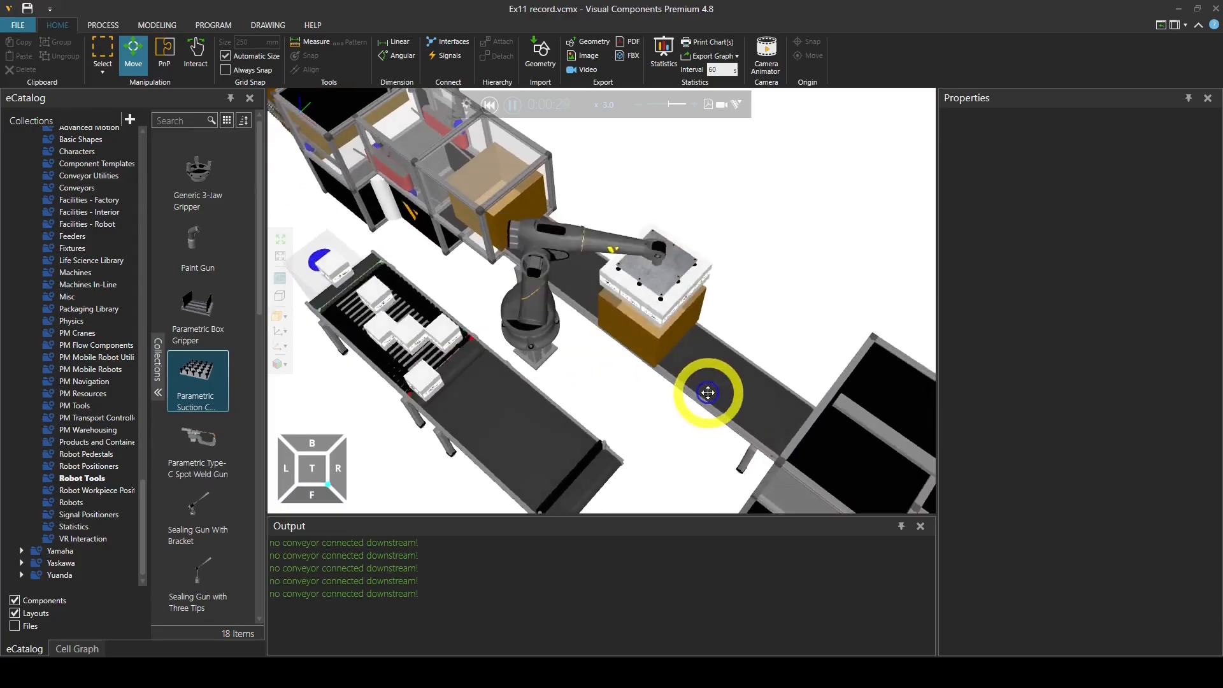
Step: Follow the packed boxes through the box sealer and box wrapper, and examine the whole packaging line running
mouse_move(722, 440)
right_mouse_down()
mouse_move(710, 432)
mouse_move(784, 442)
mouse_move(710, 355)
mouse_move(536, 91)
right_mouse_up()
right_click_drag(707, 308, 529, 93)
right_click_drag(675, 281, 643, 275)
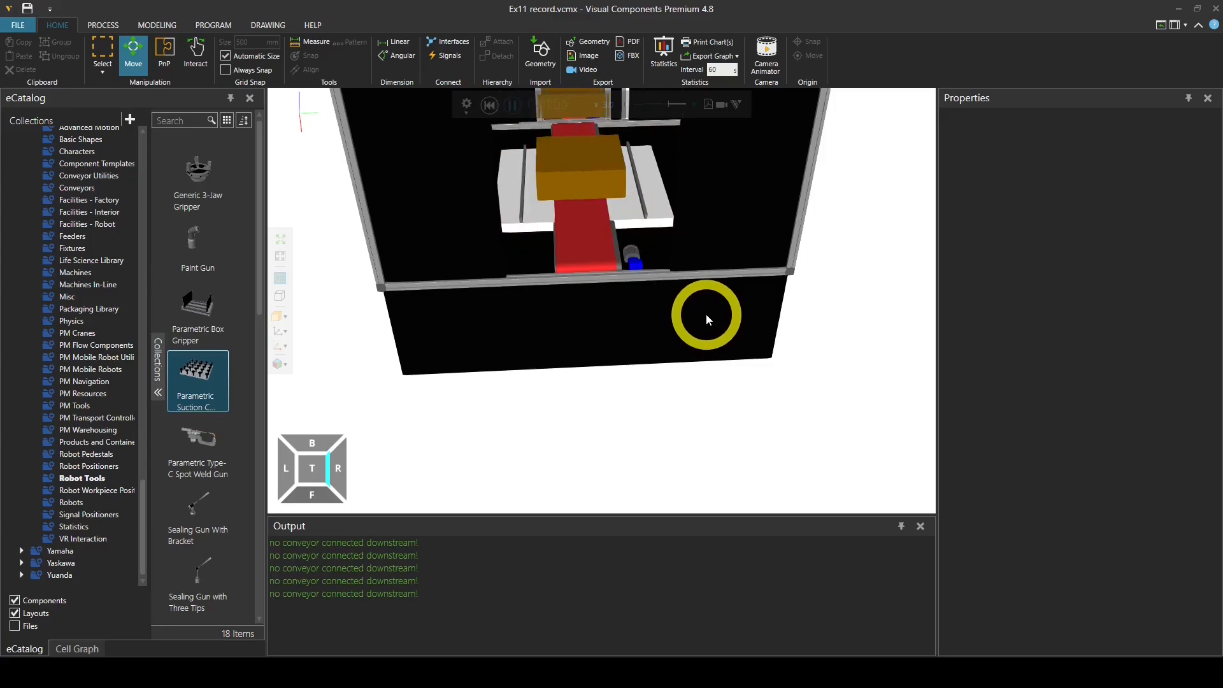
right_click_drag(707, 317, 732, 316)
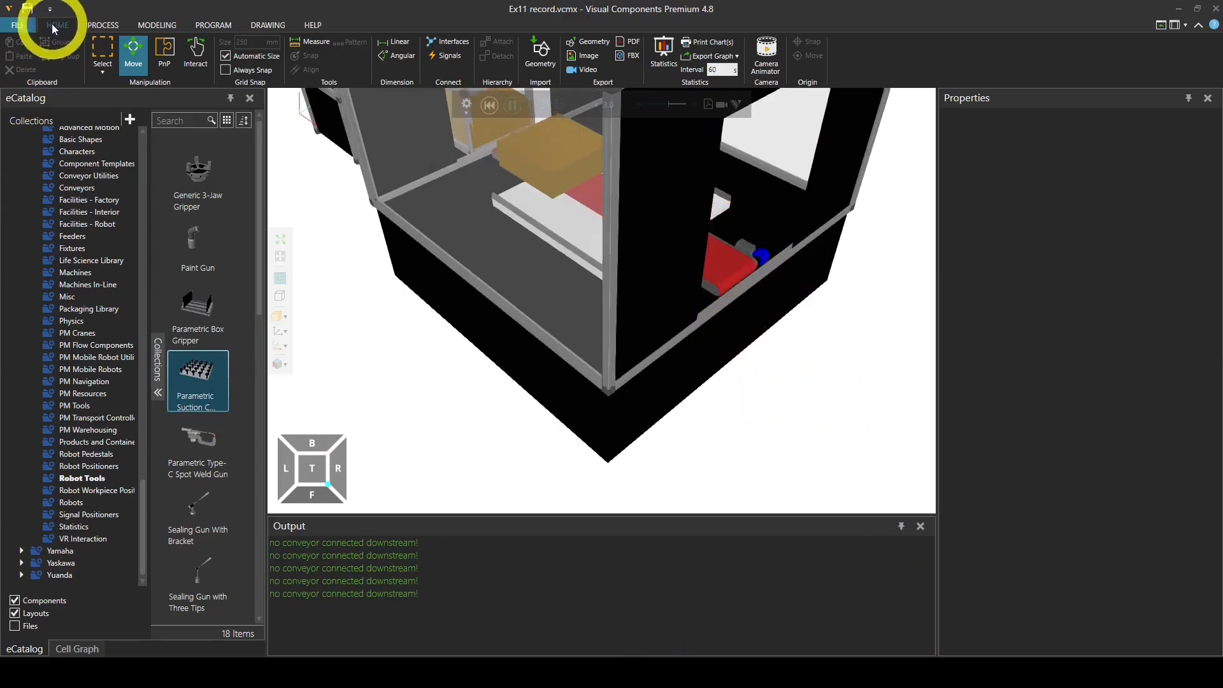
scroll(515, 136, "down", 10)
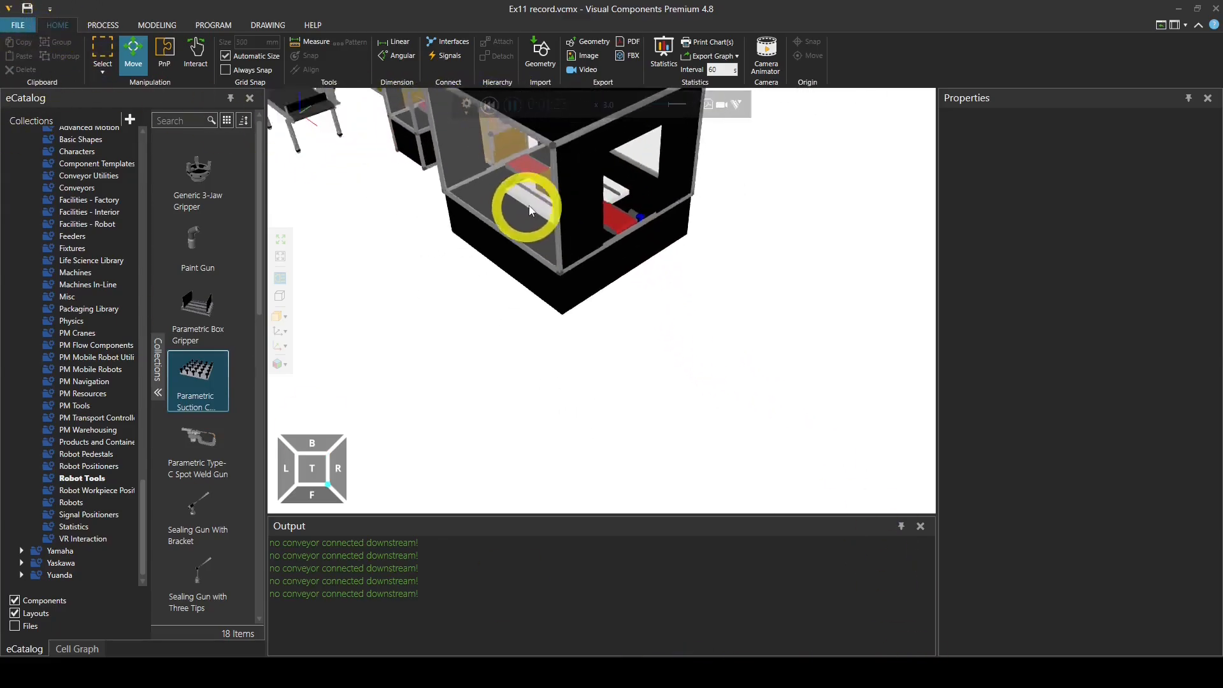
right_click_drag(578, 266, 619, 265)
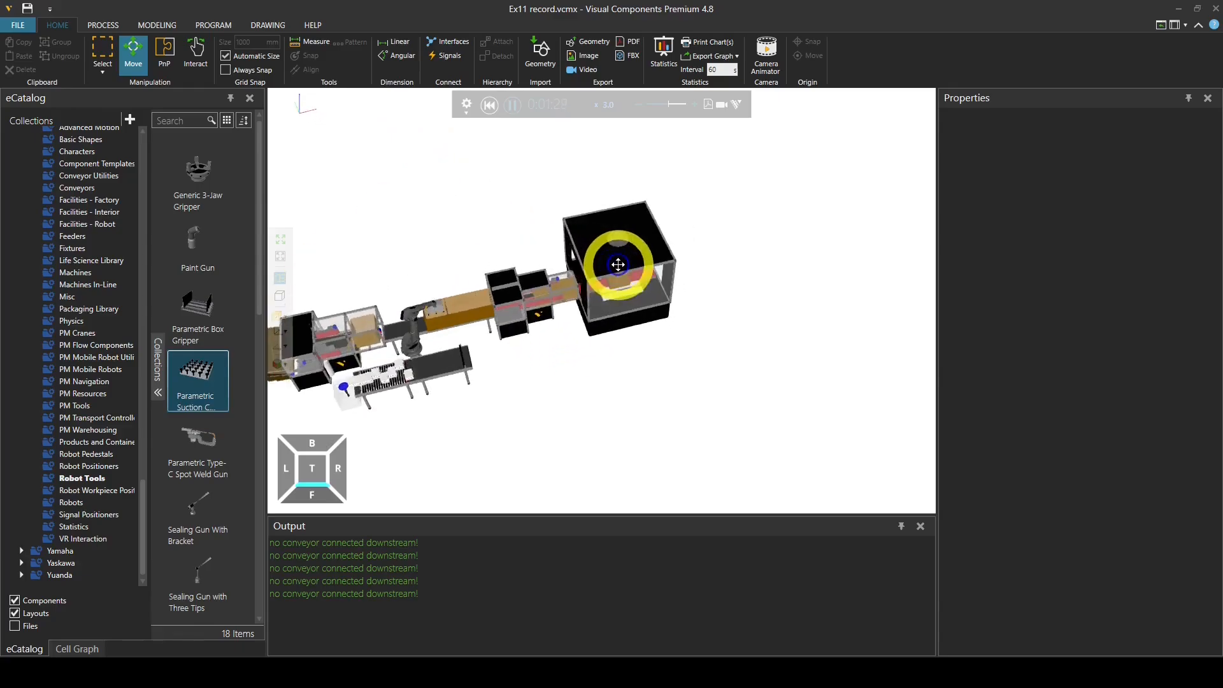
scroll(455, 321, "up", 6)
right_click_drag(484, 368, 458, 341)
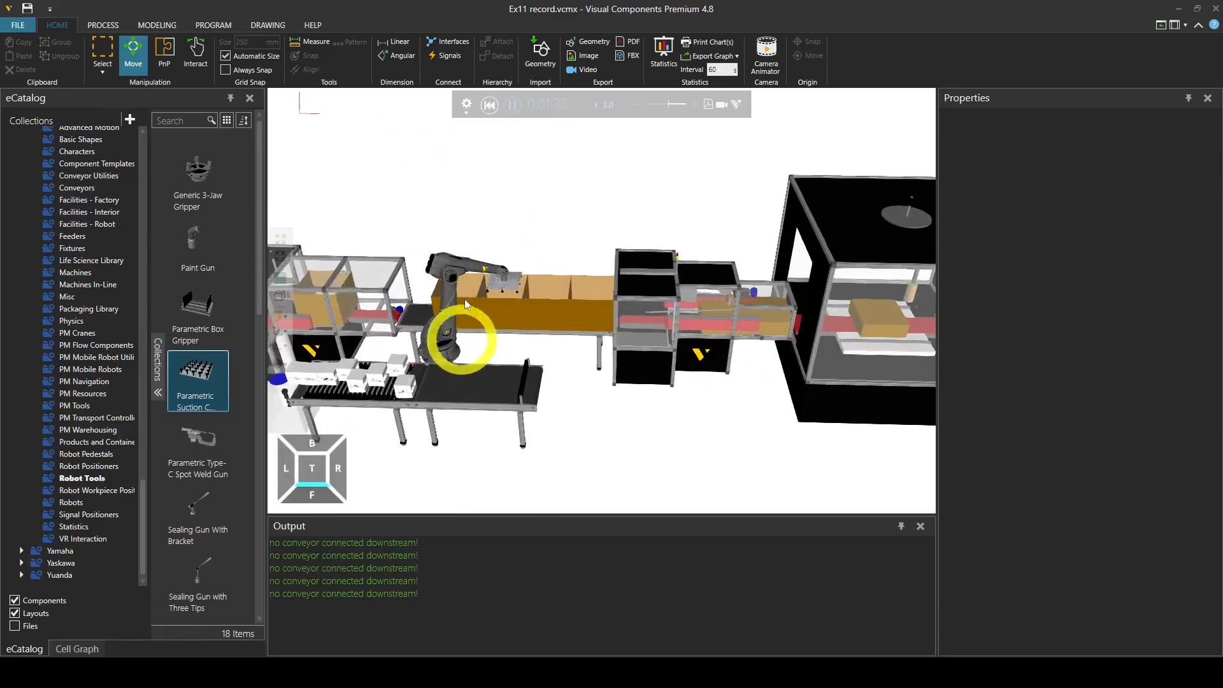
Step: Pause the simulation and add a 5 s Delay statement at the end of the robot's Main routine
left_click(514, 105)
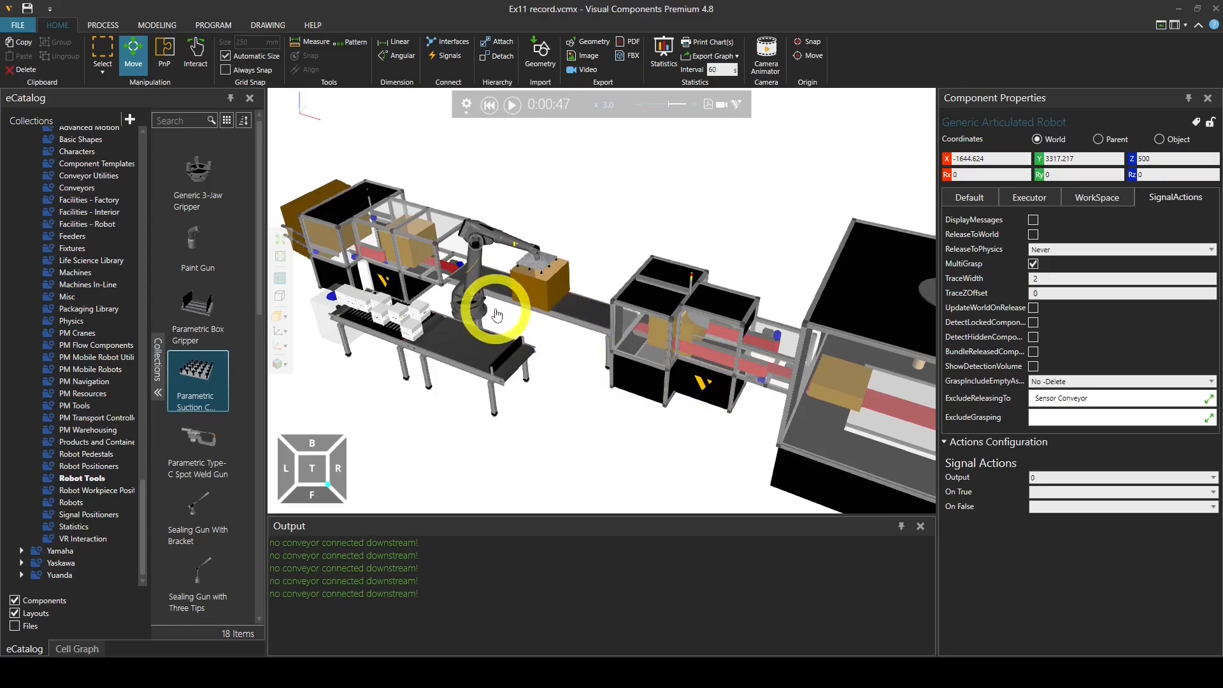
scroll(496, 316, "up", 1)
right_click_drag(482, 347, 502, 345)
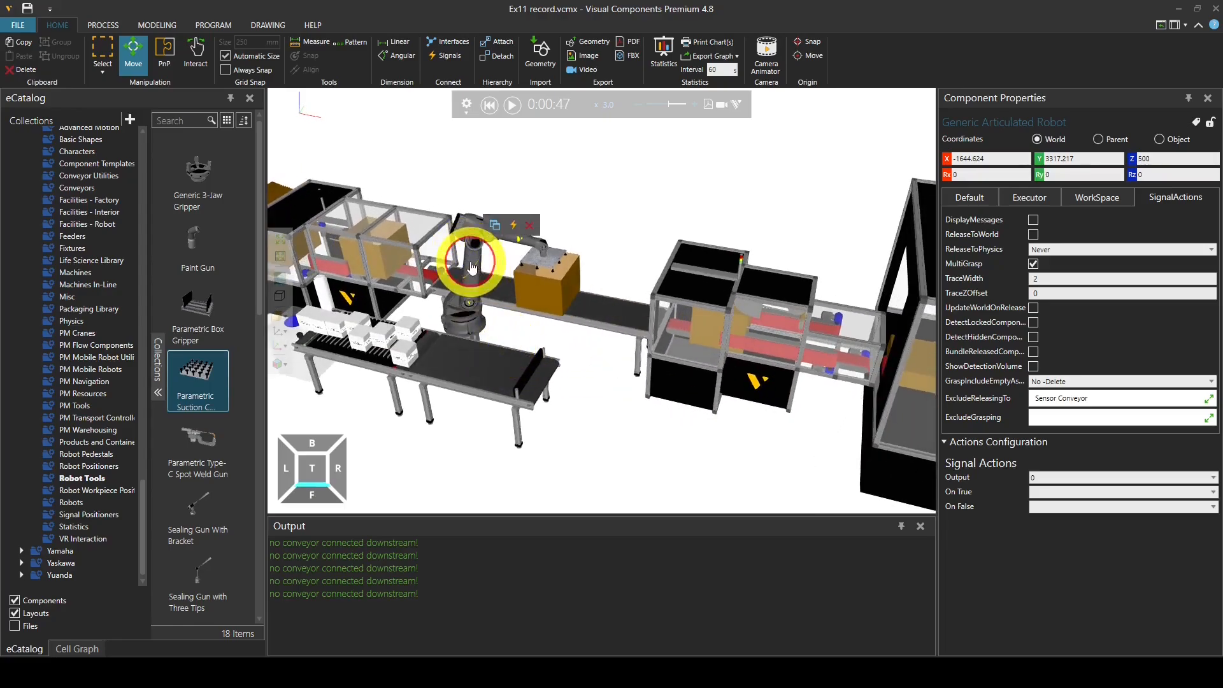
left_click(222, 27)
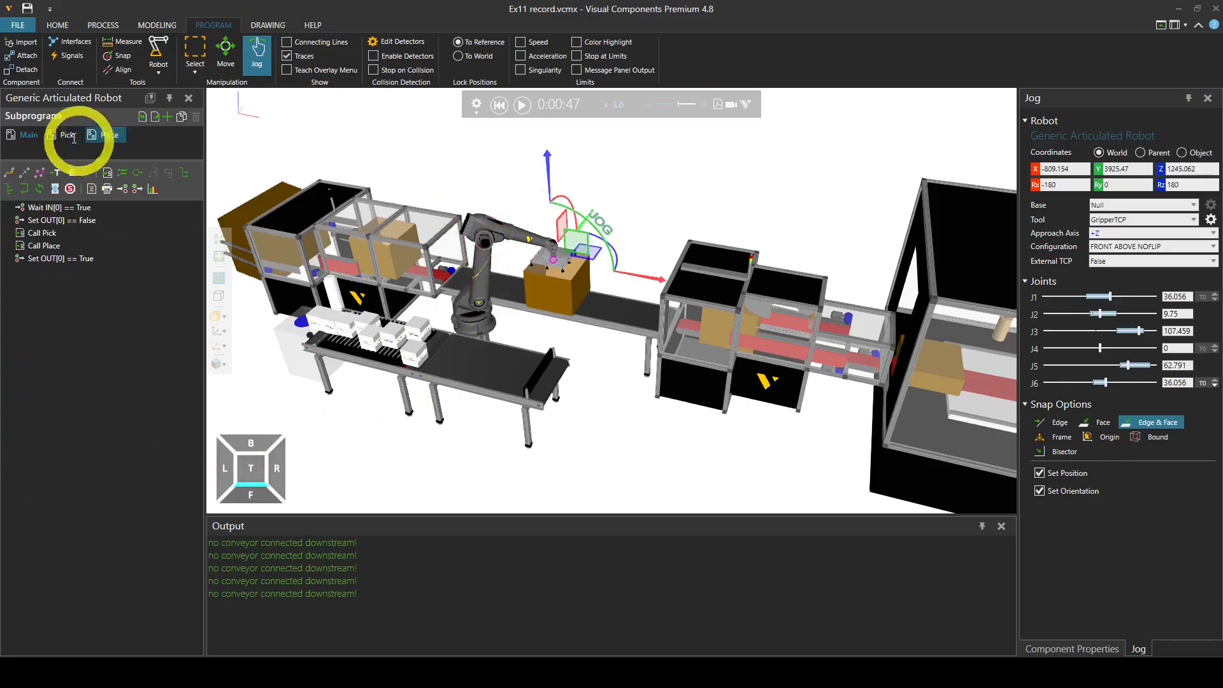
left_click(84, 260)
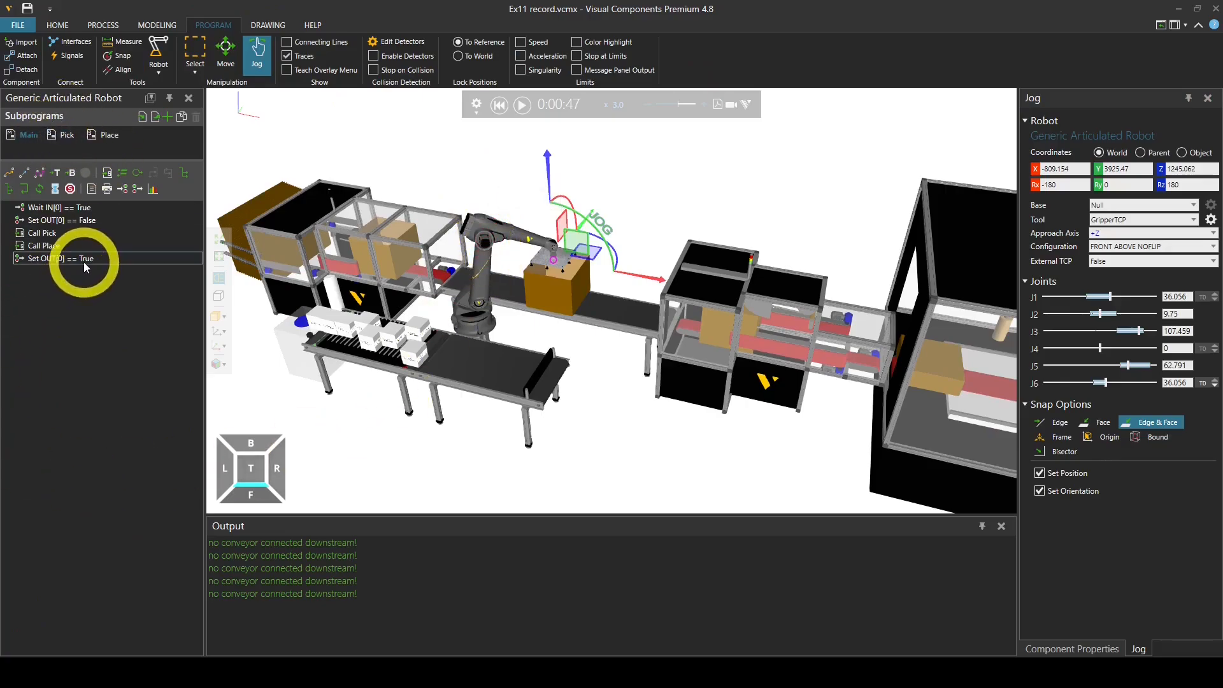
left_click(56, 190)
left_click(1122, 136)
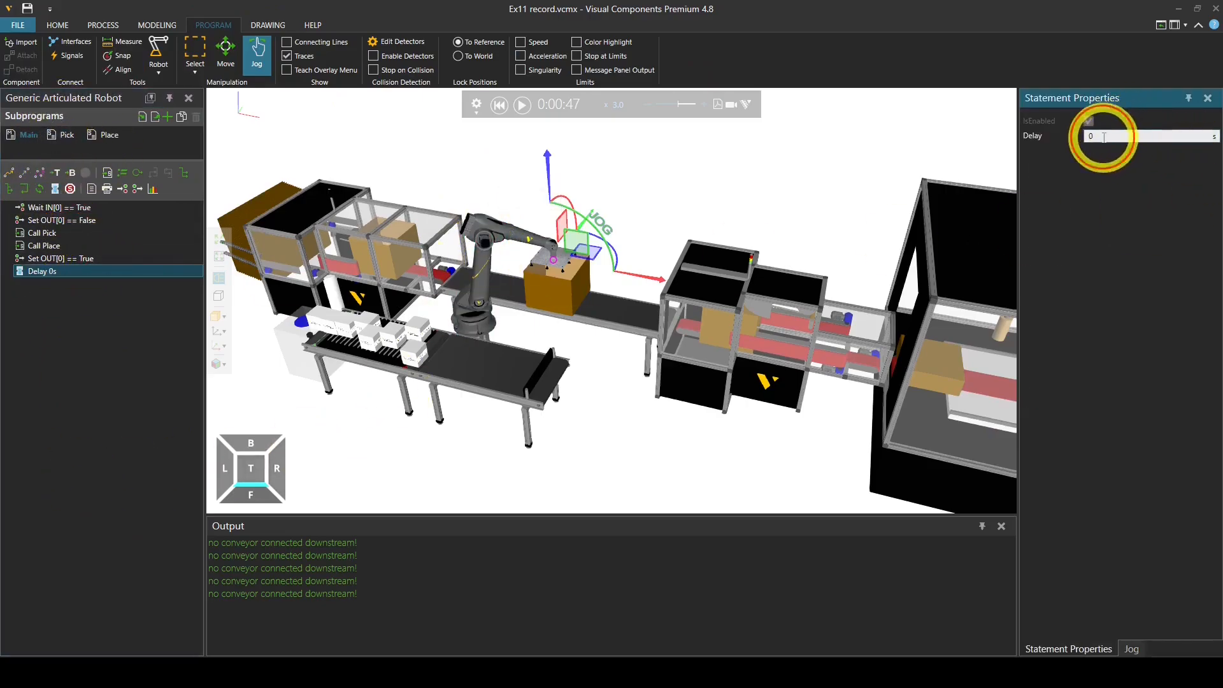
left_click(1032, 147)
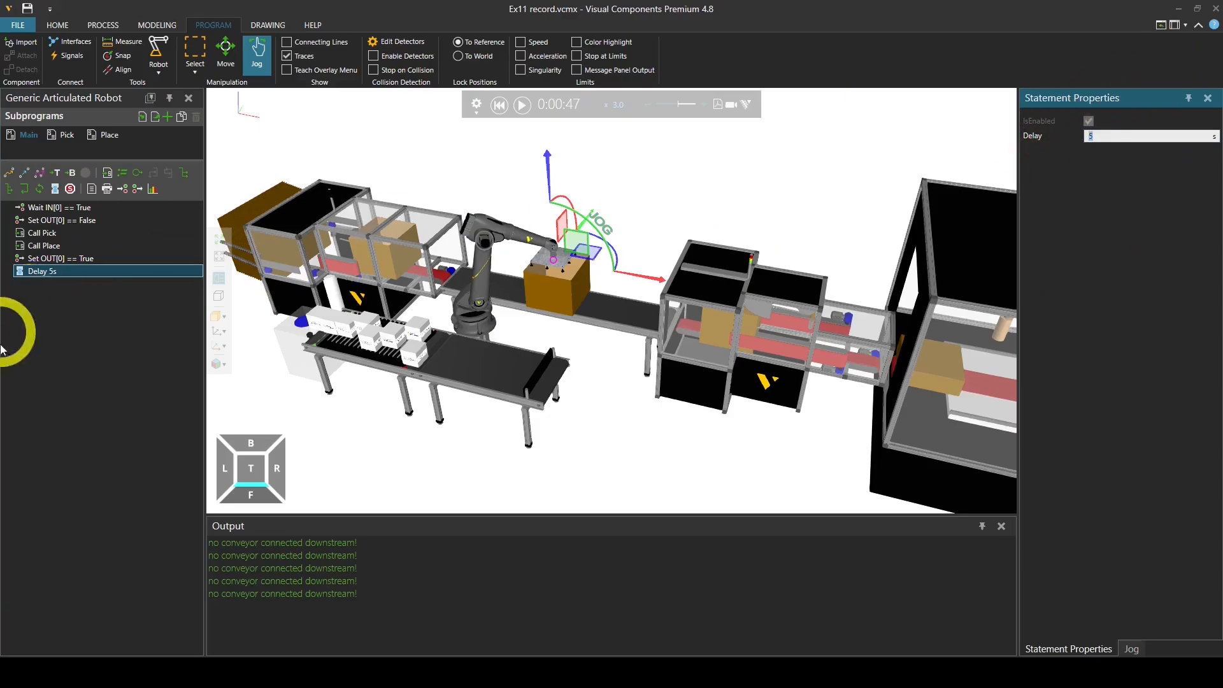
Step: Add a While True loop to the Main routine and place it above the Wait IN[0] statement
left_click(121, 207)
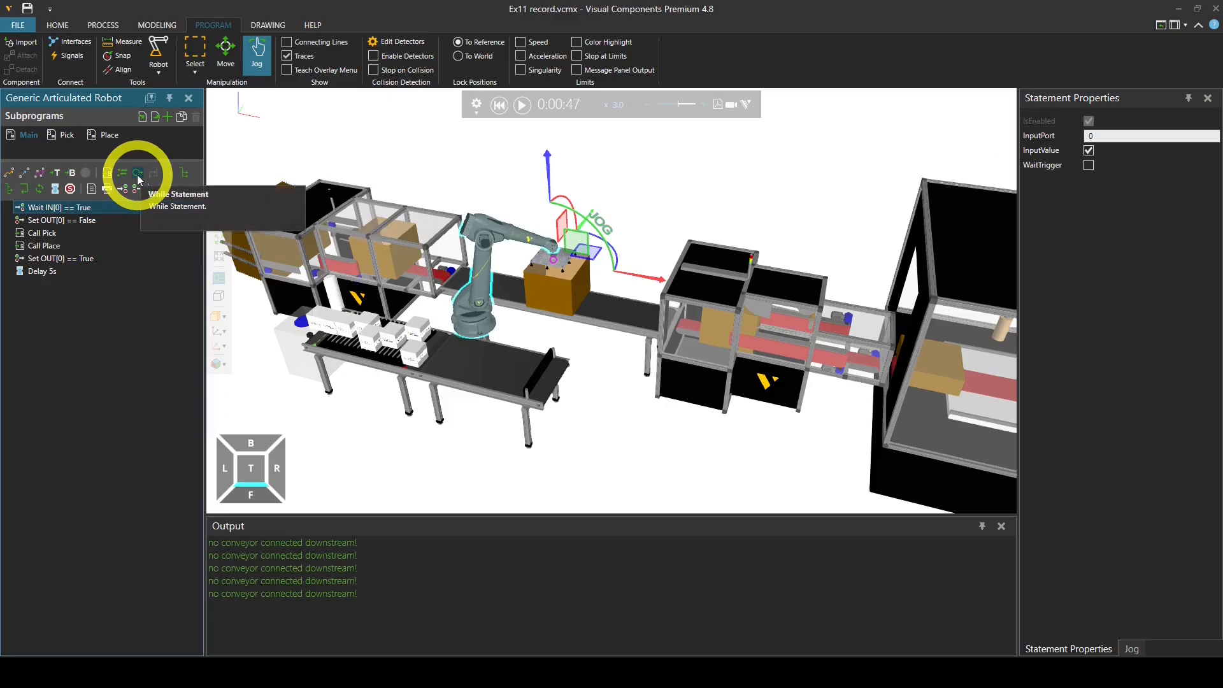
left_click(137, 173)
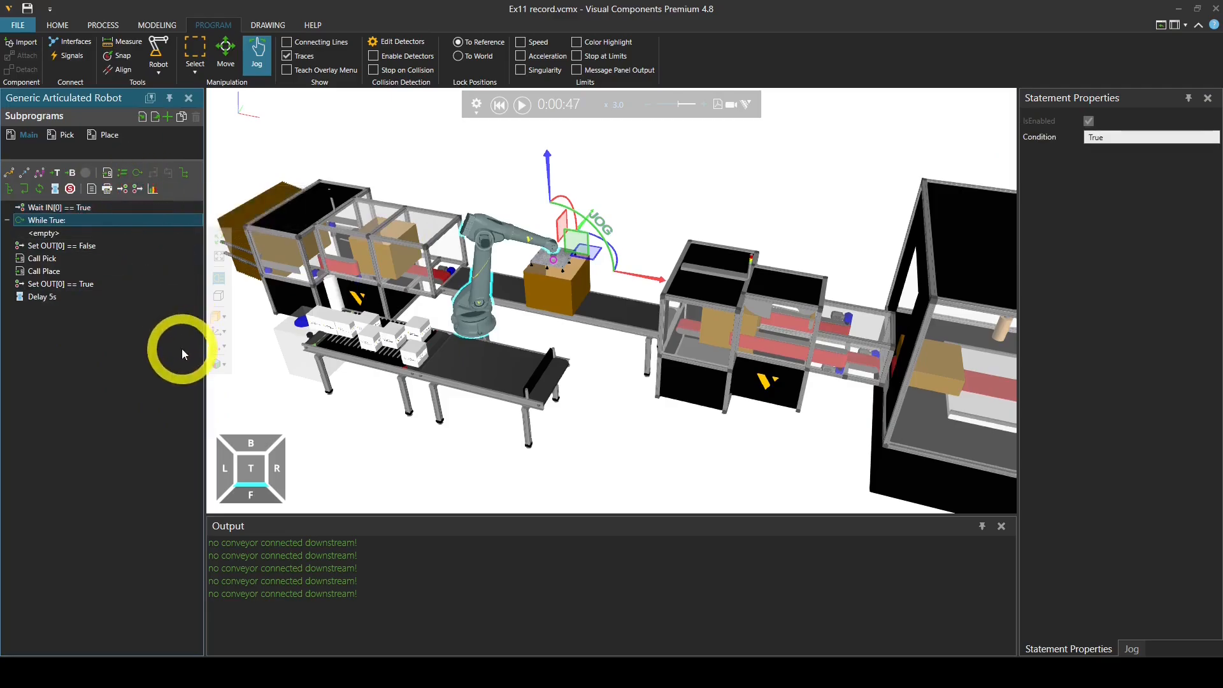
double_click(49, 219)
left_click(151, 309)
left_click(49, 221)
left_click_drag(49, 221, 49, 201)
left_click(104, 236)
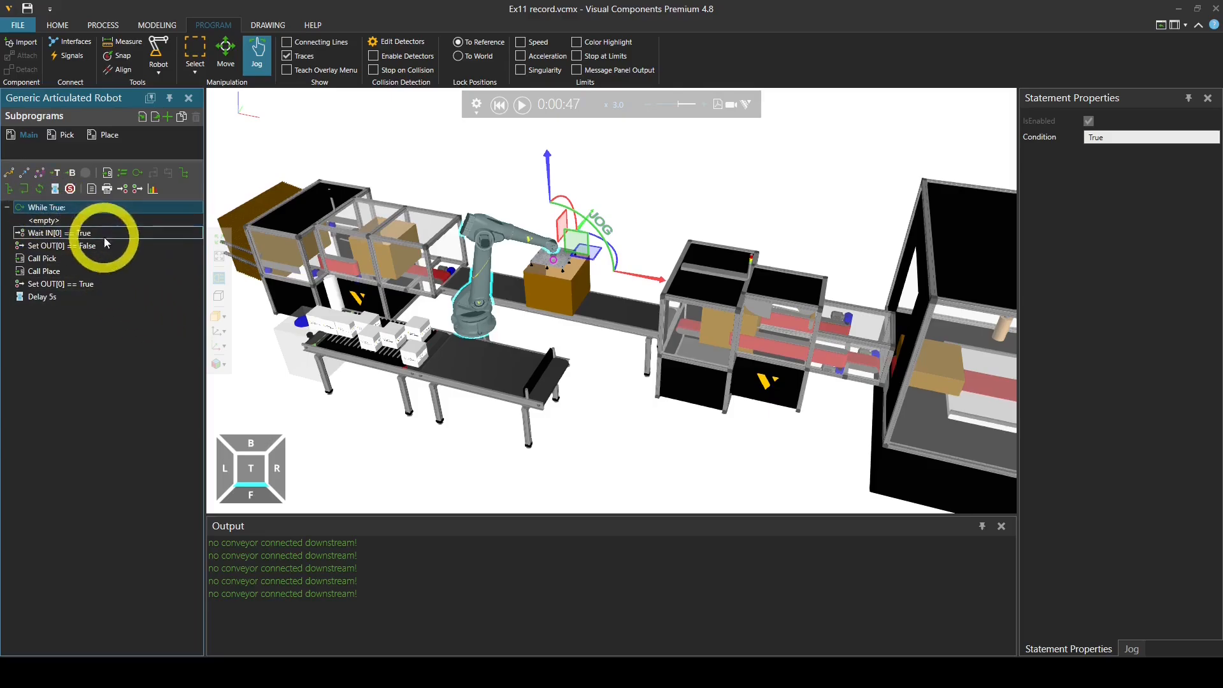
Step: Move all six Main statements, from Wait IN[0] through Delay 5s, into the While True loop
left_click(68, 234)
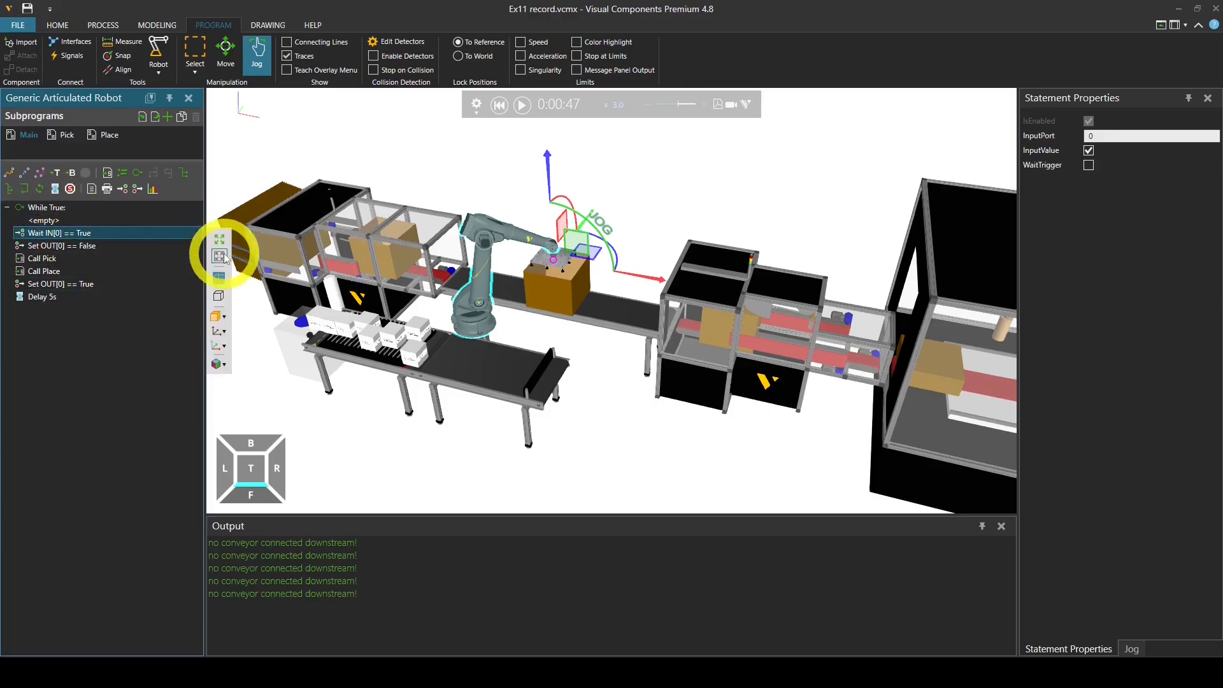
key("shift+Down")
key("shift+Down")
key("shift+Down")
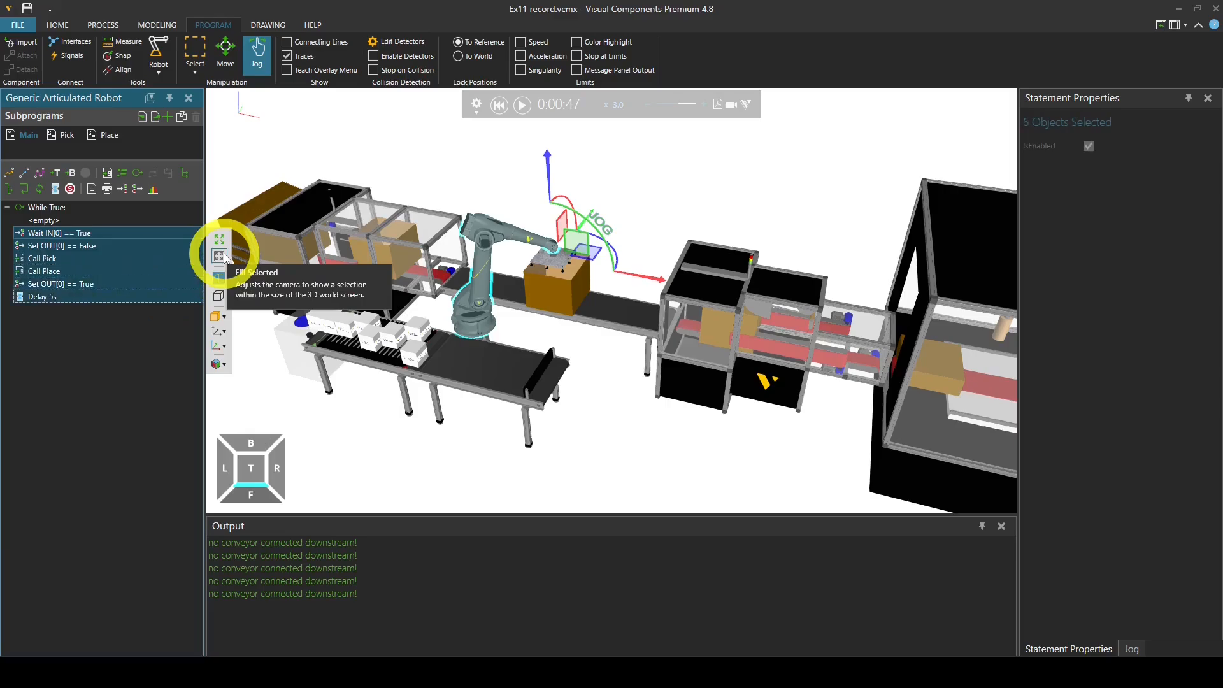
key("ctrl+x")
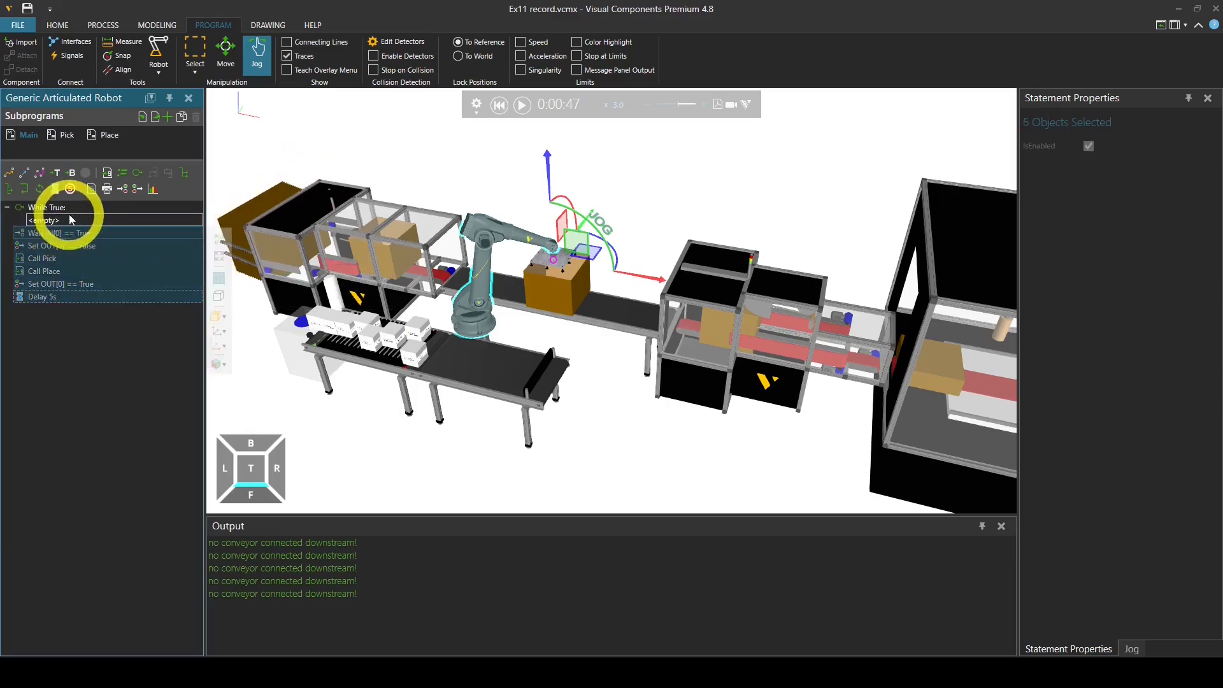
left_click(75, 209)
key("ctrl+v")
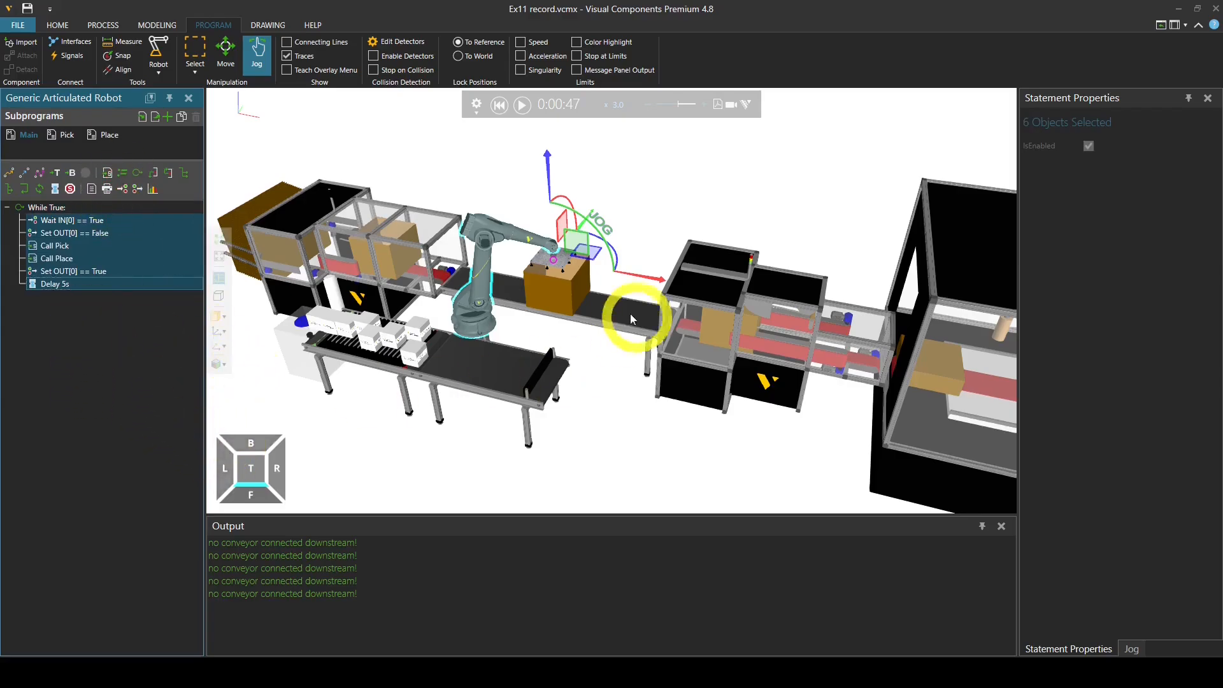
Step: Rerun the simulation from the start, check whether the looped program handles the next batch, and pause it
left_click(500, 105)
left_click(520, 106)
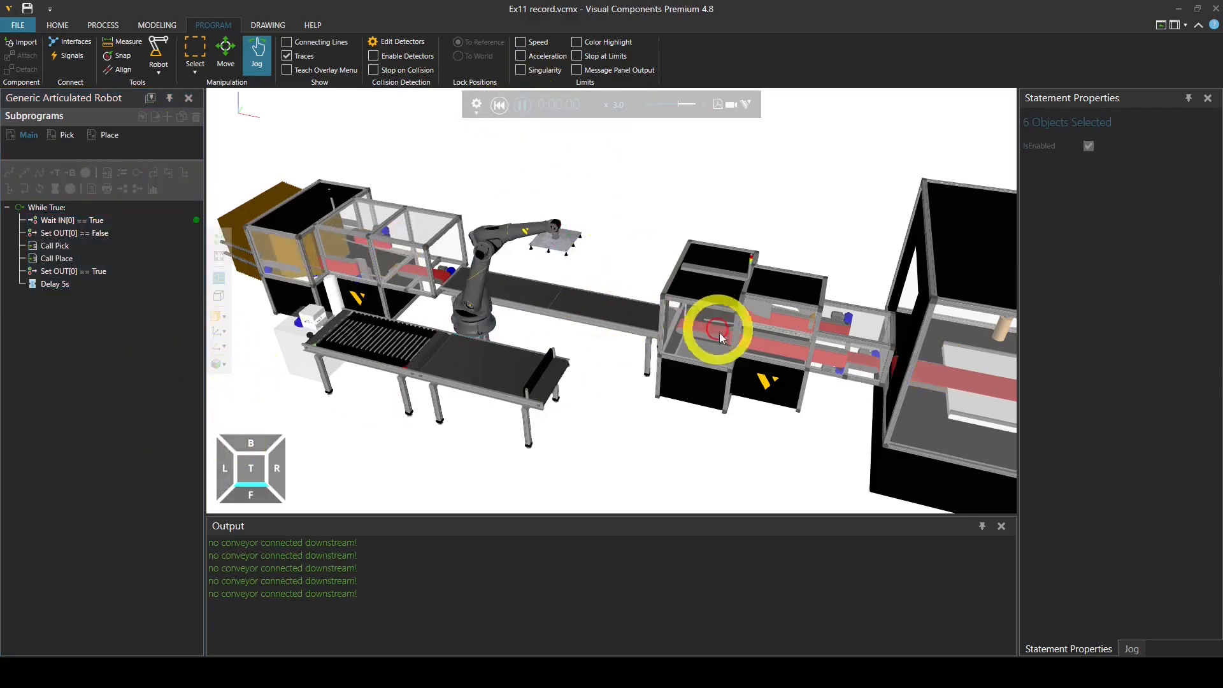
right_click_drag(717, 342, 707, 346)
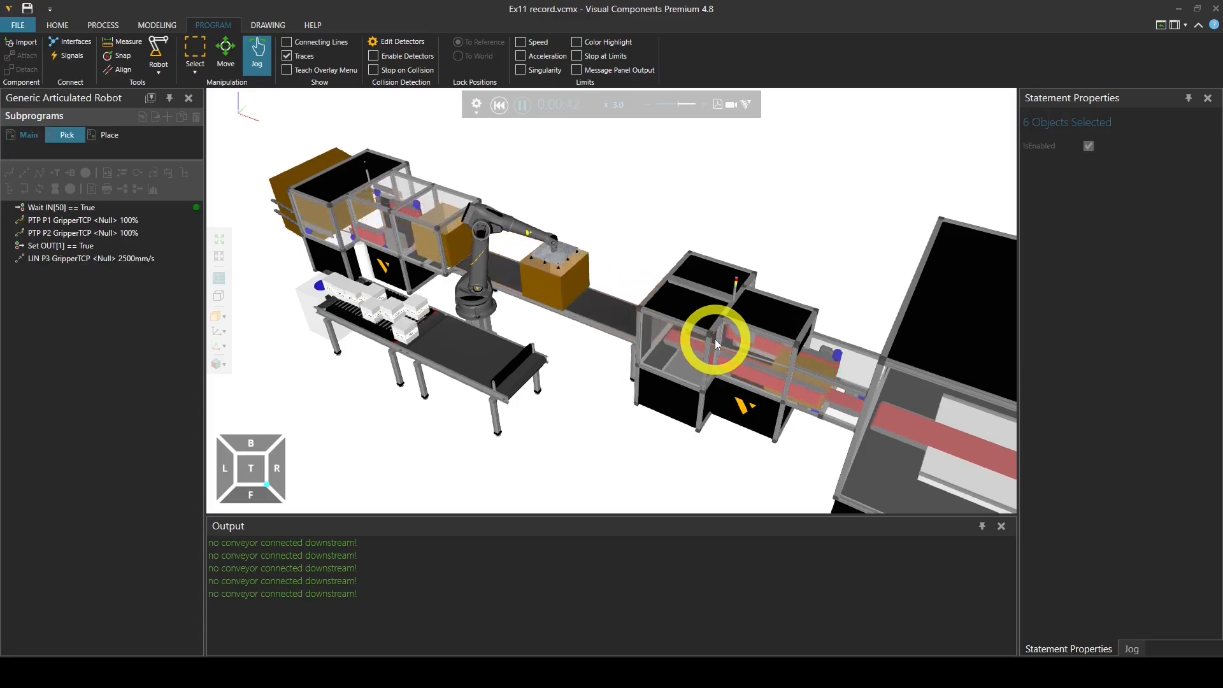
right_click_drag(714, 339, 737, 332)
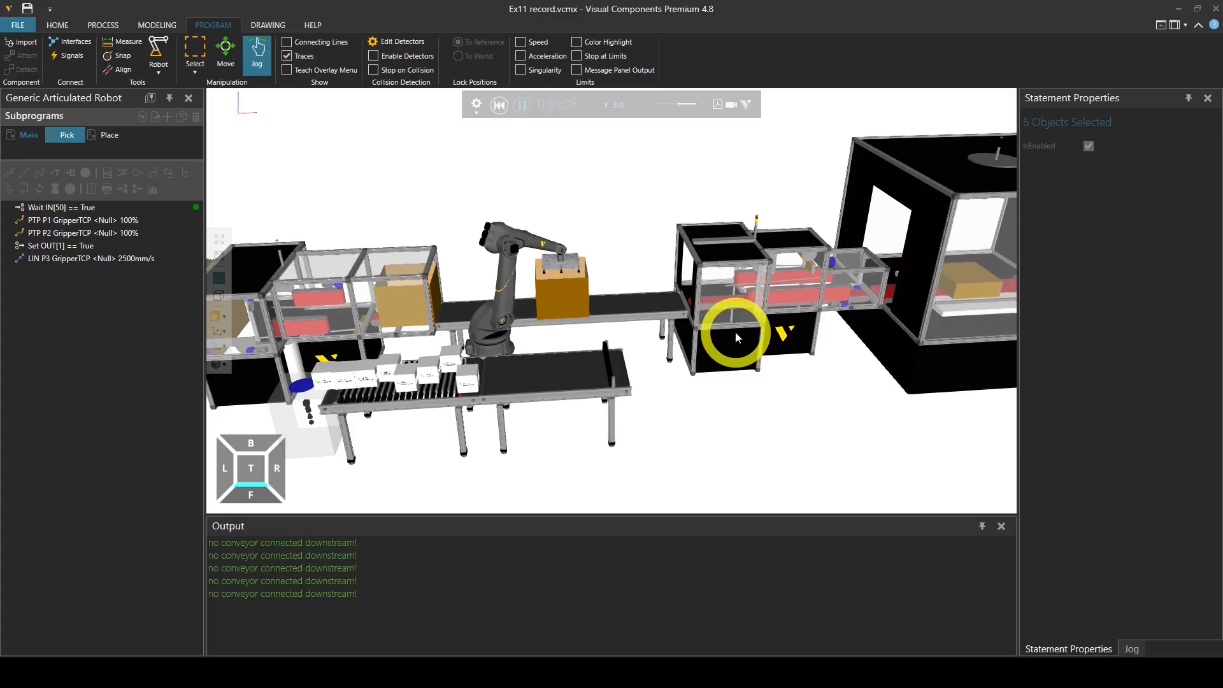
left_click(522, 105)
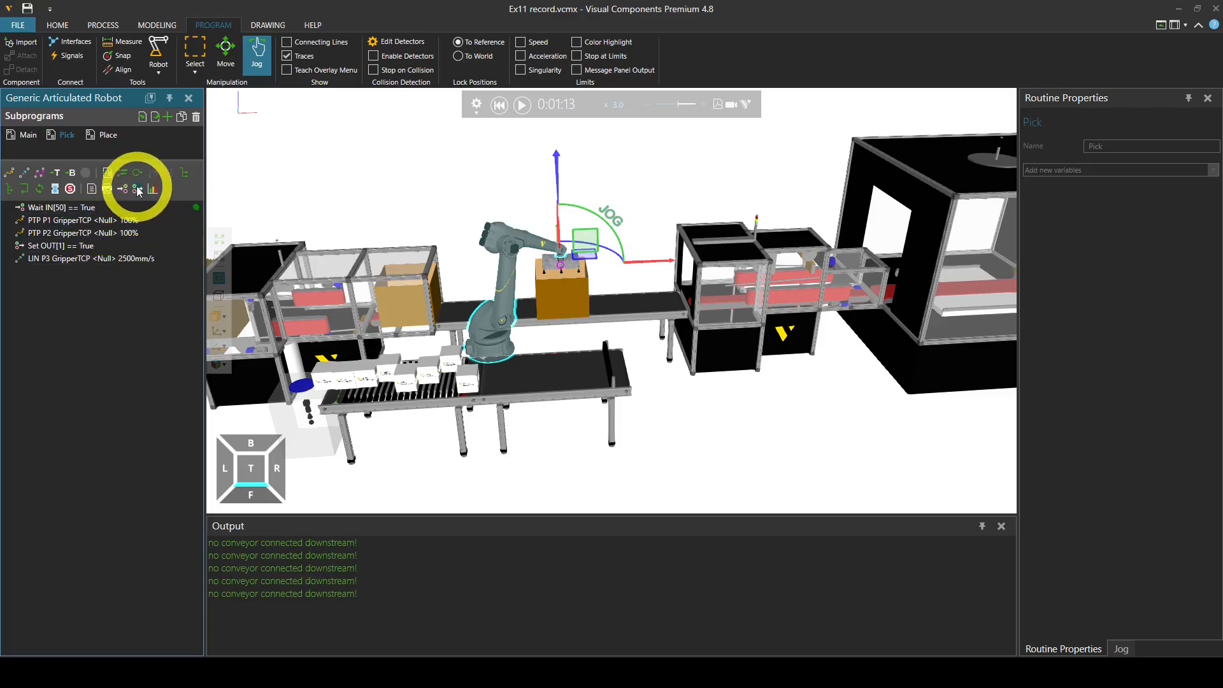
Step: Add a Set OUT[50] == True statement after the last linear motion in the Pick subprogram
left_click(109, 258)
left_click(135, 191)
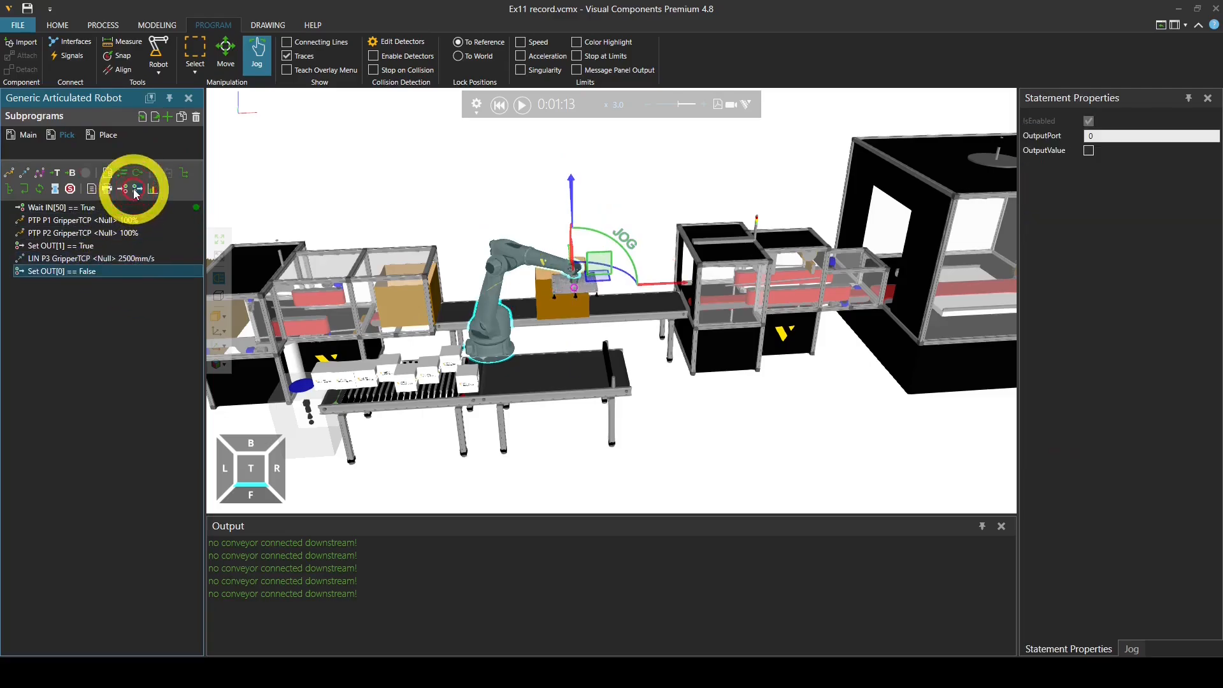
left_click(1090, 150)
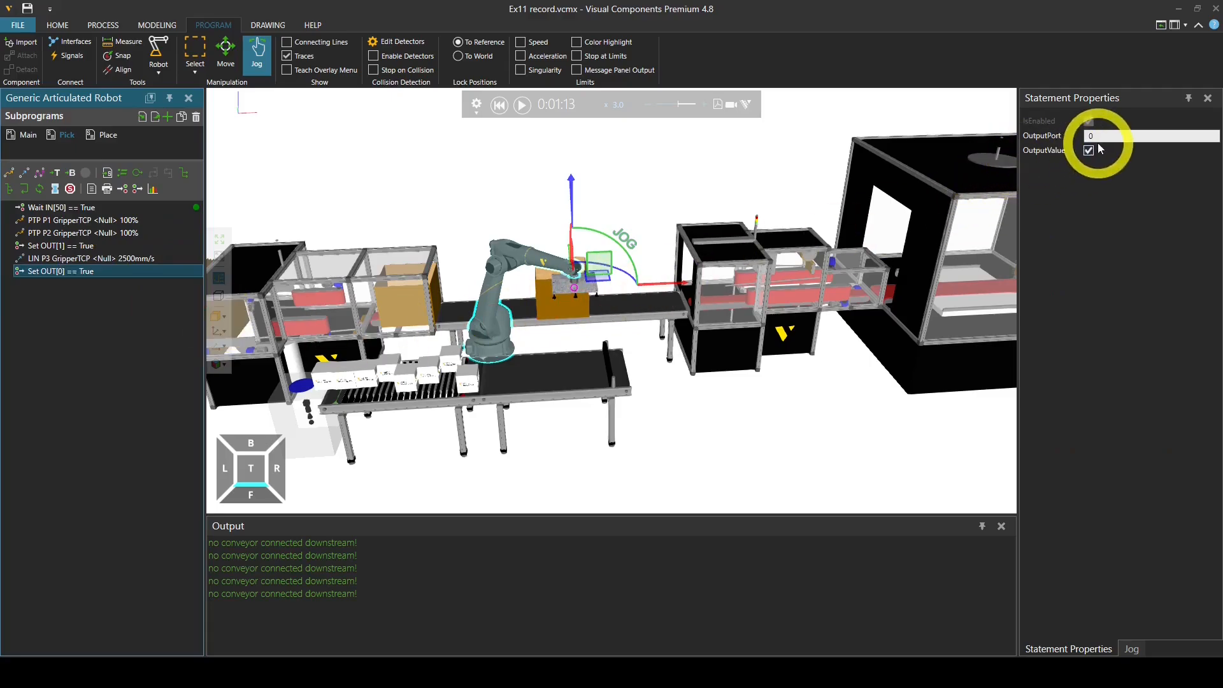
left_click(1092, 135)
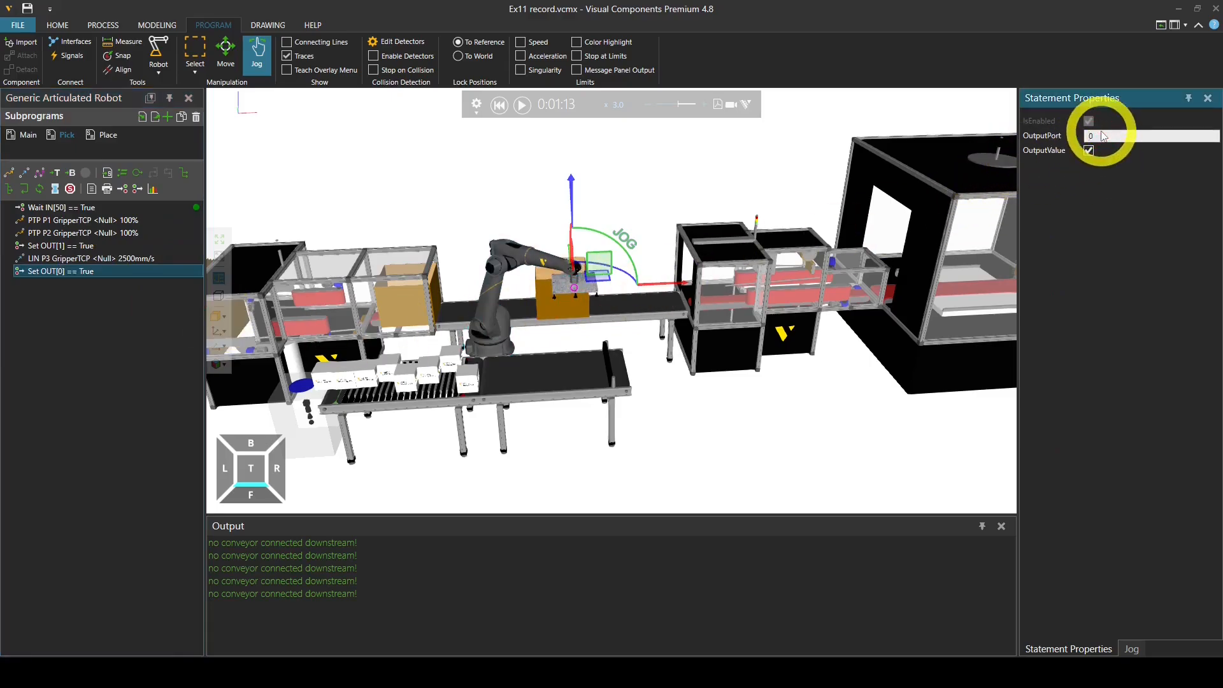
left_click(769, 431)
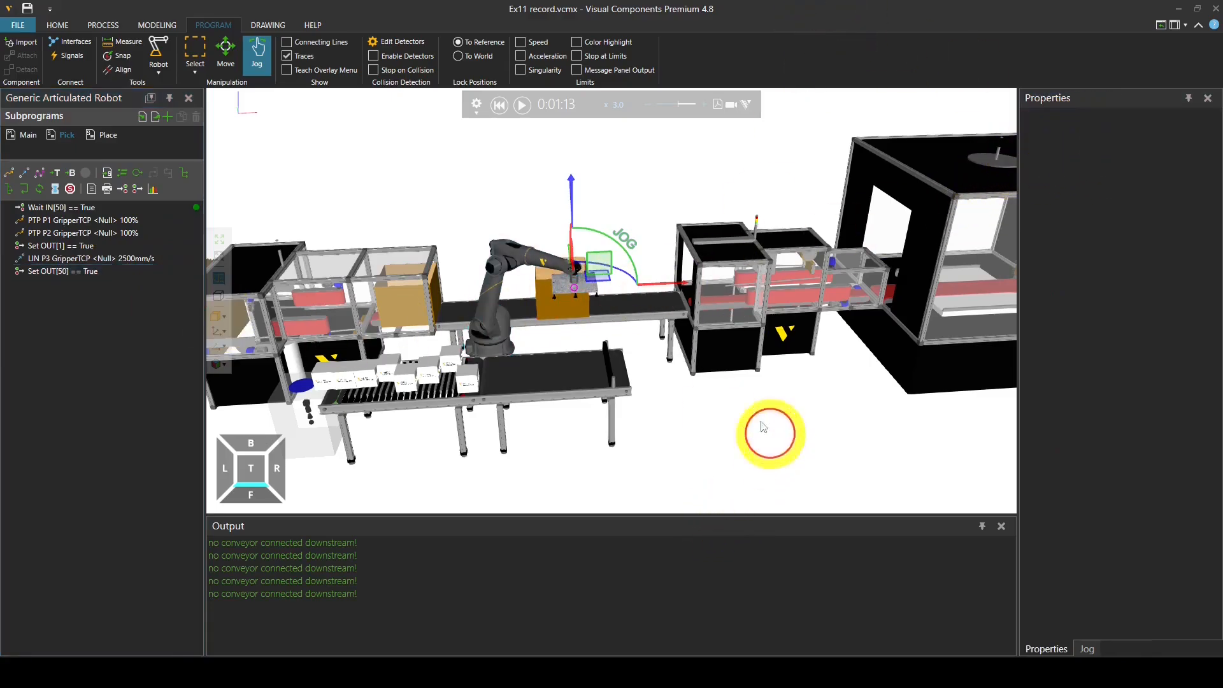
Step: Restart the simulation, examine the robot's picking and the batching conveyor from both sides, and pause it
left_click(500, 106)
left_click(520, 105)
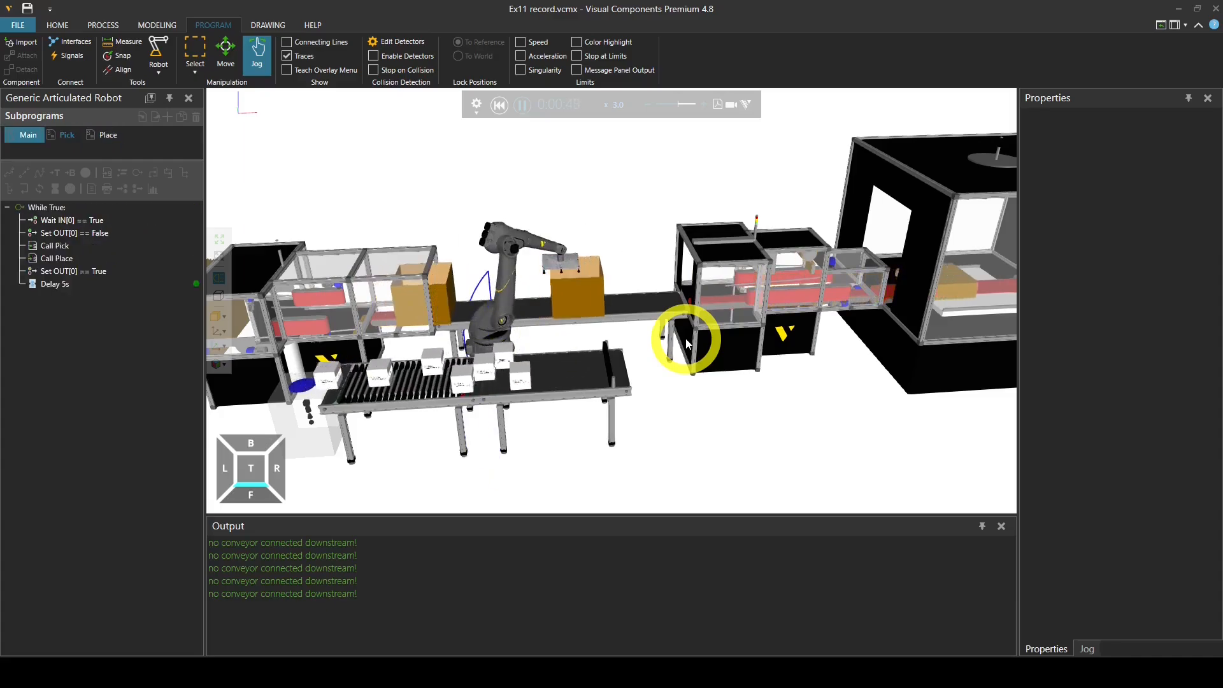
right_click_drag(646, 415, 546, 418)
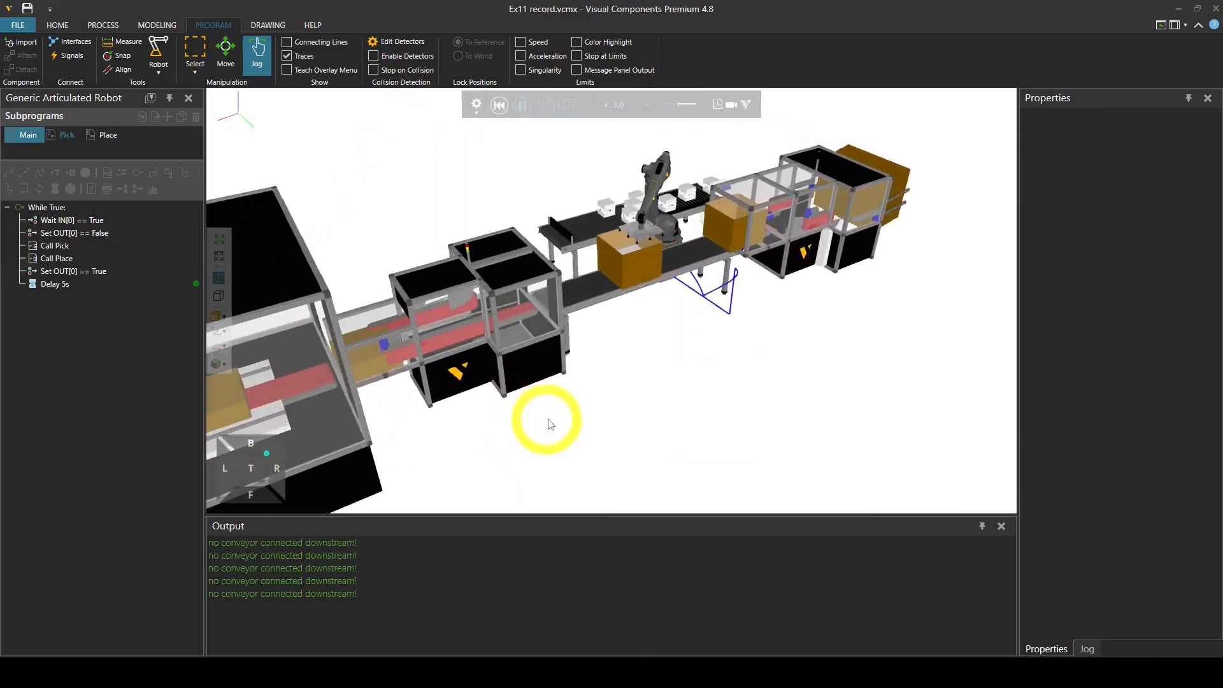
right_click_drag(728, 278, 571, 218)
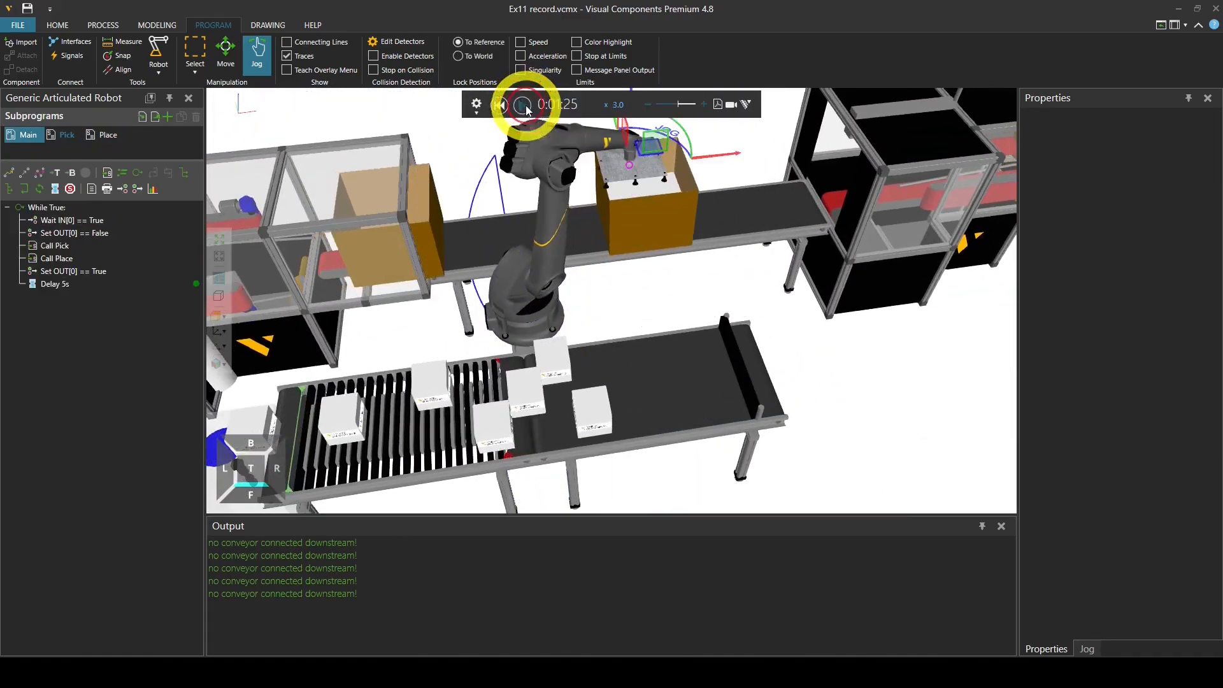
left_click(522, 103)
Step: Clear the robot's Trace On and Trace Off signal actions for output 50, leaving On True and On False empty
left_click(554, 216)
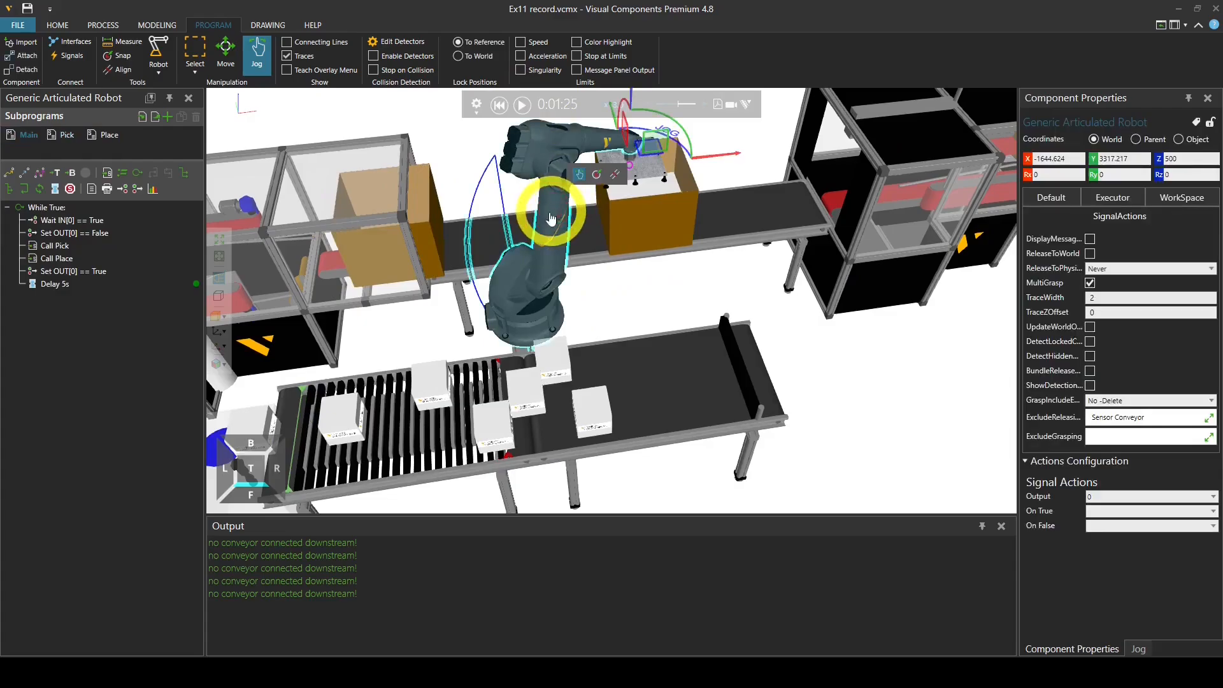
left_click(1112, 496)
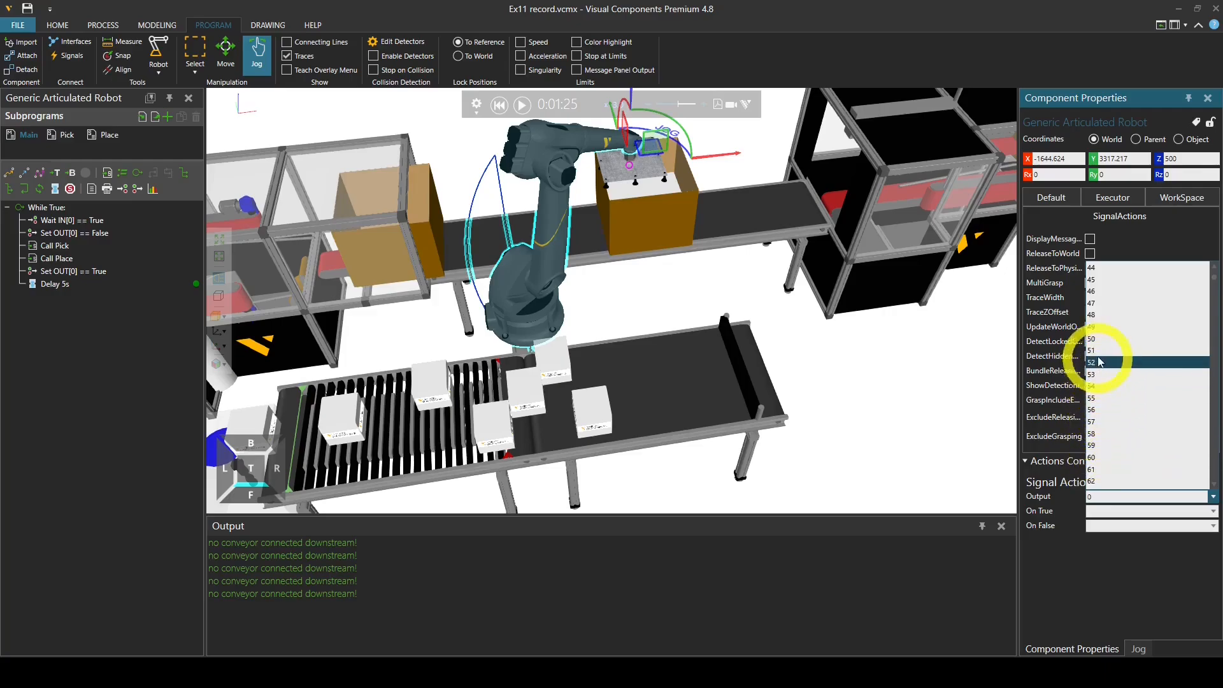
left_click(1105, 339)
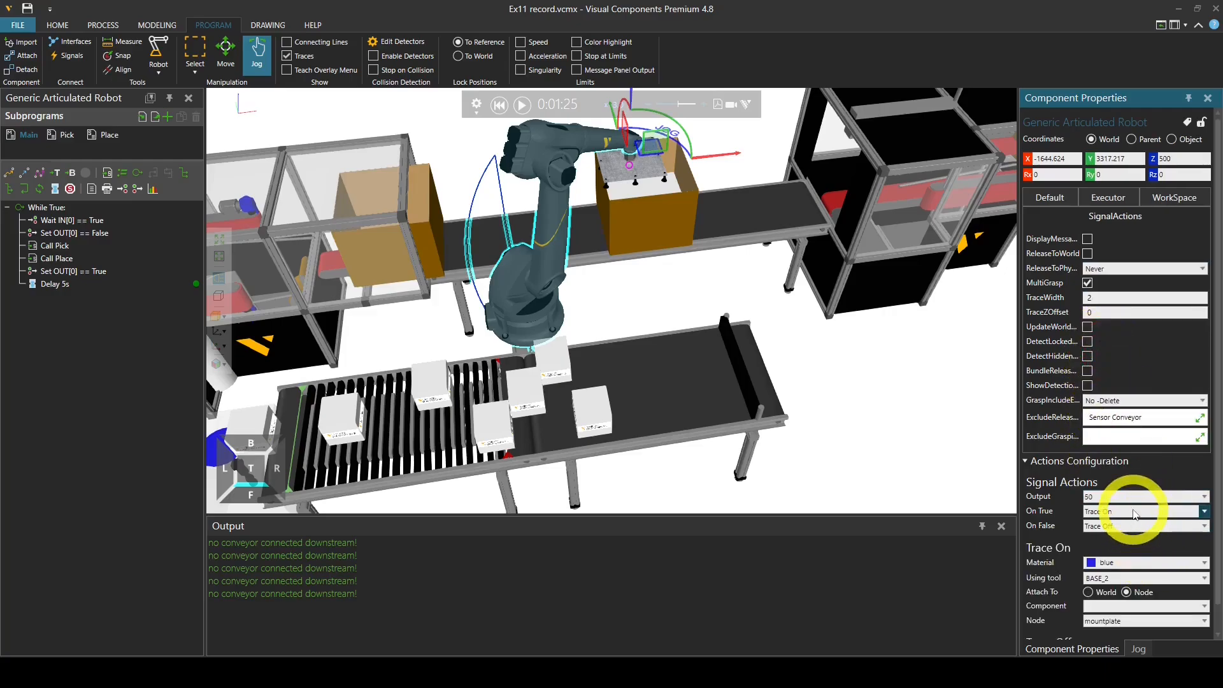
left_click(1135, 512)
left_click(1110, 529)
left_click(1124, 527)
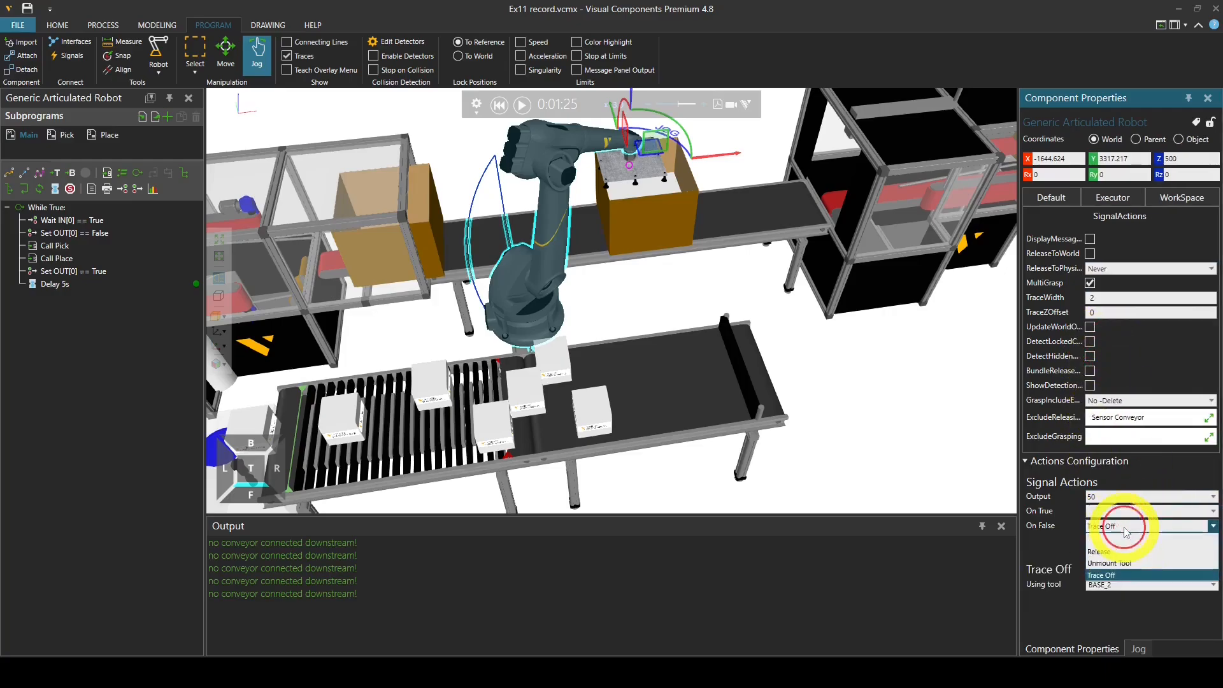
left_click(1109, 542)
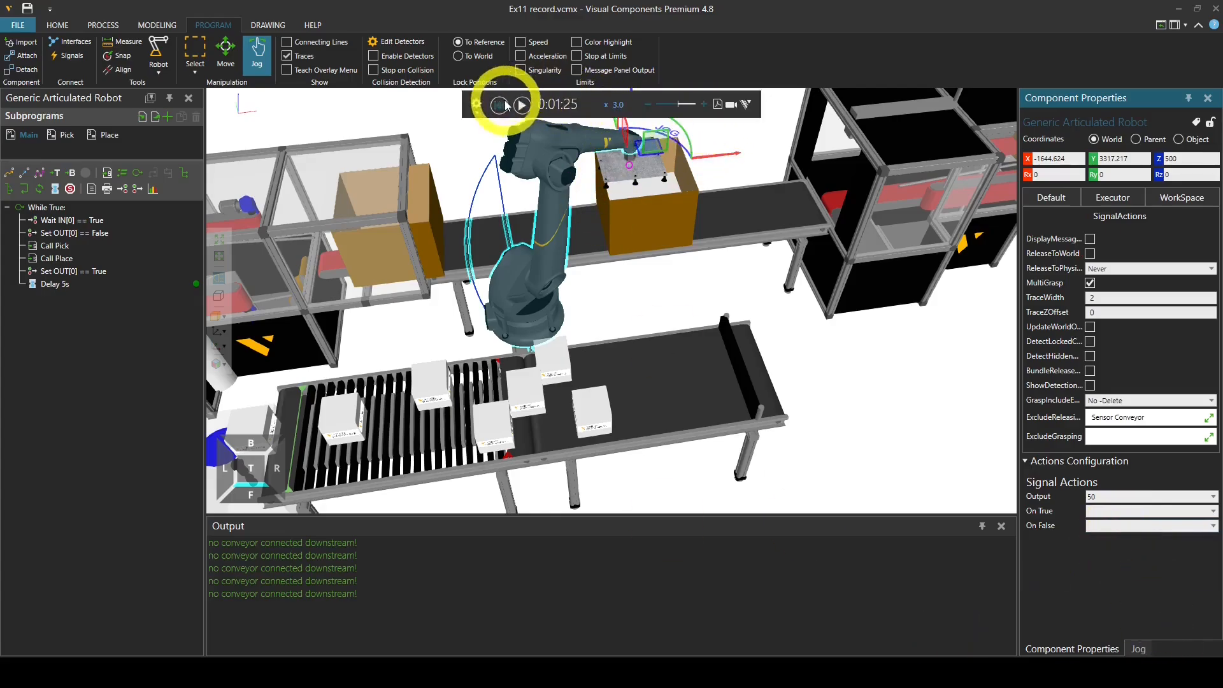
Step: Run the simulation from the start without tracing and examine the robot and conveyors across the packaging line
left_click(499, 105)
left_click(522, 106)
scroll(658, 246, "down", 5)
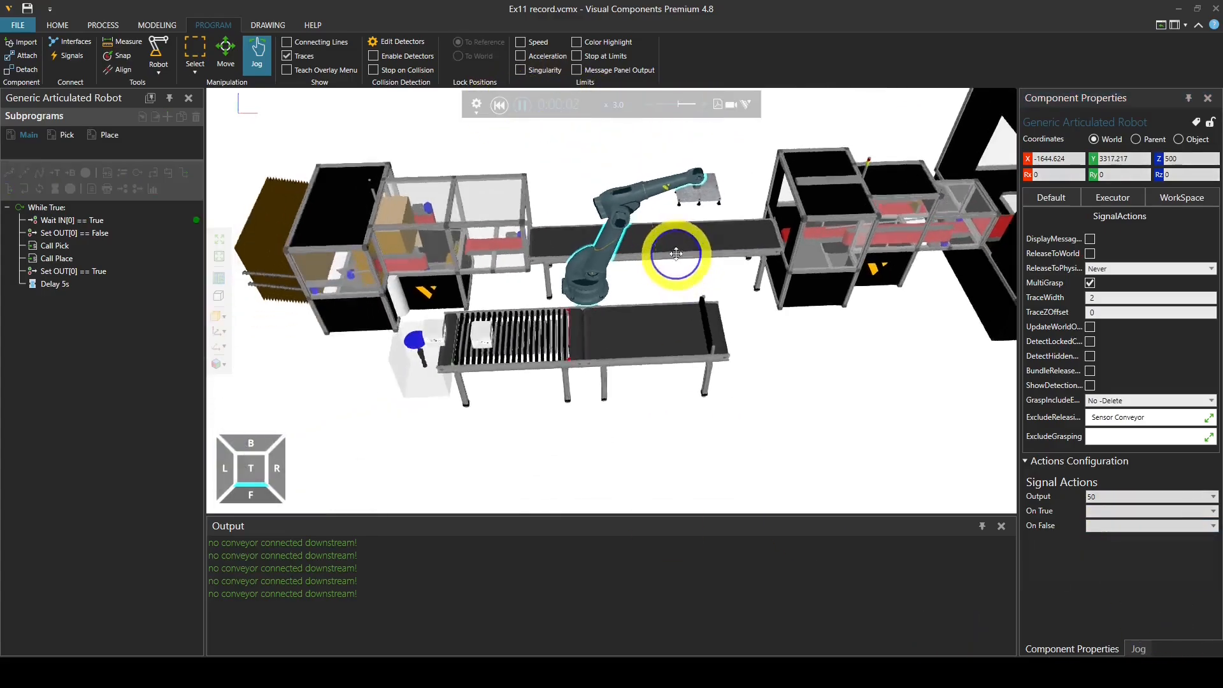
right_click_drag(769, 381, 750, 379)
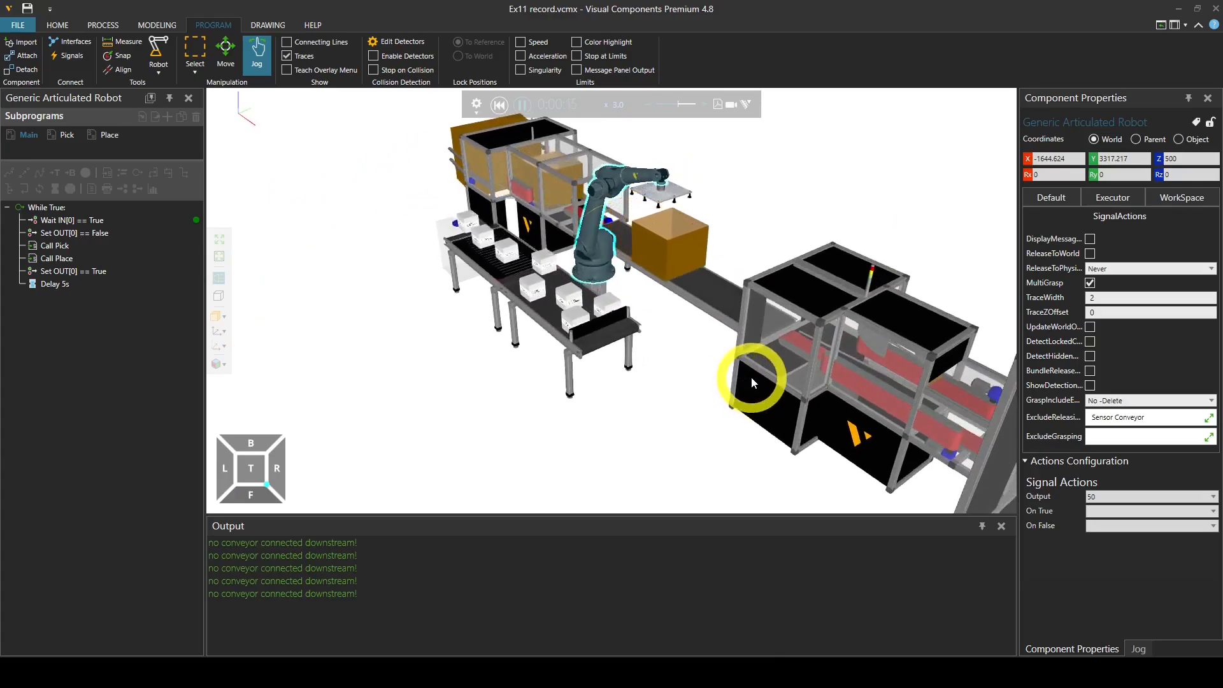